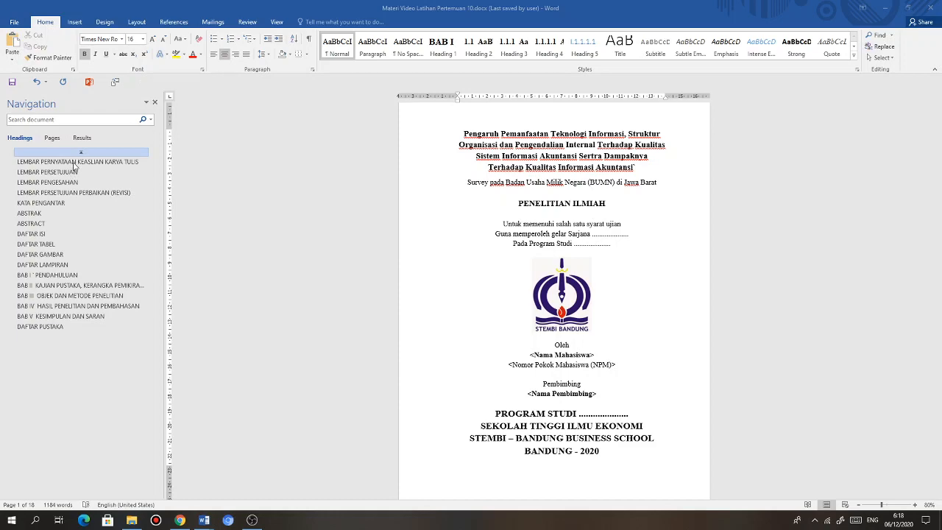
- Go to the LEMBAR PERNYATAAN KEASLIAN KARYA TULIS page and examine its header area, title style and identity fields
click(73, 166)
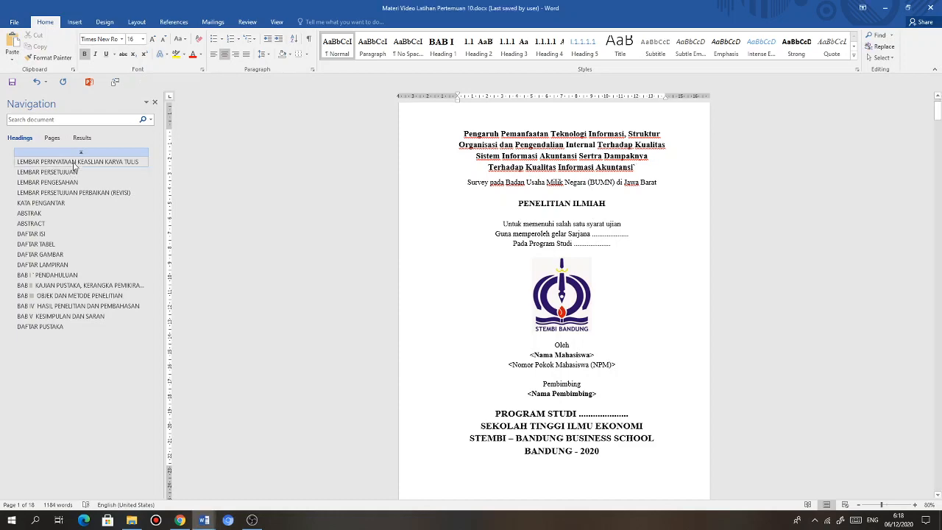
click(74, 163)
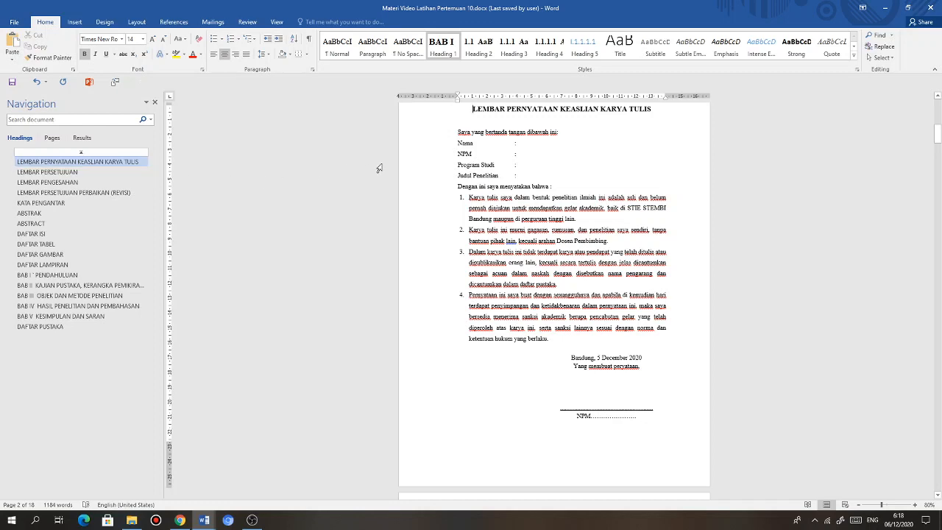
scroll(492, 220, up, 1)
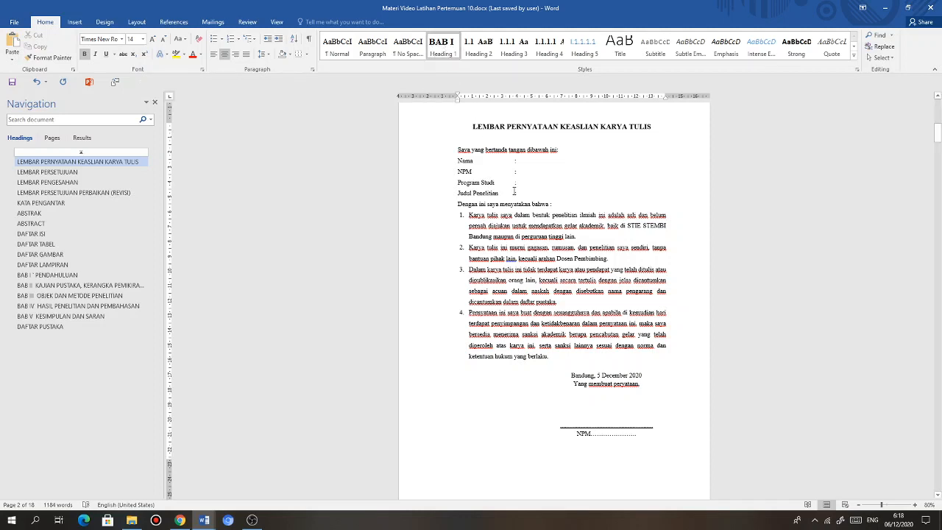
scroll(515, 193, up, 1)
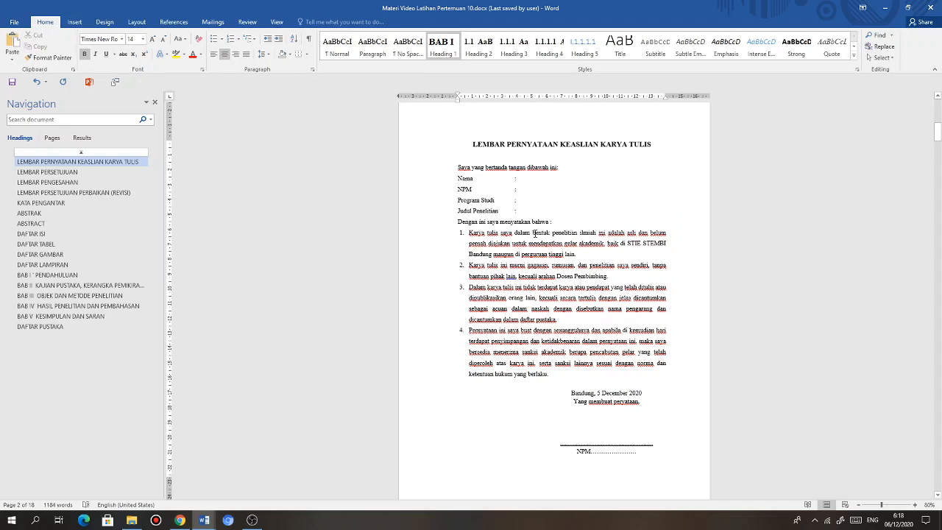
scroll(534, 233, up, 1)
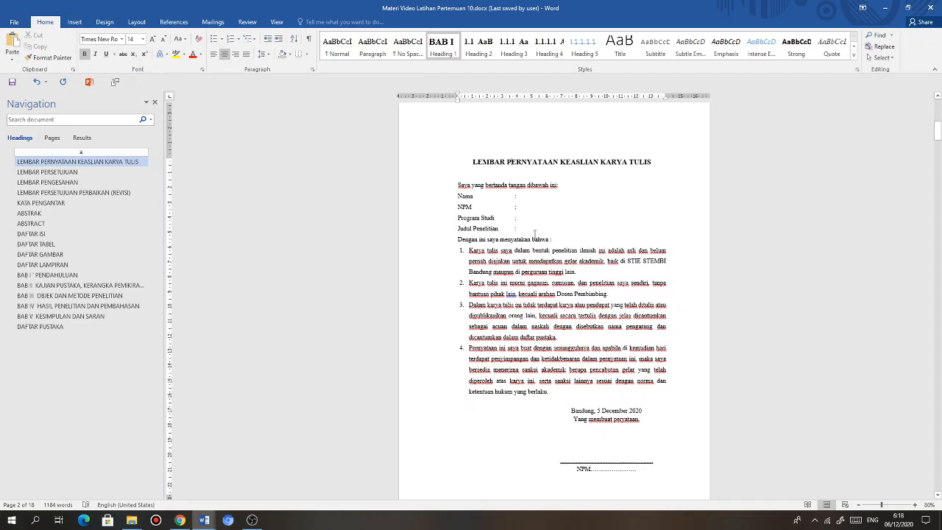
double_click(434, 136)
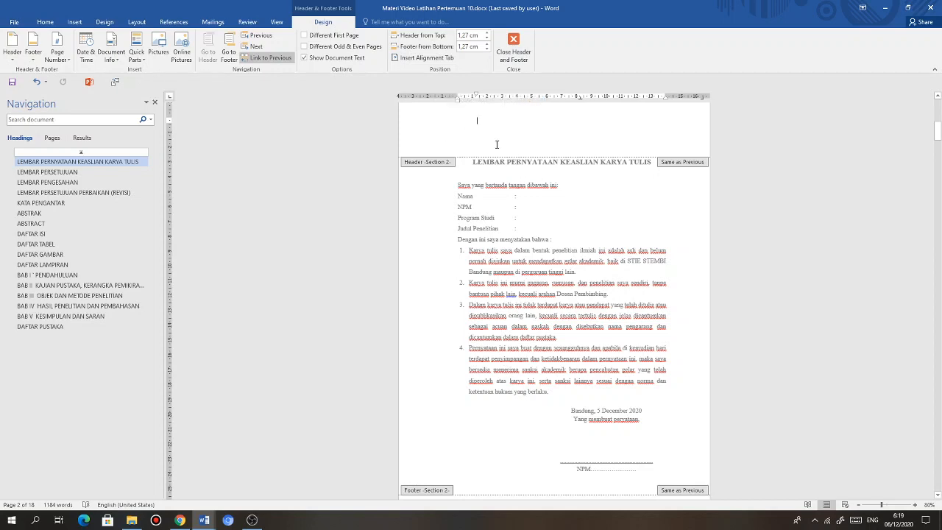
double_click(536, 177)
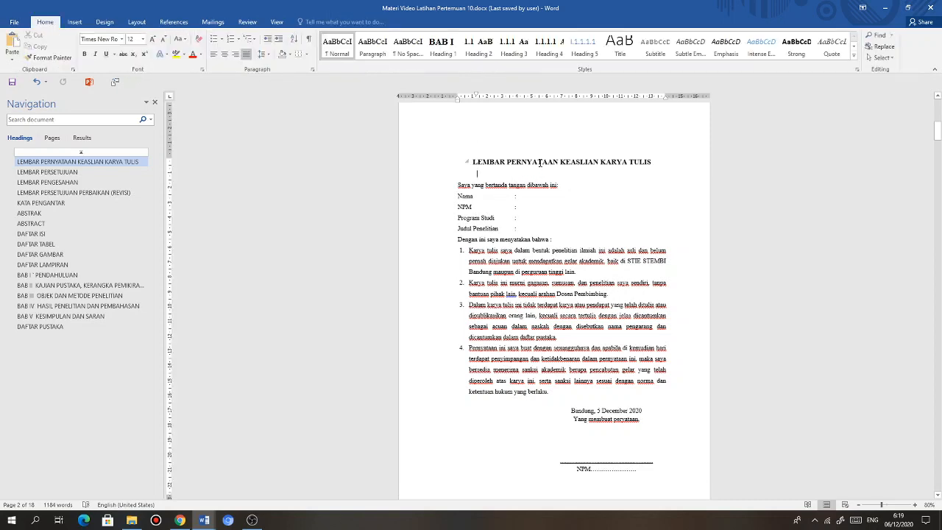
click(442, 48)
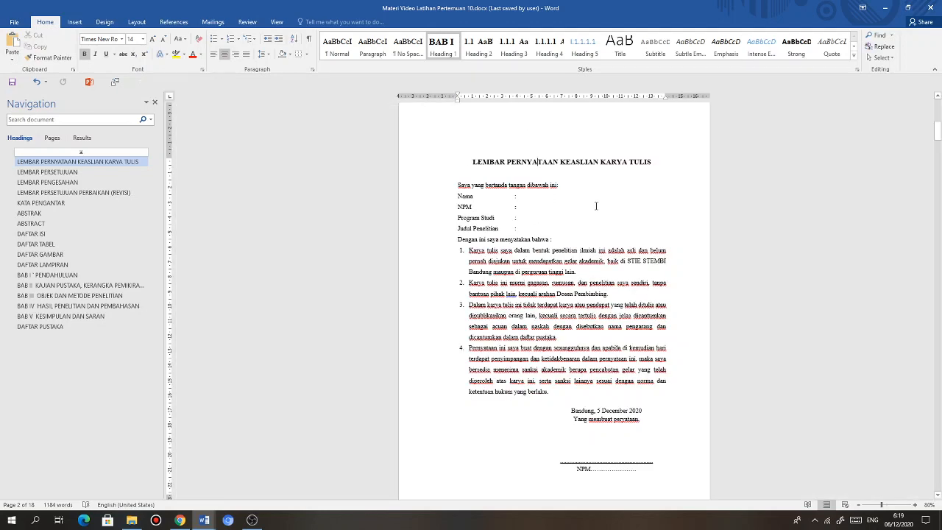
click(531, 197)
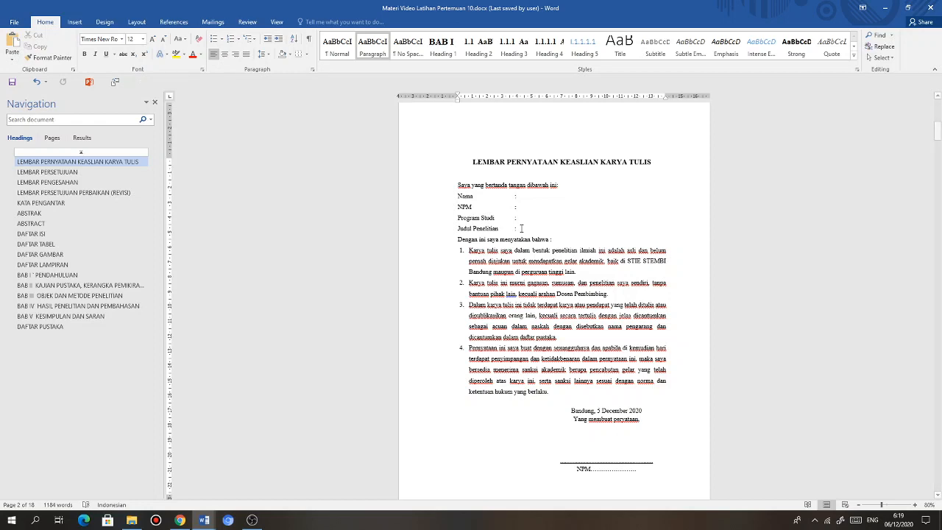
- Update the date field after "Bandung," above the signature line on the LEMBAR PERNYATAAN KEASLIAN KARYA TULIS page
scroll(535, 259, down, 1)
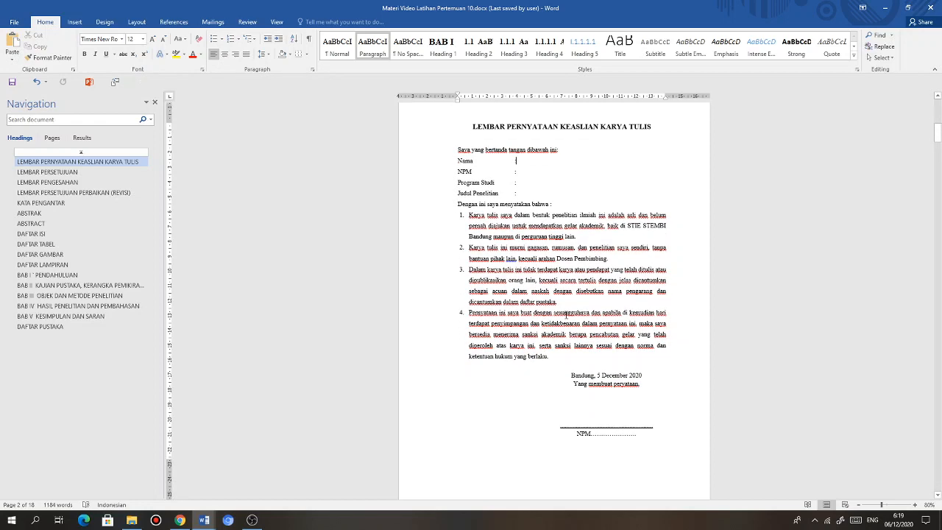
click(615, 375)
scroll(615, 375, down, 1)
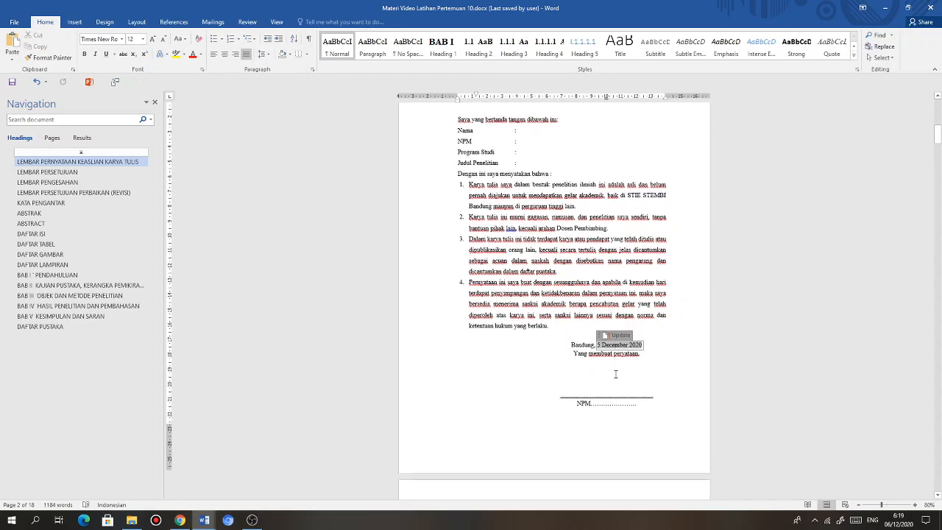
scroll(615, 374, down, 1)
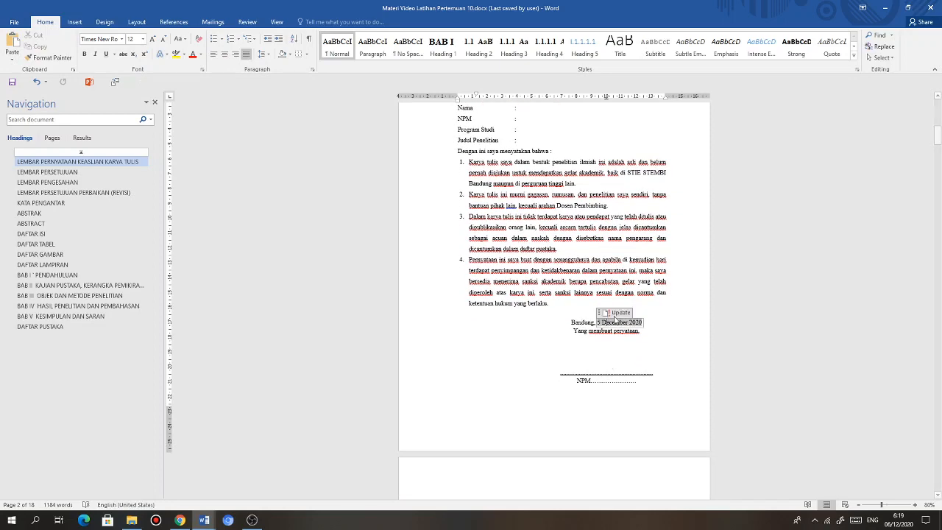
click(616, 315)
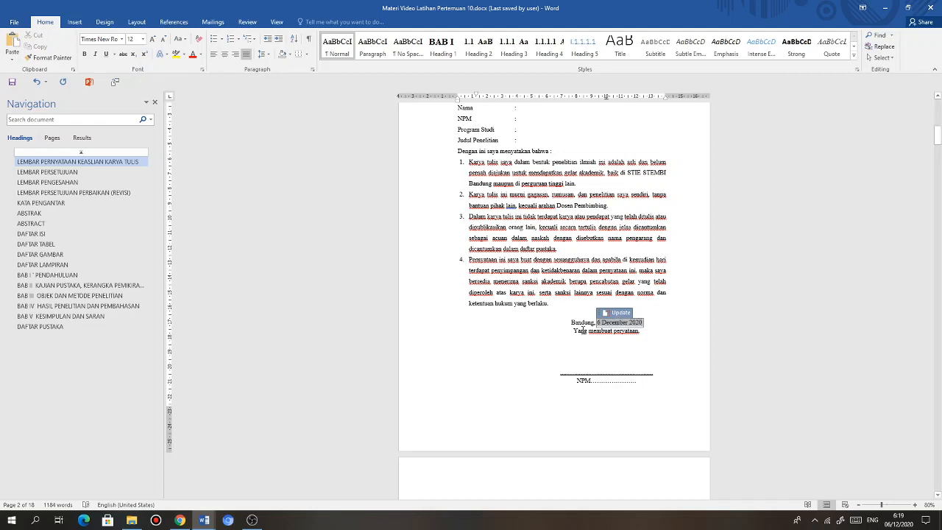
click(588, 331)
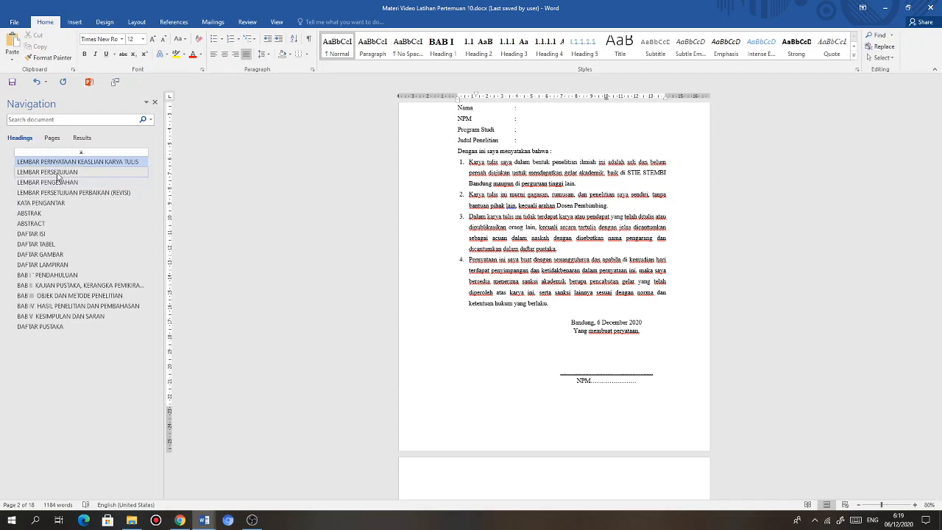
- Enclose the "Nama Mahasiswa" placeholder on the LEMBAR PERSETUJUAN page in angle brackets
scroll(500, 320, down, 6)
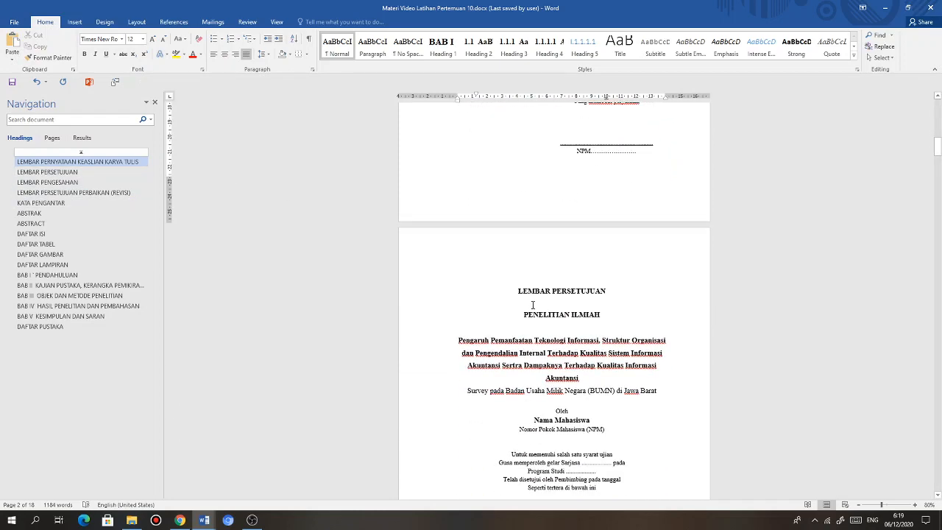
scroll(534, 324, up, 4)
scroll(548, 375, down, 6)
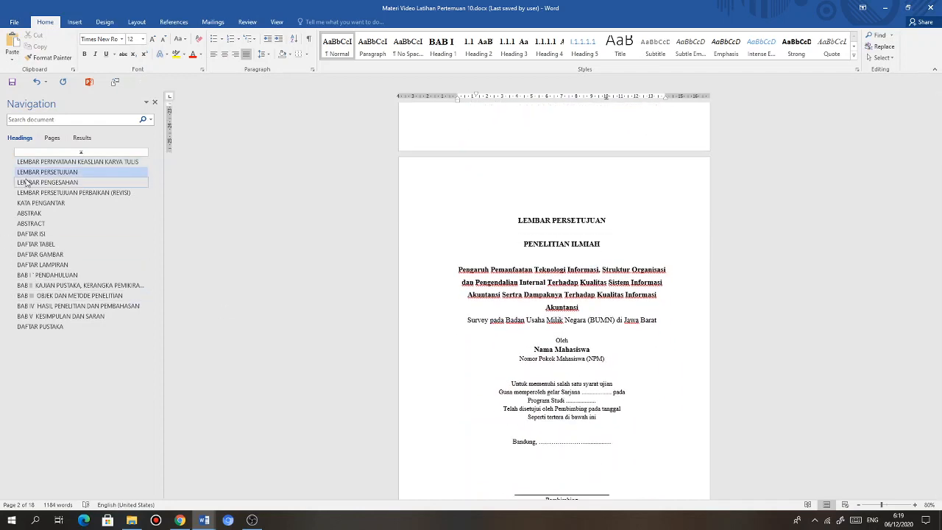
click(34, 172)
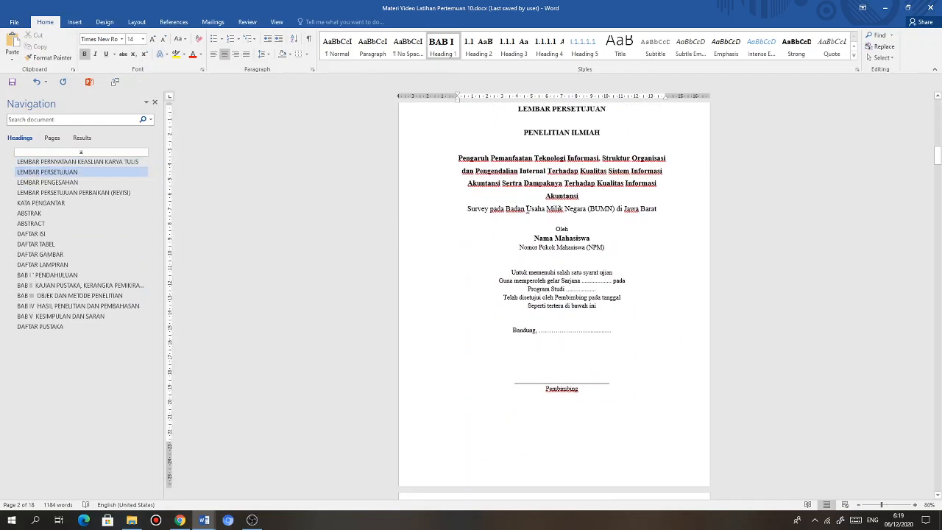
click(559, 133)
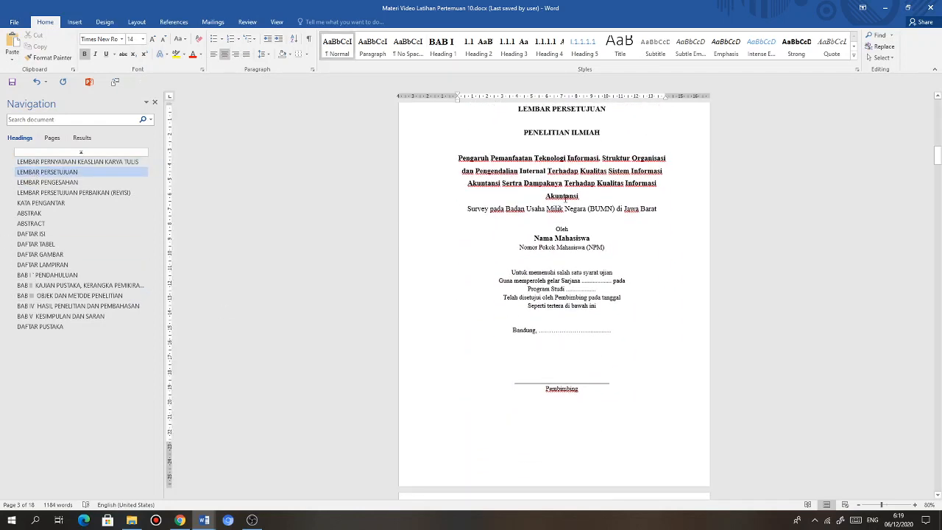
click(559, 238)
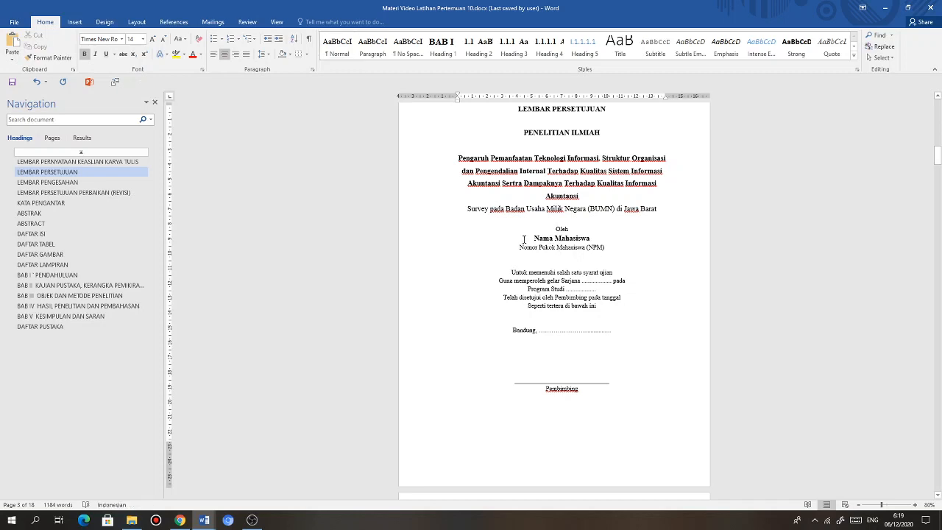
click(533, 237)
text(<)
click(595, 237)
text(>)
- Enclose the "Nomor Pokok Mahasiswa (NPM)" placeholder beneath the student name in angle brackets
click(520, 245)
text(<)
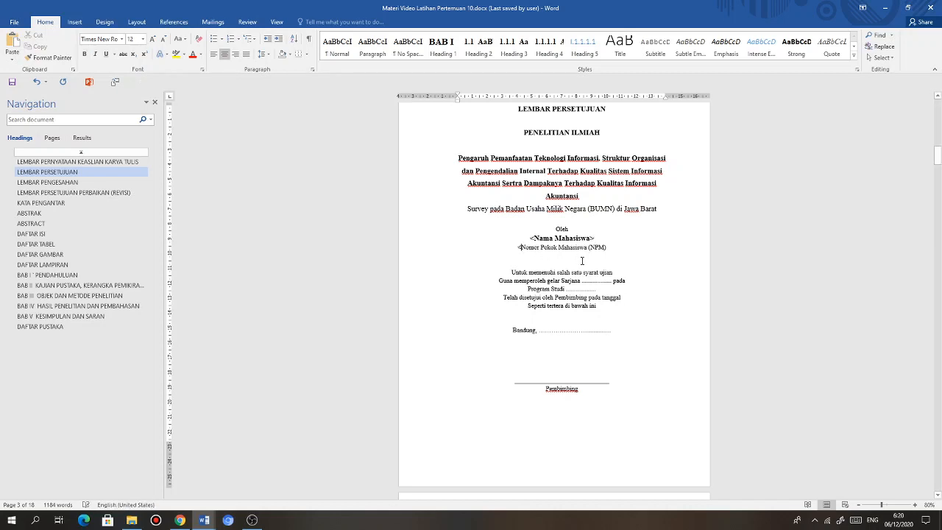
click(614, 247)
text(>)
- Examine the date and Pembimbing signature lines of the LEMBAR PERSETUJUAN and the Jurusan row on the LEMBAR PENGESAHAN page
scroll(574, 287, down, 2)
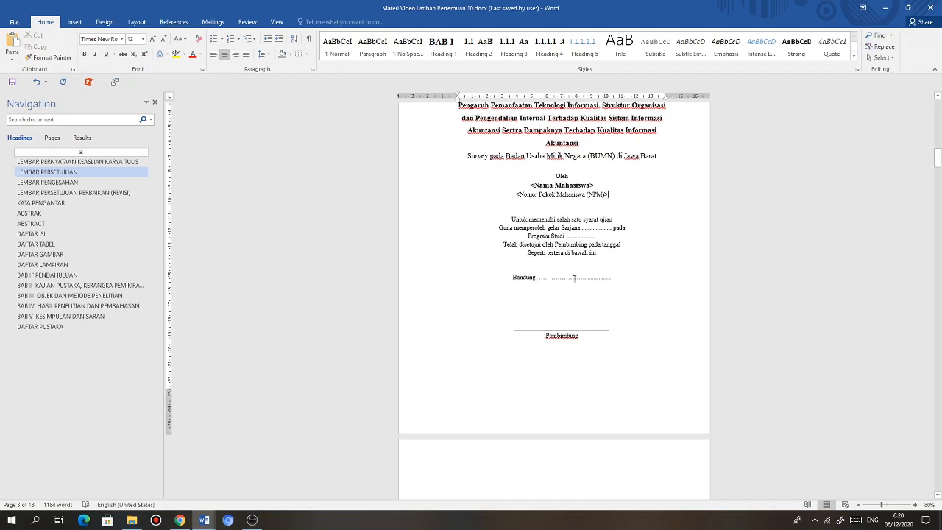
click(574, 277)
scroll(575, 287, up, 2)
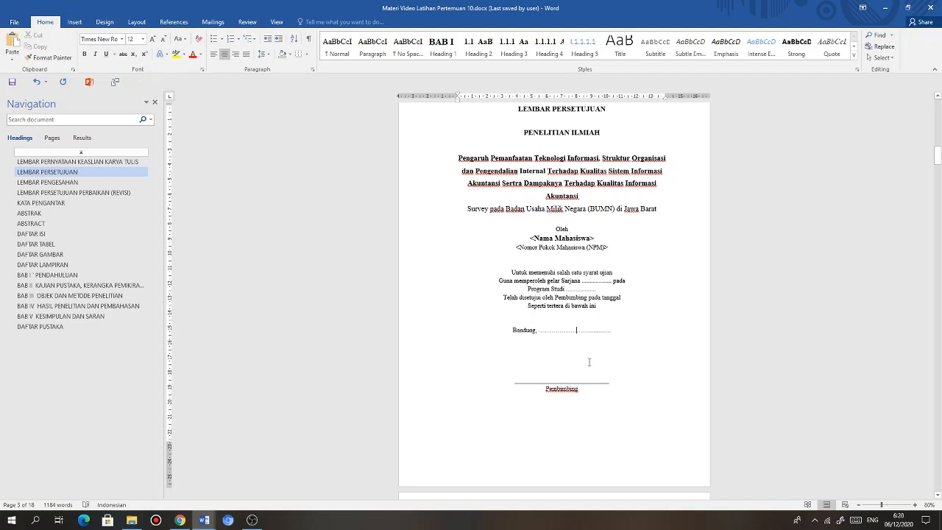
scroll(584, 361, down, 2)
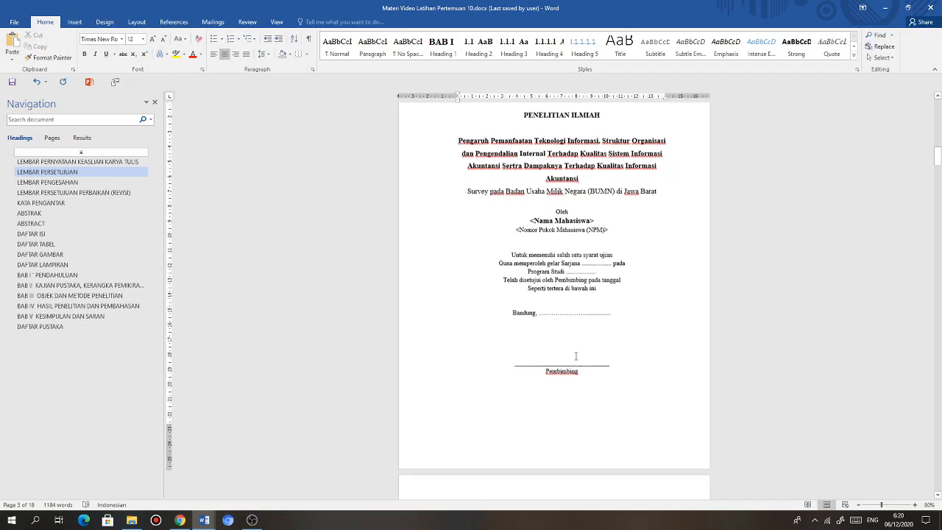
click(47, 182)
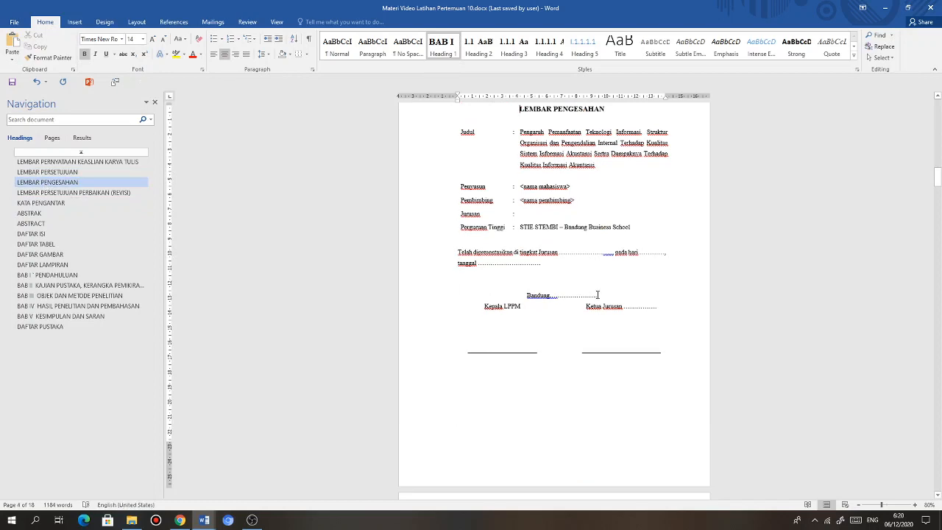
scroll(594, 293, up, 1)
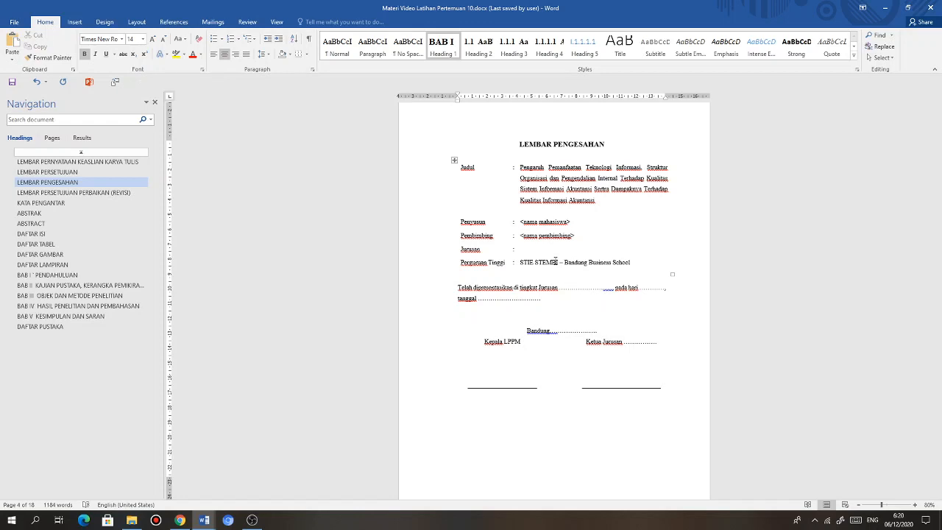
click(529, 251)
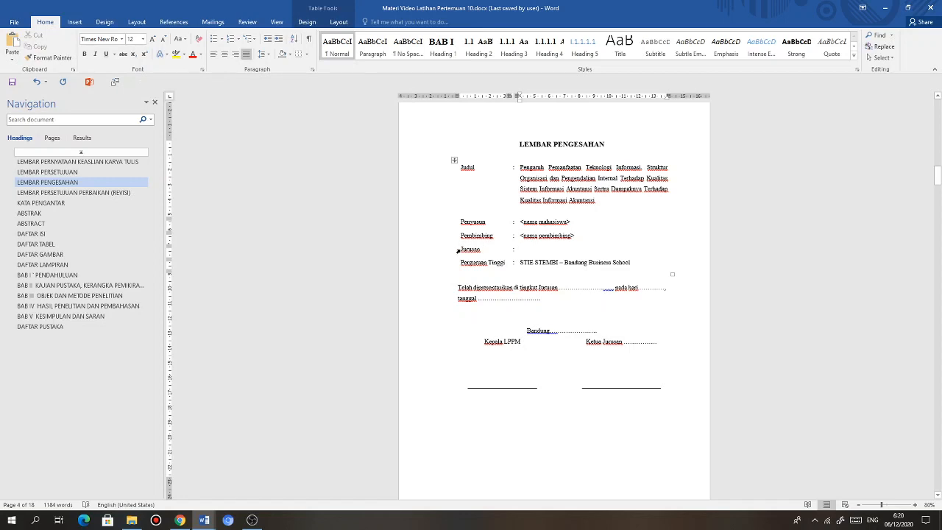
click(459, 250)
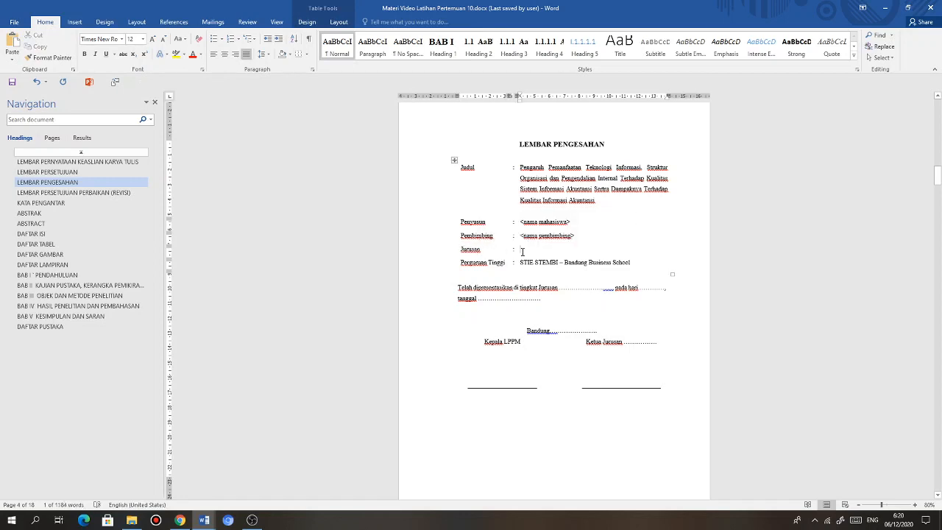
click(522, 252)
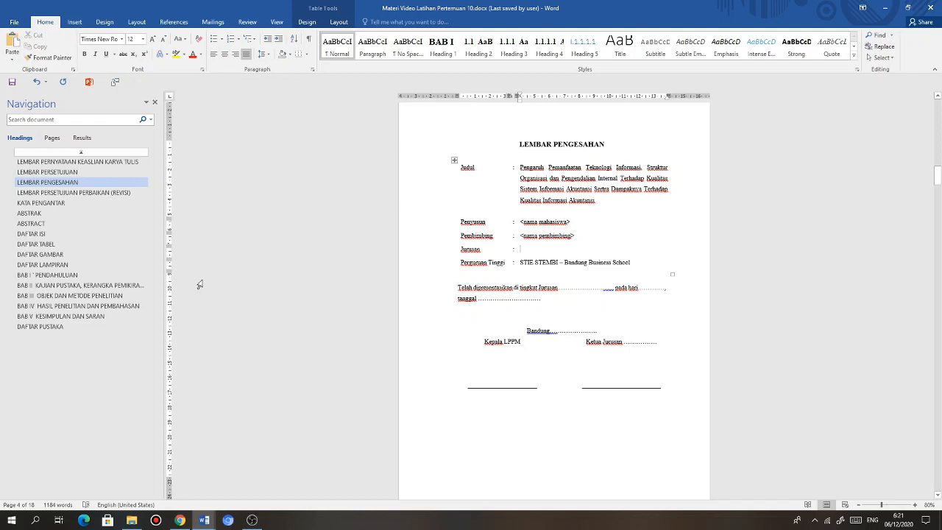
- Review the front-matter pages from LEMBAR PERSETUJUAN PERBAIKAN (REVISI) through KATA PENGANTAR, ABSTRAK and ABSTRACT to DAFTAR ISI
click(77, 195)
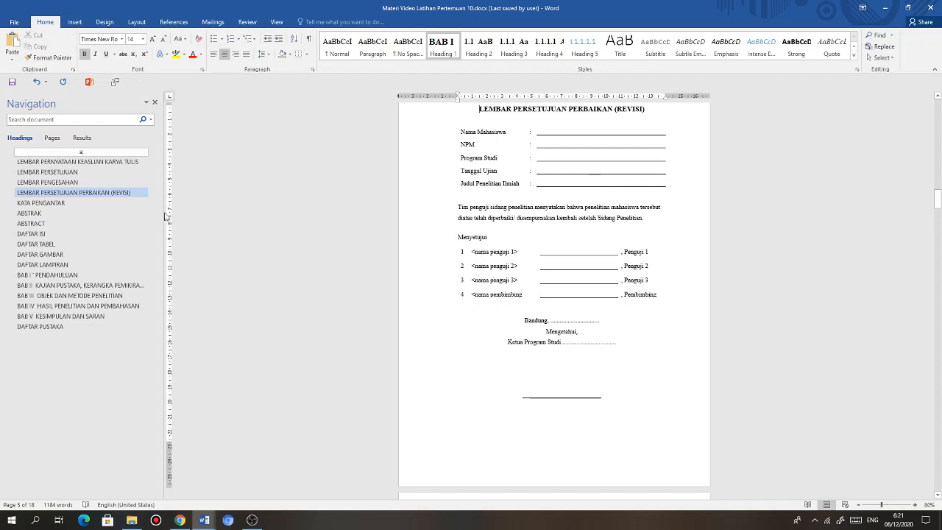
click(64, 172)
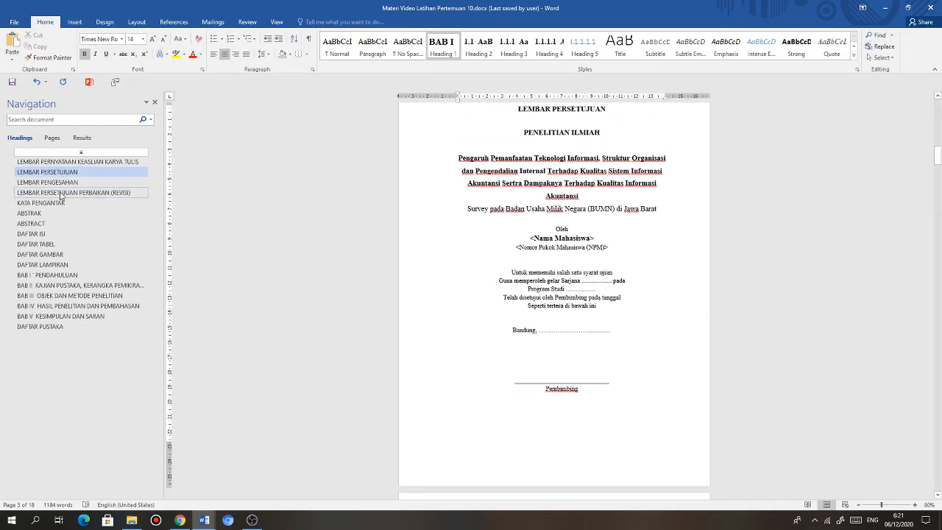
click(61, 194)
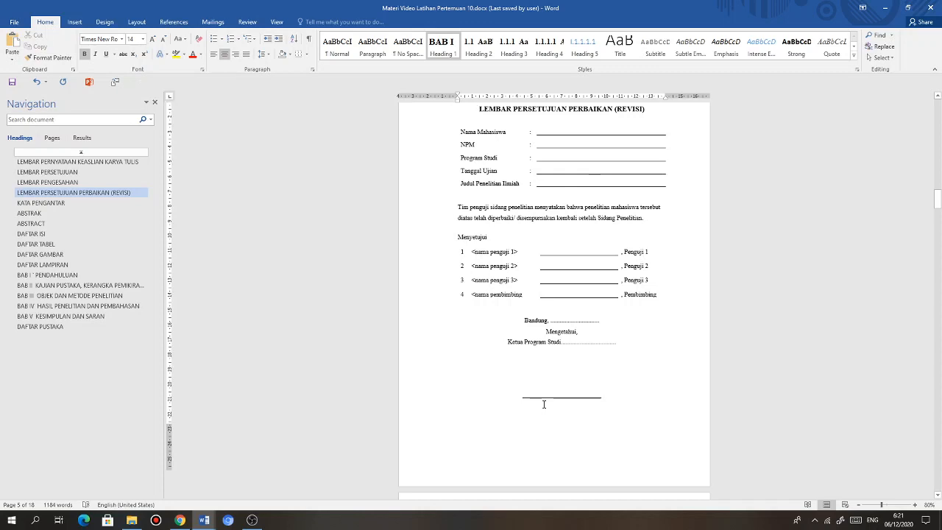
scroll(345, 332, down, 1)
click(44, 203)
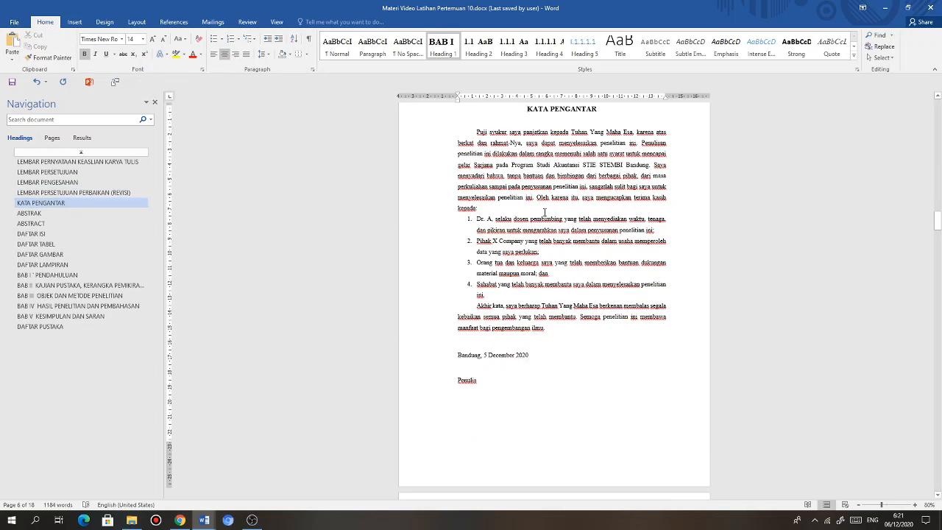
click(29, 213)
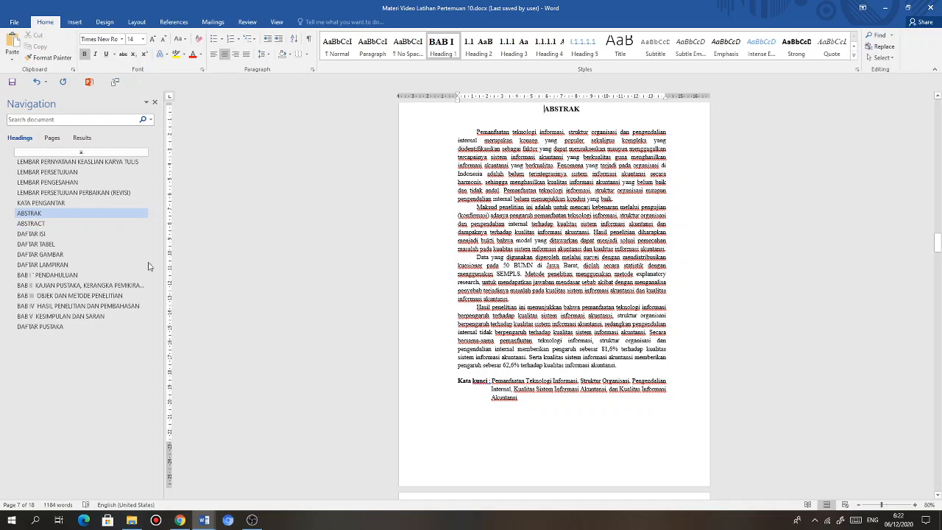
click(118, 222)
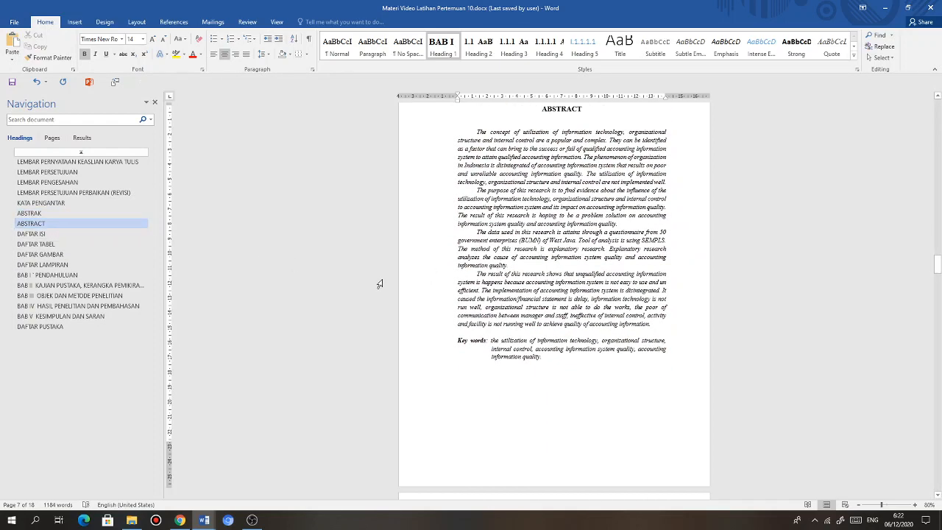
click(44, 234)
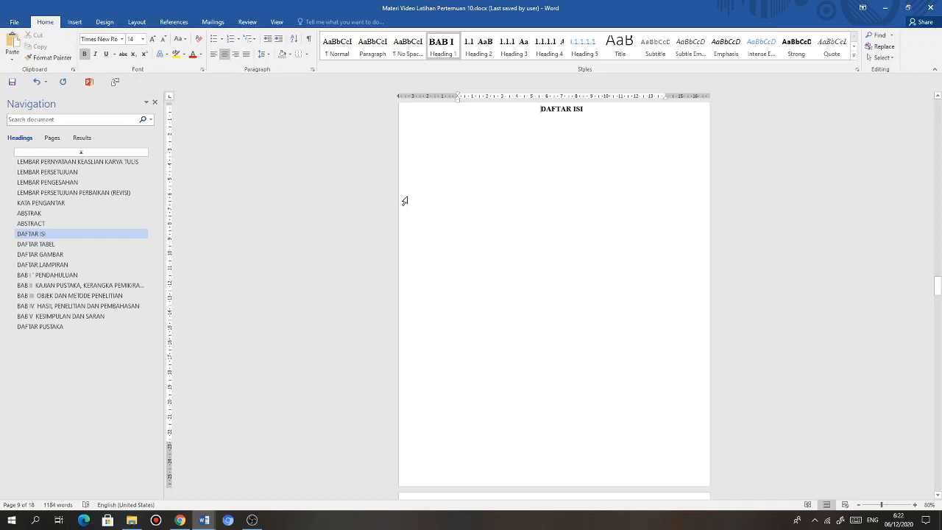
- Review the DAFTAR TABEL, DAFTAR GAMBAR, DAFTAR LAMPIRAN and BAB I PENDAHULUAN pages, and examine the options for inserting a citation
click(56, 246)
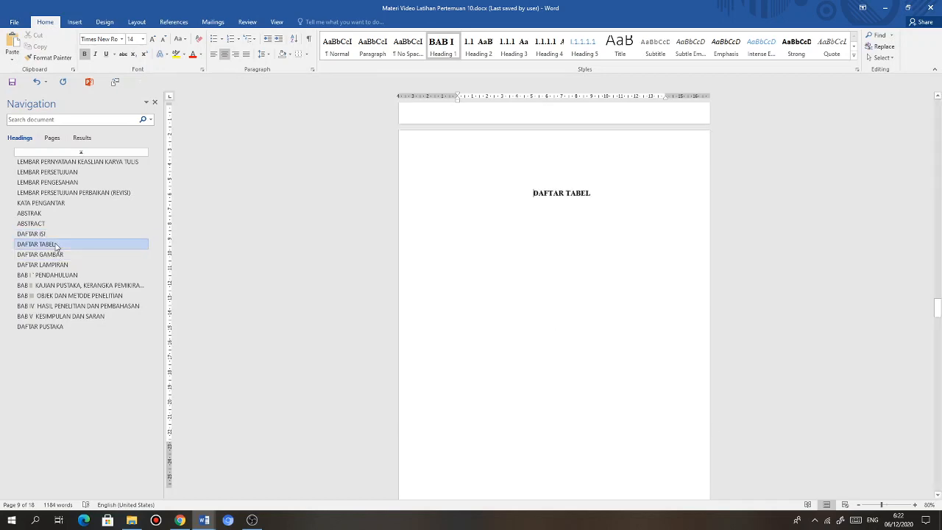
click(57, 256)
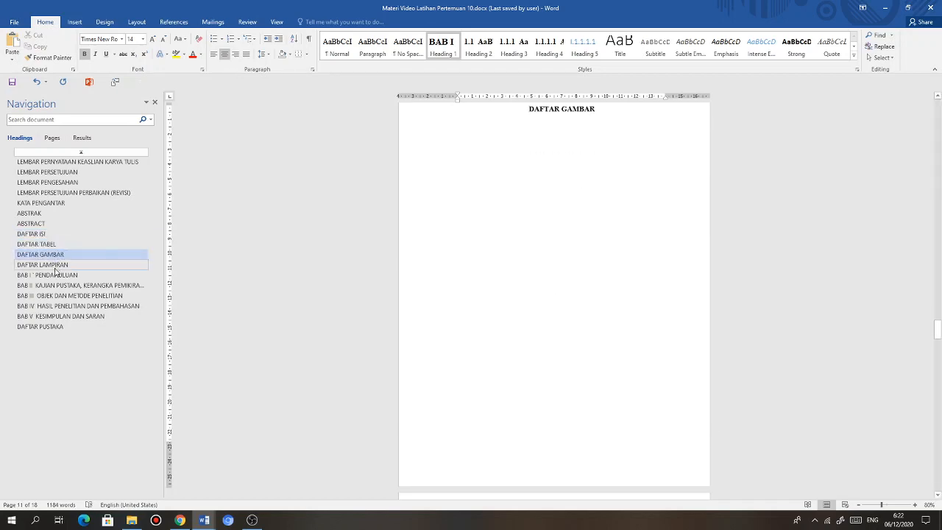
click(55, 268)
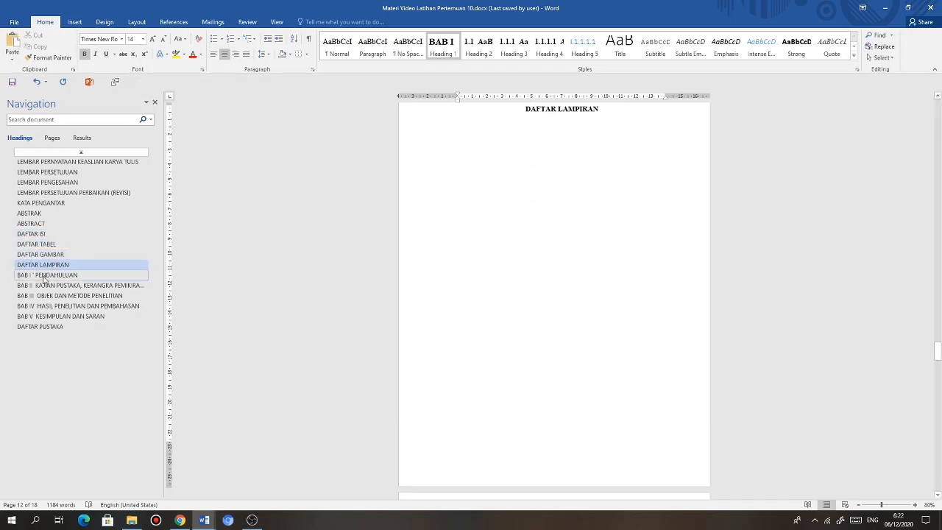
click(44, 276)
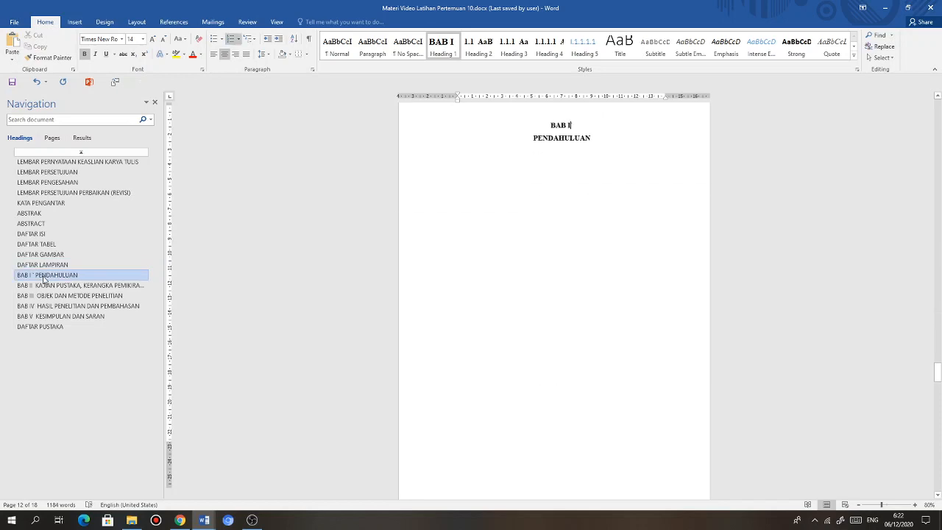
click(548, 143)
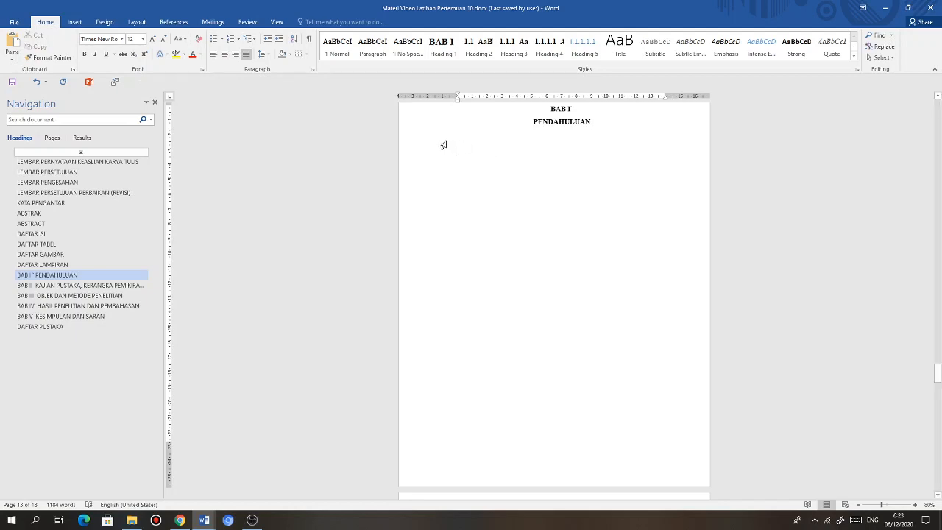
click(172, 22)
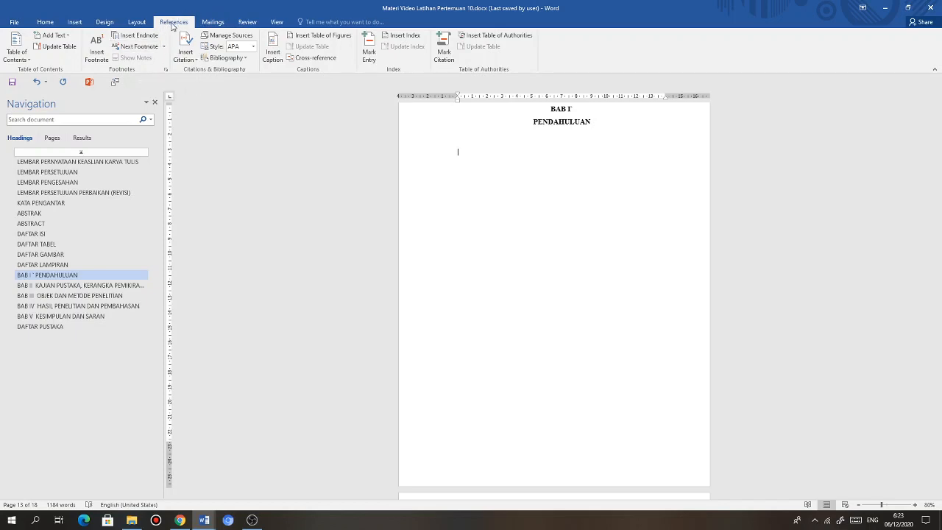
click(193, 62)
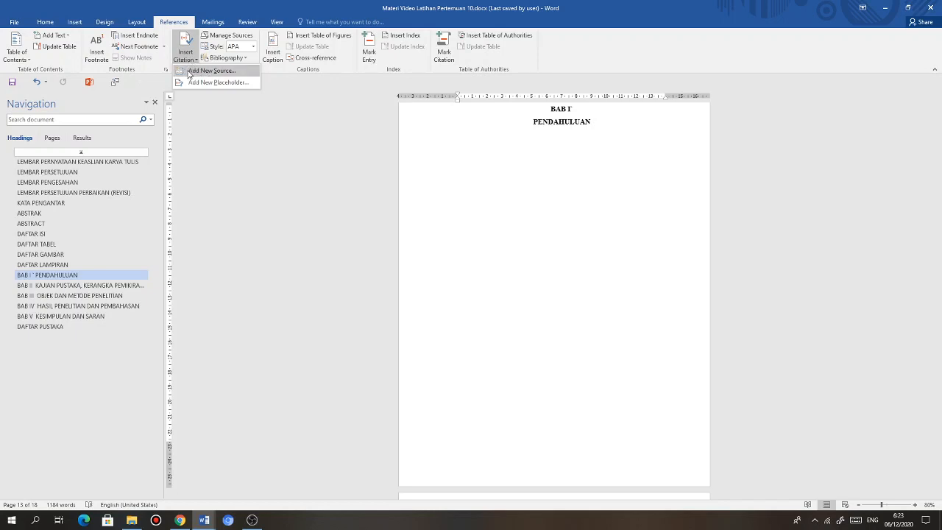
click(299, 158)
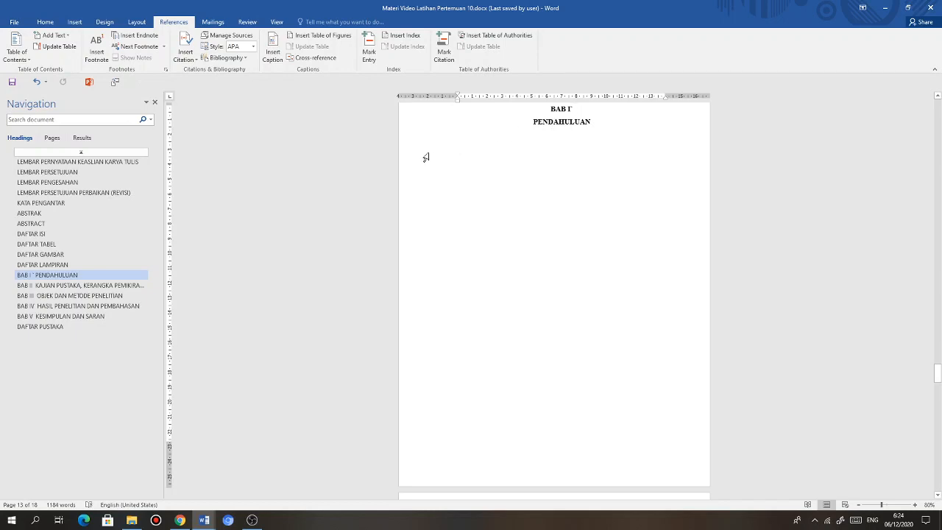
- Add the subheading "Latar belakang penelitian" beneath BAB I PENDAHULUAN and apply the Heading 2 style to it
click(46, 23)
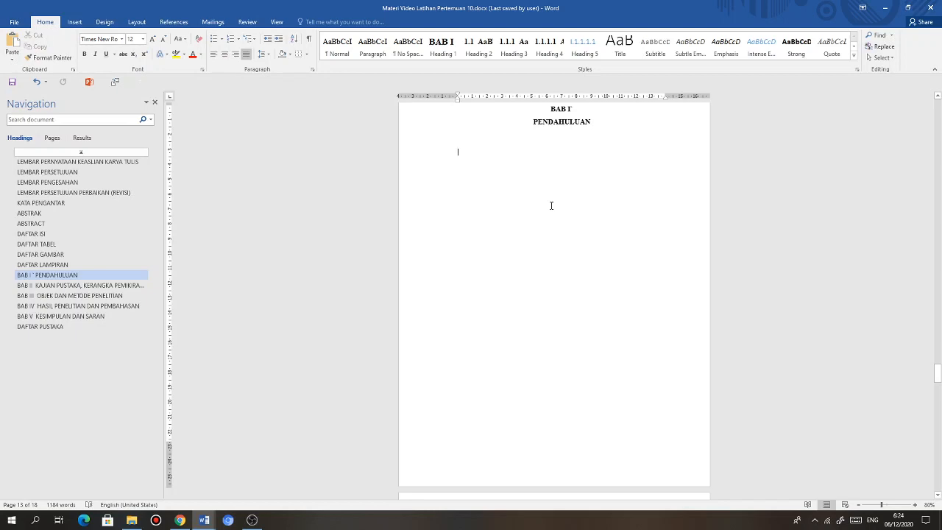
text(Latar bela)
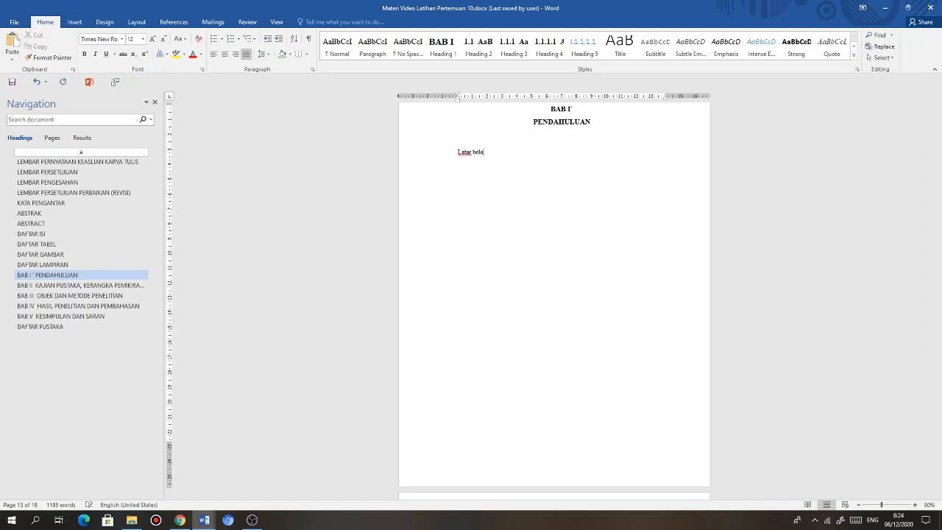
text(kang penelitian)
key(Return)
click(475, 46)
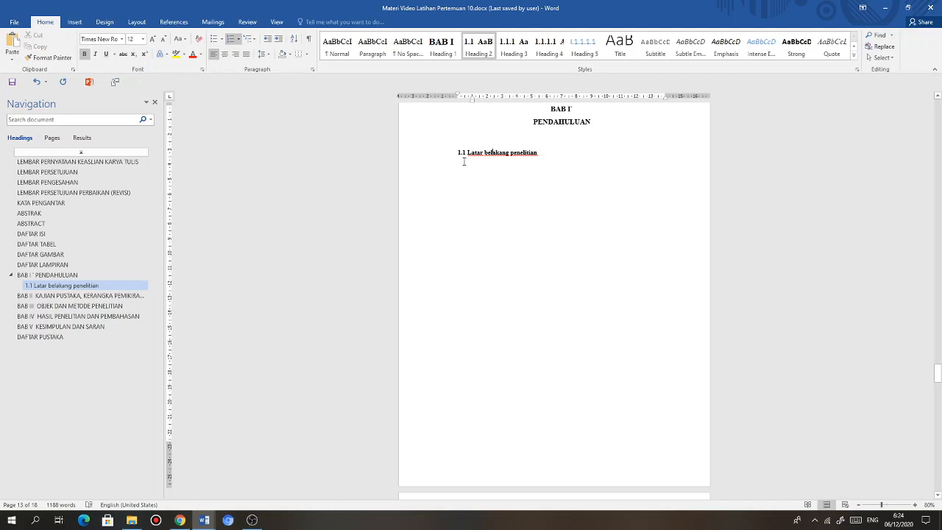
- Preview the Heading 3, Heading 4 and Heading 5 styles on the subheading and examine the multilevel list library
click(512, 52)
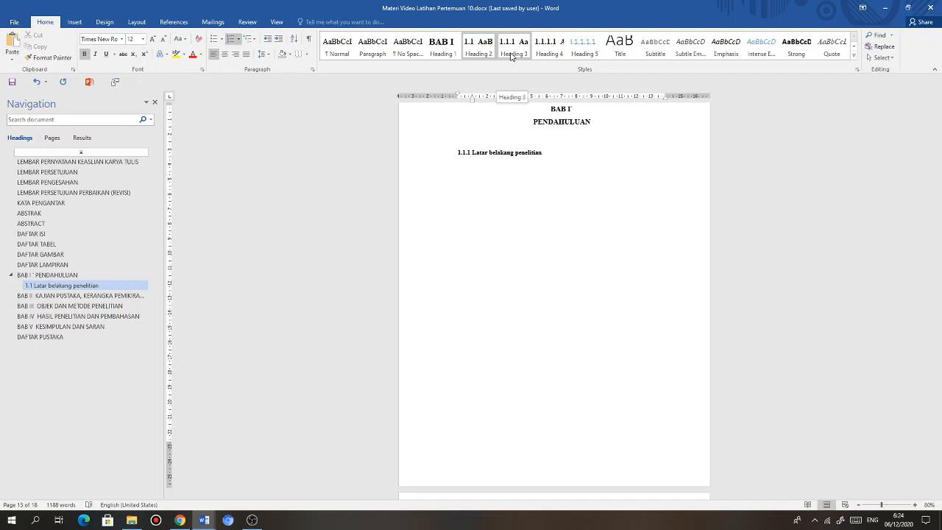
click(548, 49)
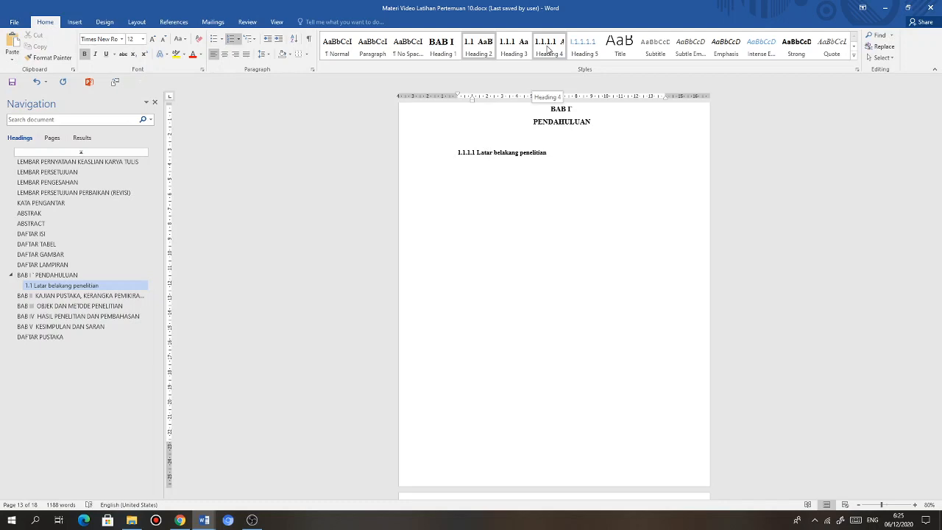
click(578, 51)
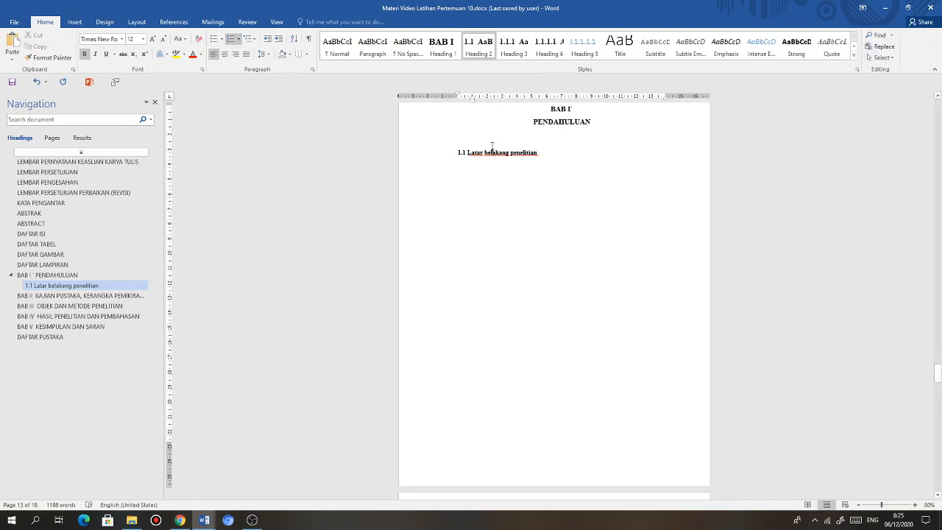
click(465, 156)
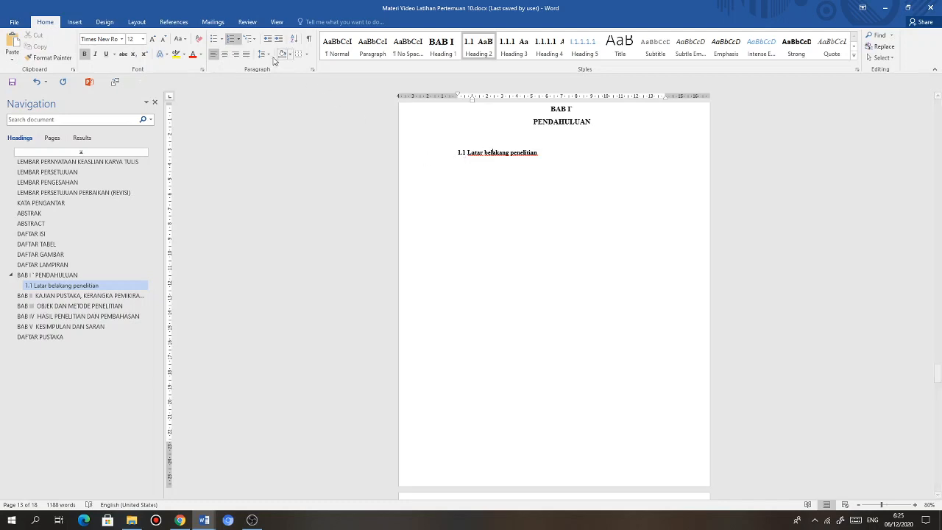
click(254, 40)
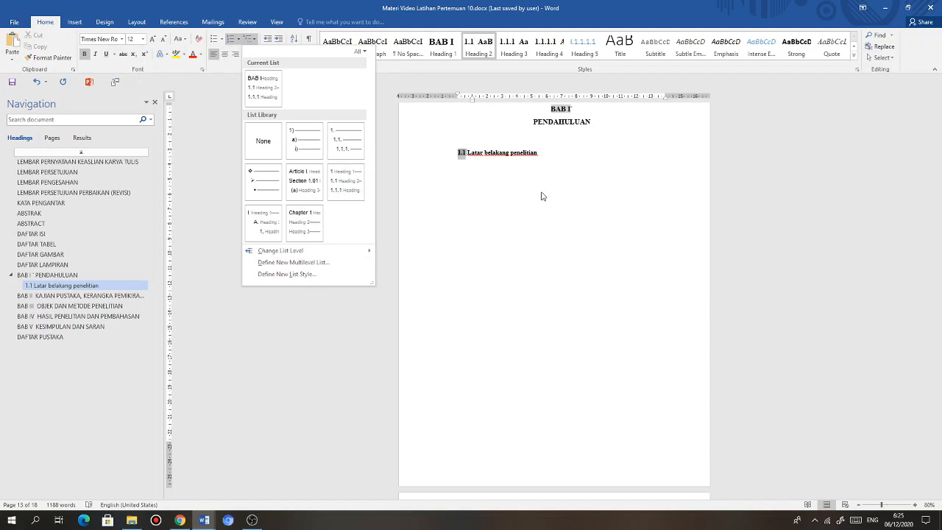
- Begin the paragraph under heading 1.1 with "Lingkungan bisnis pada akhir-akhir ini mengalami perubahan yang sangat cepat dan berkelanjutan sehingga menuntut para pelaku"
click(505, 178)
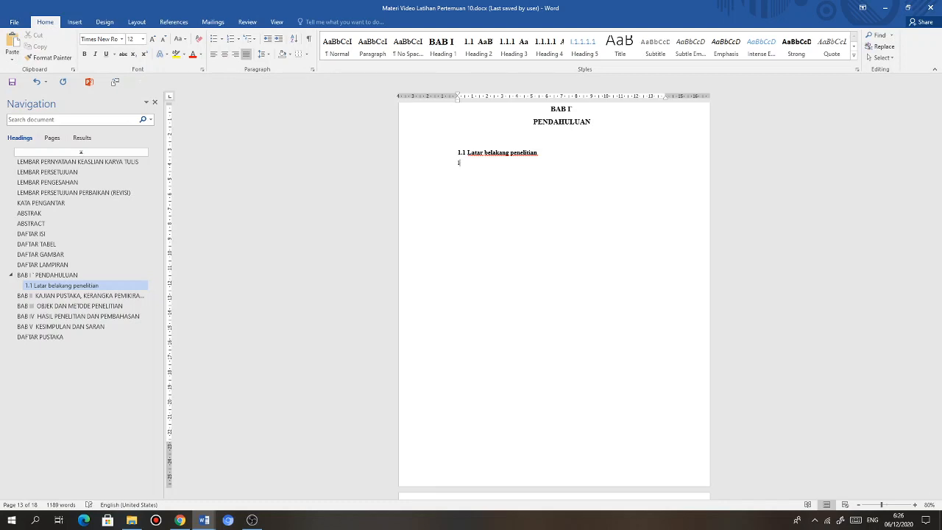
text(ingkungan bisnis pada akhir-akhir ini mengalami peru)
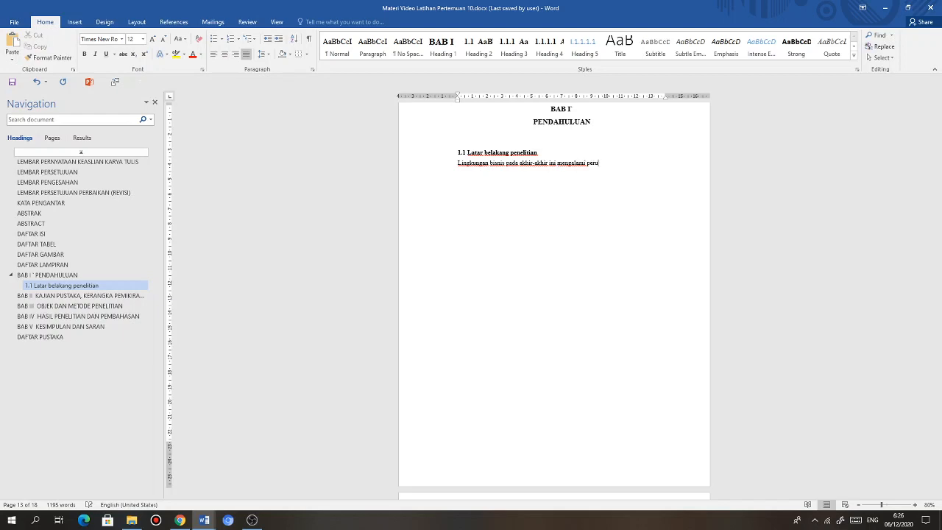
text(bahan yang sangat cepat dan )
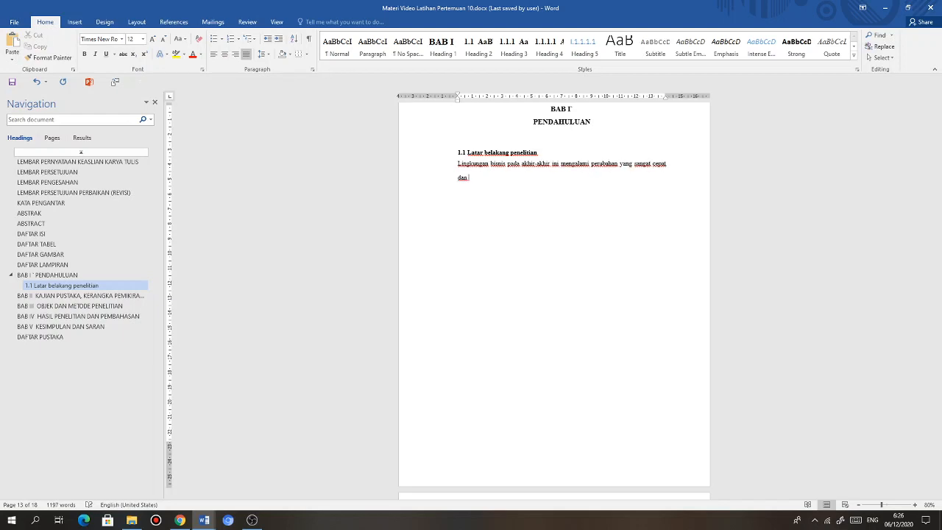
text(berkelanjutan sehingga menuntut para pelaku ba)
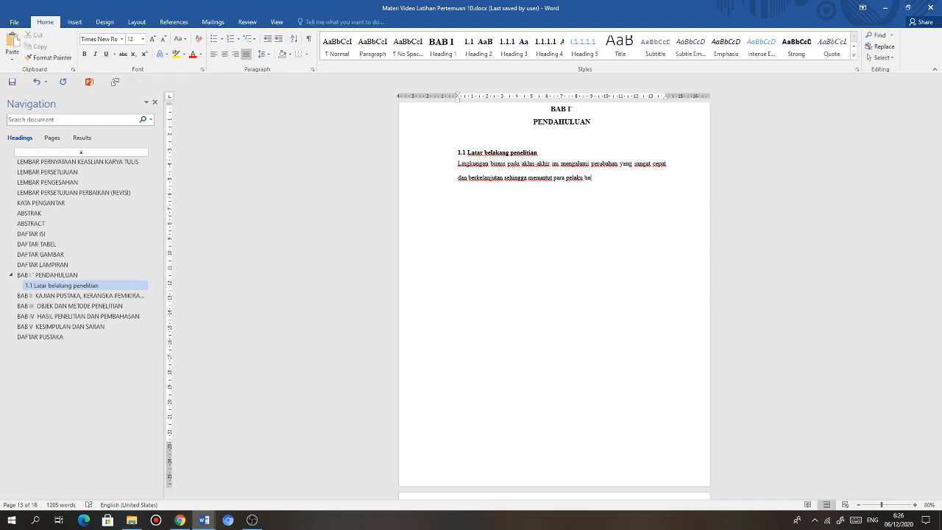
- Complete the paragraph with "bisnis untuk bertindak cepat guna merespon perubahan tersebut agar perusahaan tetap dapat bertahan hidup dan memiliki daya saing yang tinggi"
text(isnis muntuk bertindak cepat guna me)
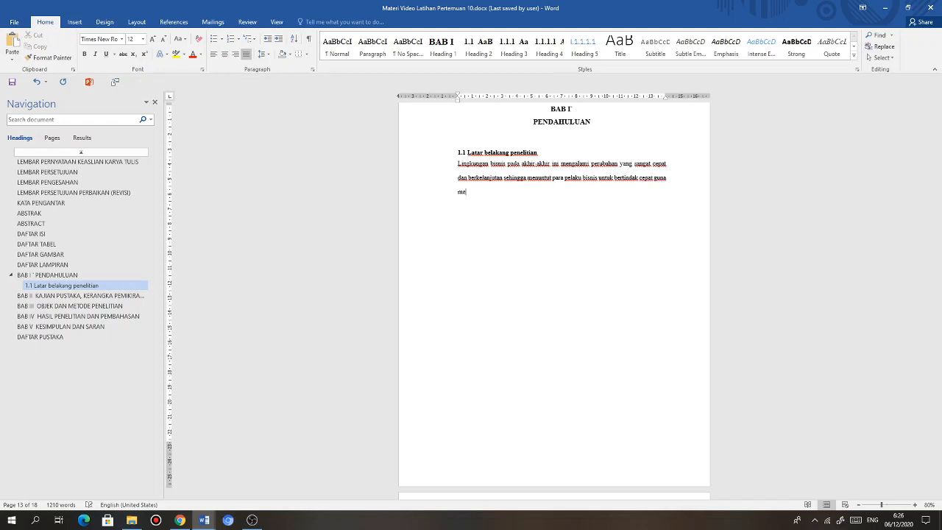
text(respon penubahan tersebut agar perus)
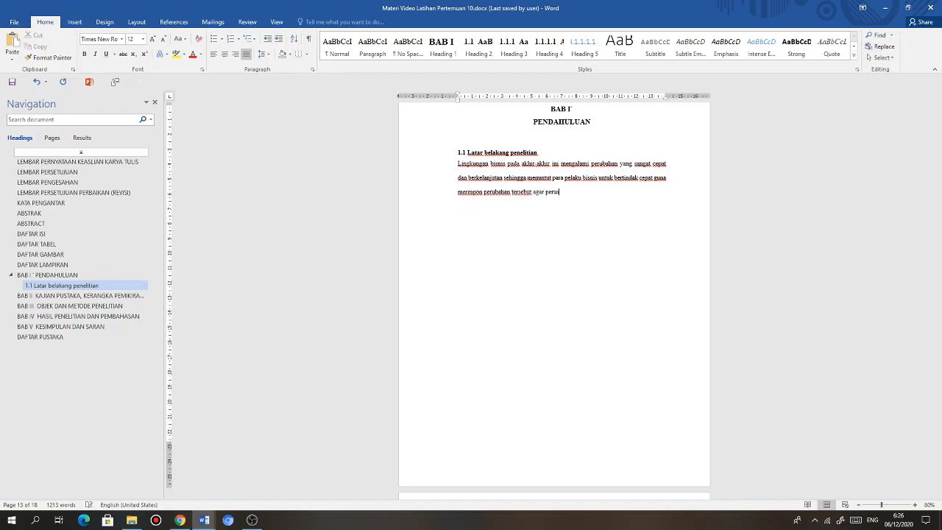
text(ahaan tetap dapat bertahan hidup dan memiliki)
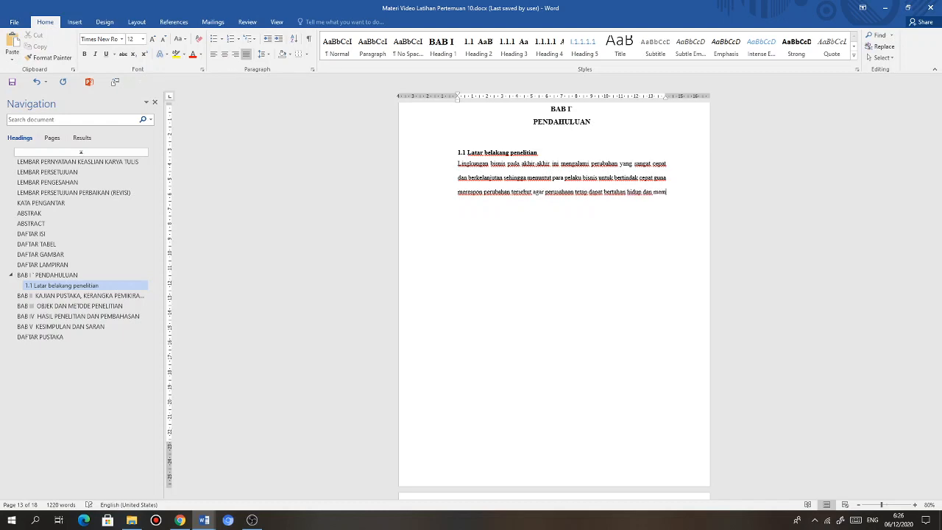
text( daya)
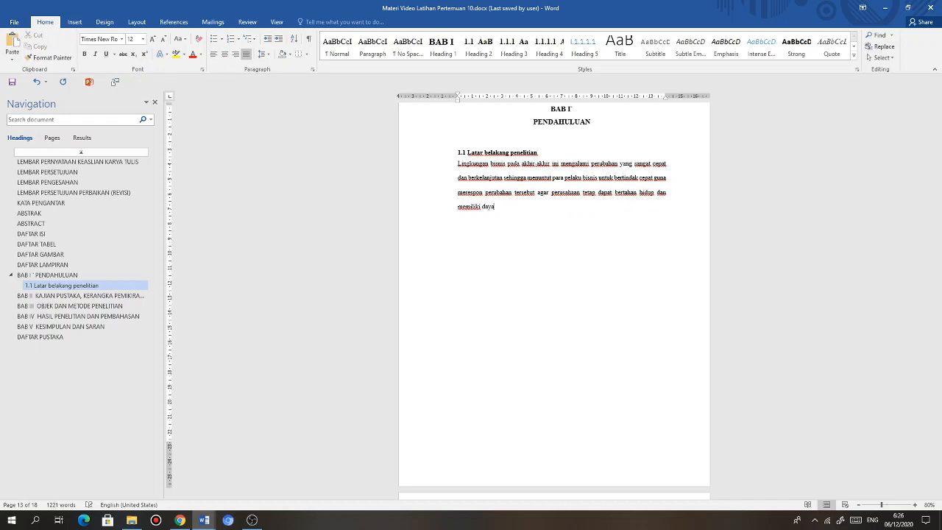
text( saing yang tinggi)
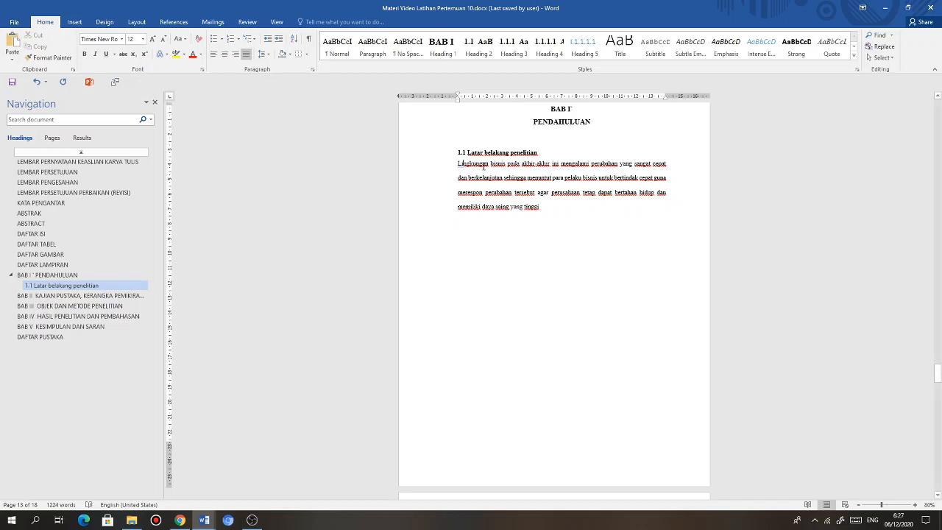
- Try the Normal style on the paragraph under heading 1.1 and undo the style change
drag(475, 169, 534, 204)
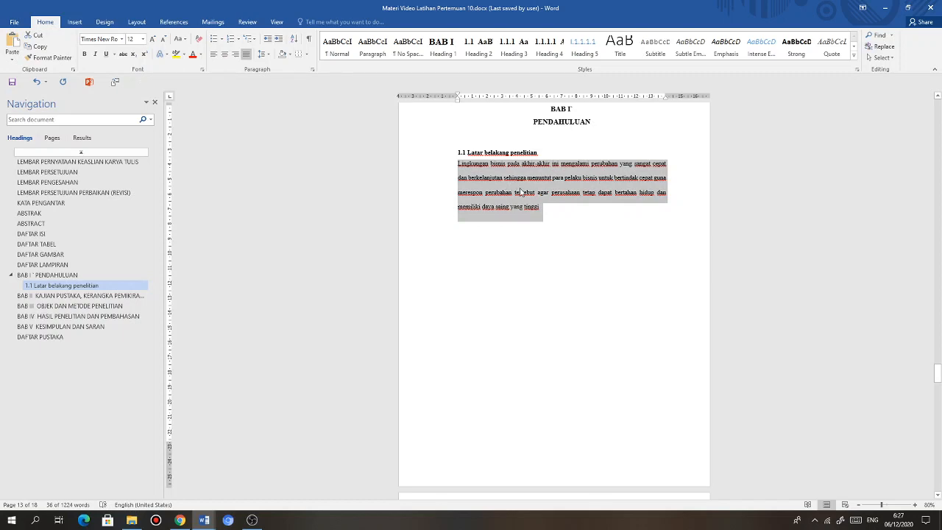
click(340, 54)
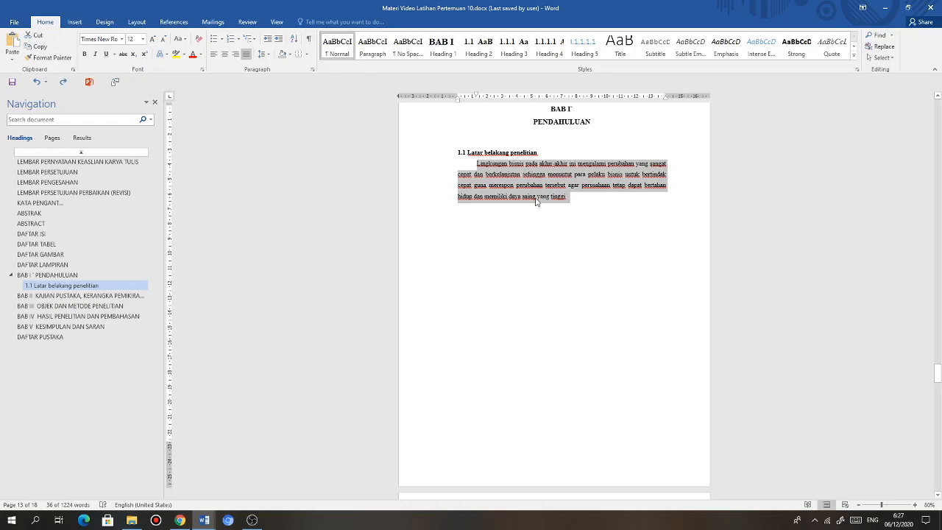
key(ctrl+z)
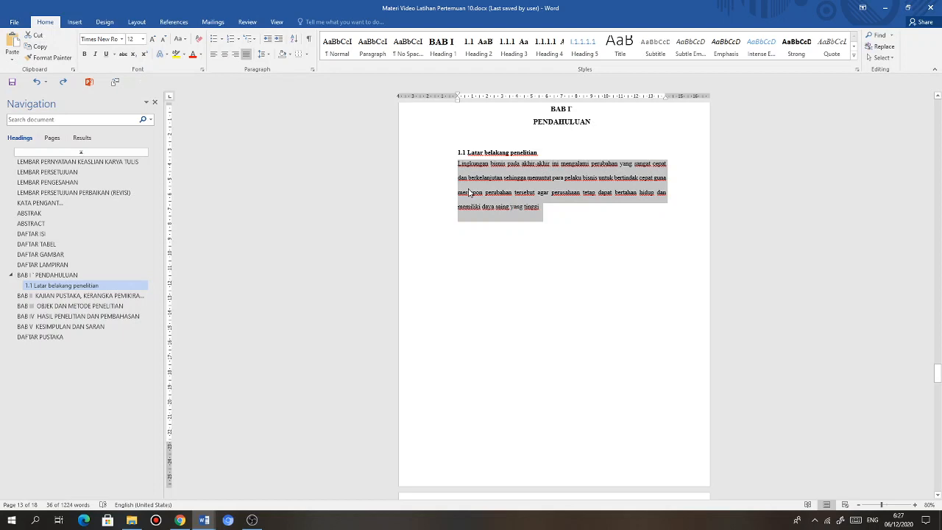
click(339, 49)
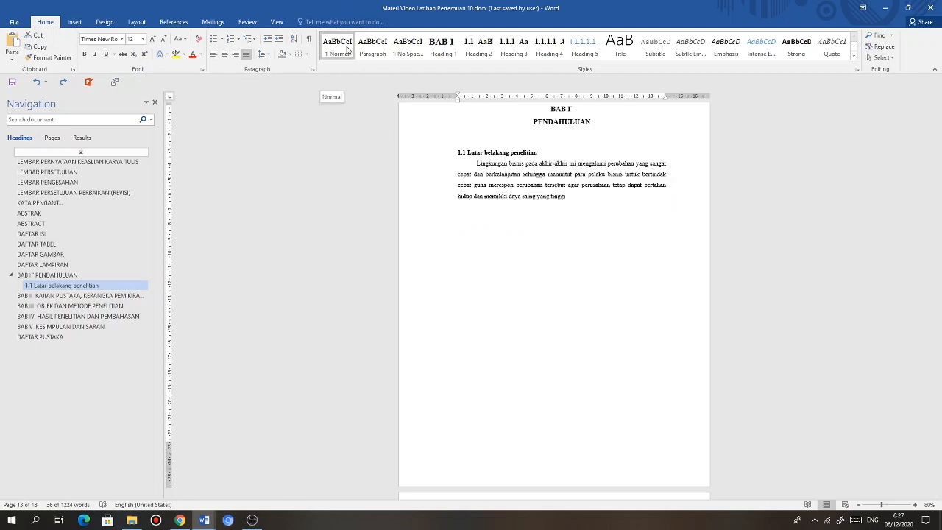
key(ctrl+z)
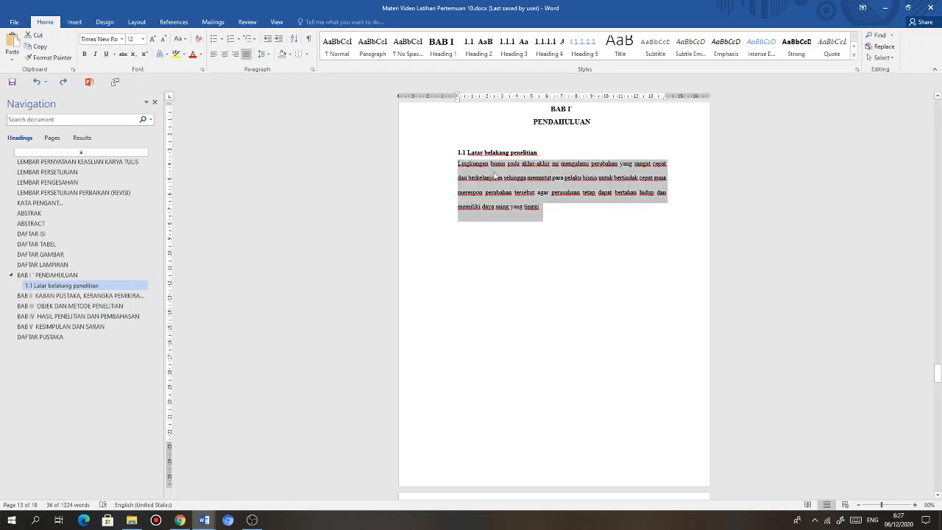
- Set the line spacing of the whole paragraph under heading 1.1 to 1.5 and indent its first line with a tab
click(543, 209)
drag(543, 209, 434, 167)
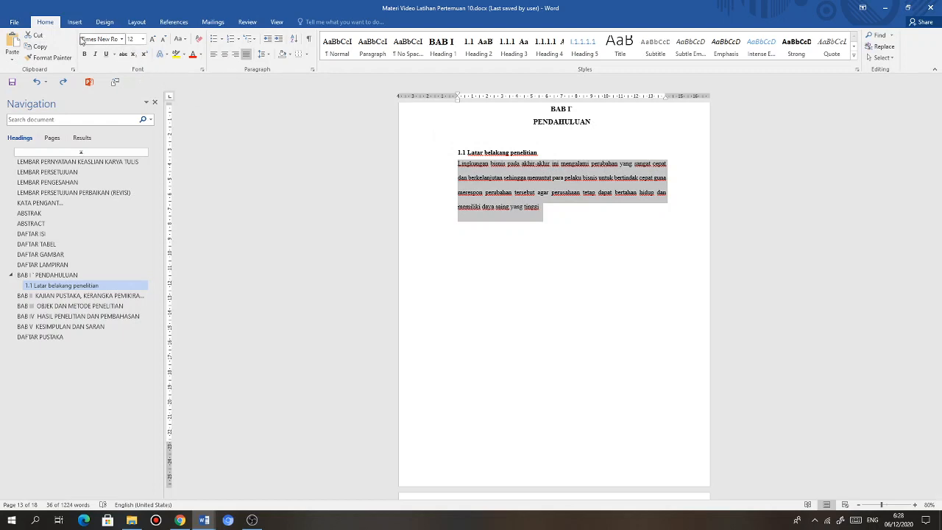
click(262, 54)
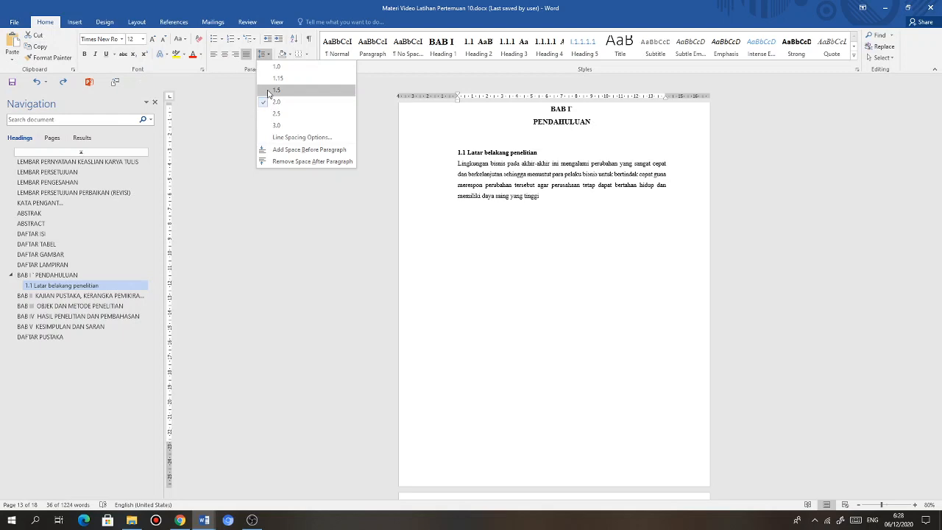
click(268, 91)
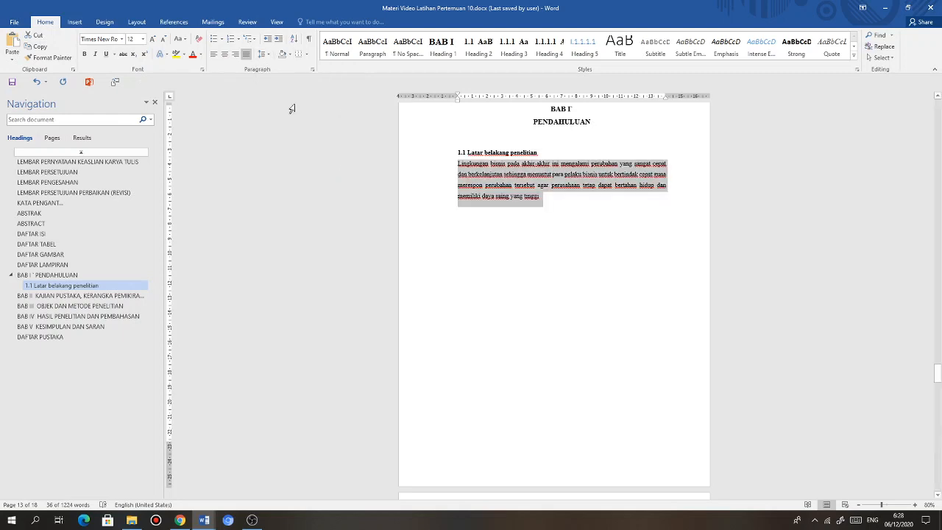
click(457, 167)
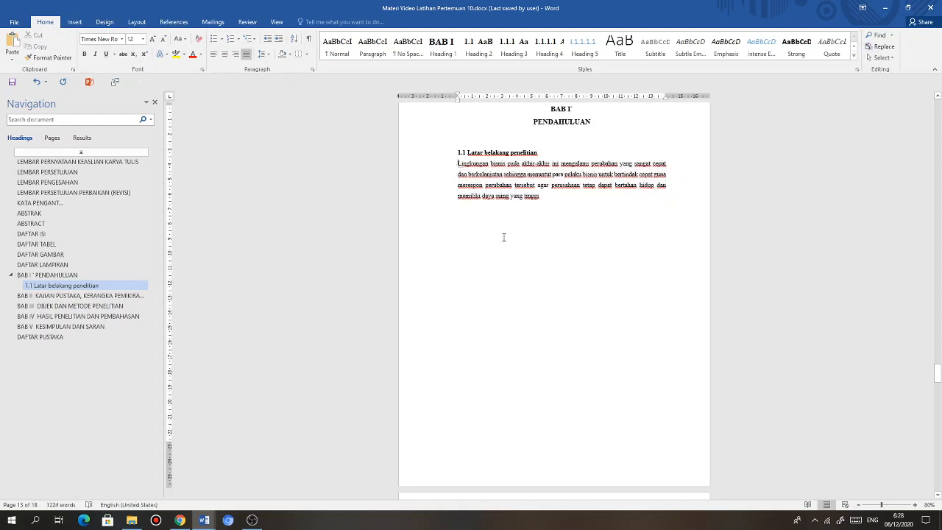
key(Tab)
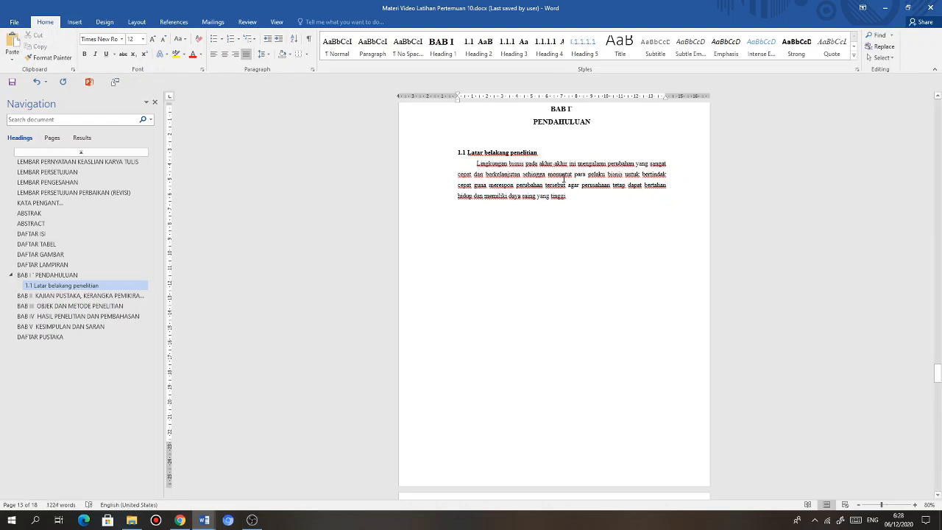
- Create a new style named P1 from the formatting of the whole paragraph under heading 1.1
drag(567, 196, 471, 165)
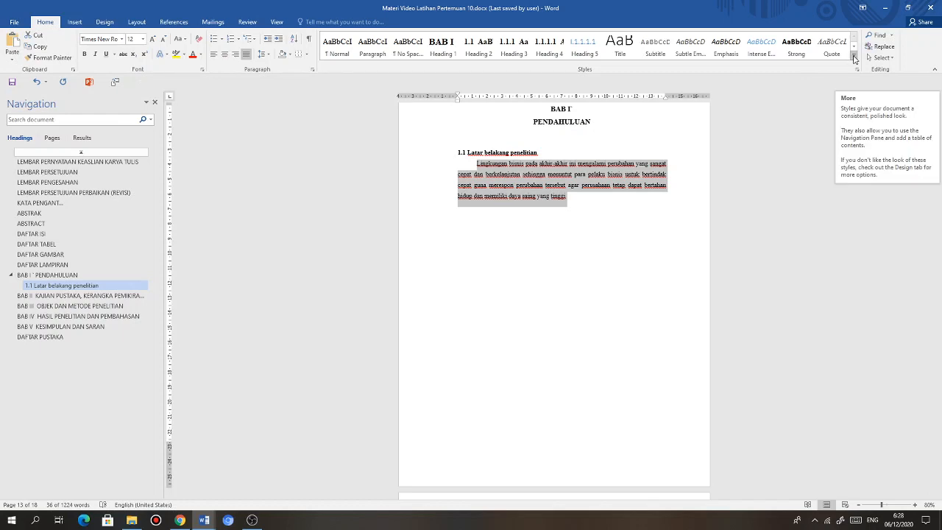
click(854, 59)
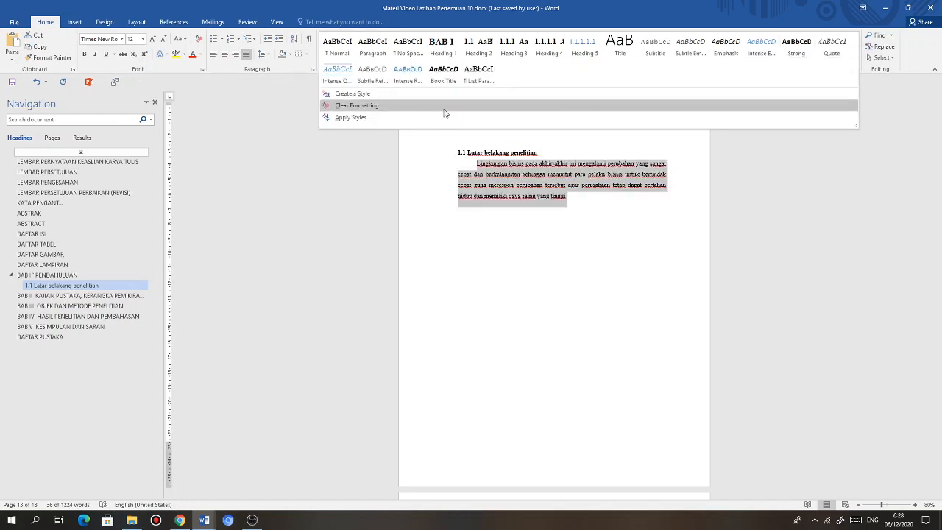
click(358, 96)
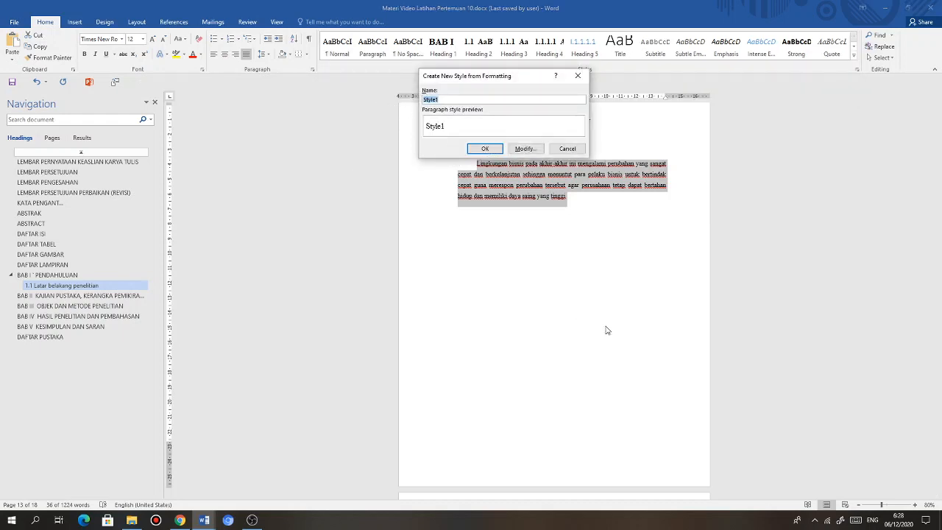
text(H)
click(485, 150)
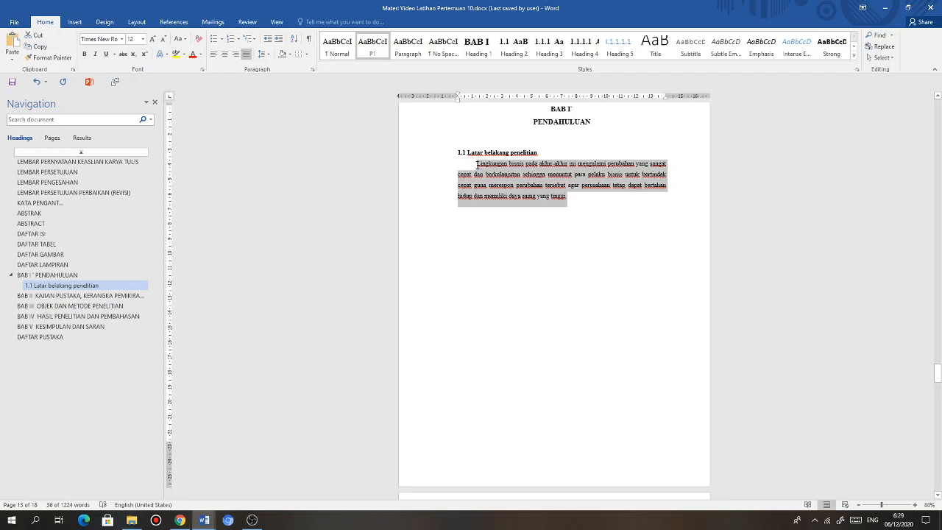
- Remove the first-line tab from the paragraph under heading 1.1 and create a new style named P2 from the paragraph
click(509, 180)
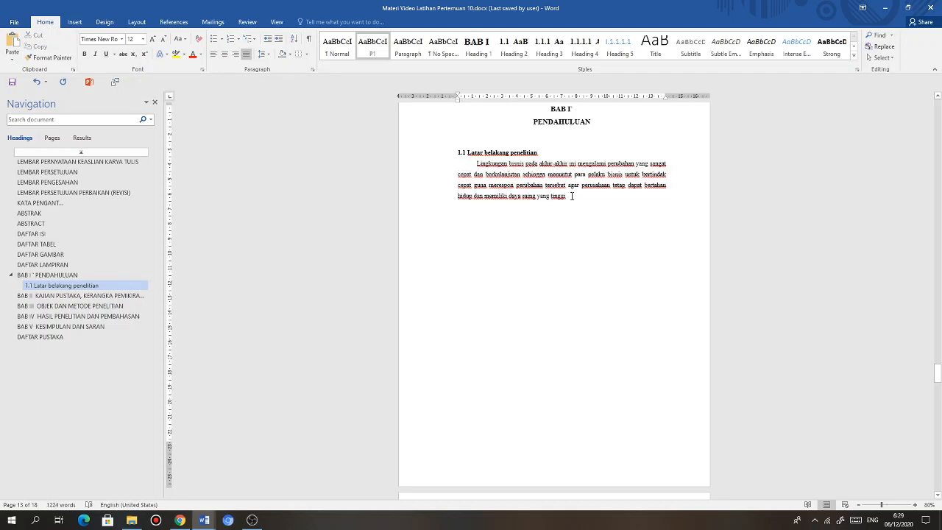
click(477, 163)
key(BackSpace)
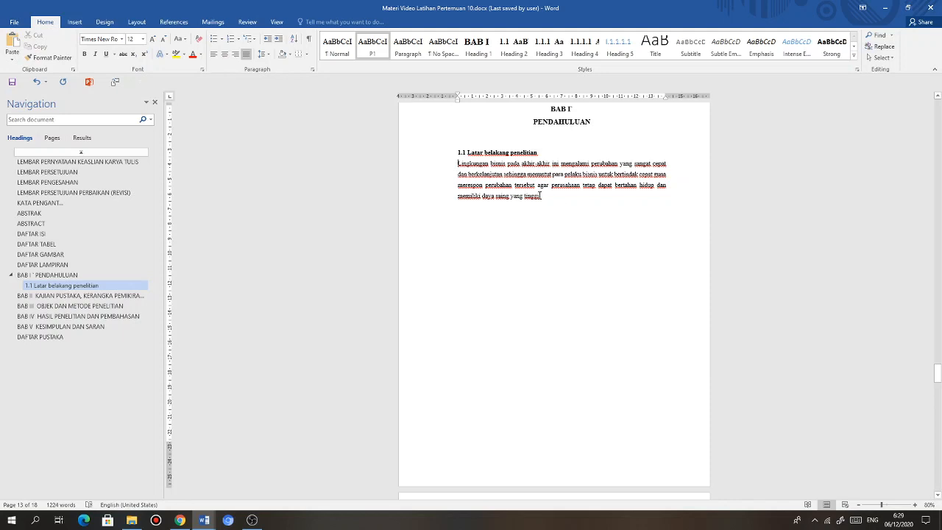
drag(540, 197, 441, 168)
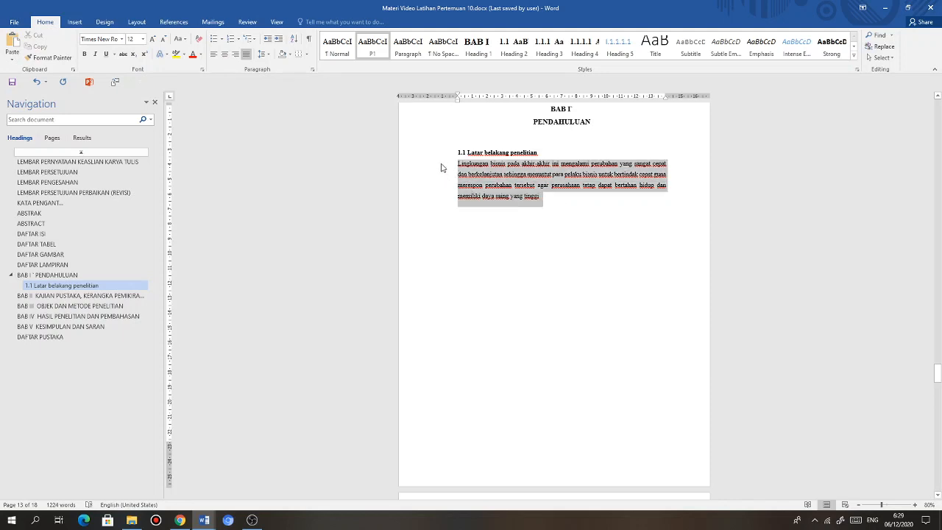
right_click(532, 177)
key(Escape)
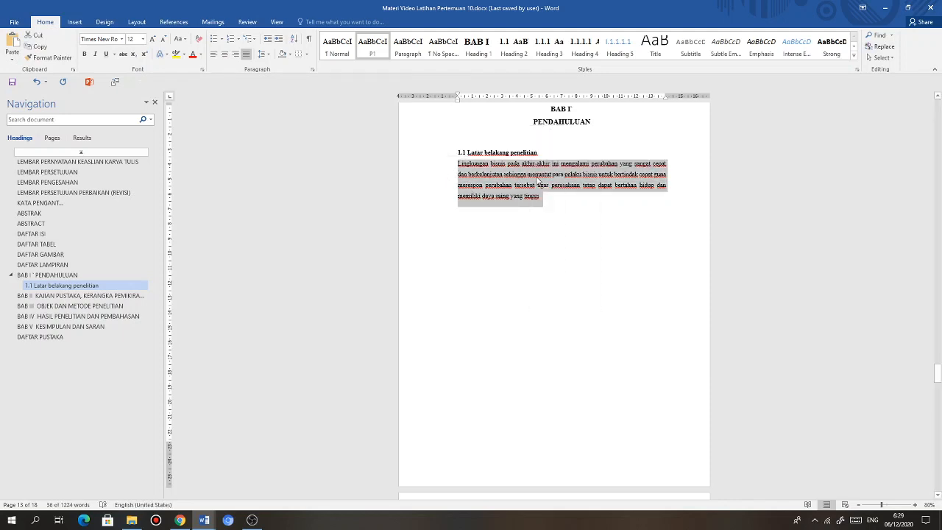
click(854, 57)
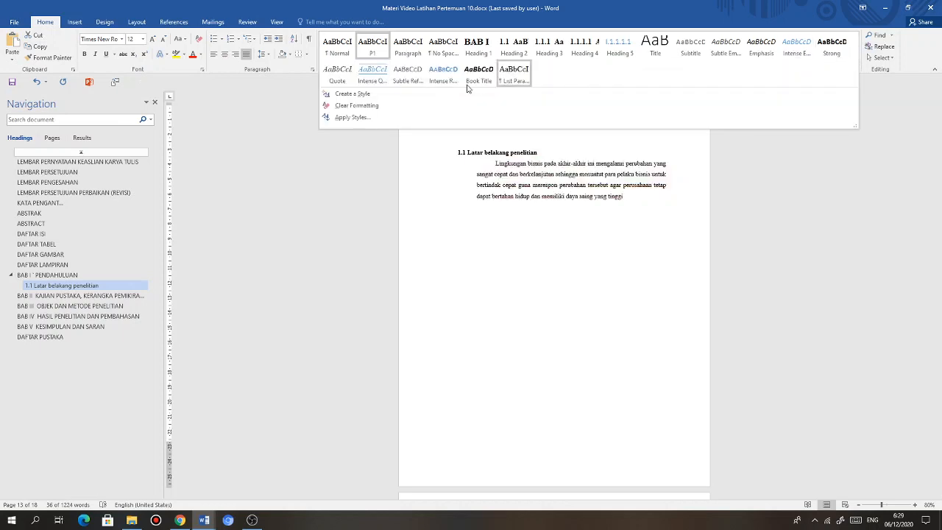
click(378, 95)
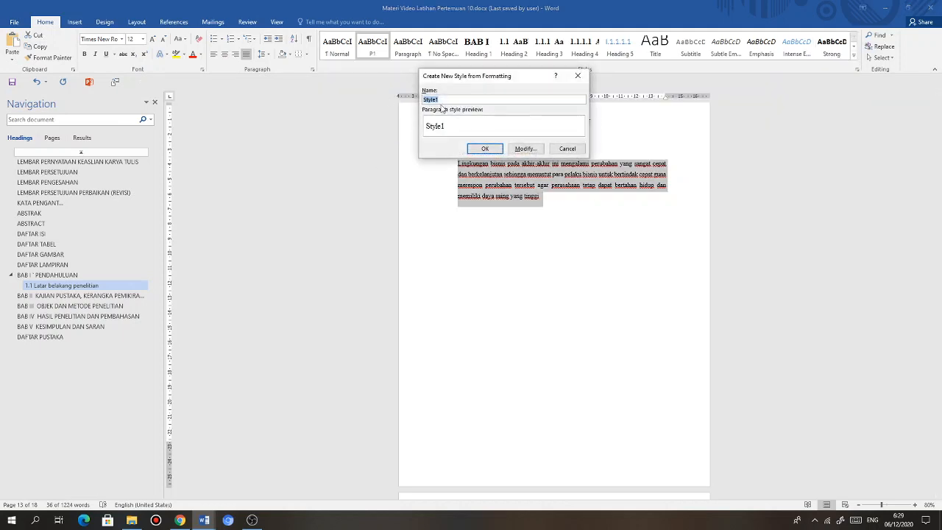
text(H)
click(485, 148)
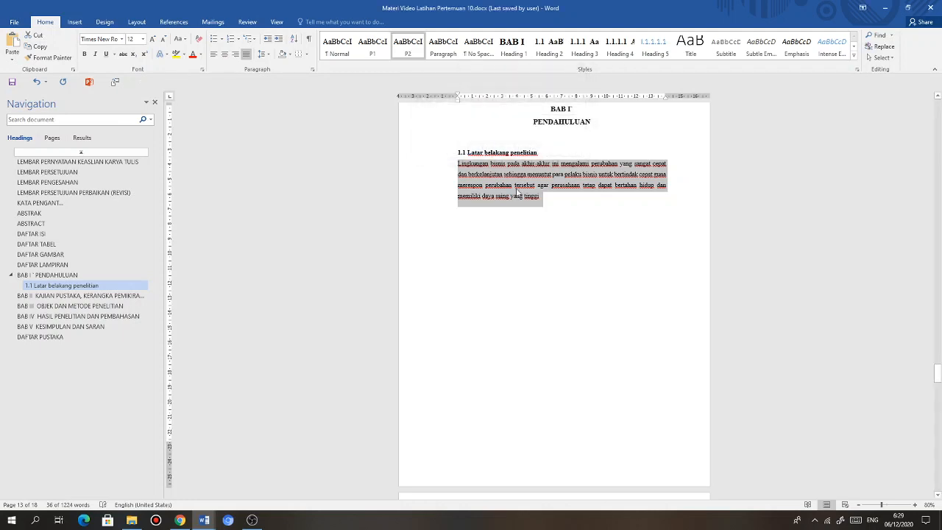
- Apply style P1 to the paragraph under heading 1.1, indent its first line with a tab, and update P1 to match it
click(372, 47)
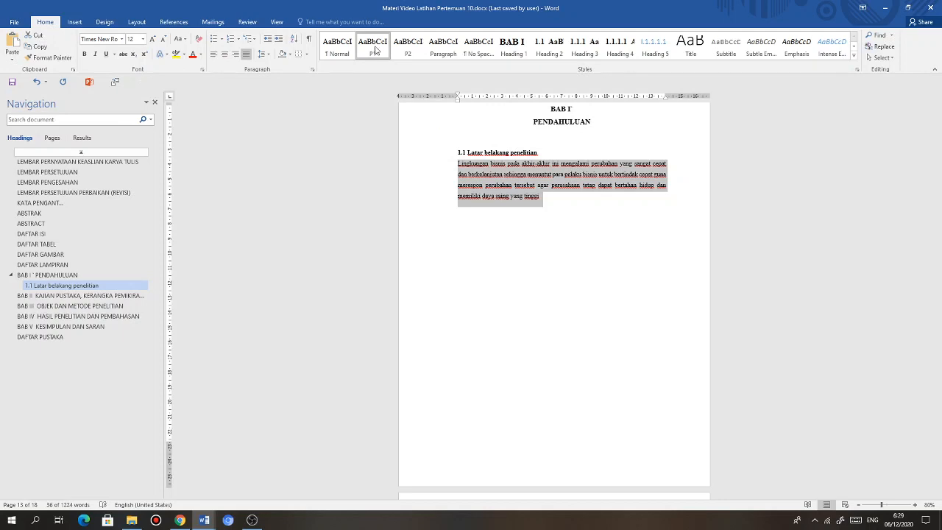
click(459, 163)
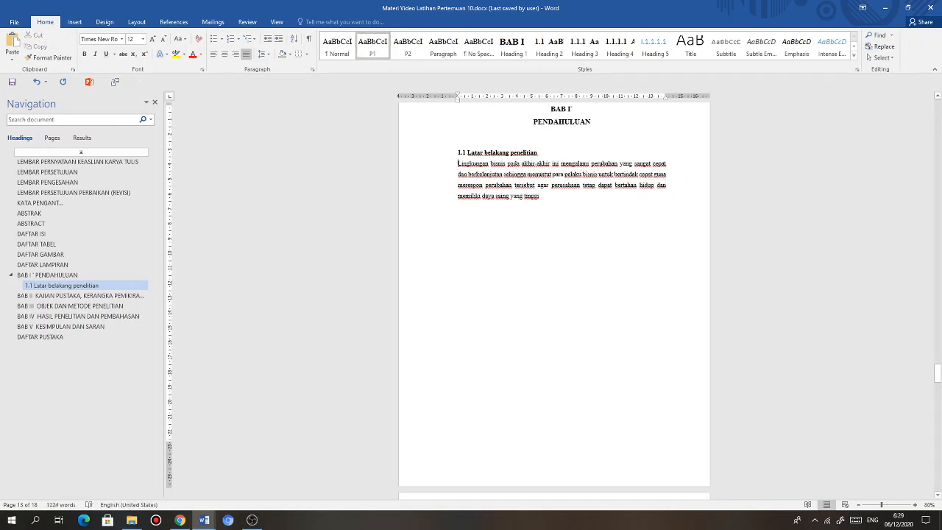
key(Tab)
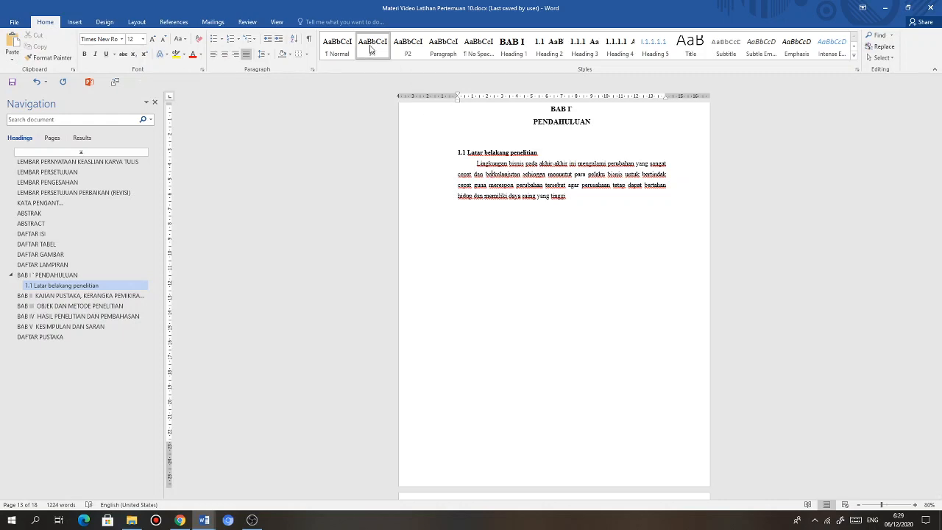
drag(476, 164, 561, 195)
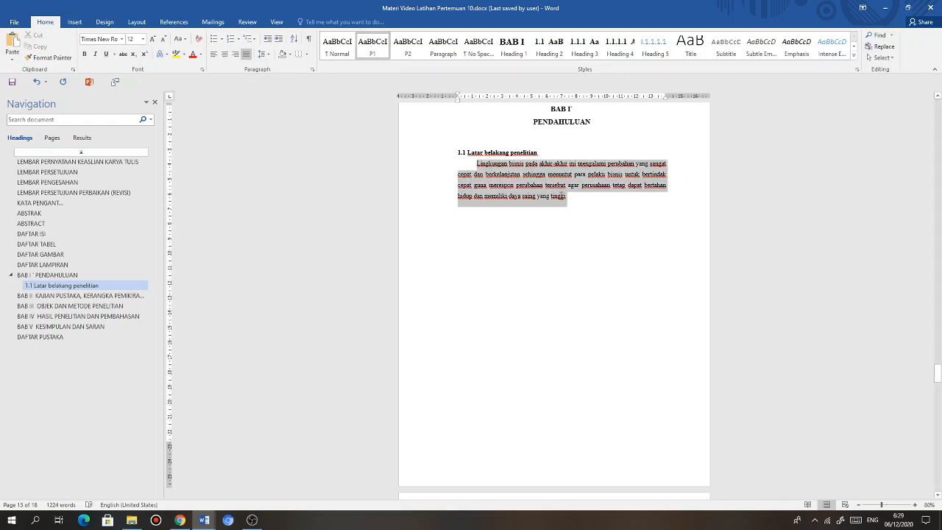
right_click(373, 46)
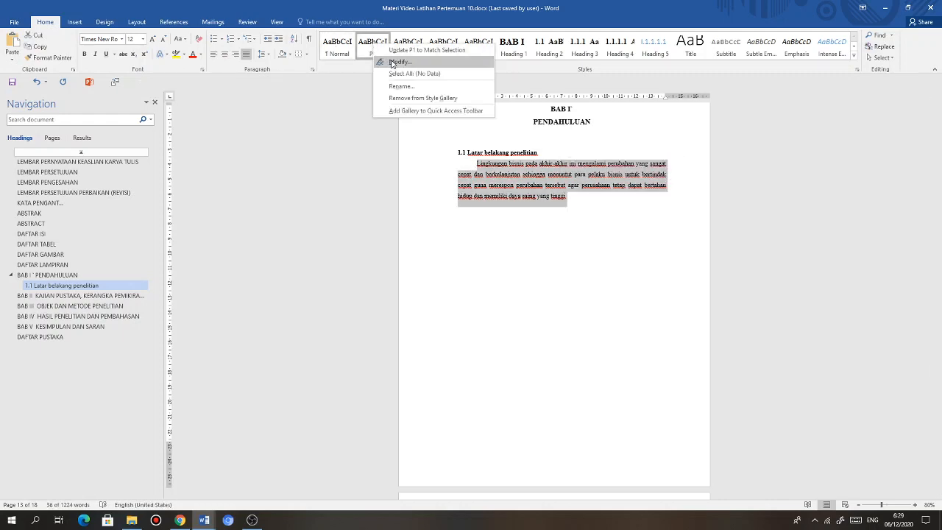
click(406, 51)
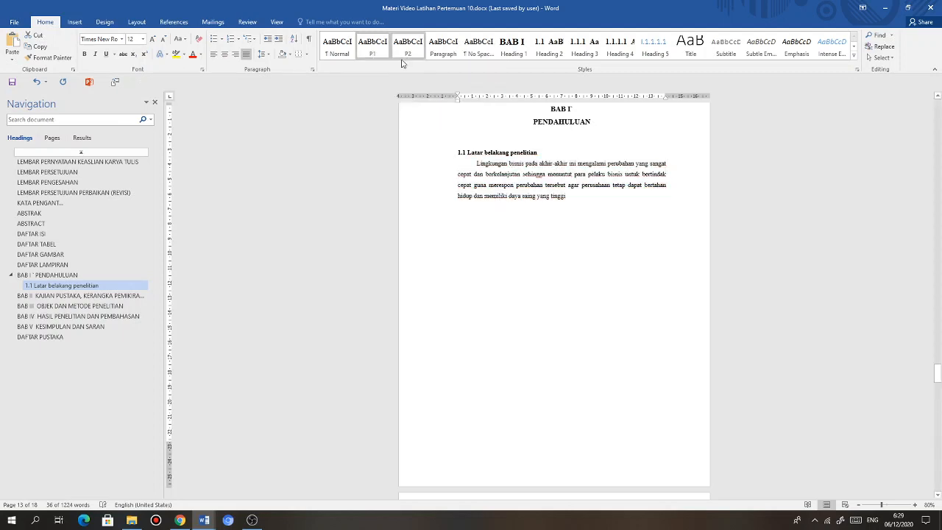
- Try the P2 and P1 styles alternately on the paragraph under heading 1.1 to compare them
click(526, 185)
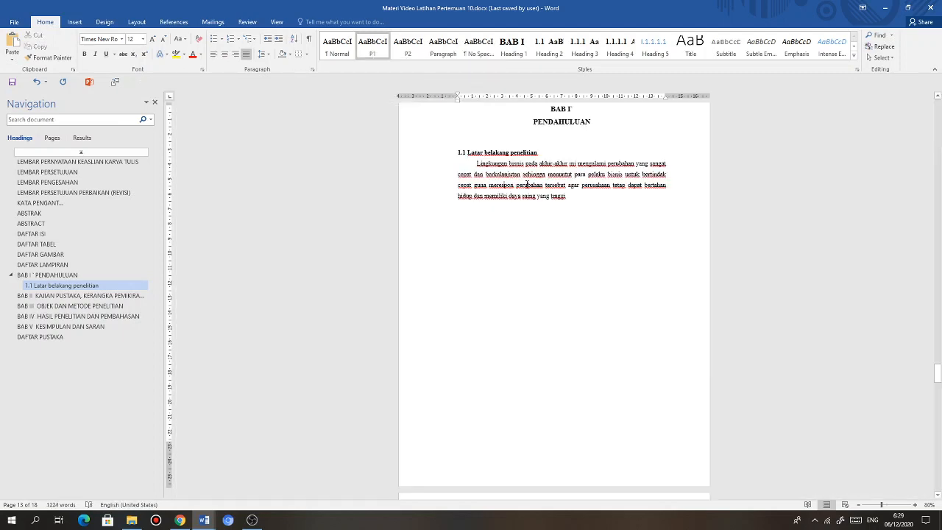
click(403, 47)
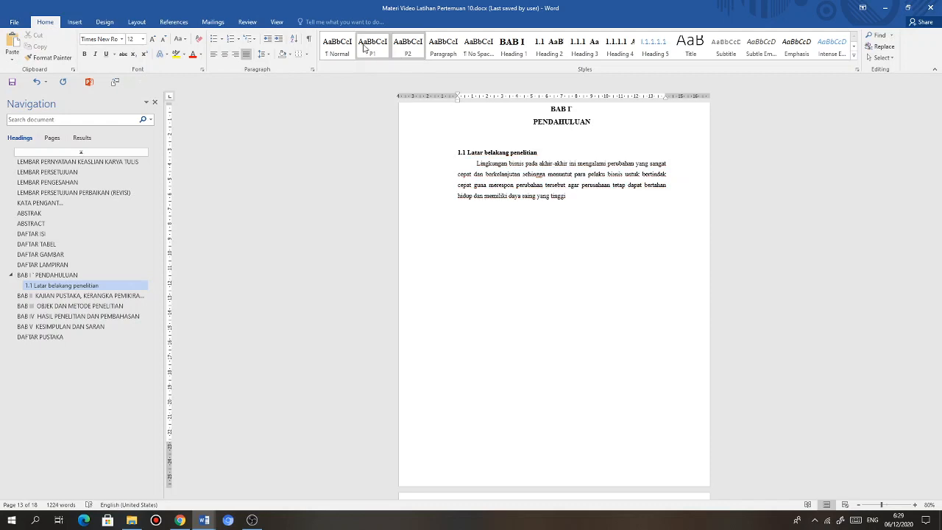
click(364, 48)
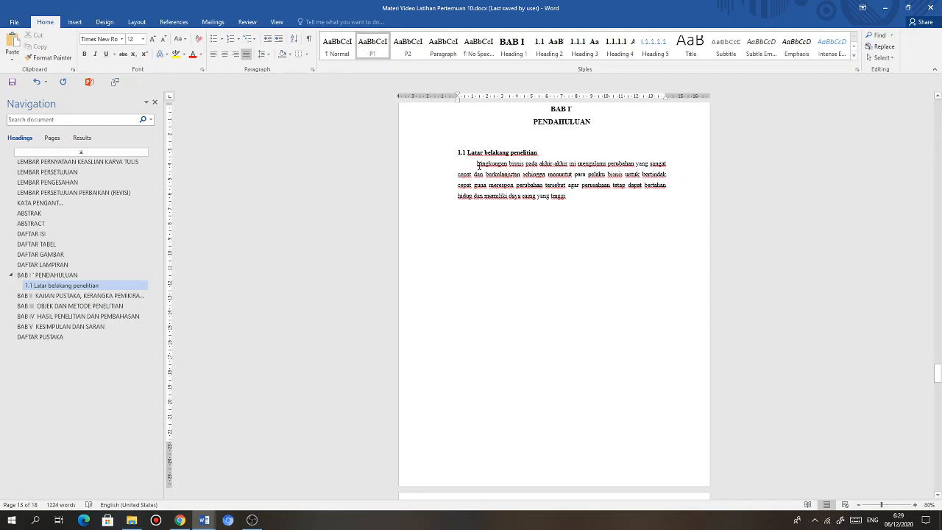
click(408, 47)
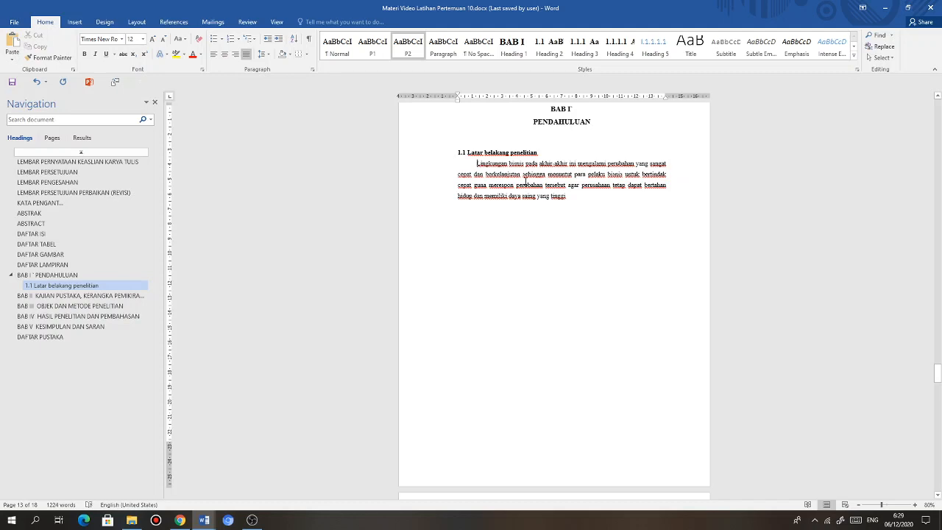
click(380, 52)
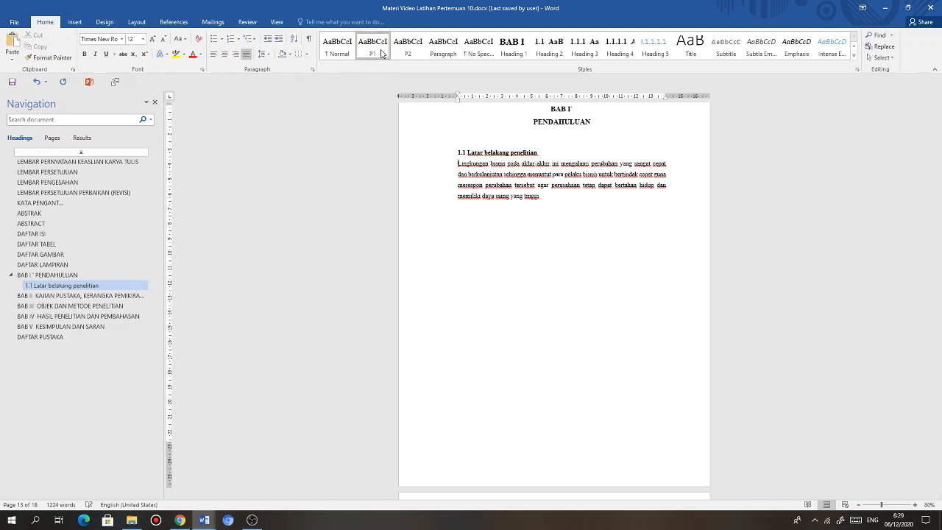
click(407, 48)
- Try the P1 style on heading 1.1 together with its paragraph and undo the change
drag(534, 196, 457, 152)
click(378, 43)
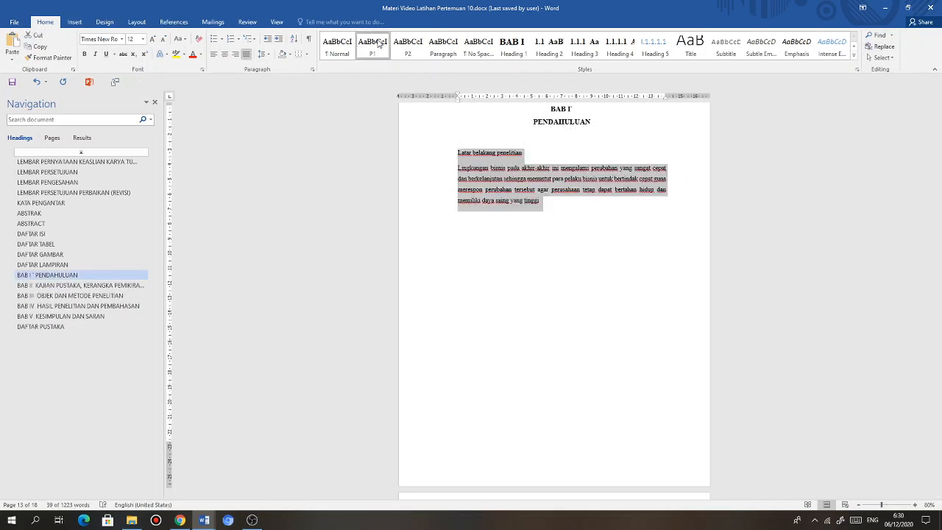
key(ctrl+z)
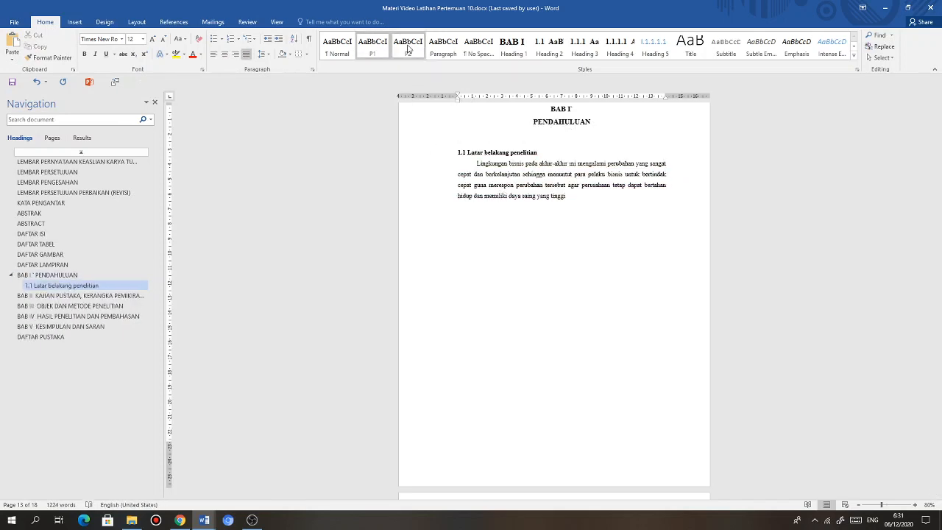
- Remove style P2 from the style gallery and check the line spacing of the paragraph under heading 1.1
right_click(407, 48)
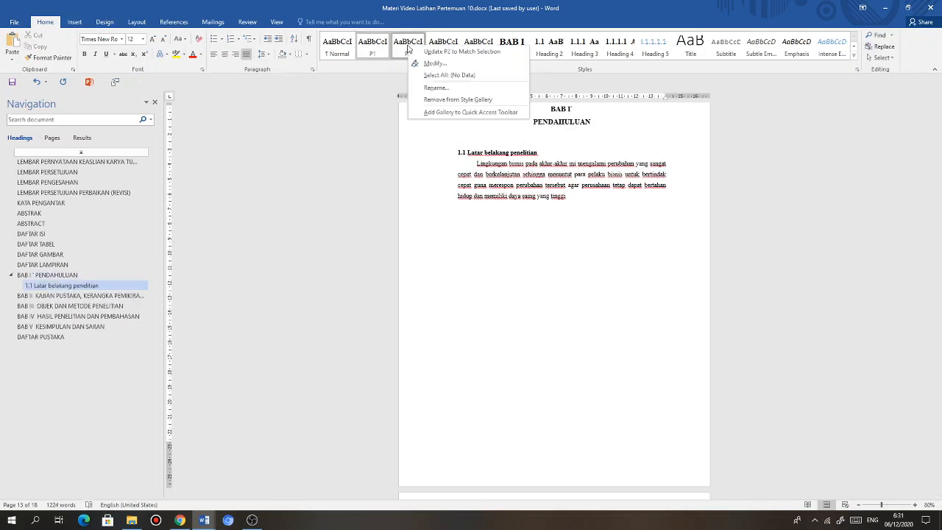
click(441, 101)
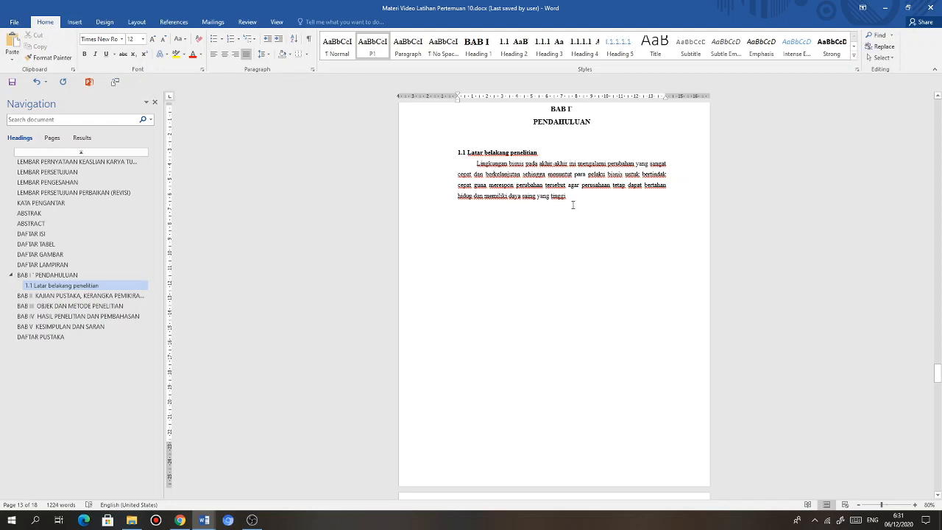
click(574, 200)
click(268, 56)
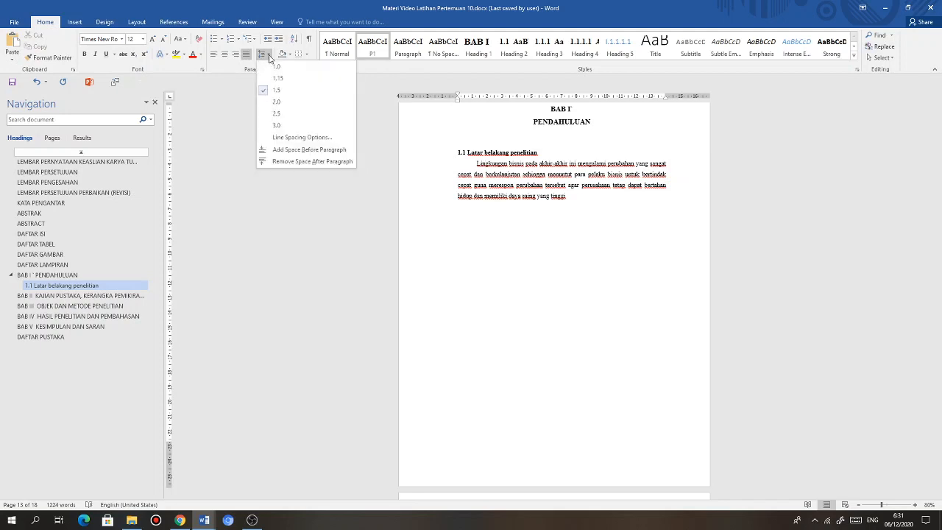
click(270, 58)
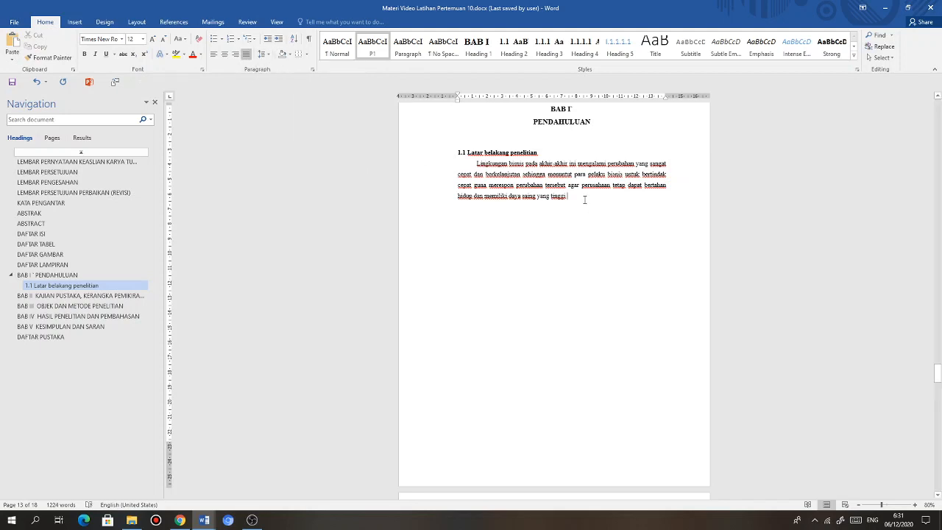
- Place the cursor at the end of the paragraph under heading 1.1 and choose APA Sixth Edition as the citation style
scroll(601, 238, up, 4)
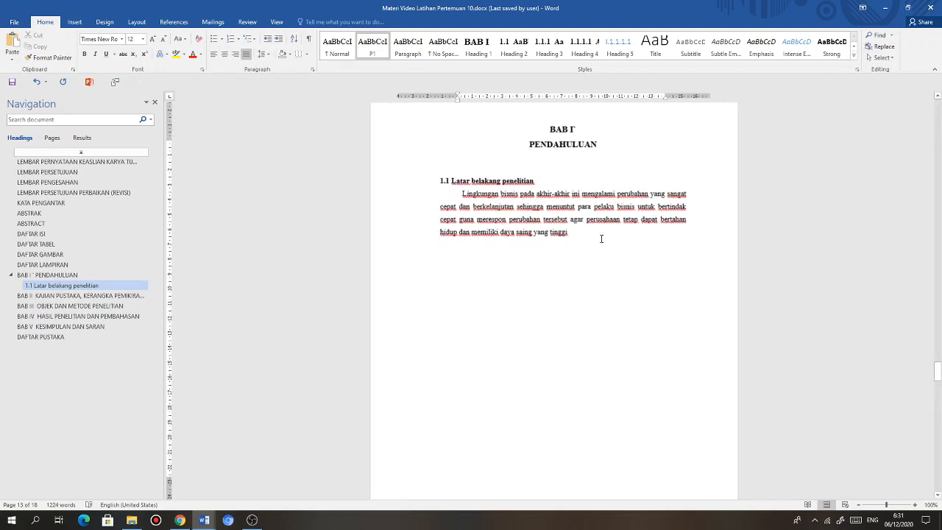
scroll(601, 238, up, 2)
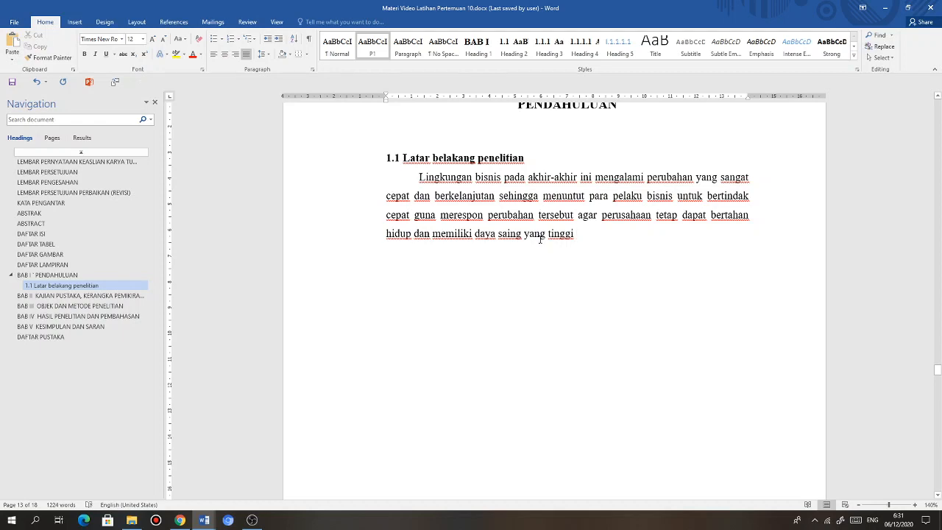
drag(420, 177, 581, 237)
click(583, 238)
click(172, 22)
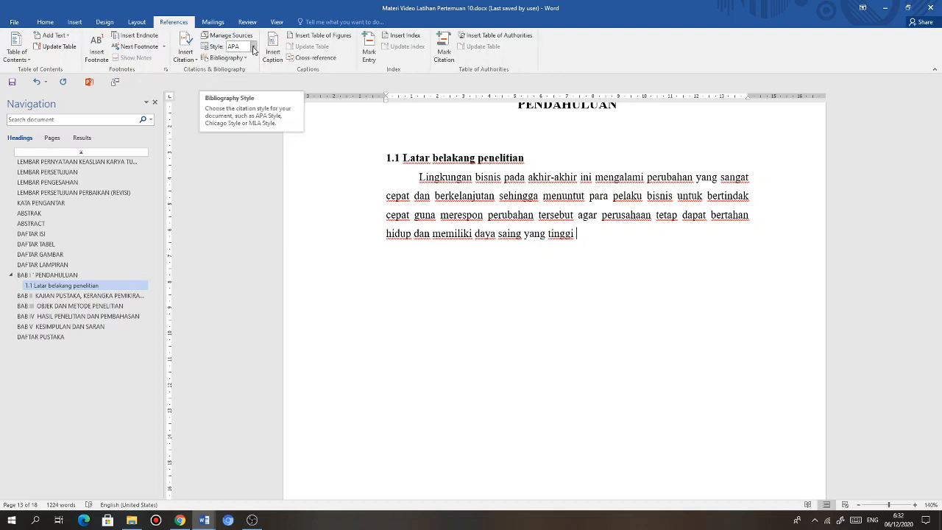
click(254, 47)
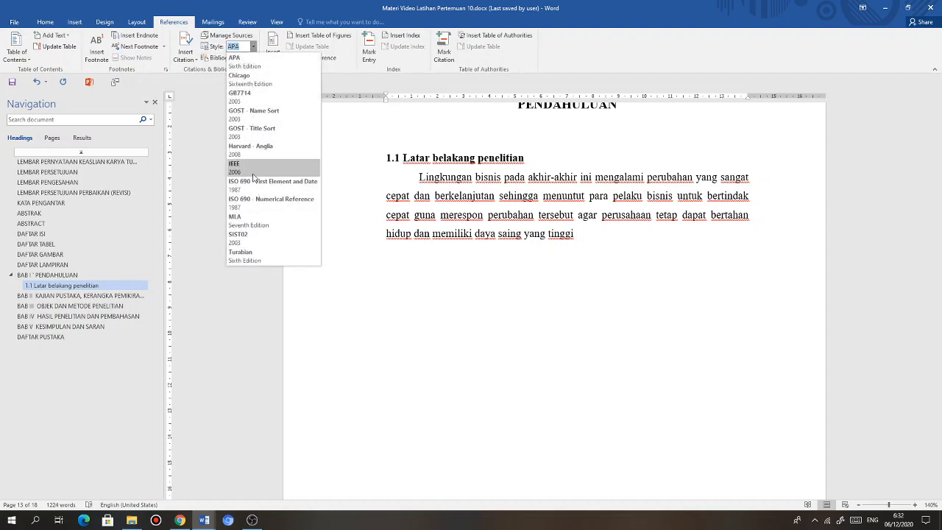
click(242, 66)
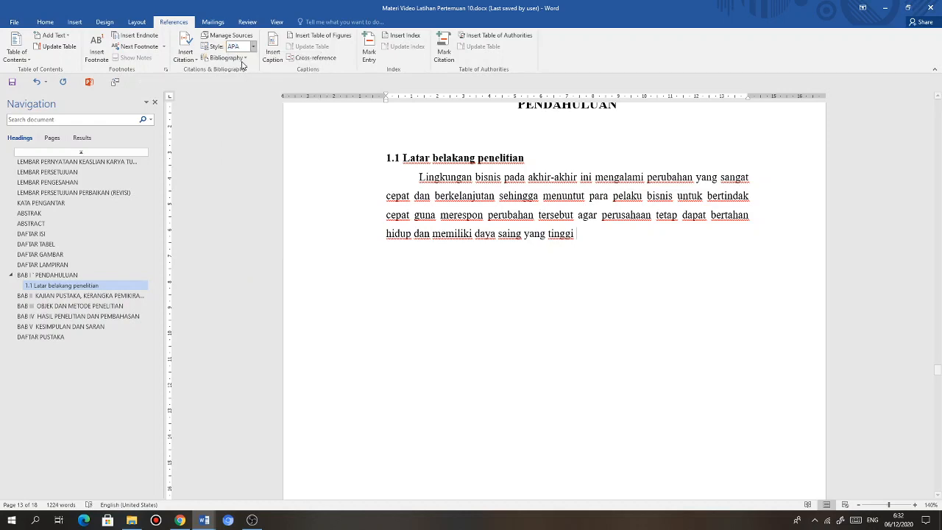
- Start creating a new source for the citation at the end of the paragraph under heading 1.1
click(193, 60)
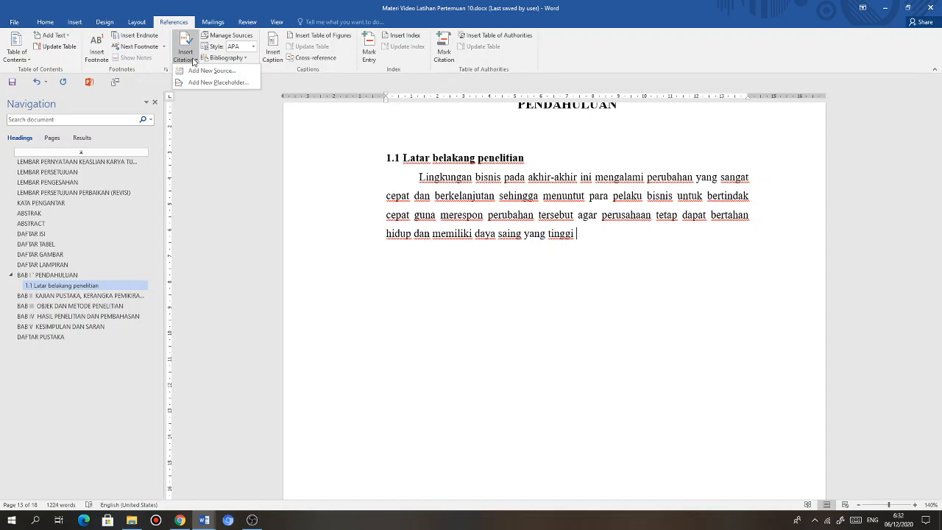
click(198, 72)
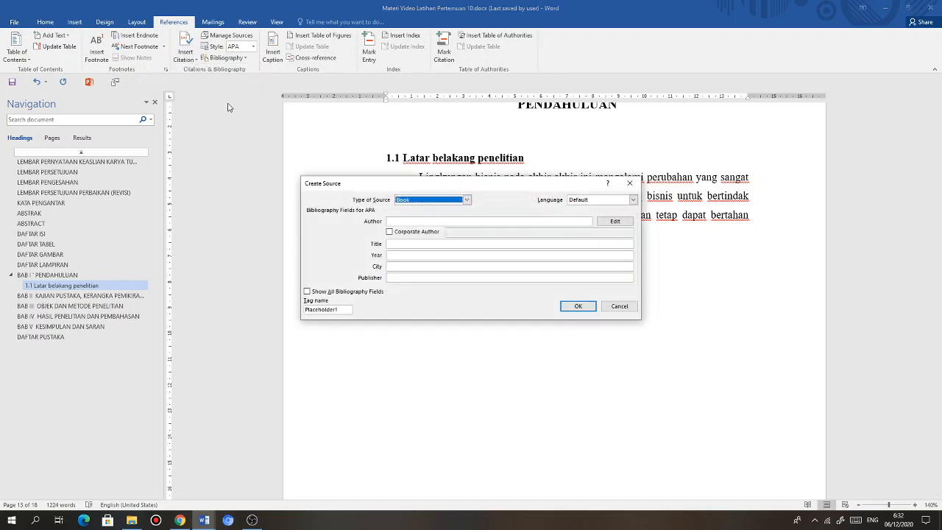
drag(432, 188, 491, 147)
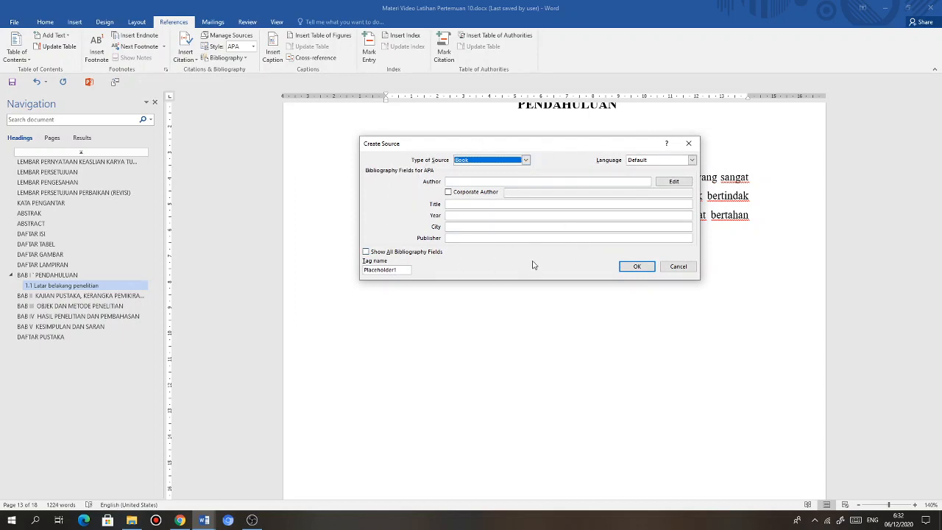
- Look through the available source types from Book to Miscellaneous and choose Book as the type of source
click(525, 160)
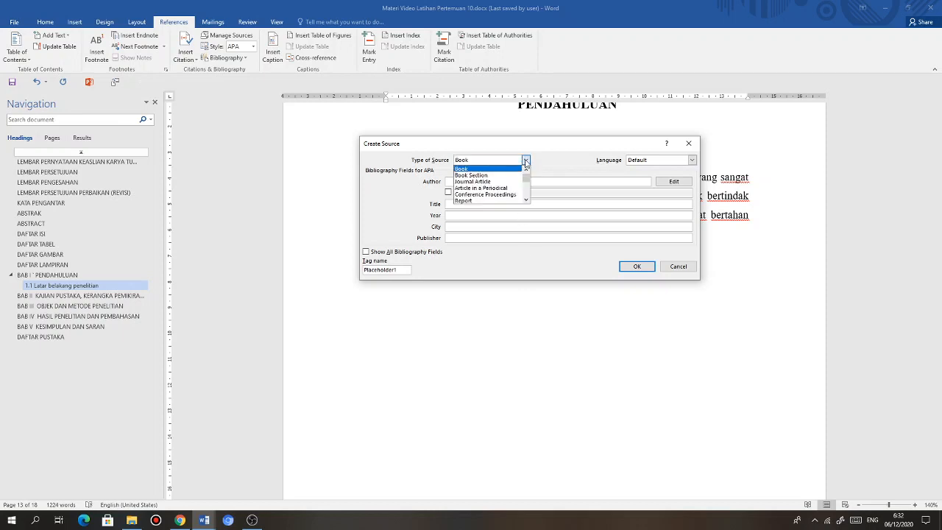
mouse_move(525, 177)
mouse_down()
mouse_move(525, 194)
mouse_move(525, 181)
mouse_up()
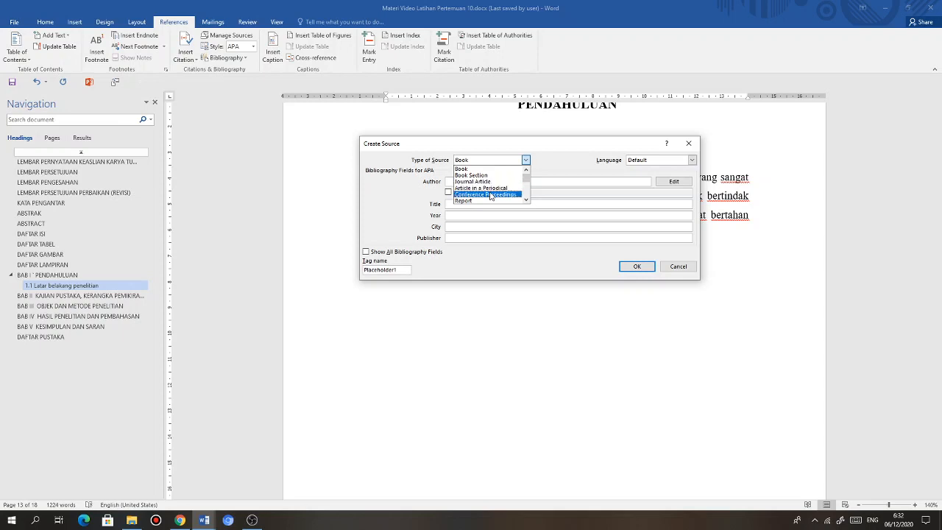
click(526, 200)
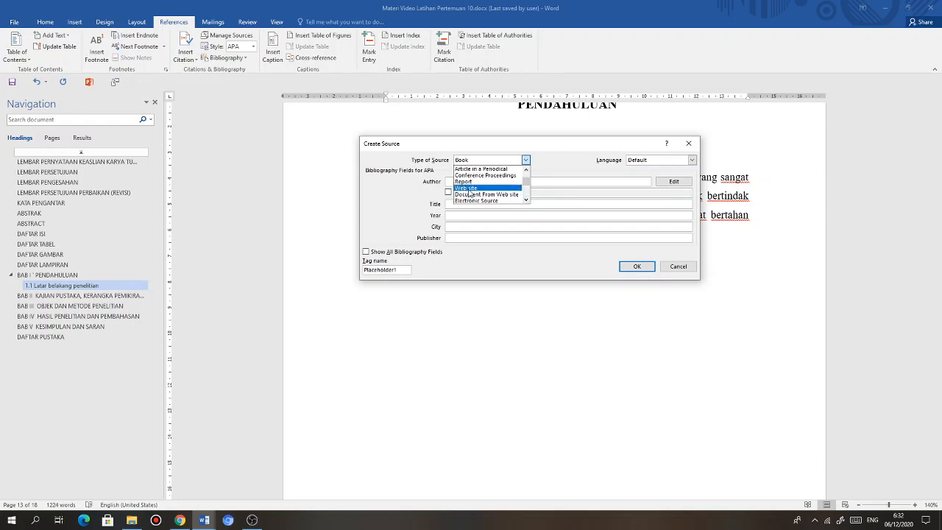
click(526, 200)
click(526, 201)
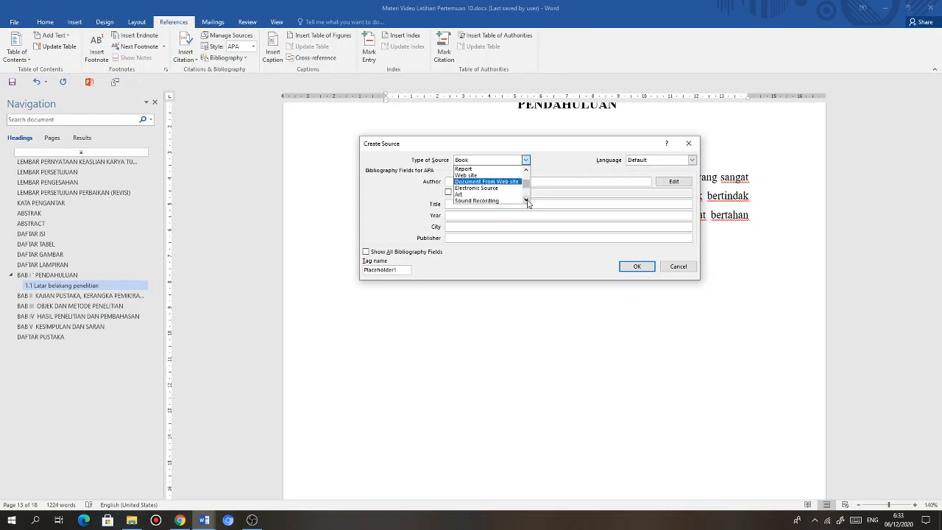
click(526, 201)
click(526, 200)
click(526, 200)
click(526, 200)
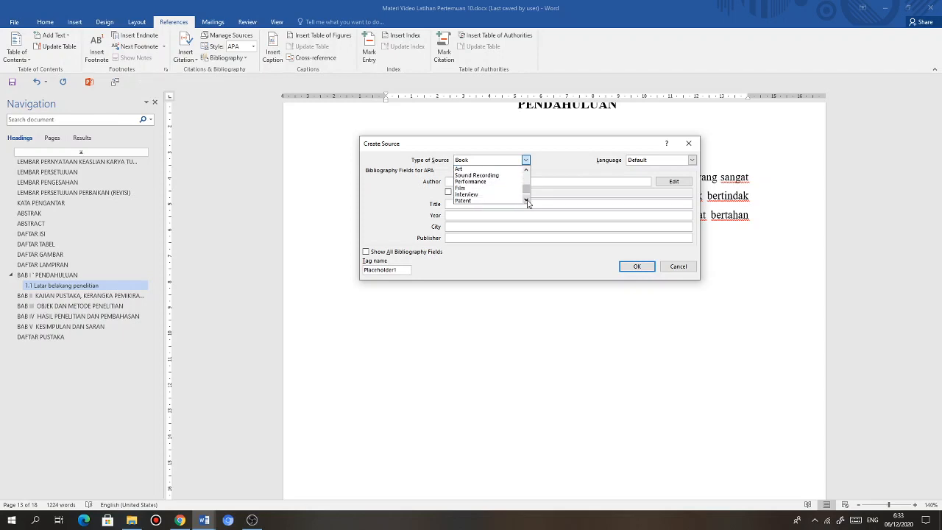
click(526, 200)
click(526, 200)
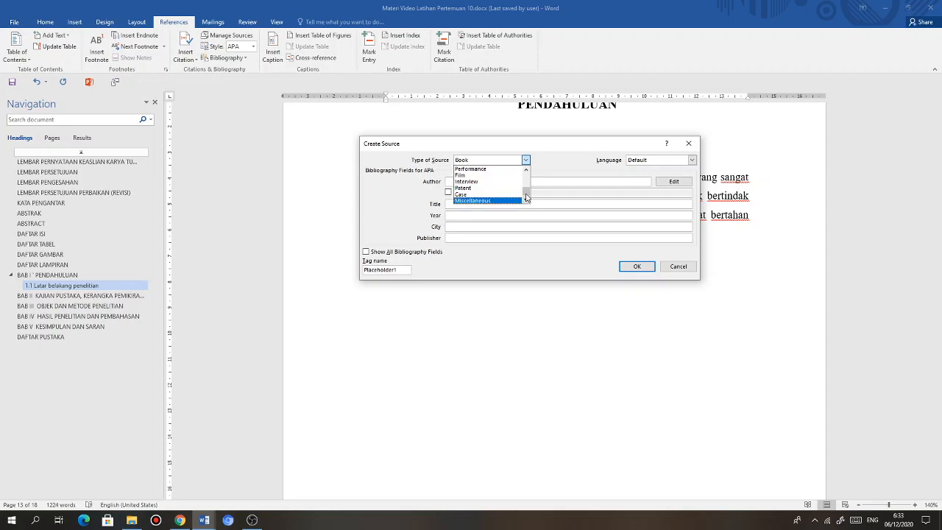
drag(525, 191, 526, 177)
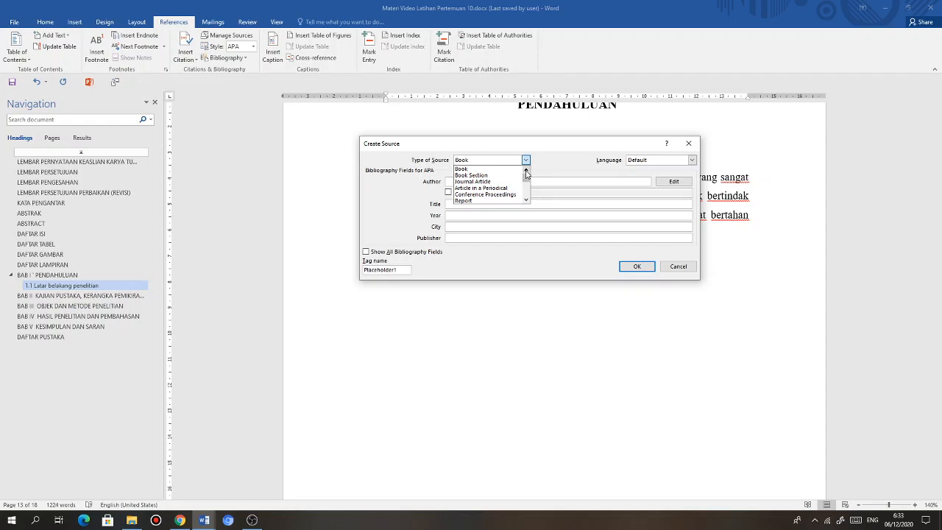
click(487, 171)
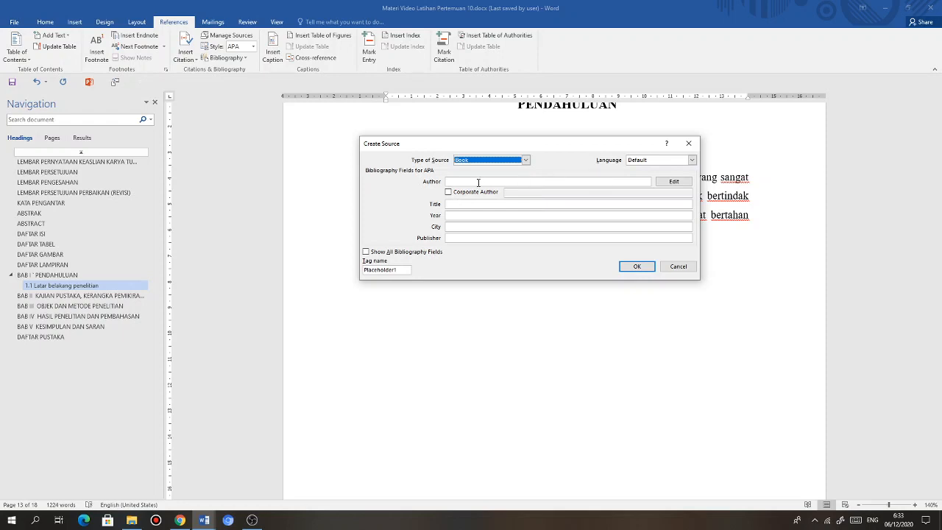
- Add the author's last name to the book source's list of names and confirm it as the author
click(478, 182)
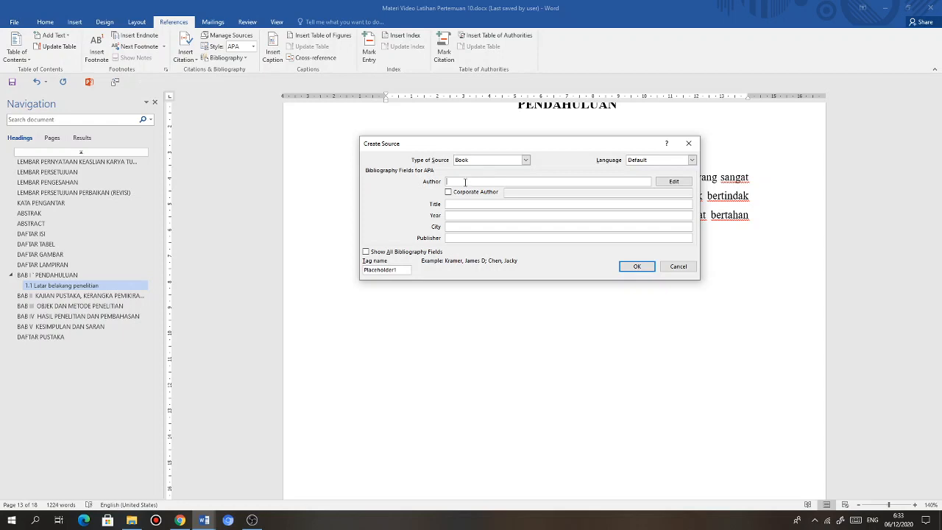
click(674, 181)
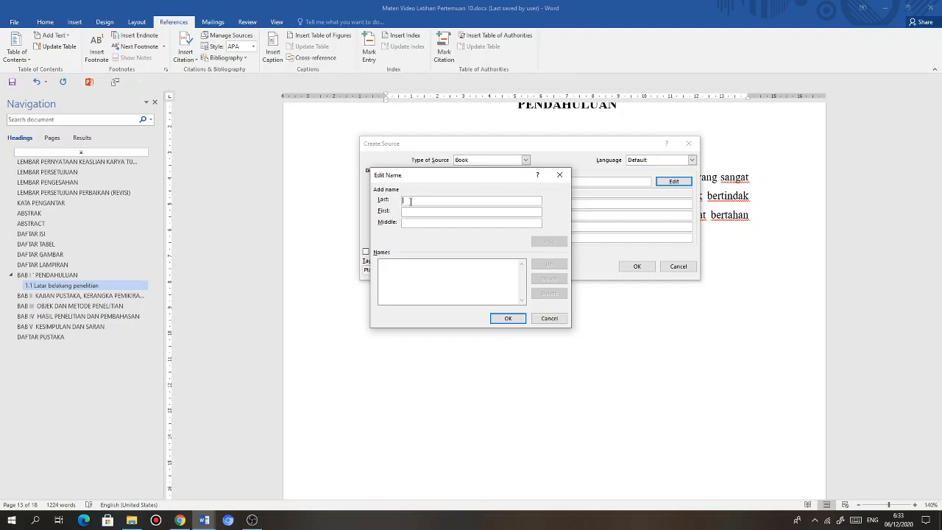
text(Krismiaji)
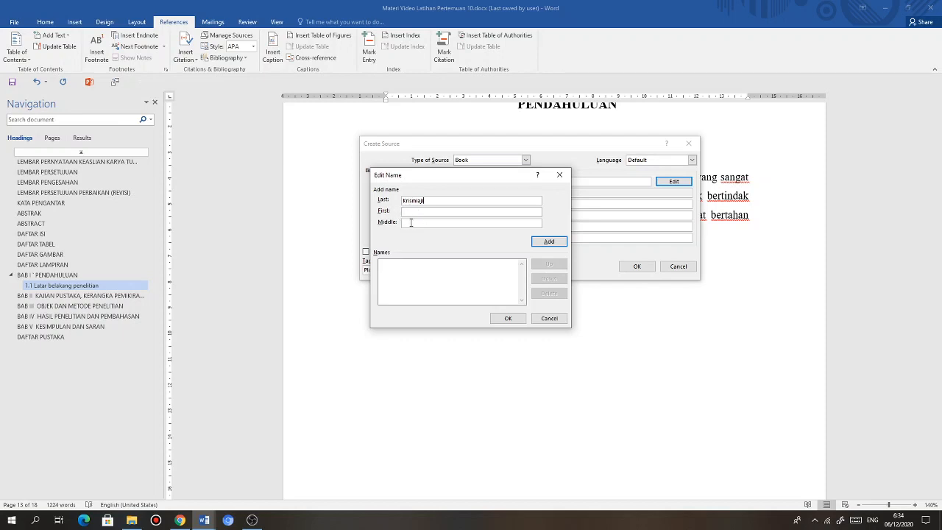
click(553, 245)
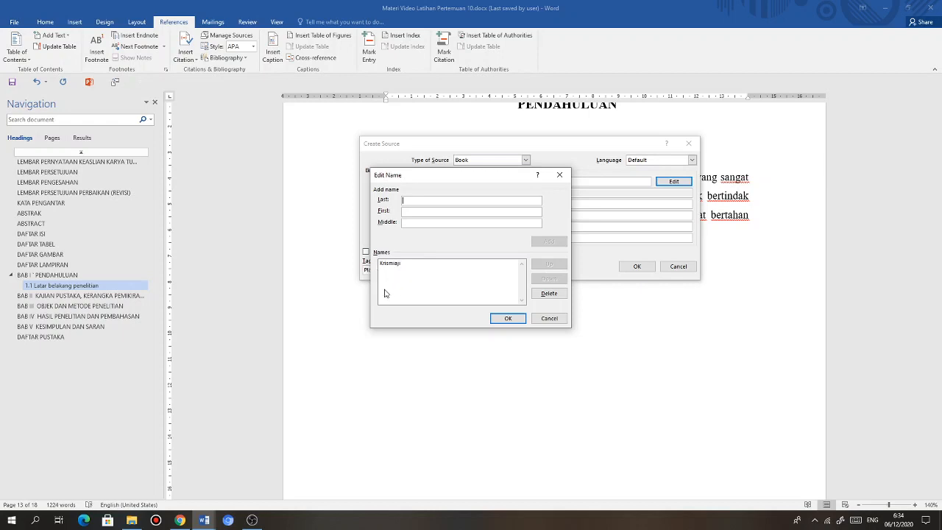
click(507, 319)
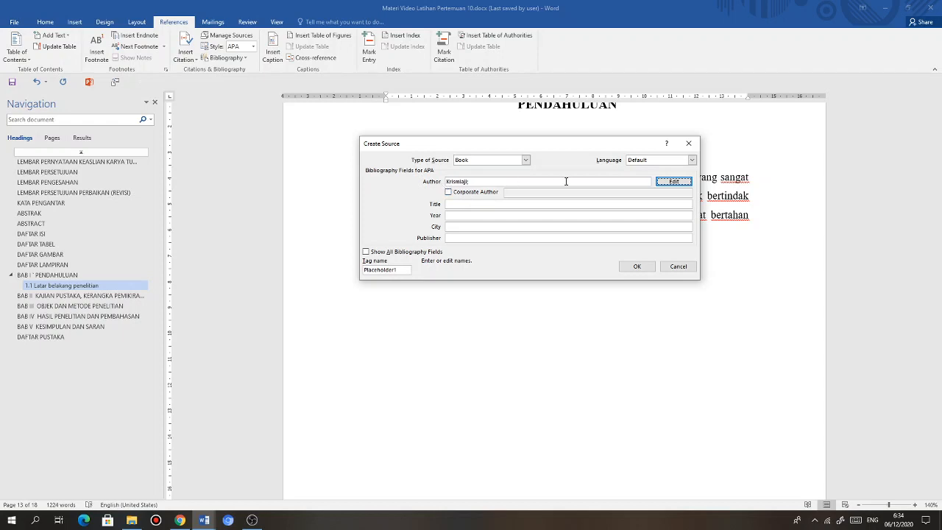
- Fill in the title Sistem Informasi Akuntansi, year 2010, city Yogyakarta and publisher UPP AMP YKPN for the book
click(462, 204)
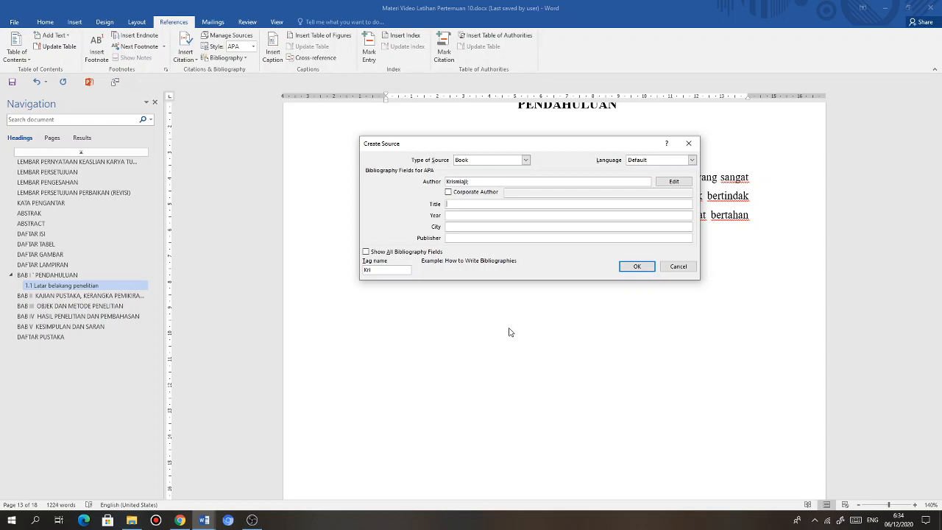
text(Sistem Informasi Akuntansi)
click(458, 214)
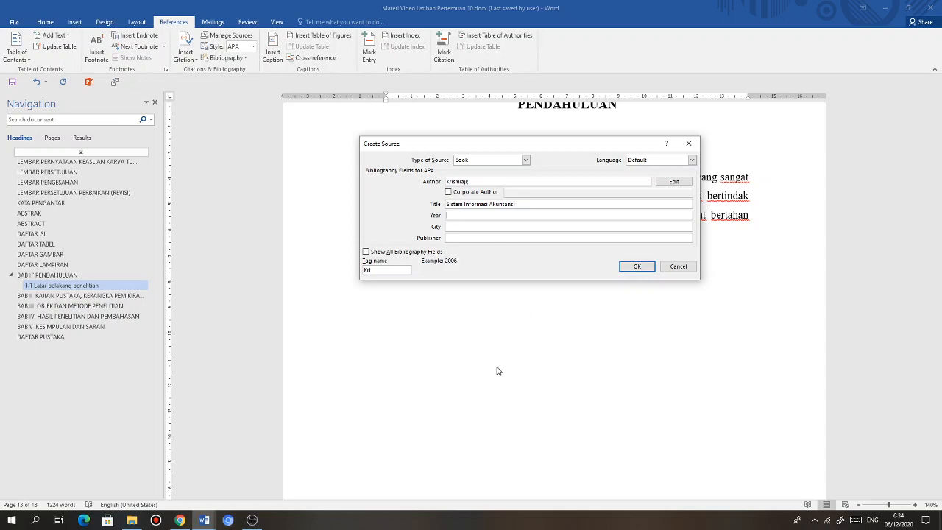
text(2010)
click(462, 227)
text(Yogyakarta)
click(453, 238)
text(UPP)
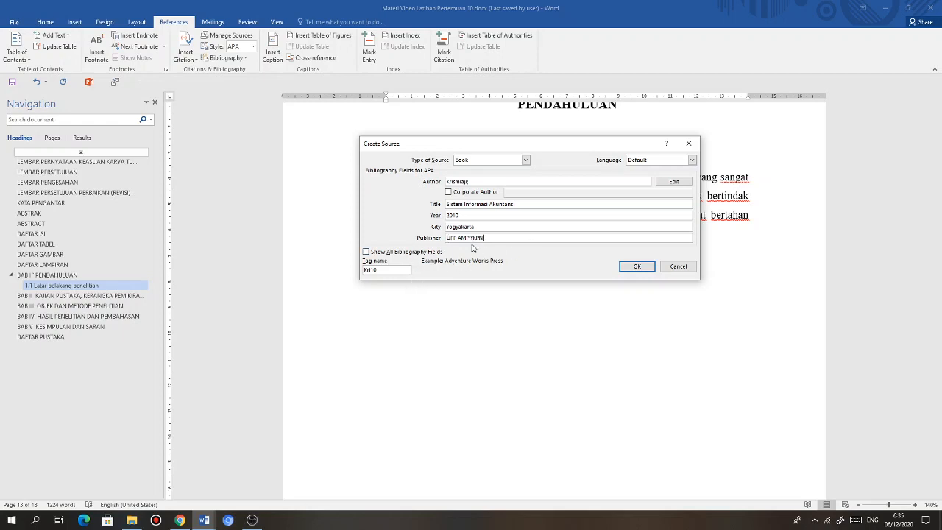
- Show all bibliography fields of the book source, look through the additional ones and hide them again
click(366, 252)
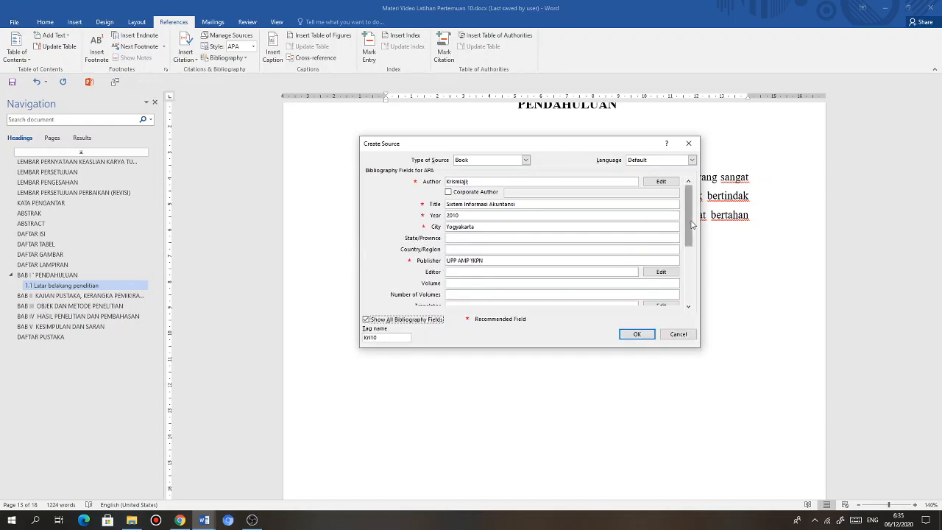
mouse_move(692, 225)
mouse_down()
mouse_move(691, 279)
mouse_move(688, 217)
mouse_up()
click(688, 306)
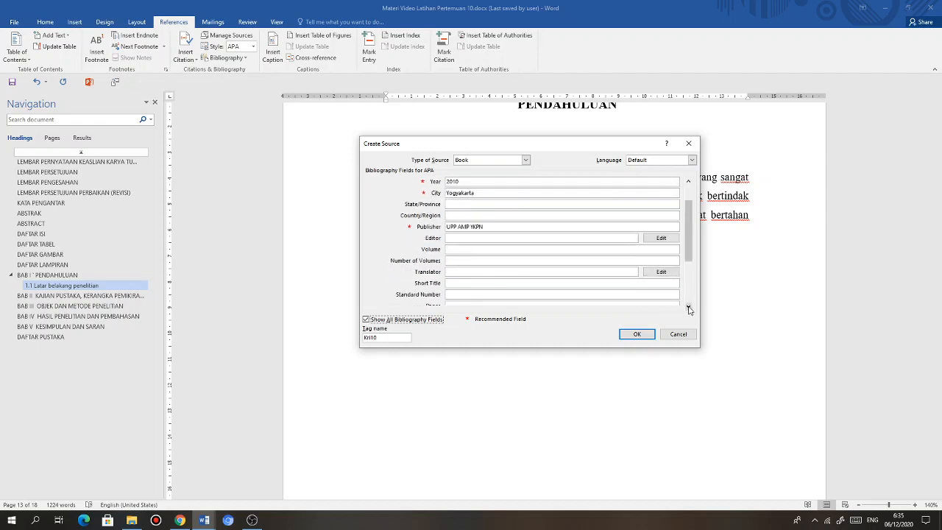
click(688, 306)
click(688, 306)
click(688, 306)
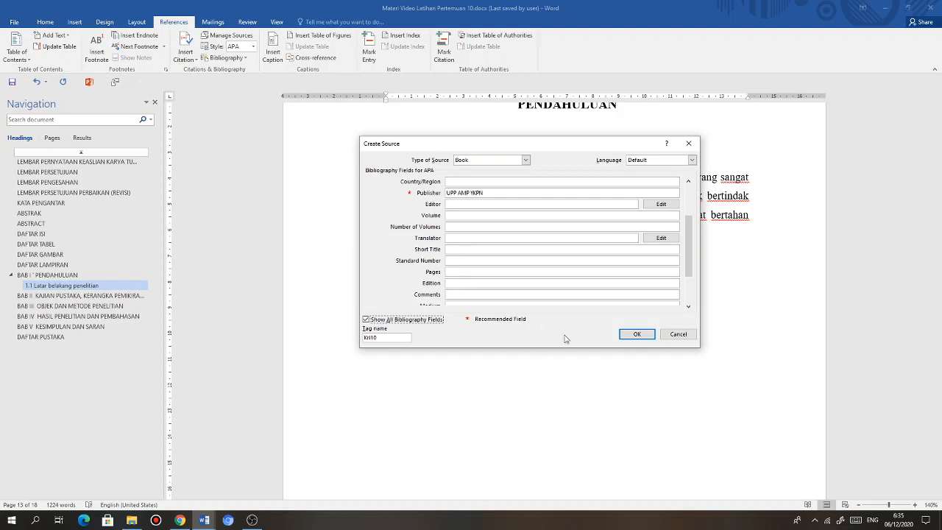
click(366, 319)
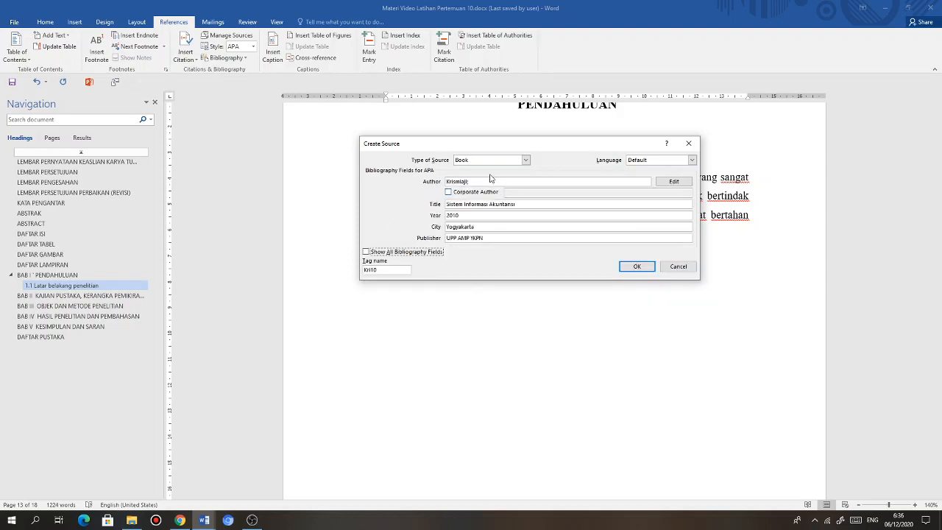
- Save the book source so its citation is inserted, and add page 216 to the citation
click(641, 270)
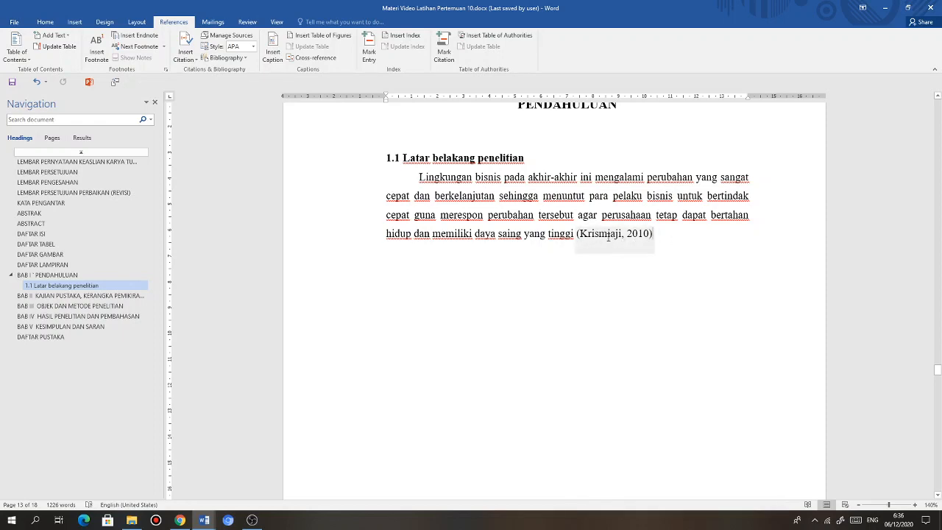
click(608, 234)
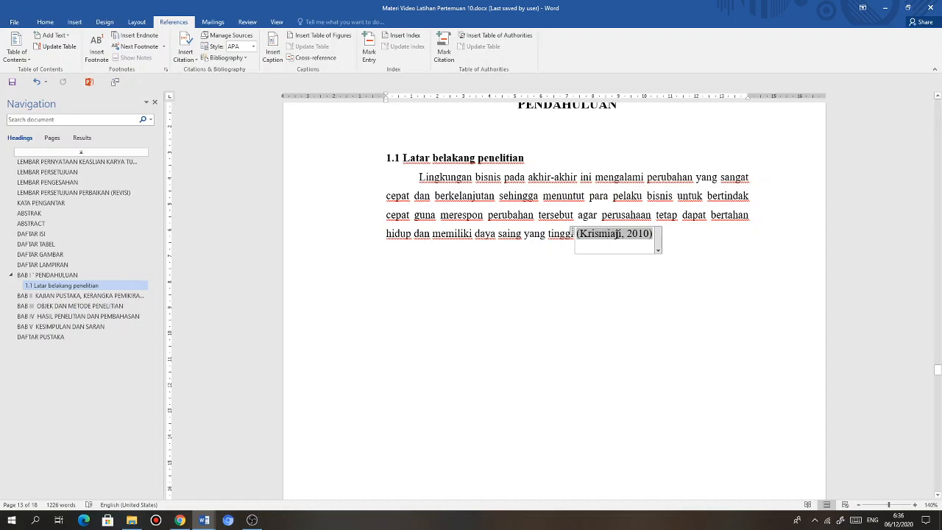
click(658, 254)
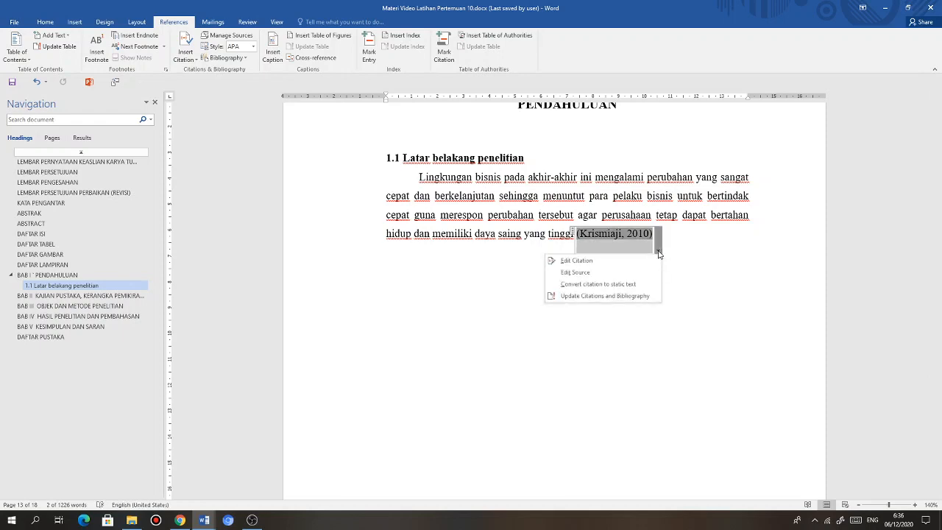
click(610, 261)
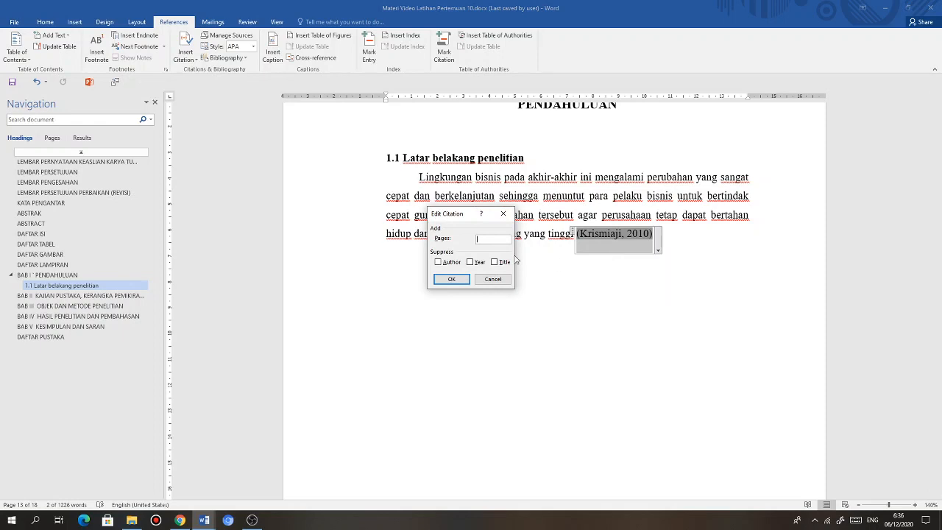
text(6)
click(452, 280)
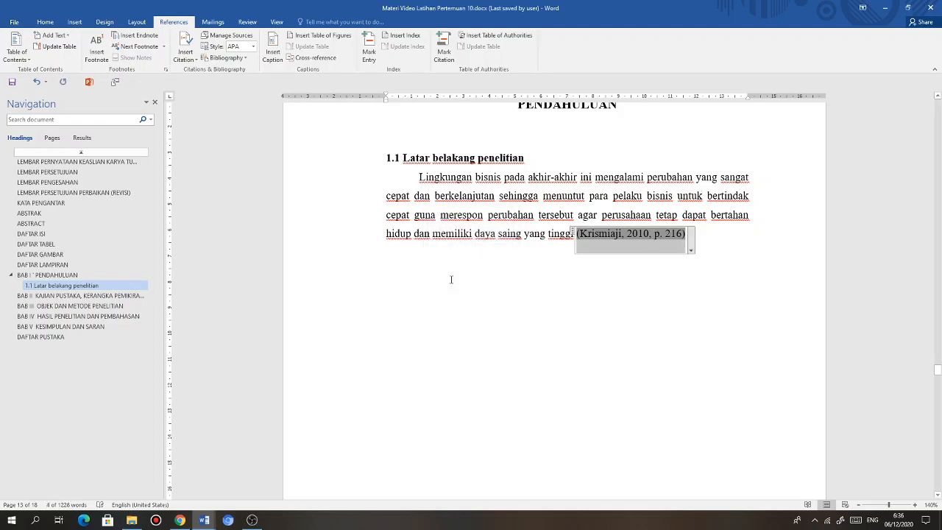
- Edit the source of the citation and set its language to English (Indonesia)
click(660, 237)
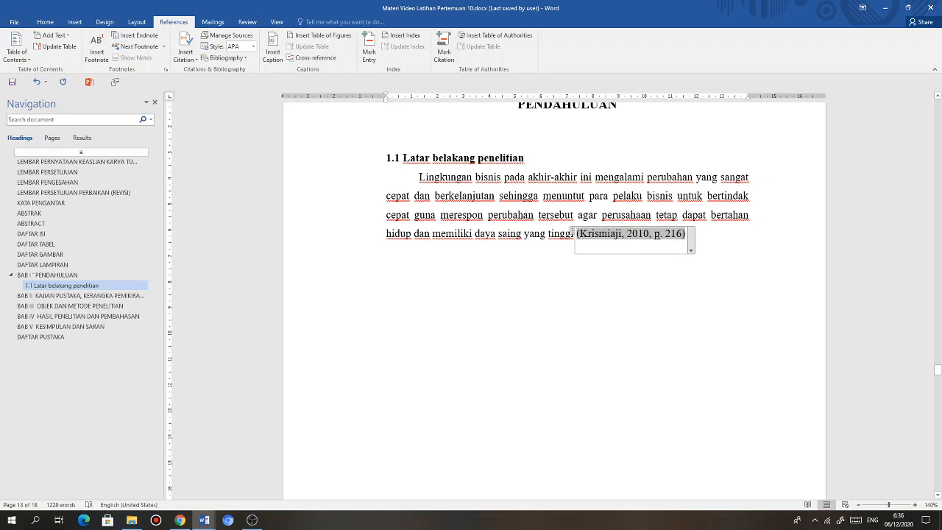
click(690, 251)
click(637, 273)
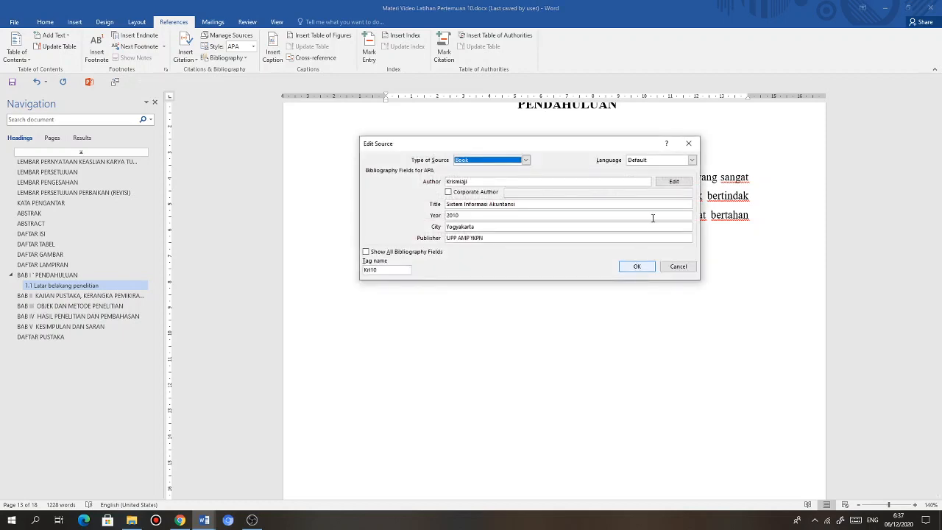
click(691, 160)
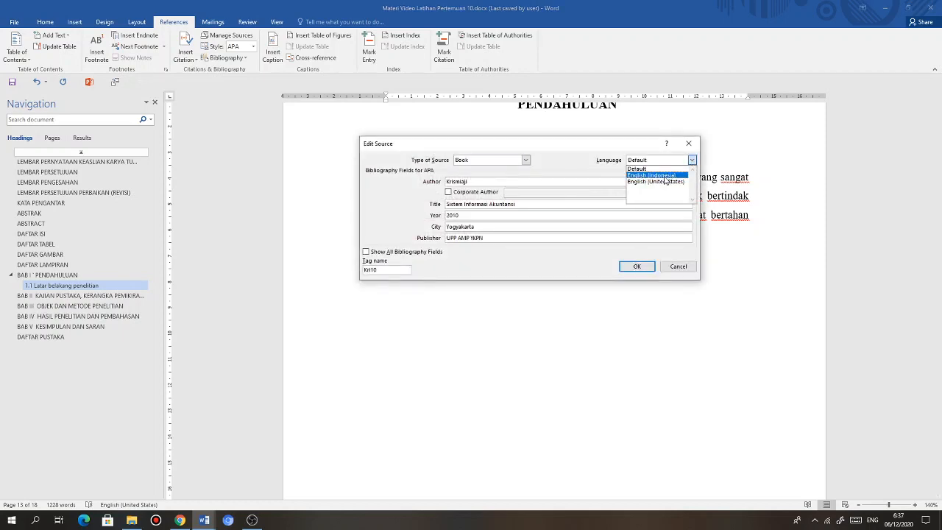
click(665, 177)
click(635, 266)
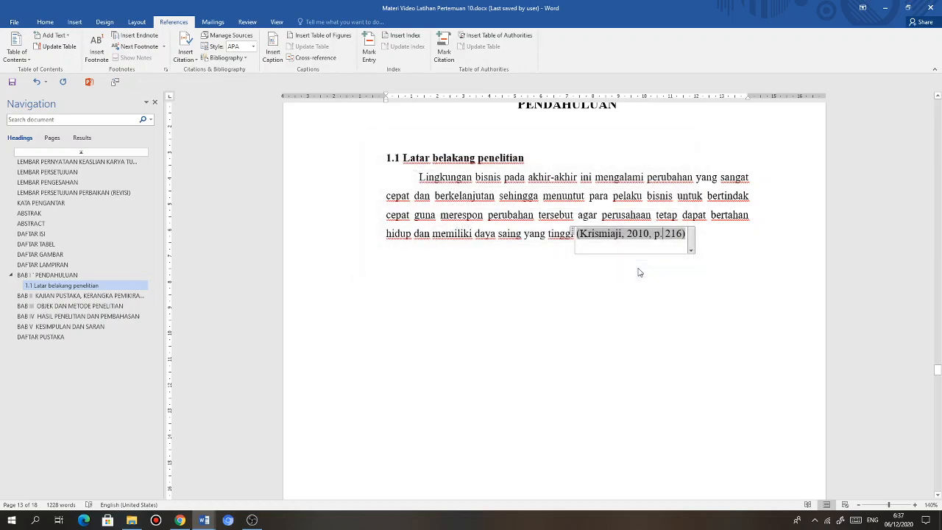
- Update the citations and bibliography from the citation at the end of the paragraph
click(435, 287)
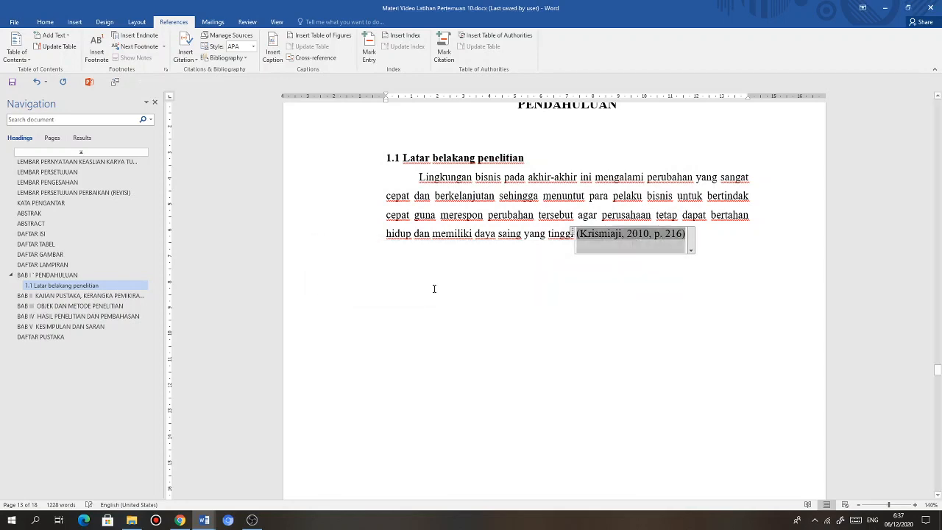
click(690, 250)
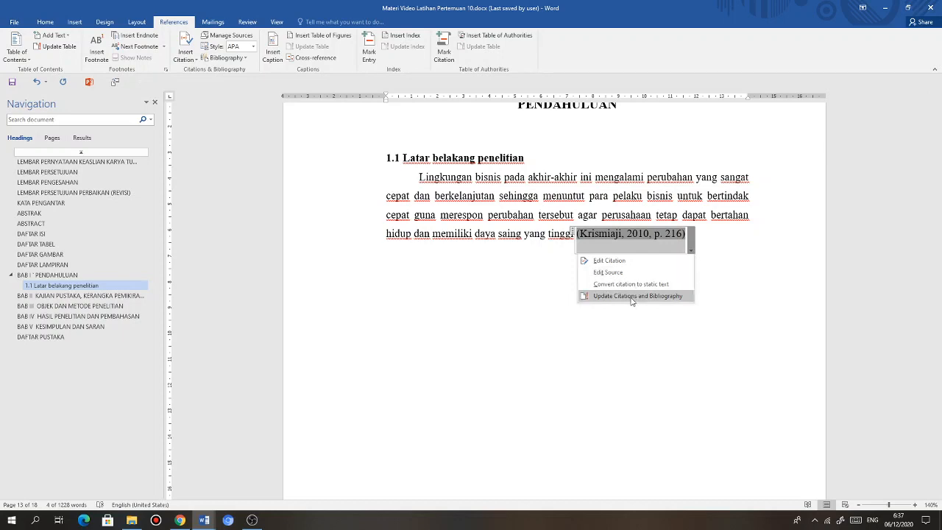
click(630, 296)
- Edit the citation's source to set its language to English (United States), updating both the master list and the current document
click(690, 250)
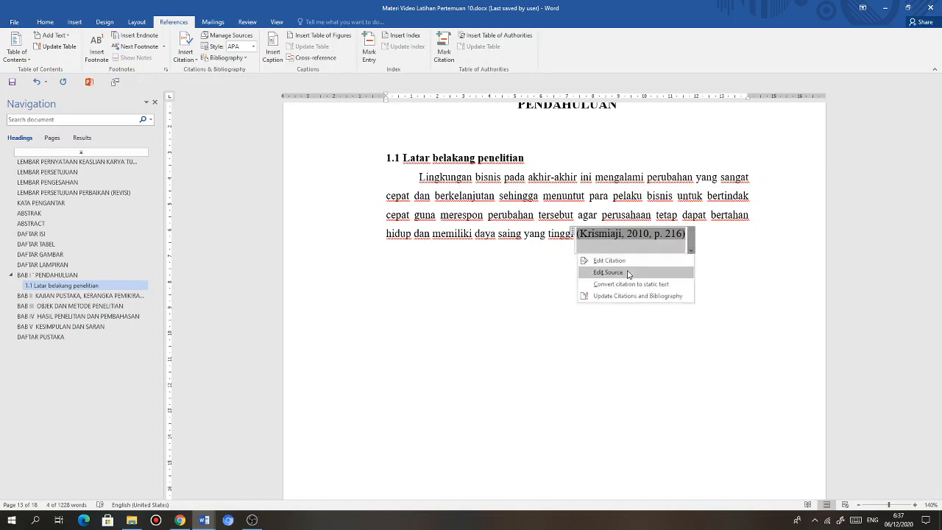
click(626, 272)
click(664, 160)
click(656, 183)
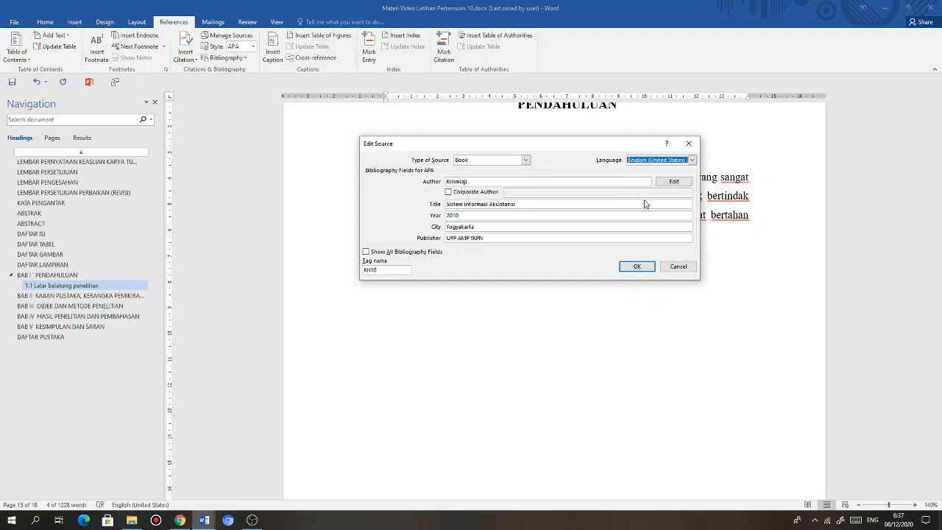
click(637, 267)
click(434, 287)
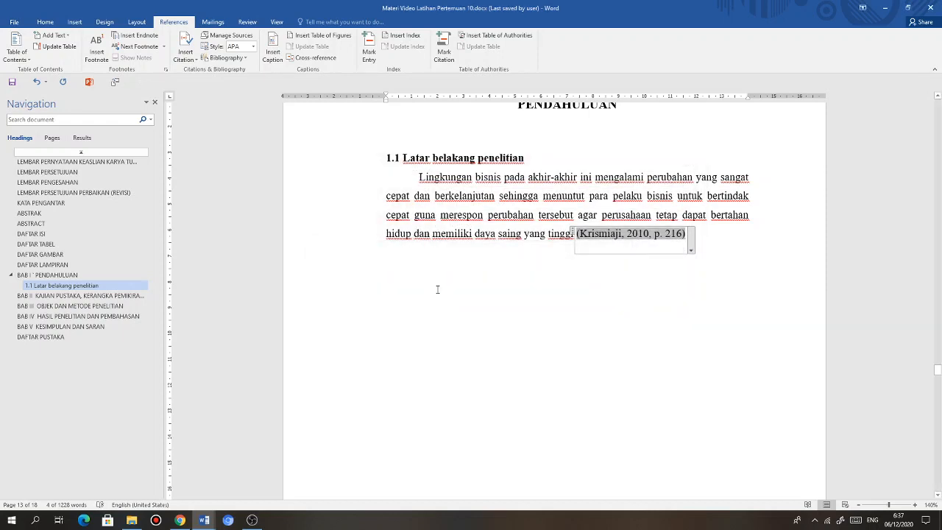
- Set the language of the citation's source to Default and update both the master list and the current document
click(690, 250)
click(633, 269)
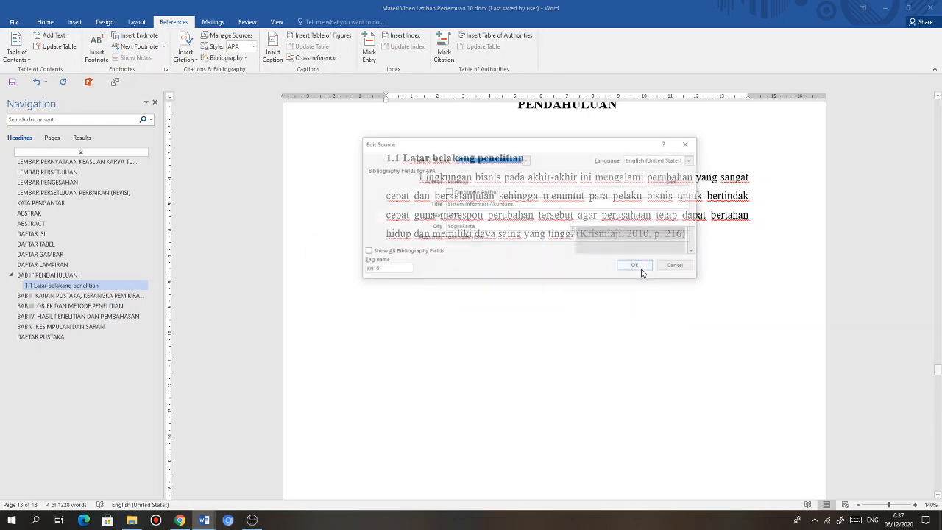
click(691, 159)
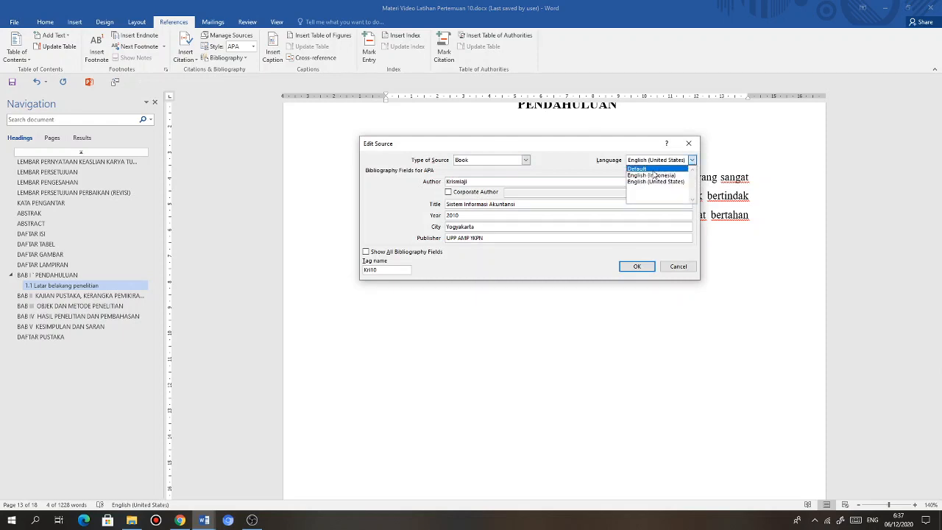
click(659, 170)
click(638, 266)
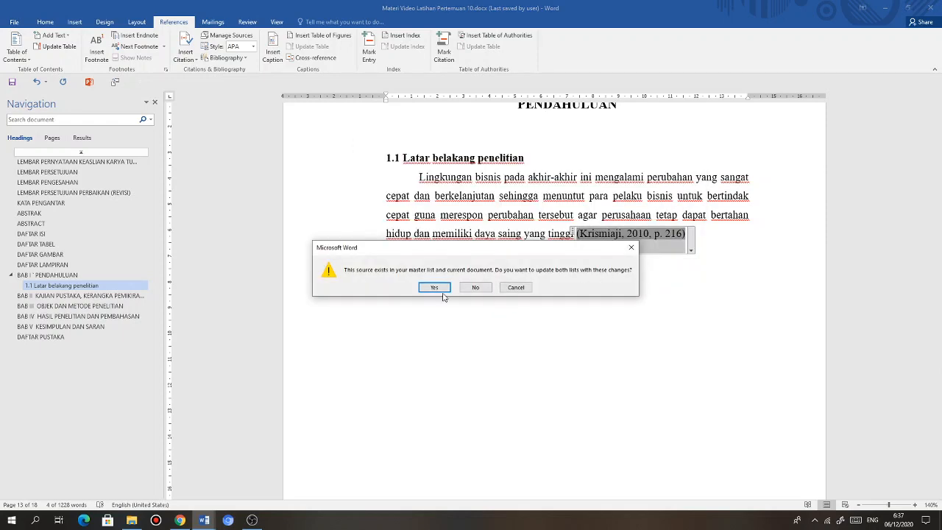
click(434, 287)
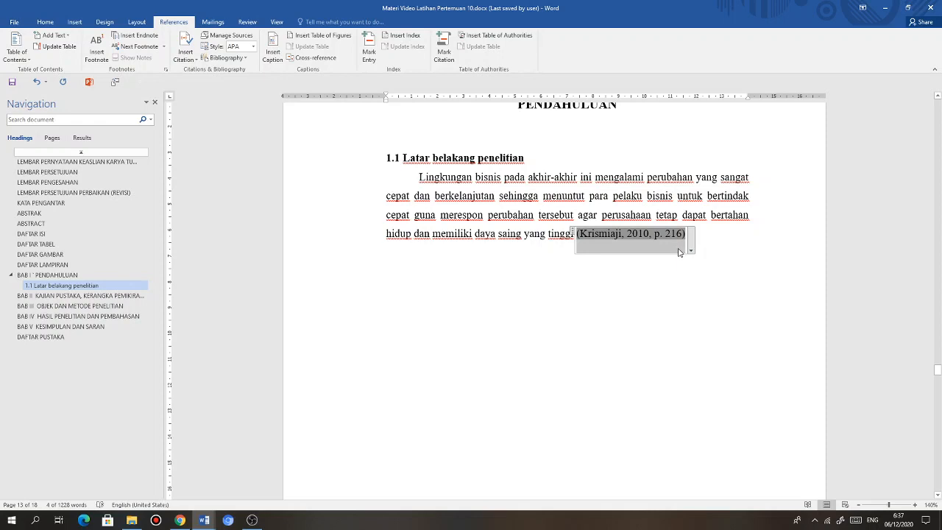
- Check the keyboard input languages, keeping English (United States), and look at the citation's options
click(873, 520)
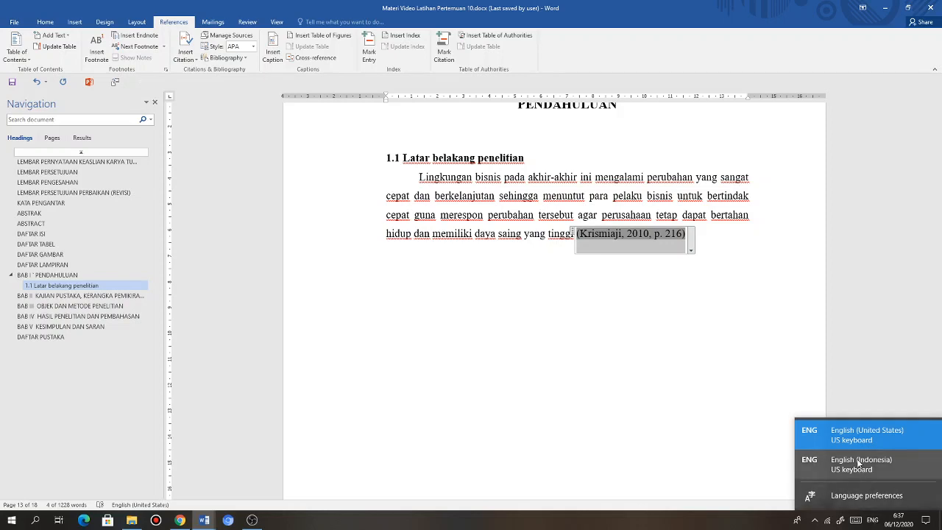
click(834, 440)
click(710, 277)
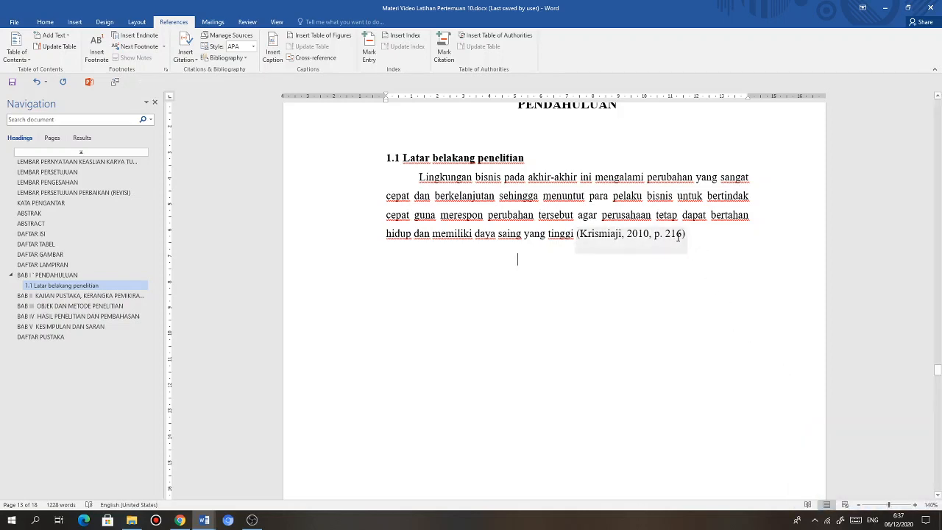
click(690, 250)
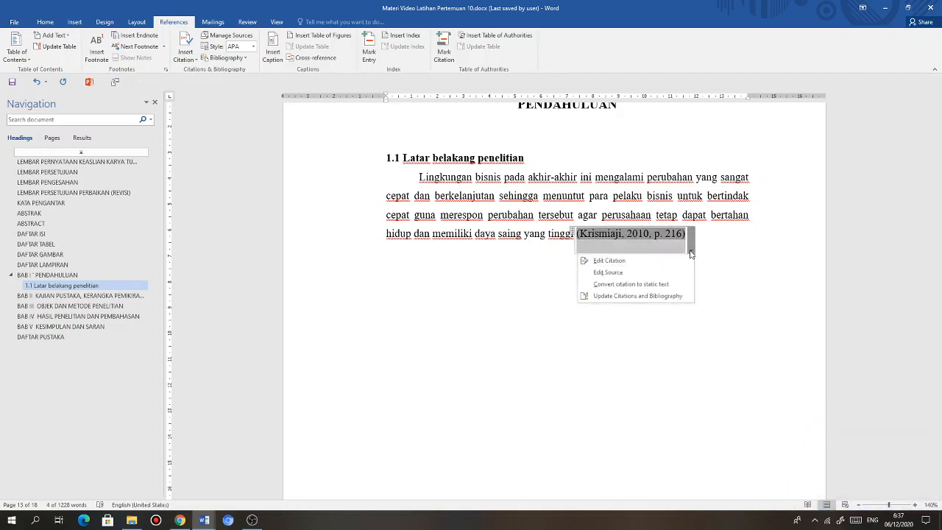
click(690, 251)
- End the sentence after the citation with a period and continue with "Informasi sangatlah berharga karena informasi dapat menunjukkan sumber daya lainnya"
click(693, 286)
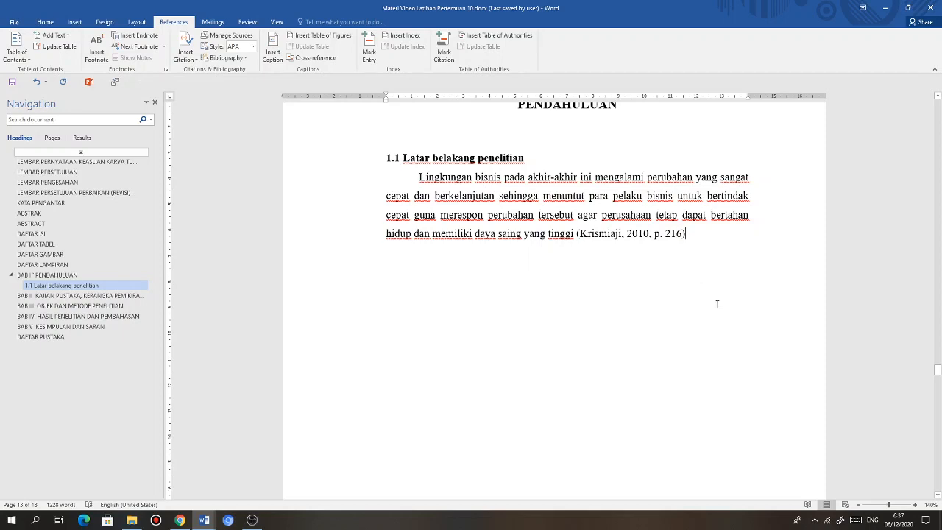
text(.)
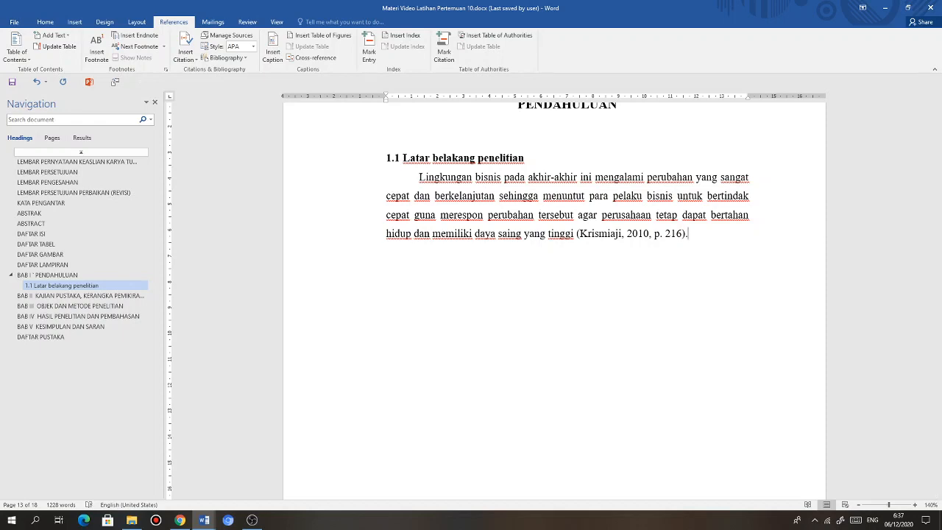
text( Informasi sang)
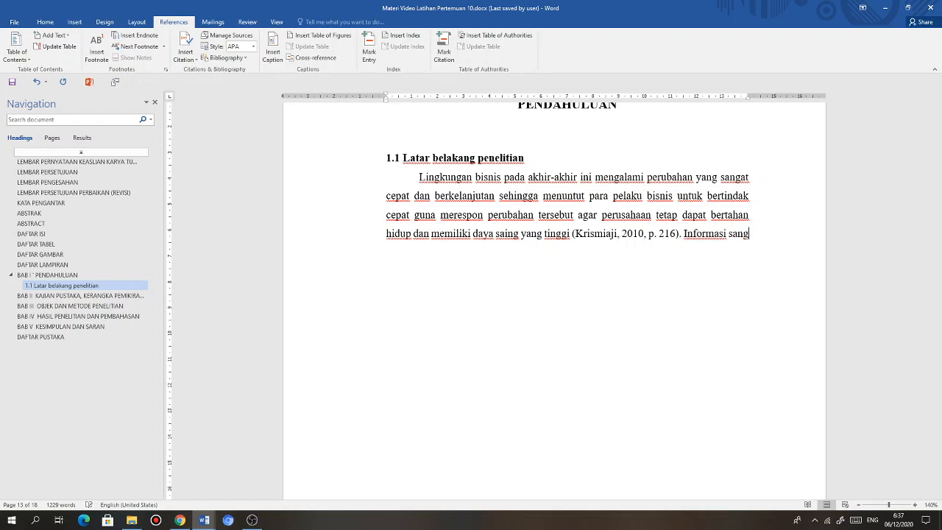
text(atlah b)
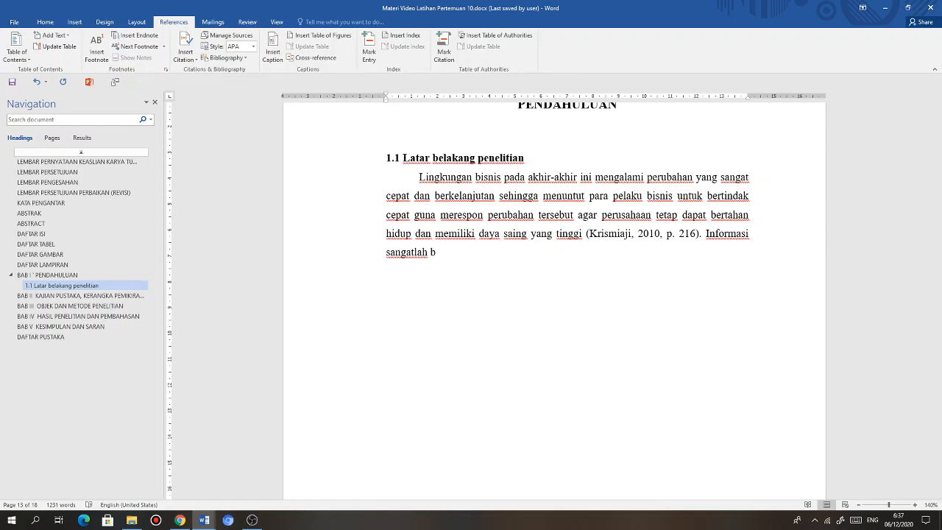
text(erharga karena informasi d)
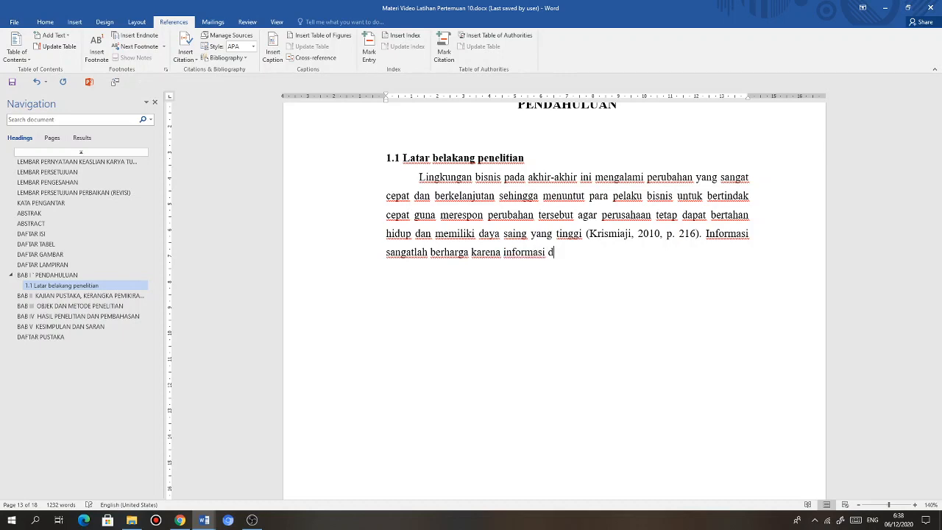
text(apat menunjukkan sumber s)
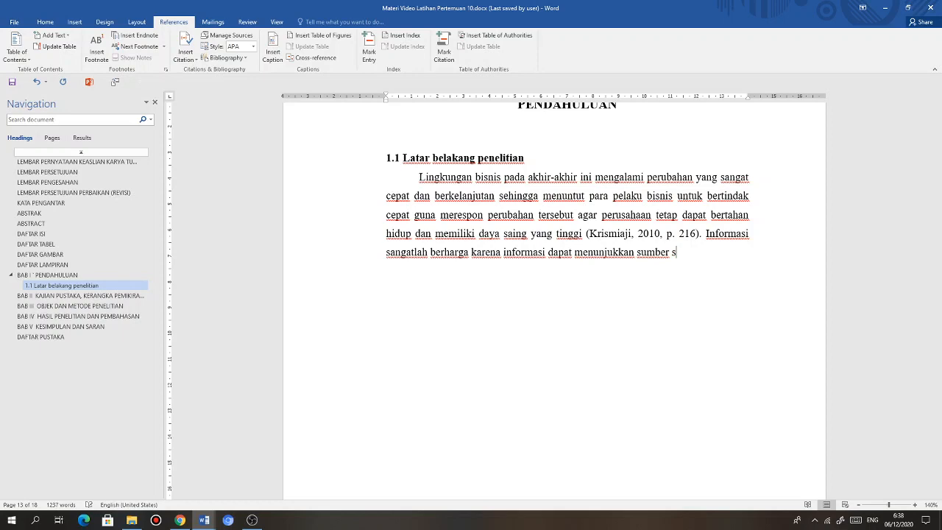
key(BackSpace)
text(daya lainnya sepert)
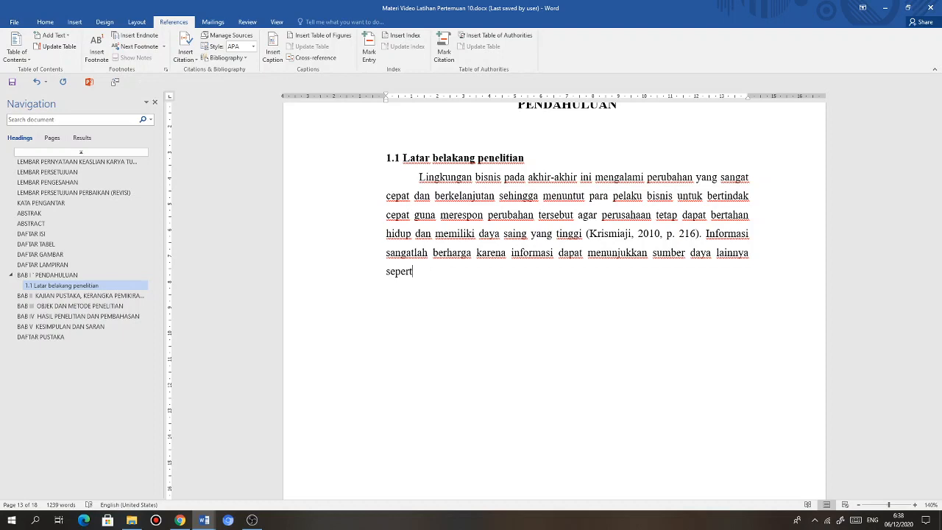
- Continue the second sentence of the paragraph with "seperti segala sesuatu yang dapat kita lihat dan kita raba"
text(i segala sesuatu)
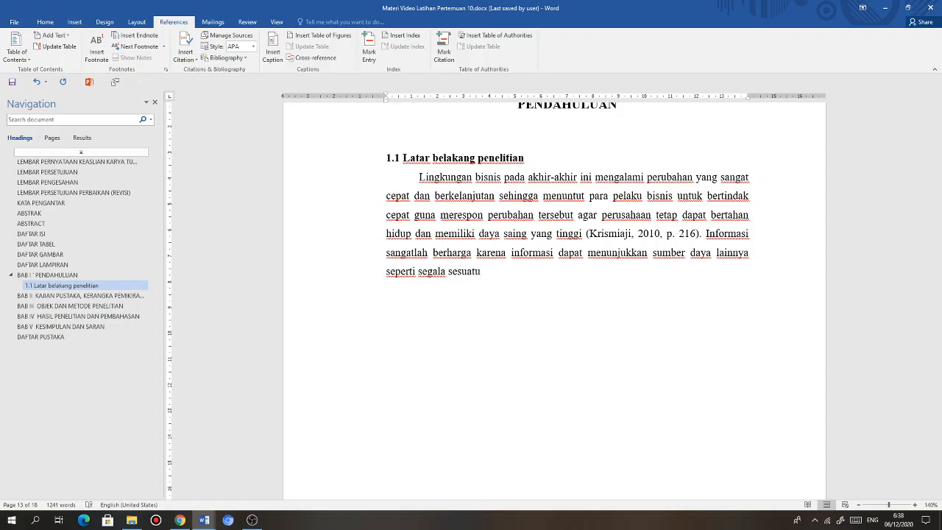
text( yang dapat kita)
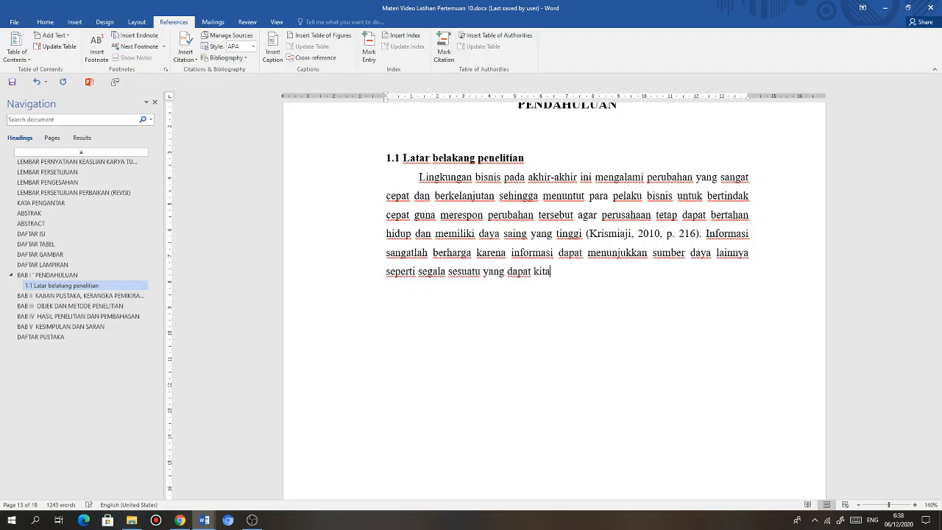
text( lihat dan kita raba)
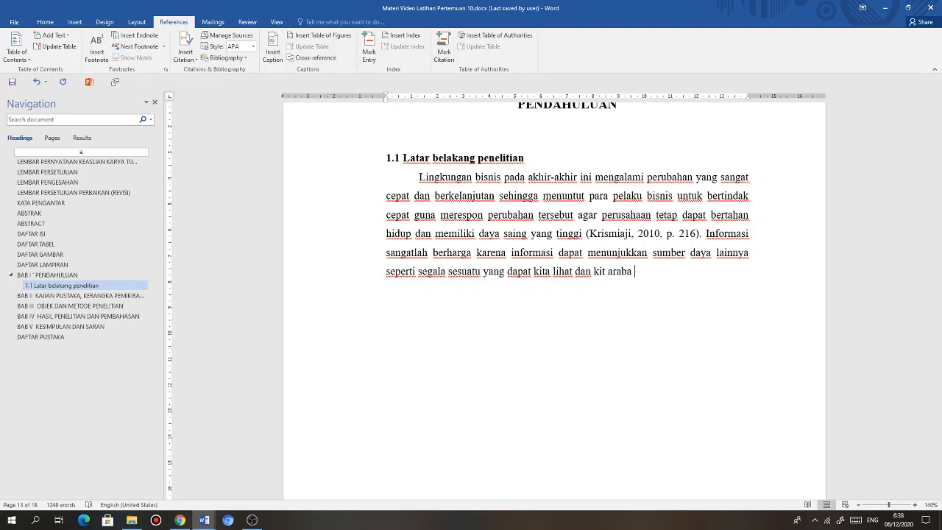
key(BackSpace)
key(BackSpace)
text(a)
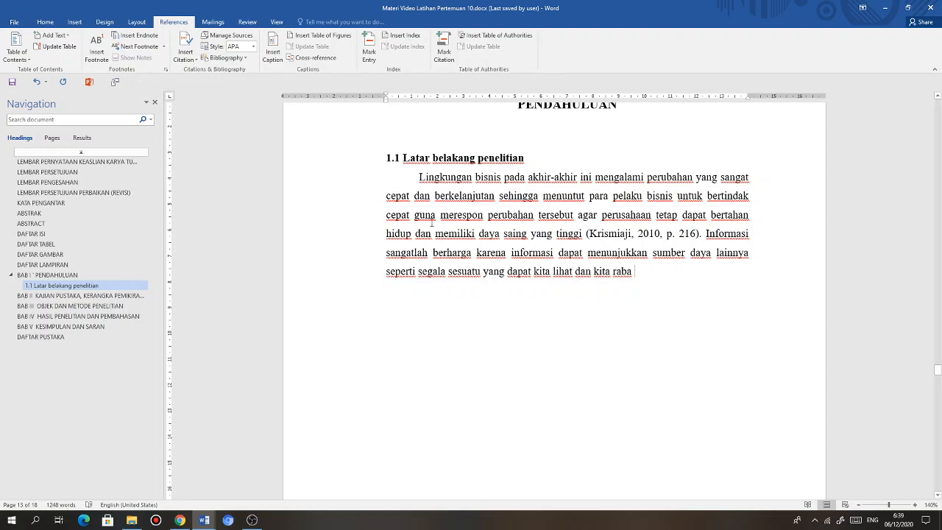
- Start a new book source for a citation at the end of the paragraph and add the author's last and first name
click(195, 62)
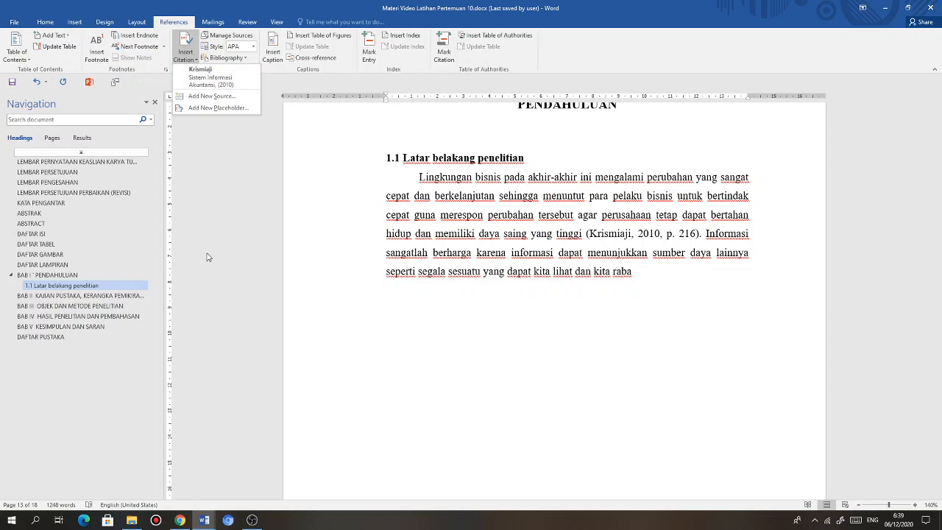
click(203, 98)
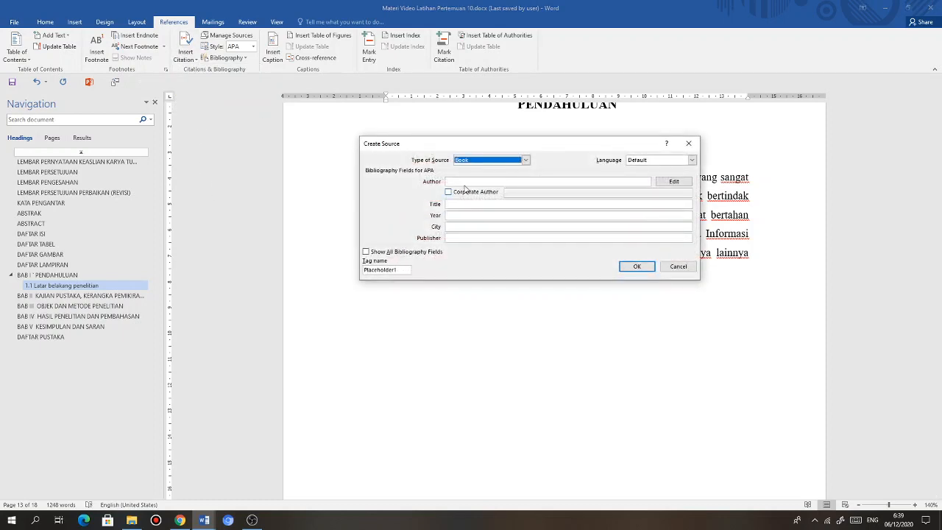
click(465, 182)
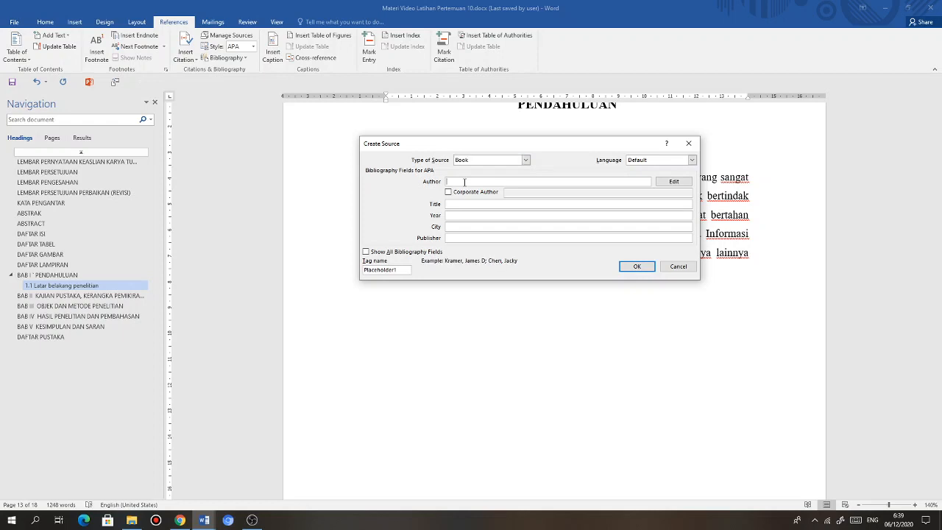
click(673, 182)
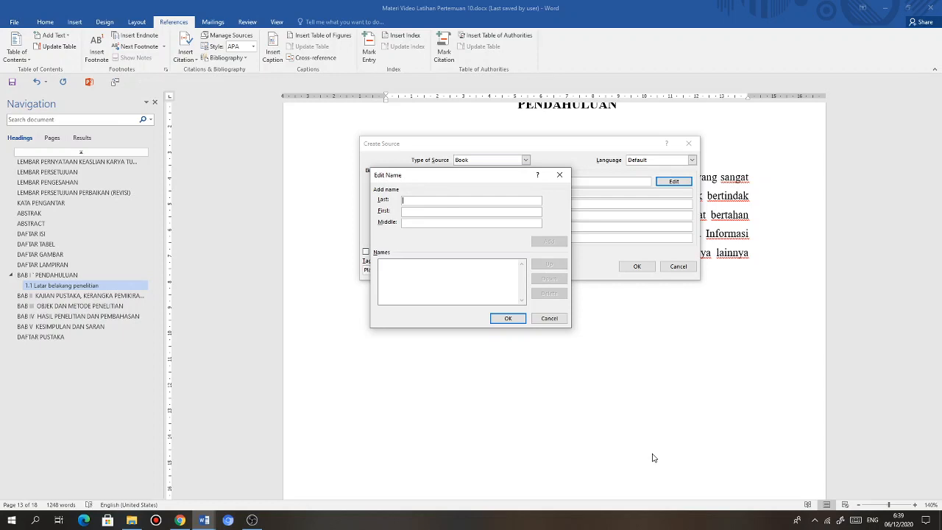
text(S)
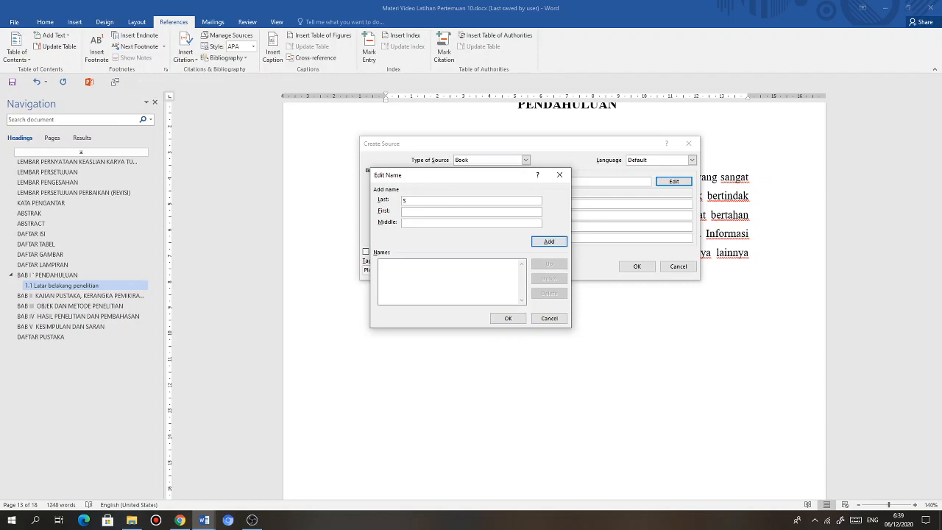
text(usanto)
text(A)
text(zhar)
click(558, 244)
click(507, 318)
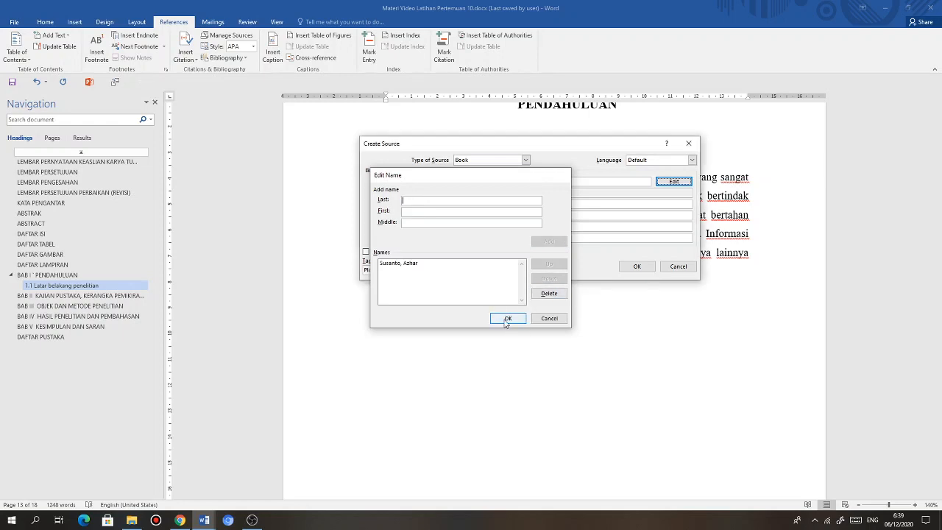
- Enter "Sistem Informasi Manajemen: Pendekatan Terstruktur Resiko Pengembangan" as the book's title, without a space before the colon
click(471, 204)
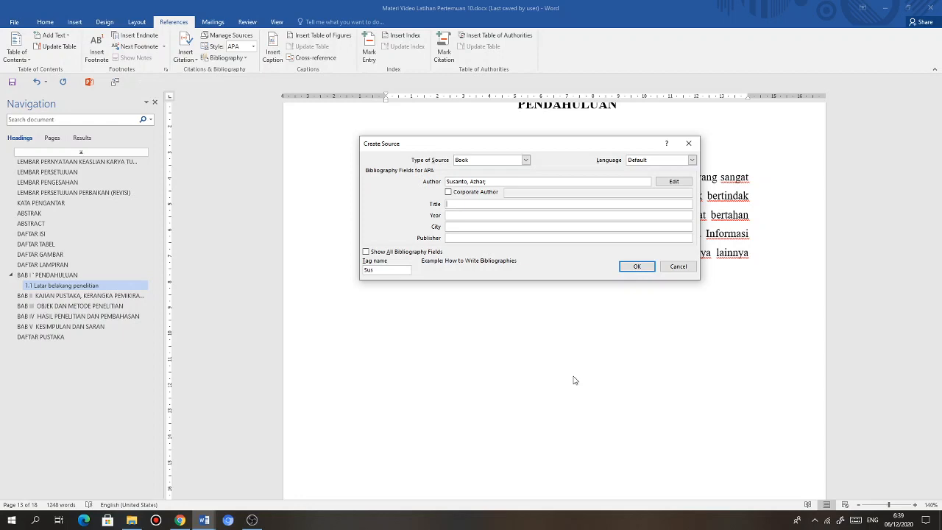
text(Sistem Informasi Manajemen)
text(: Pendekatan Terstruktur Resiko Pe)
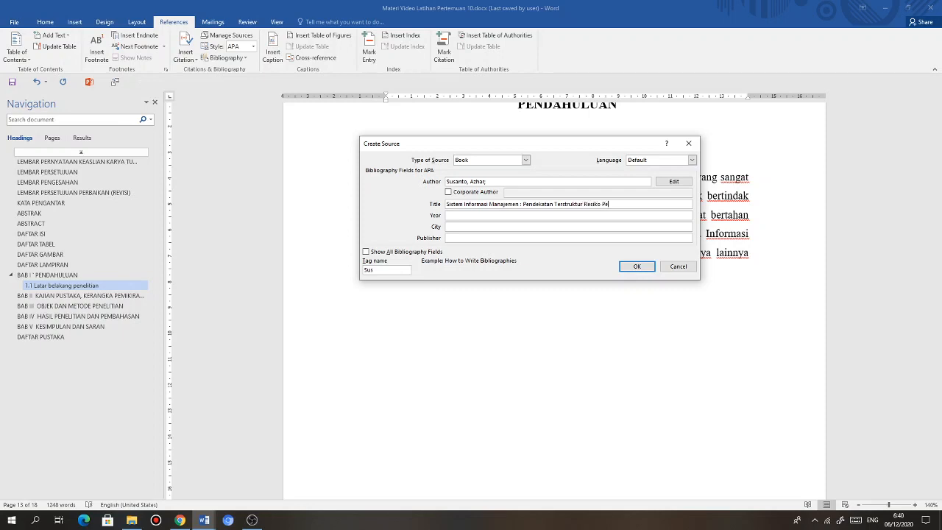
text(ngambangan)
click(521, 204)
key(BackSpace)
key(Delete)
- Fill in the book source's year 2009, city Bandung and publisher Lingga Jaya
click(459, 214)
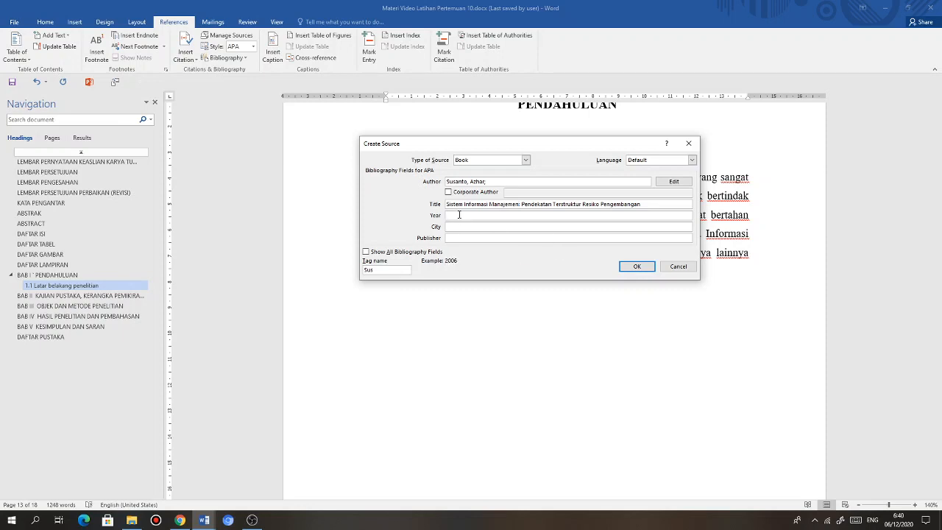
text(2009)
click(451, 228)
text(Bandung)
click(455, 239)
text(Lingg)
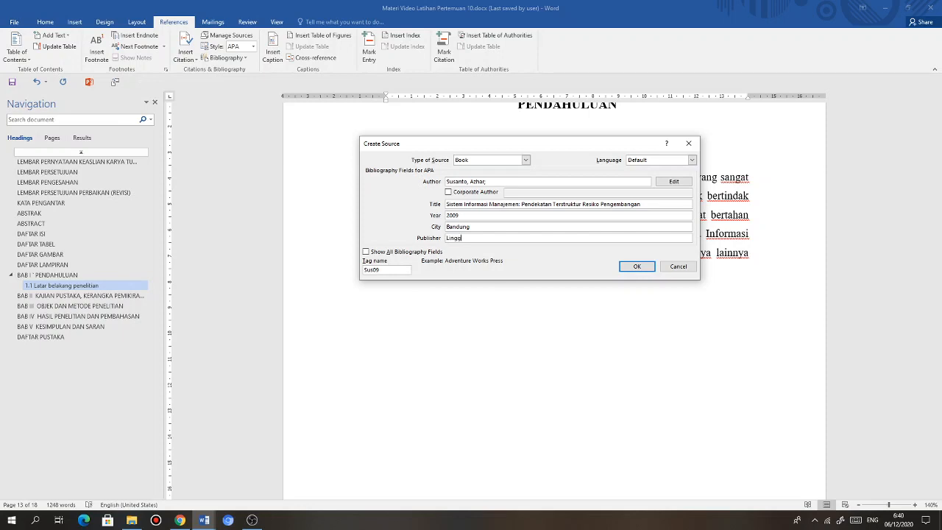
text(a ja)
text(aya)
- Set the book source's edition to "Edisi Perdana" and insert its citation at the end of the paragraph
click(370, 254)
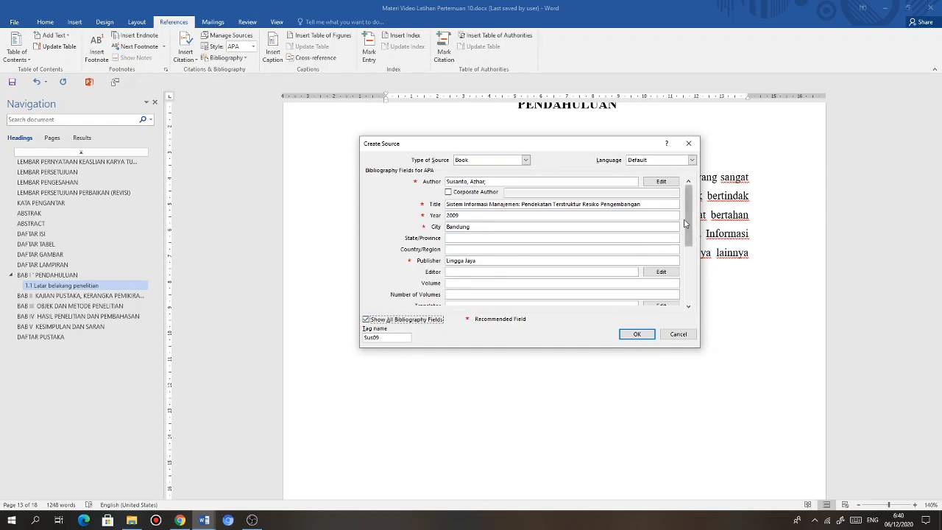
drag(690, 219, 692, 246)
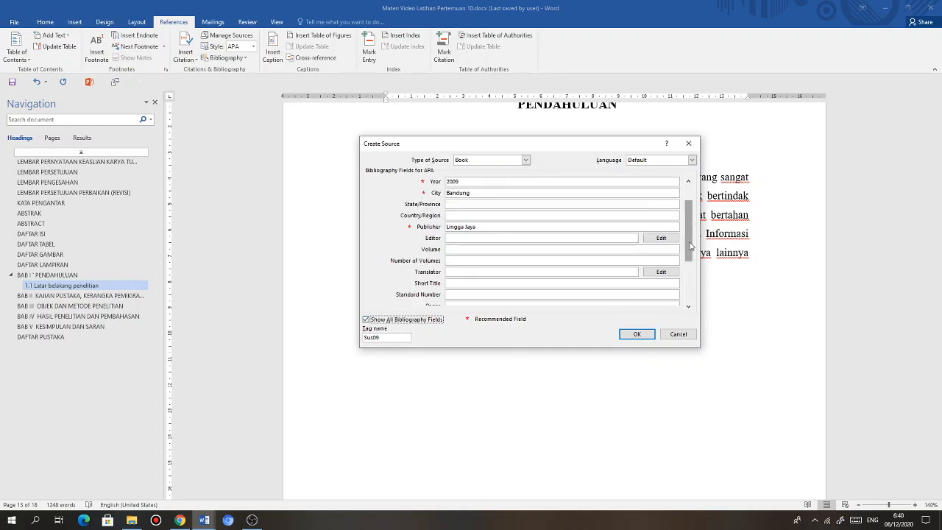
click(687, 306)
click(688, 306)
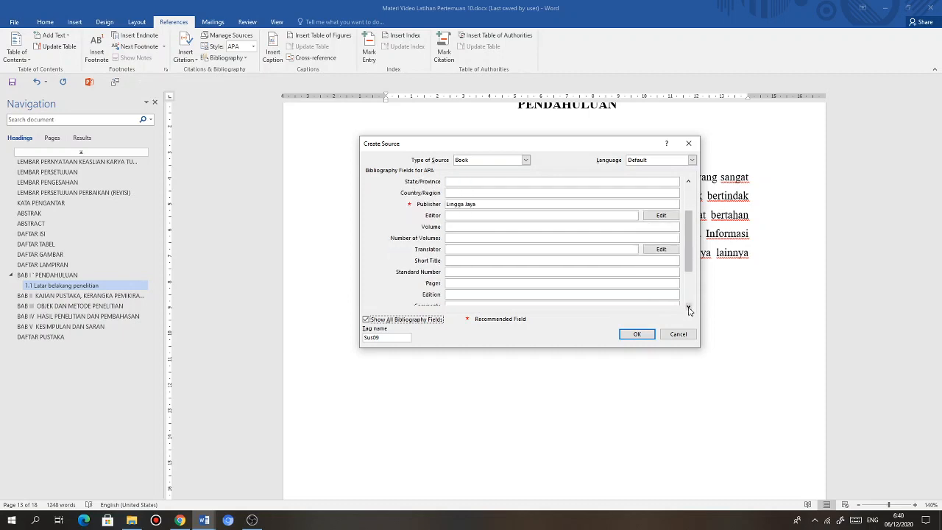
click(688, 306)
click(467, 282)
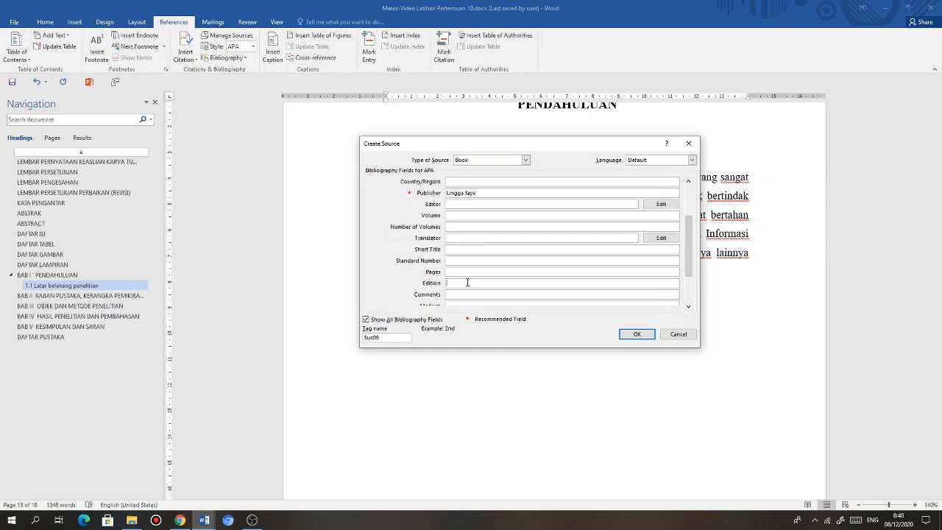
text(Edisi Perdana)
click(365, 319)
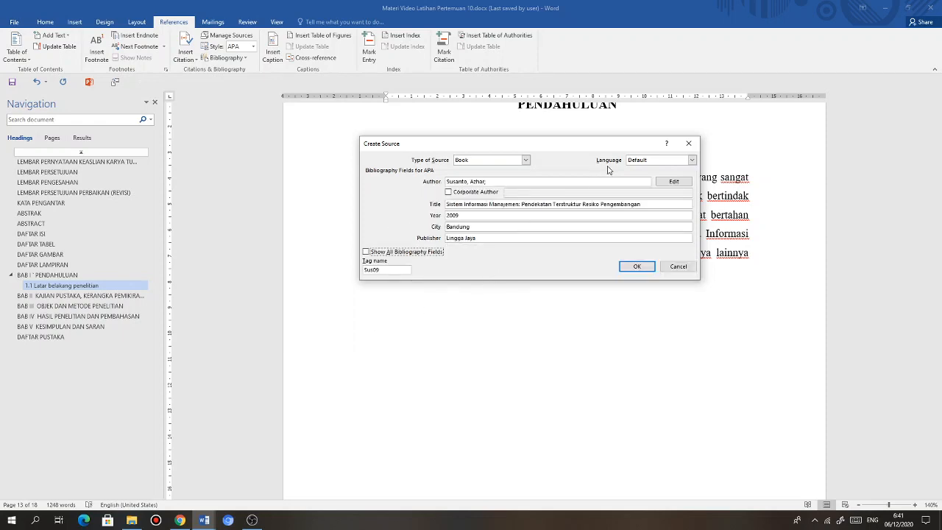
click(637, 266)
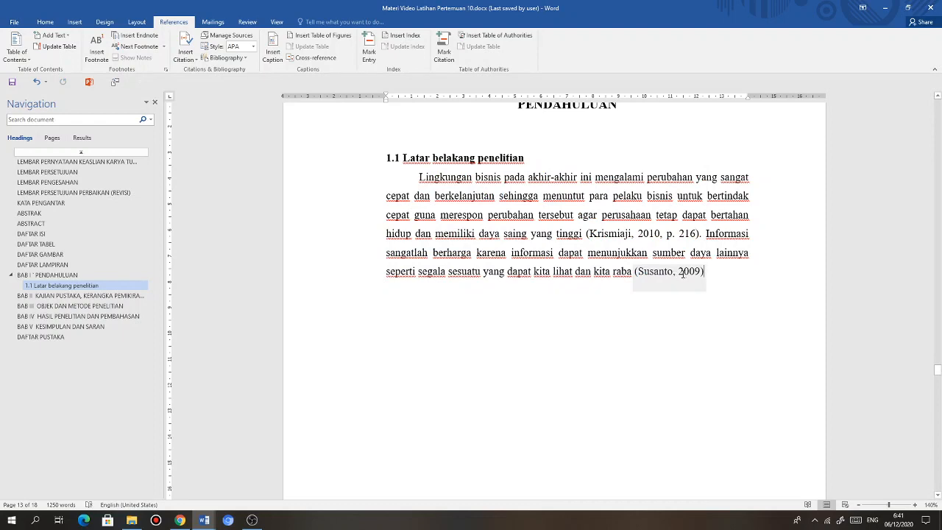
- Add page 39 to the 2009 citation at the end of the paragraph
click(682, 271)
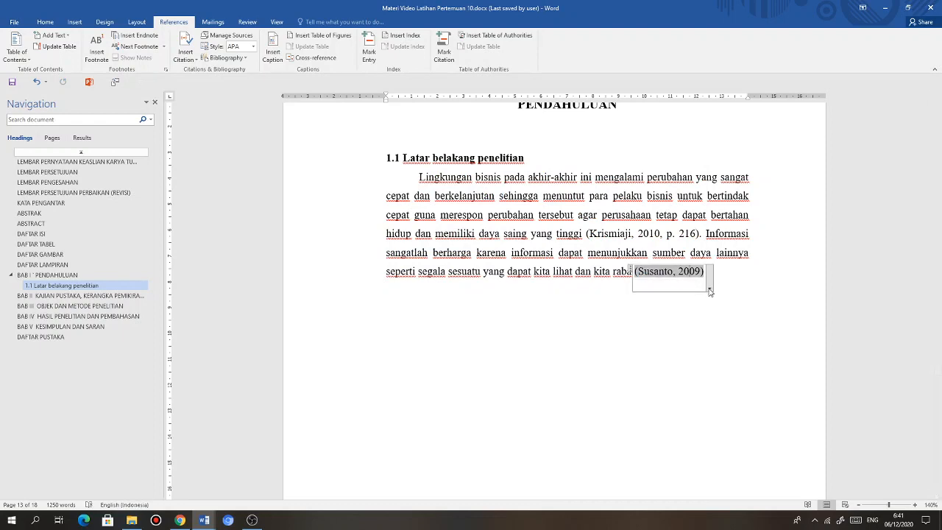
click(709, 287)
click(645, 301)
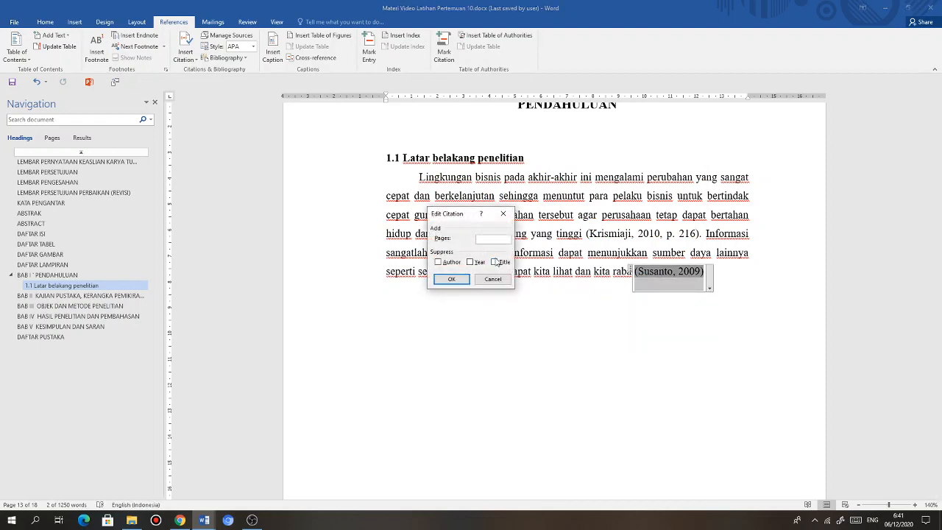
text(34)
click(451, 279)
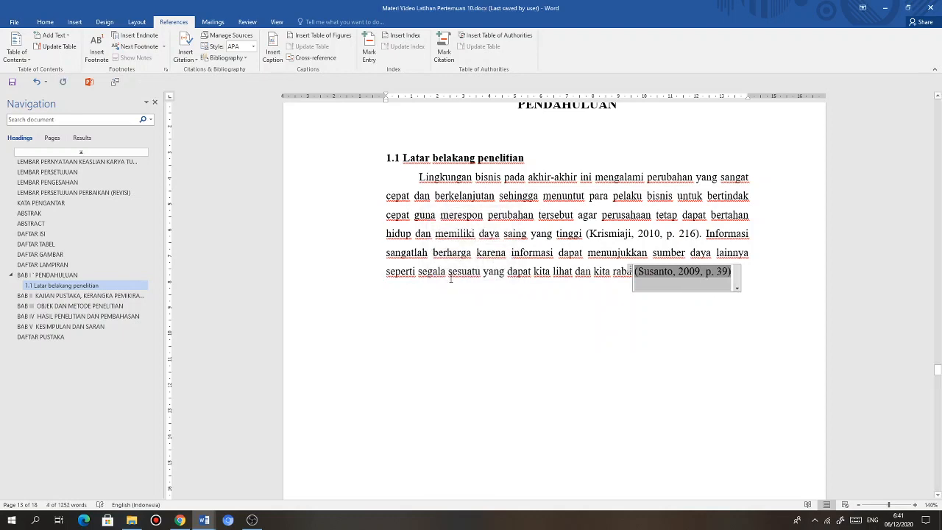
- After the citation, add a period and "Informasi Akuntansi yang berkualitas berguna untuk membantu para pemakai informasi dalam membuat keputusan yang bermanfaat"
click(761, 275)
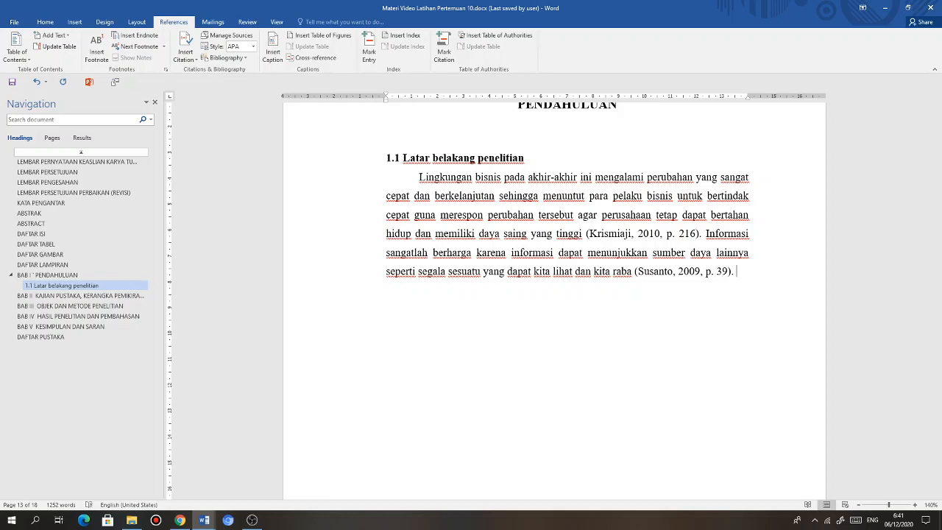
text(Informasi Akuntansi yang berkualitas berguna untuk membantu para pemakai informasi dalam membuat keputusan yang bermanfaat)
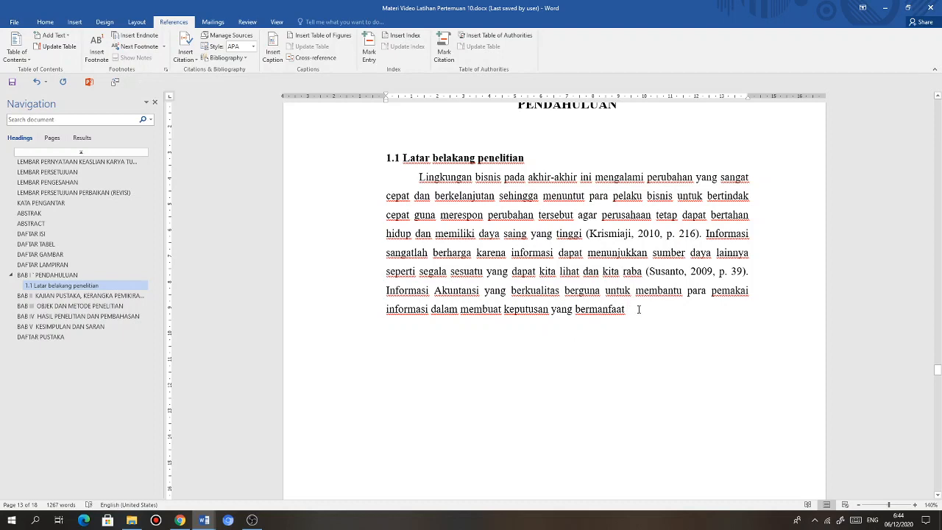
- Start a new book source for a citation after "bermanfaat" and add the first author's last, first and middle name
click(193, 64)
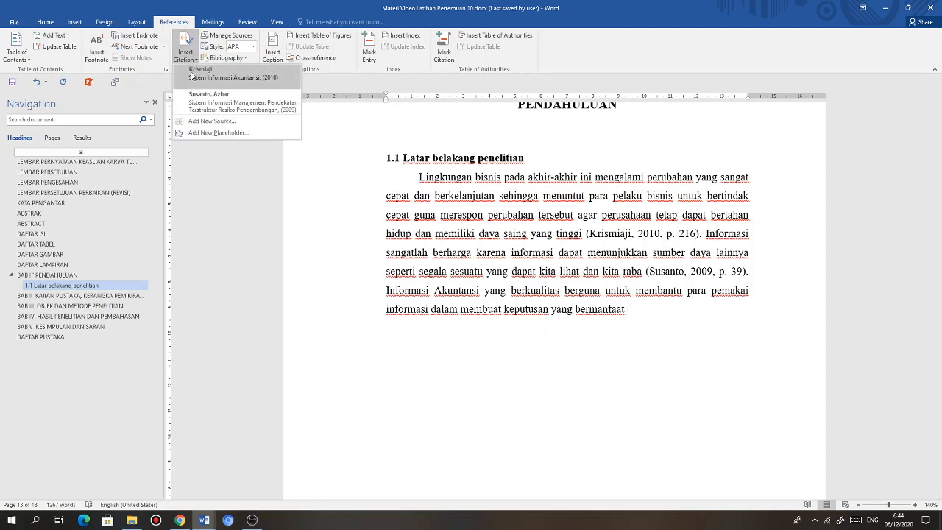
click(195, 121)
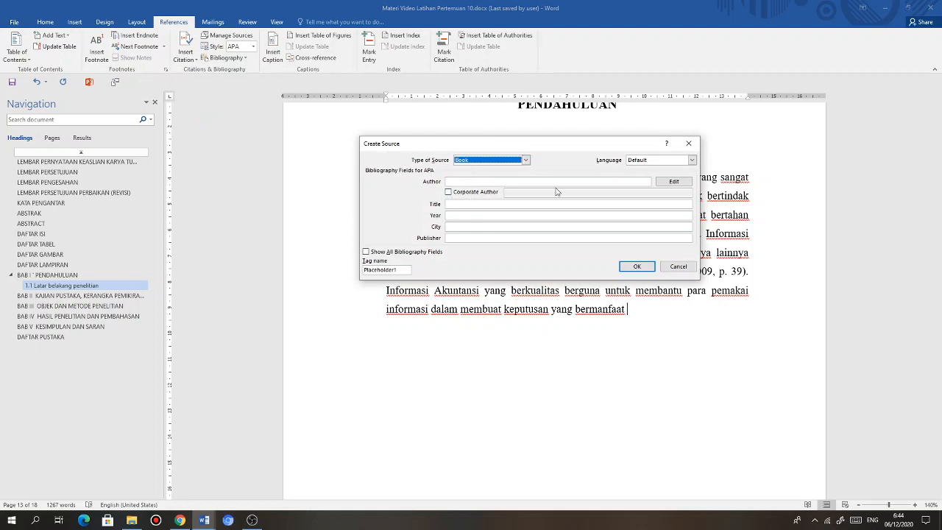
click(674, 182)
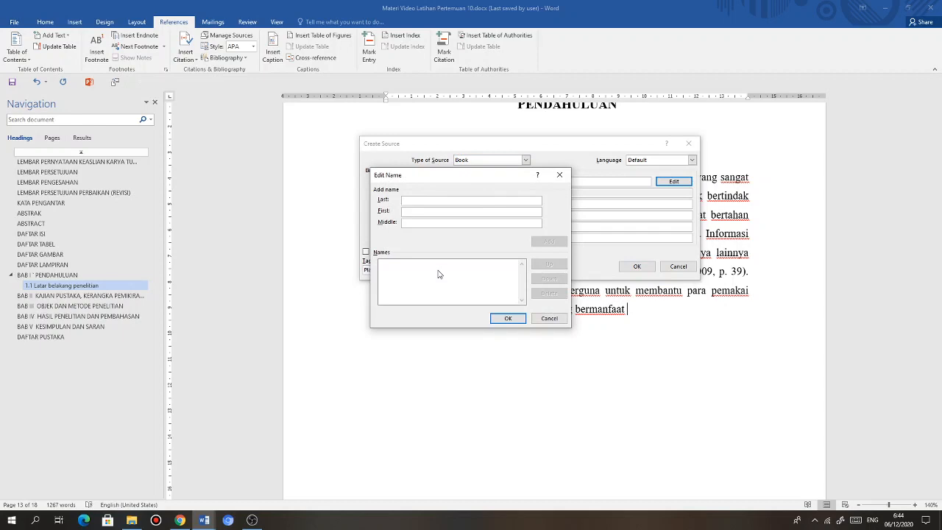
text(Gelinas)
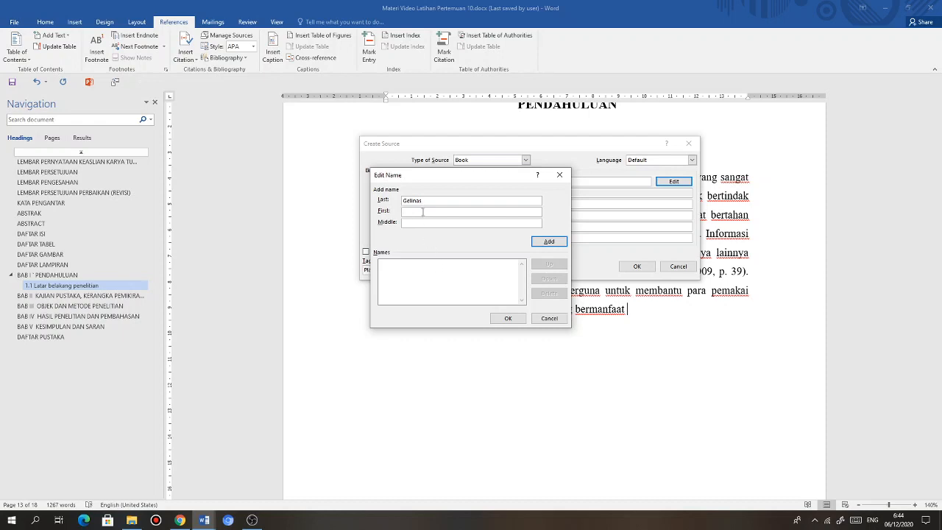
text(U)
text(lric)
text(J. Jr.)
click(549, 241)
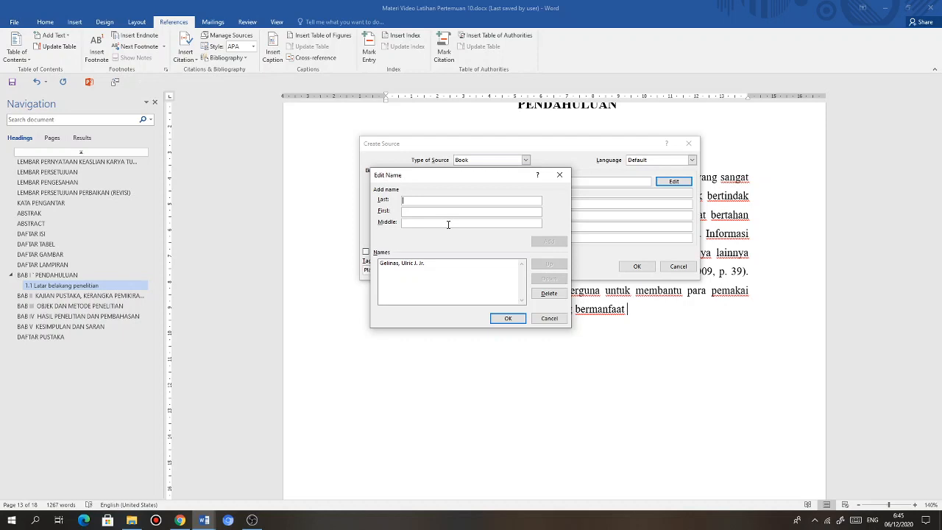
- Add the second author's last name, first name and middle initial to the source's author list
text(Dull)
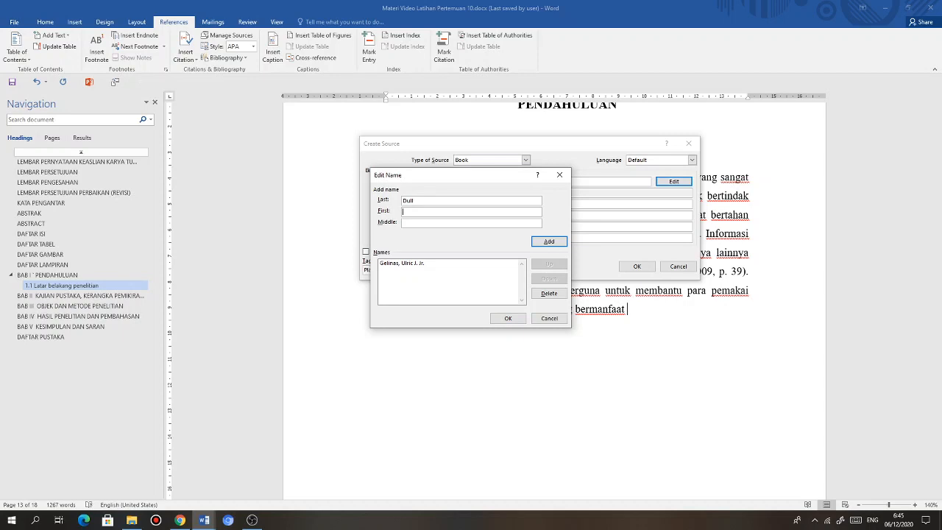
key(Tab)
text(Richard)
click(546, 242)
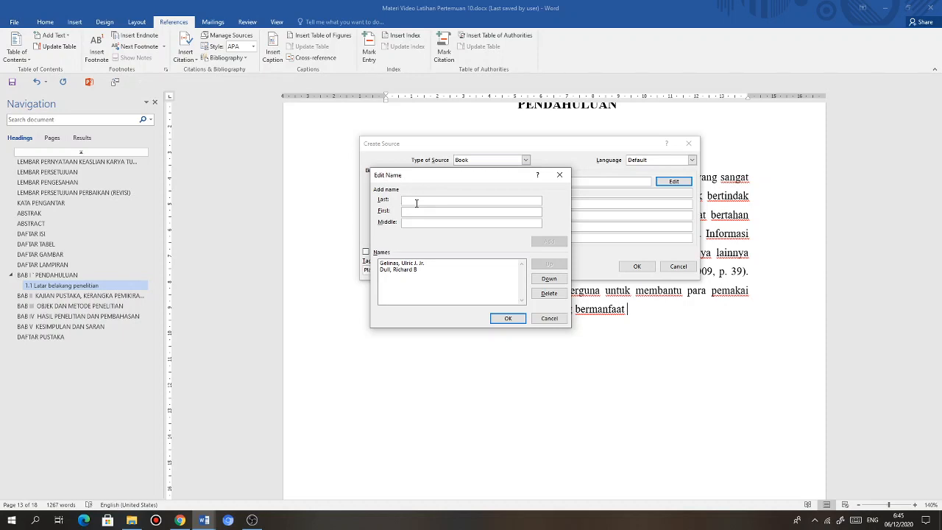
- Add the third author's last name, first name and middle initial, and confirm the list of authors
text(Pa)
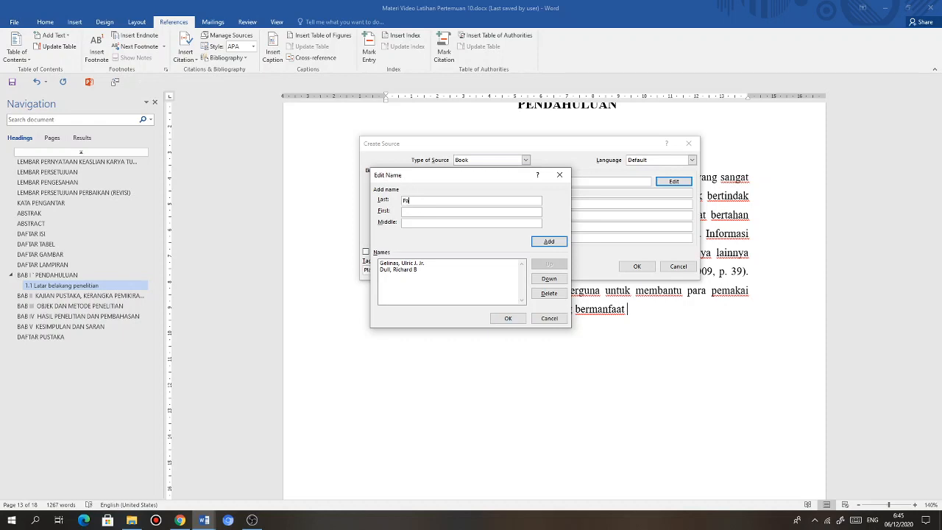
text(trick)
key(ctrl+a)
key(ctrl+c)
key(BackSpace)
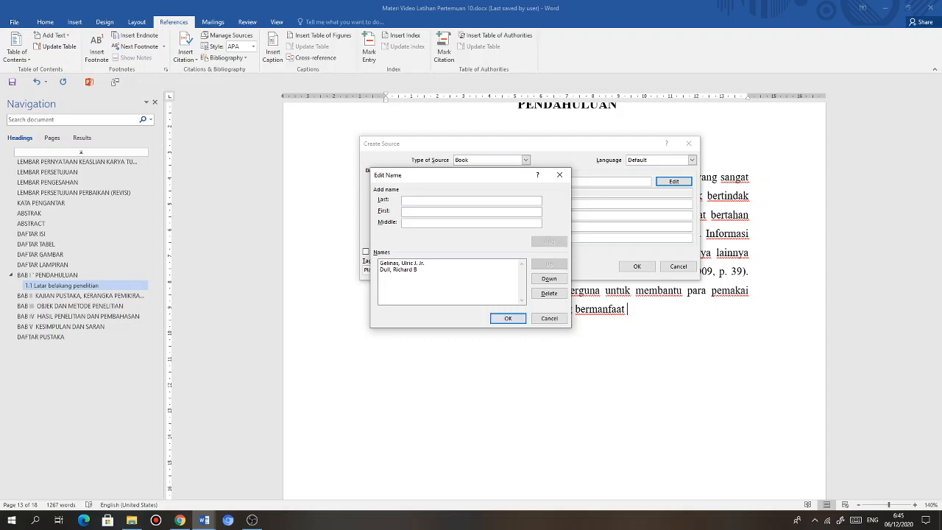
click(416, 213)
key(ctrl+v)
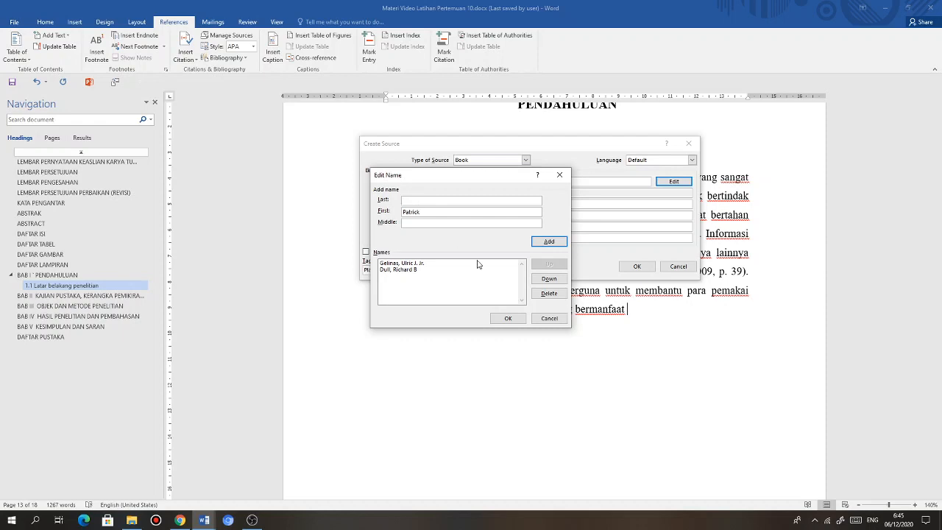
text(Wheeler)
click(425, 224)
text(R)
click(551, 244)
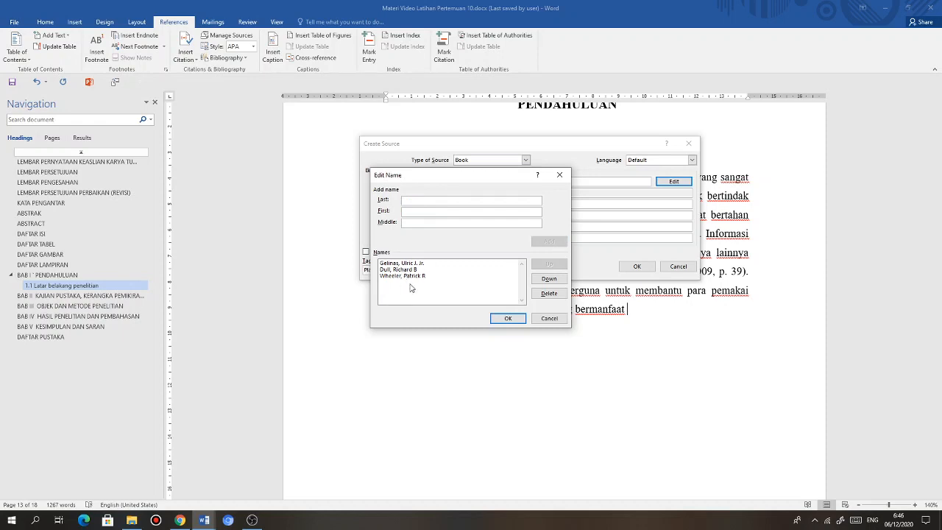
click(507, 319)
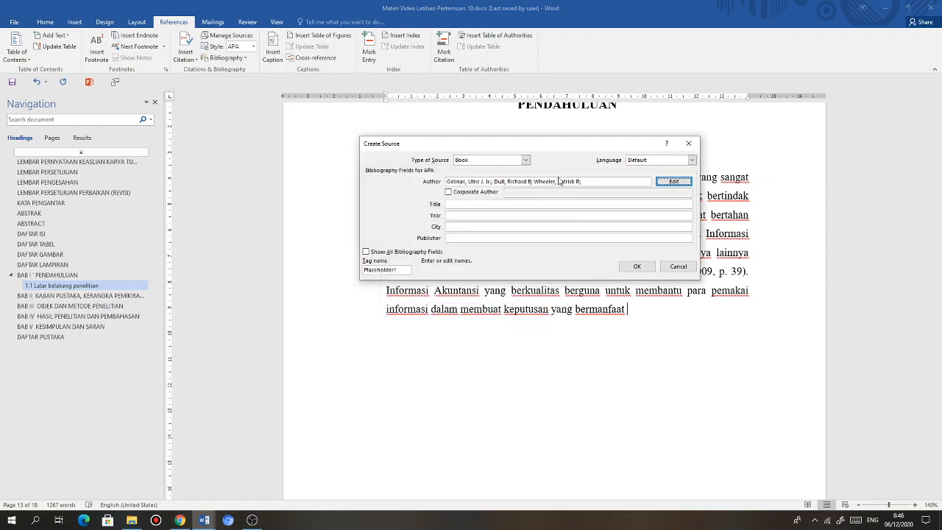
- Fill in the book's title "Accounting Information System", year 2012, city South Western and publisher Cengage Learning
click(457, 204)
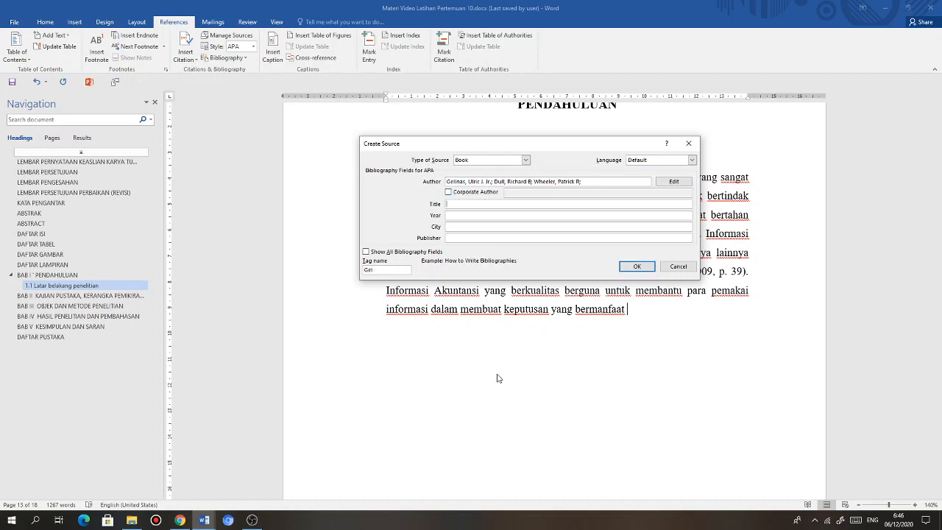
text(Accounting information System)
click(486, 215)
text(2012)
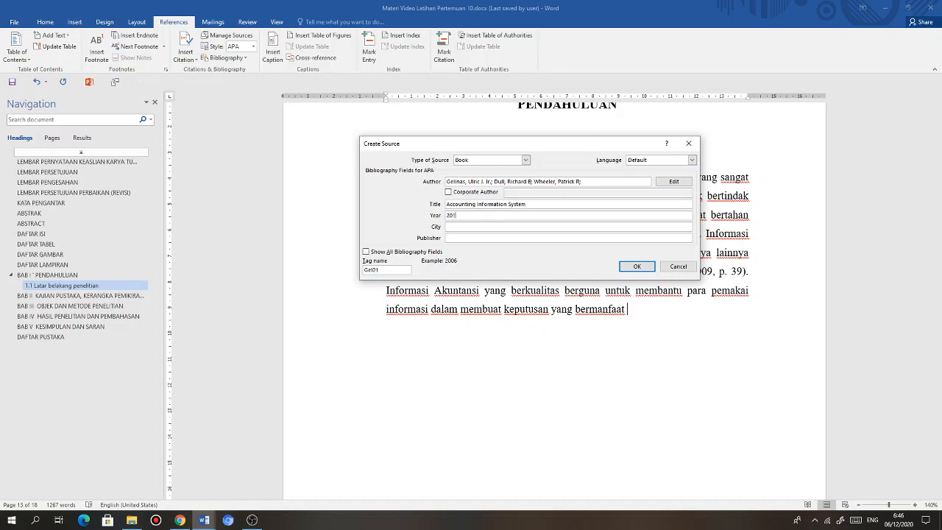
click(465, 226)
text(South Western)
click(475, 238)
text(Cengage)
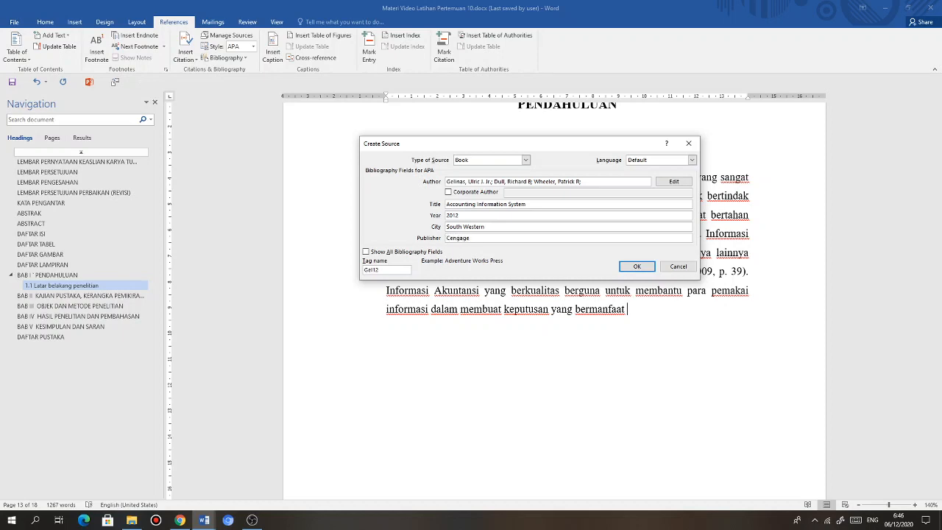
text( Learning)
- Set the book source's edition to 9th and insert its citation after "bermanfaat"
click(366, 252)
drag(686, 206, 688, 267)
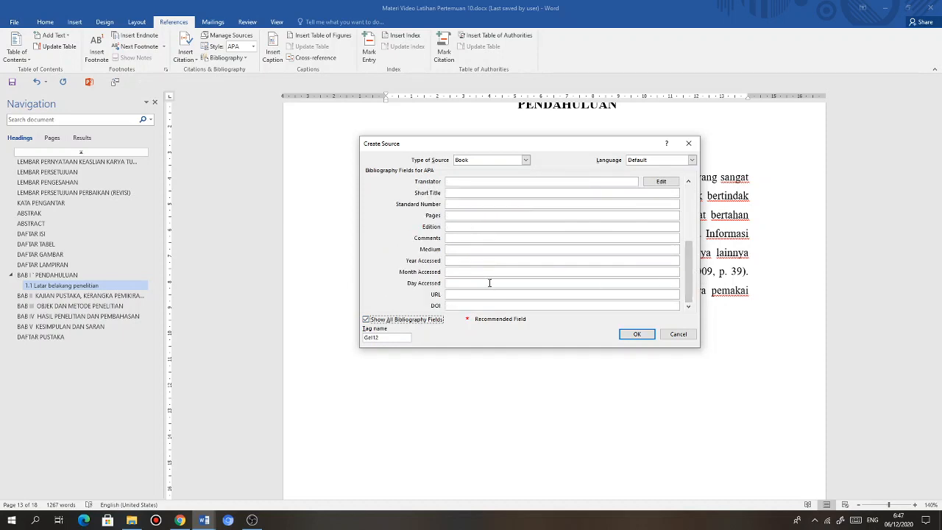
click(463, 227)
text(9th)
click(632, 334)
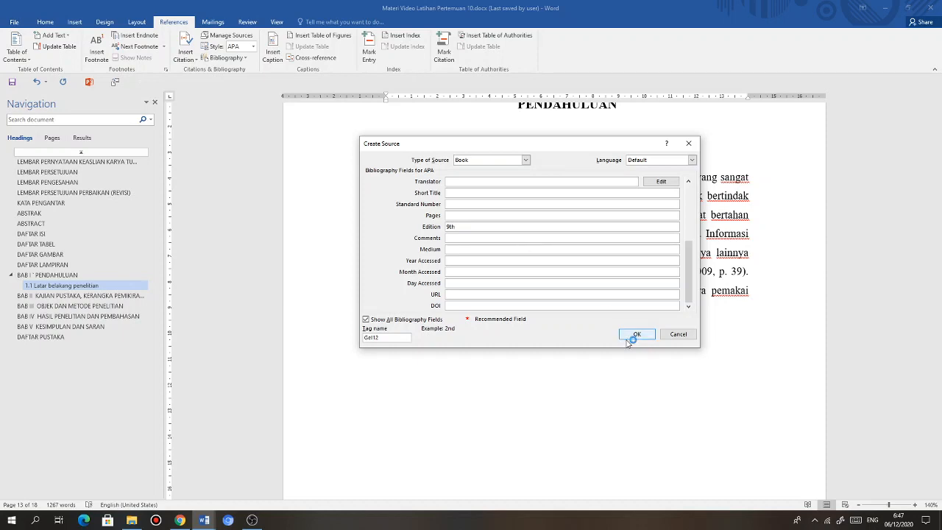
click(368, 319)
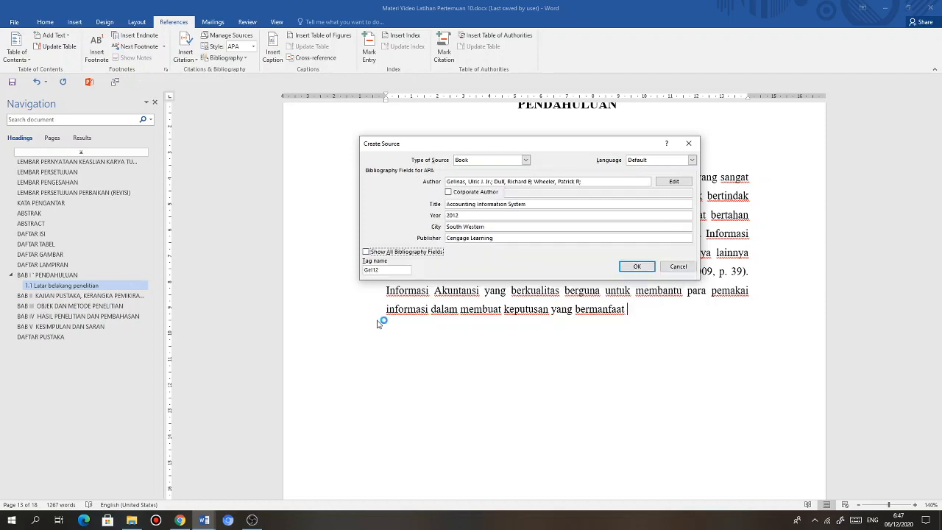
click(637, 267)
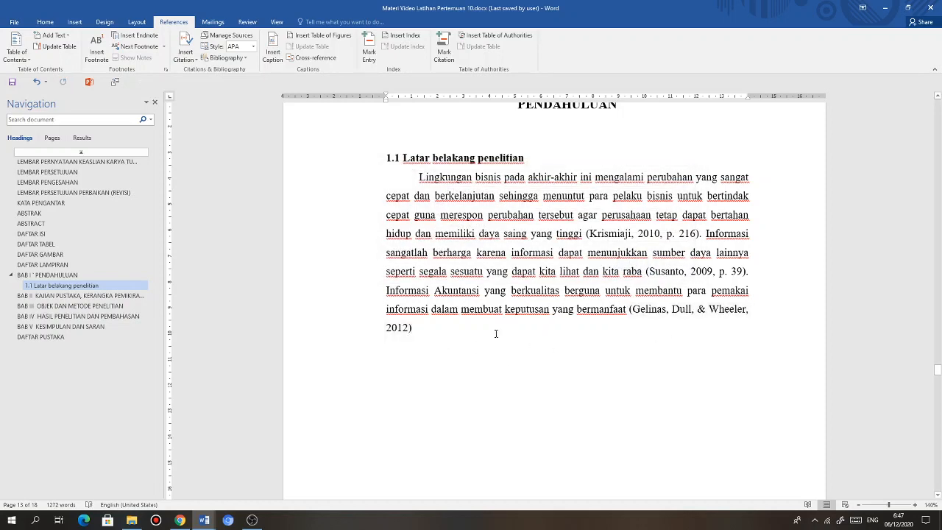
- Add page 19 to the 2012 citation at the end of the third sentence
click(401, 327)
click(417, 342)
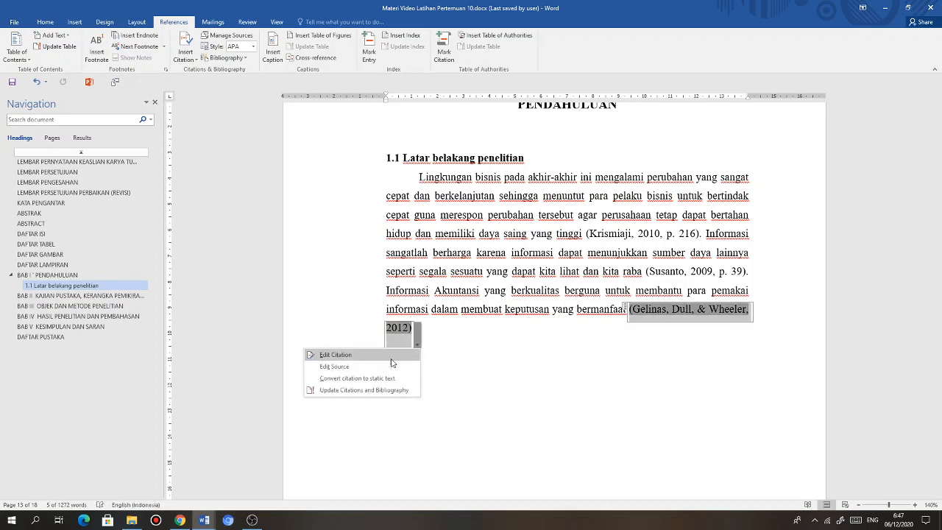
click(389, 355)
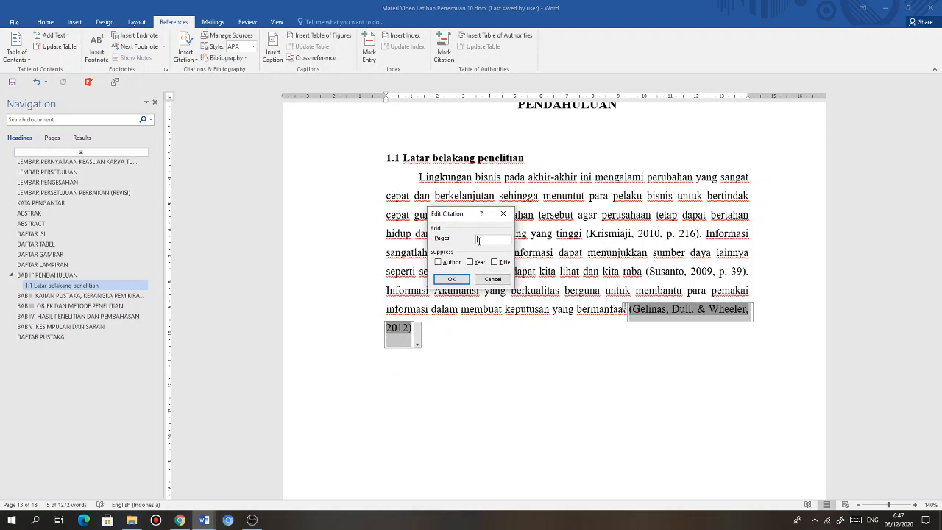
text(19)
click(451, 279)
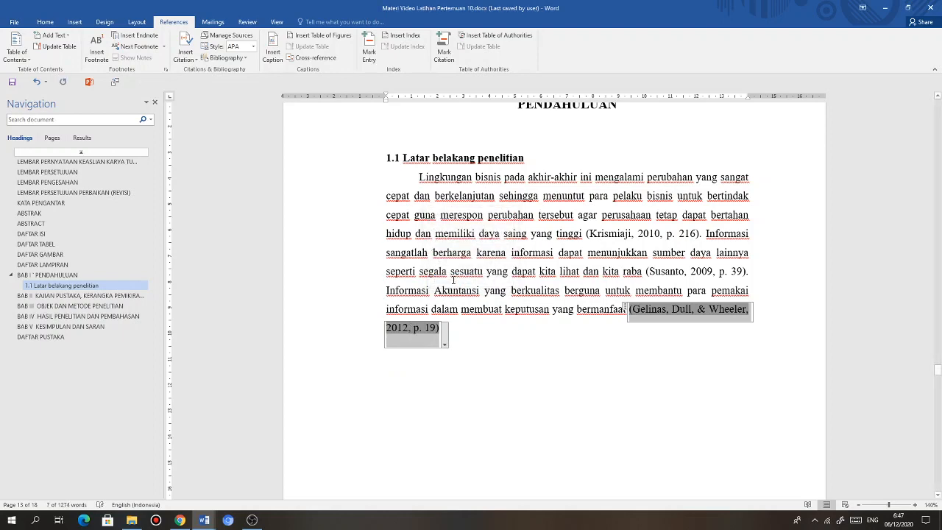
- Add the sentence "Sedangkan informasi yang tidak berkualitas akan menyebabkan manajer perusahaan salam dalam memahami dan mengambil keputusan sehingga akan memberikan resiko kepada perusahaan, menyimpang dalam pencapaian tujuannya"
click(472, 332)
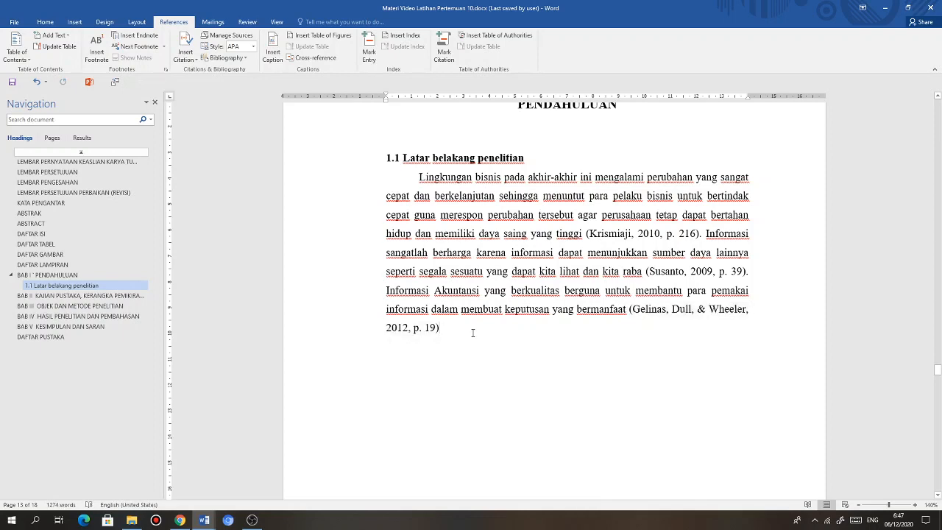
text(.)
text(Sedangkan)
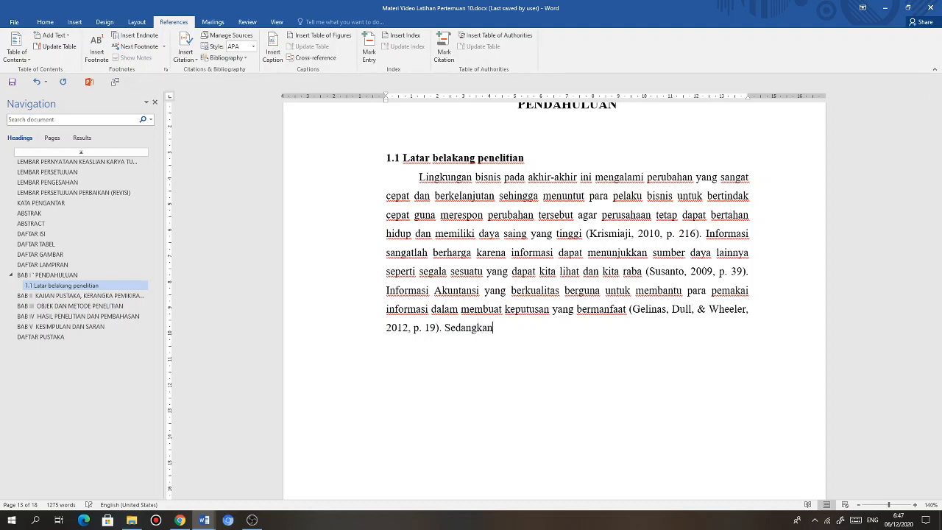
text( informasi yang tidak berkualitas akan menyebabkan)
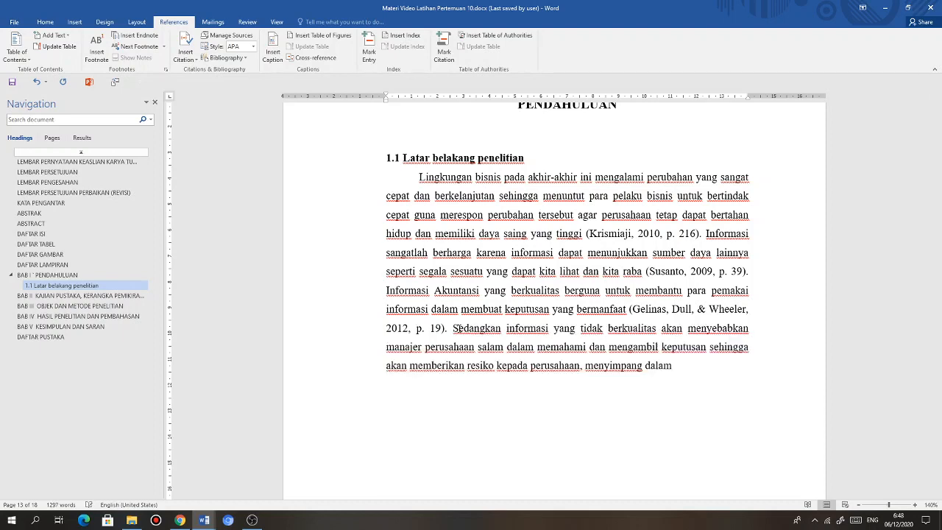
text(pencapaian )
text(tujuannya)
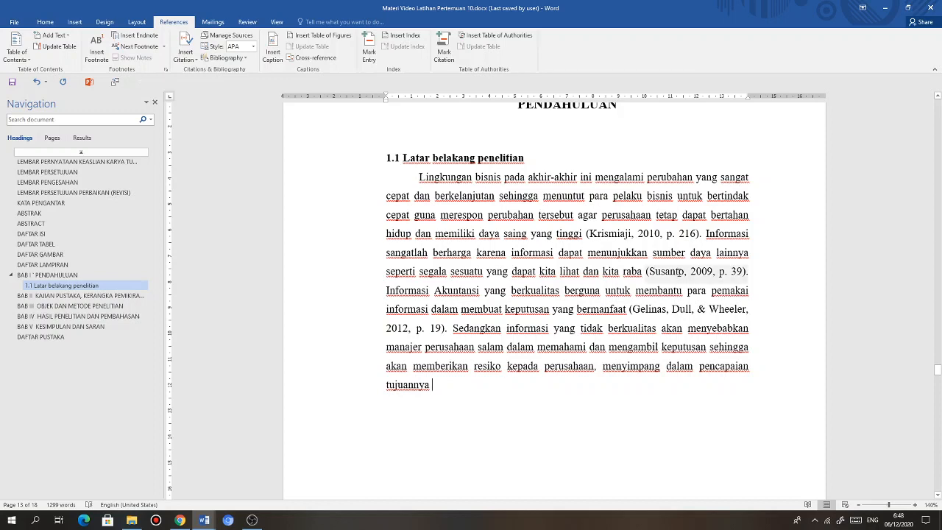
- Insert a citation of the existing 2009 source "Sistem Informasi Manajemen: Pendekatan Terstruktur Resiko Pengembangan" after "tujuannya"
click(680, 272)
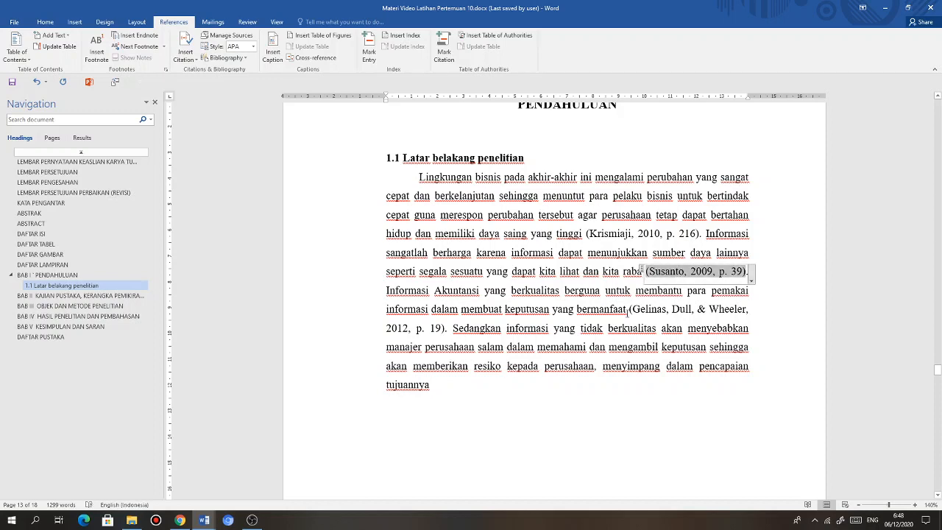
click(450, 390)
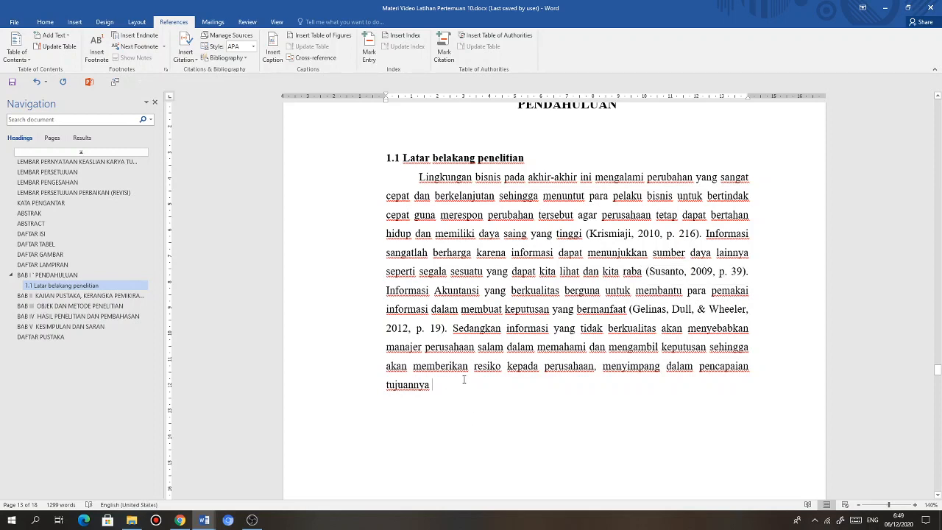
click(665, 275)
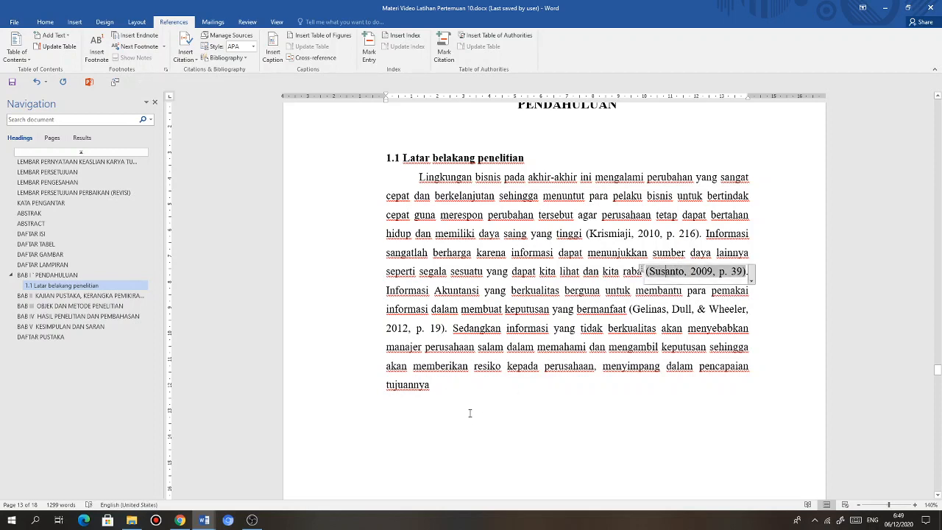
click(454, 386)
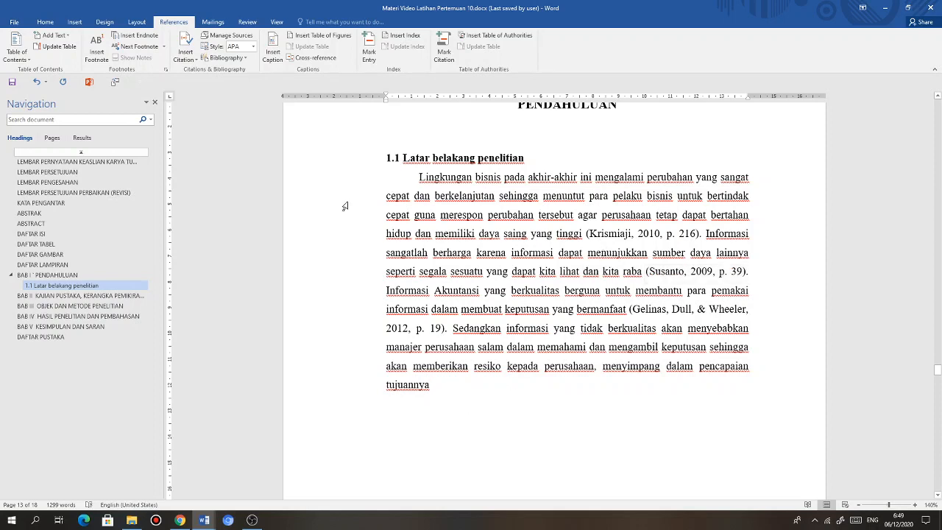
click(194, 61)
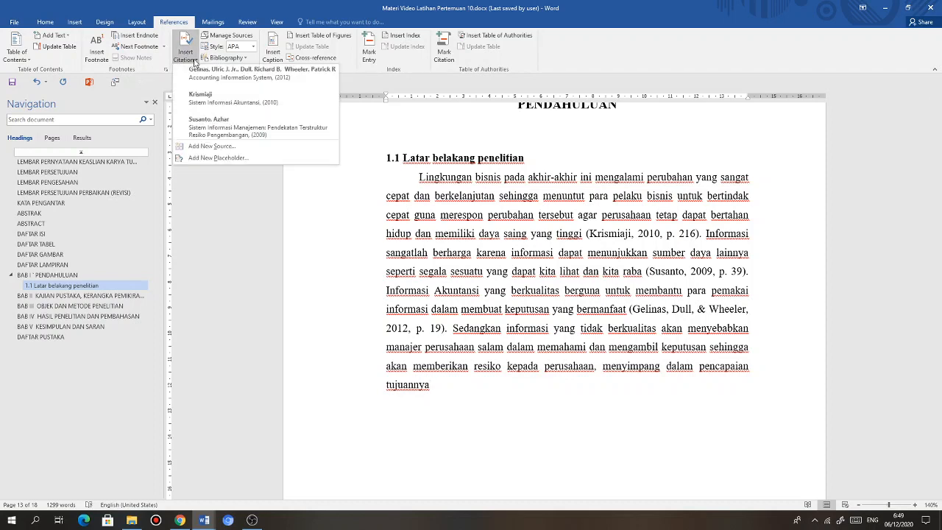
click(234, 132)
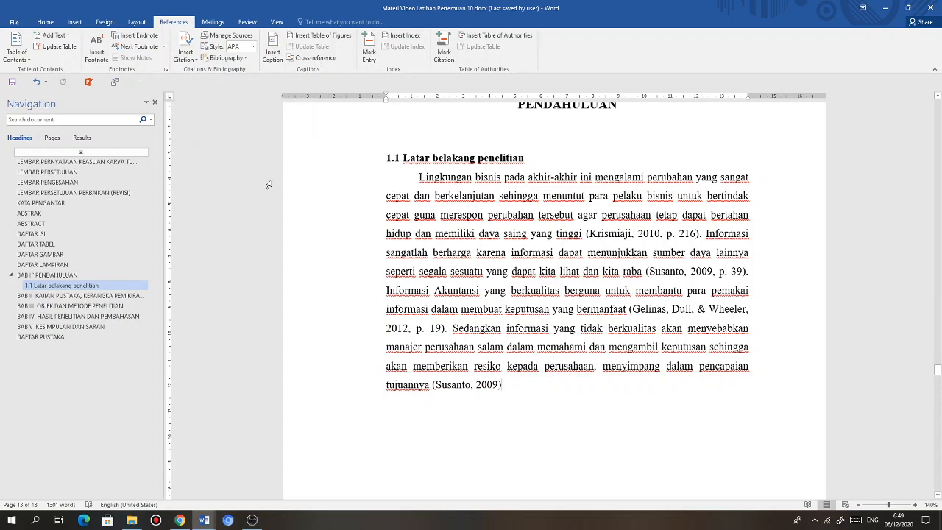
- Add page 39 to the 2009 citation after "tujuannya" and close the sentence with a period
click(465, 385)
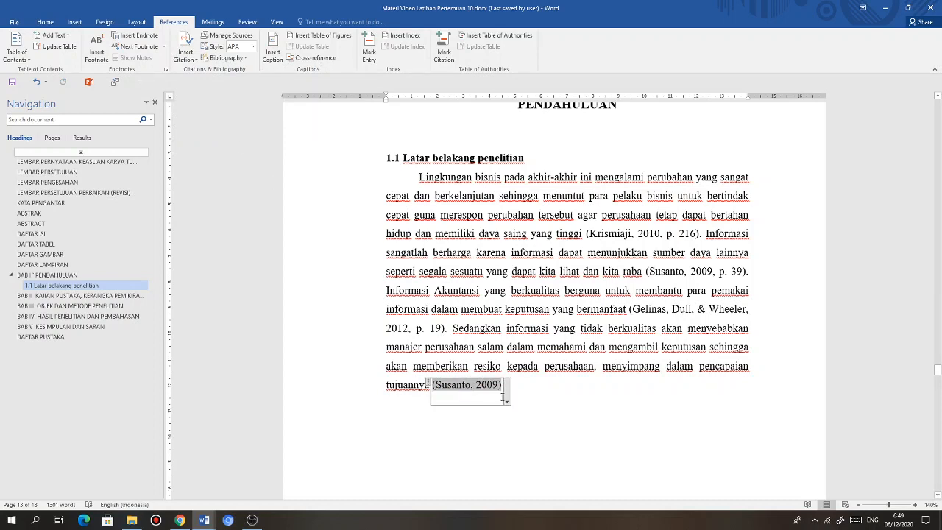
click(506, 401)
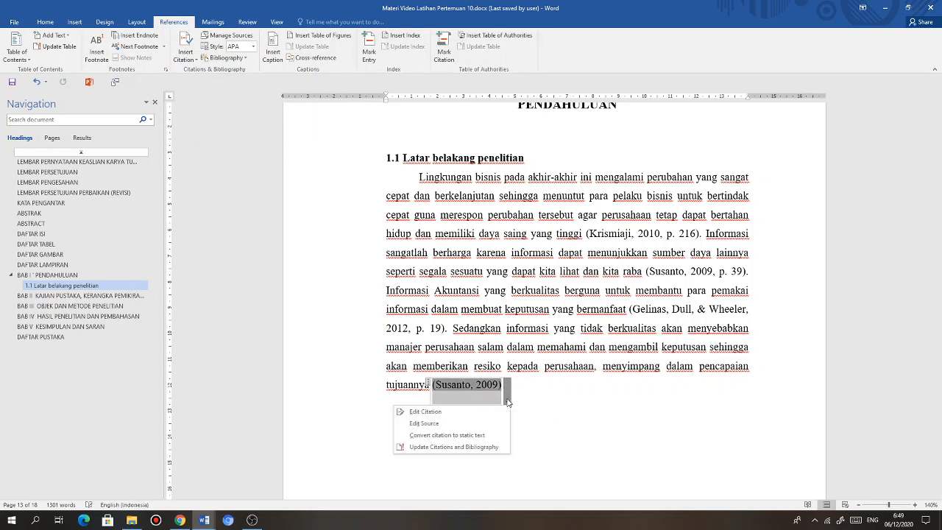
click(472, 413)
click(482, 239)
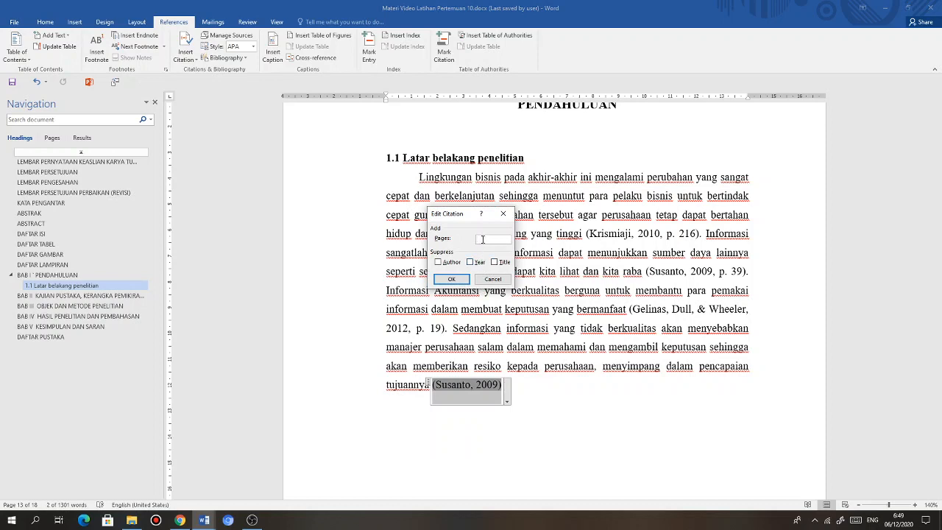
text(39)
click(452, 279)
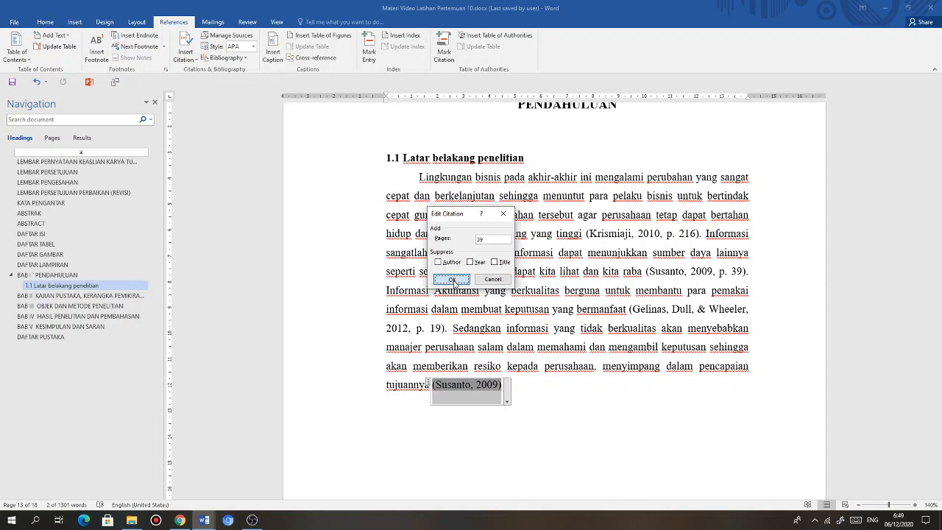
click(545, 387)
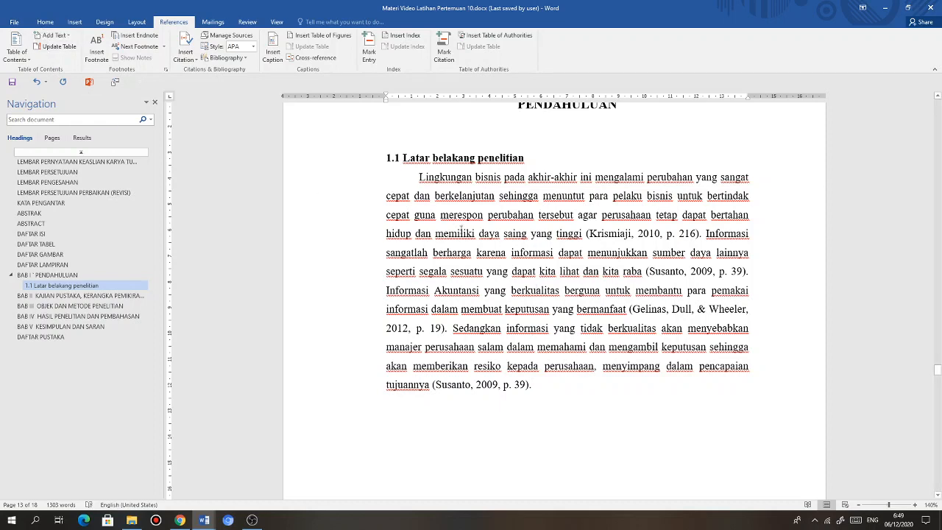
- Update the P1 style to match the formatting of the paragraph under heading 1.1
click(45, 22)
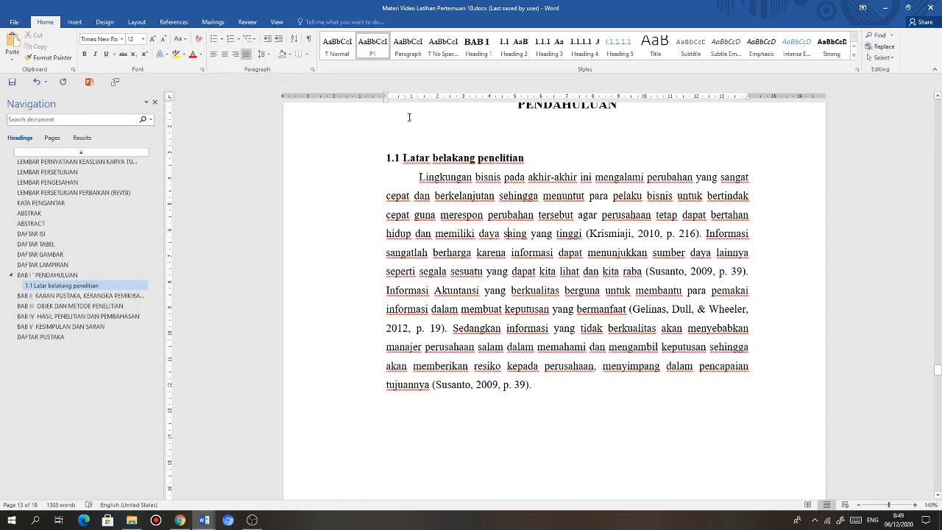
right_click(372, 45)
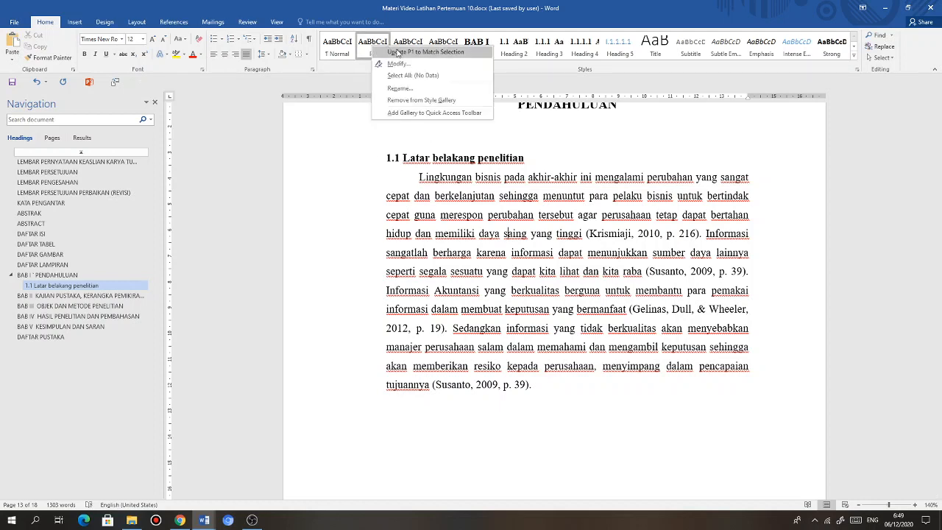
click(397, 52)
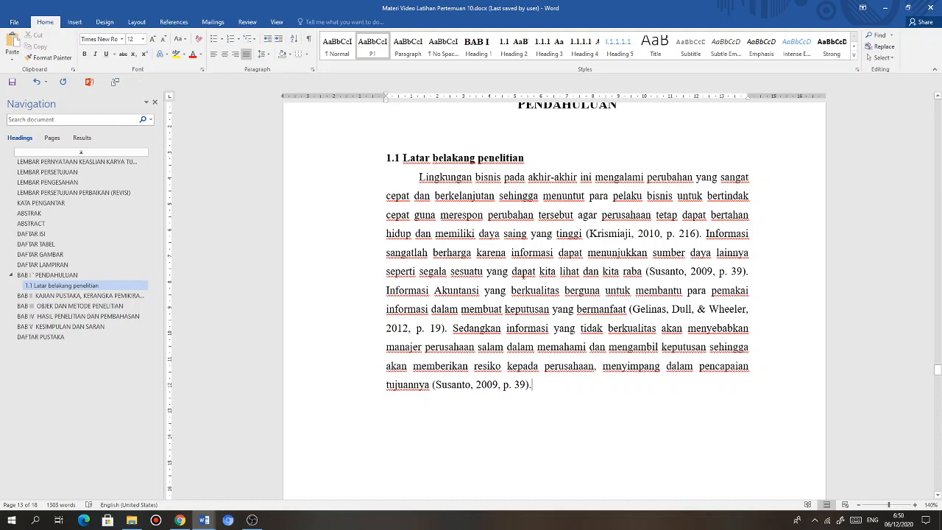
- Review the in-text citations throughout the paragraph under heading 1.1, checking the author, year and page number of each
scroll(522, 276, up, 1)
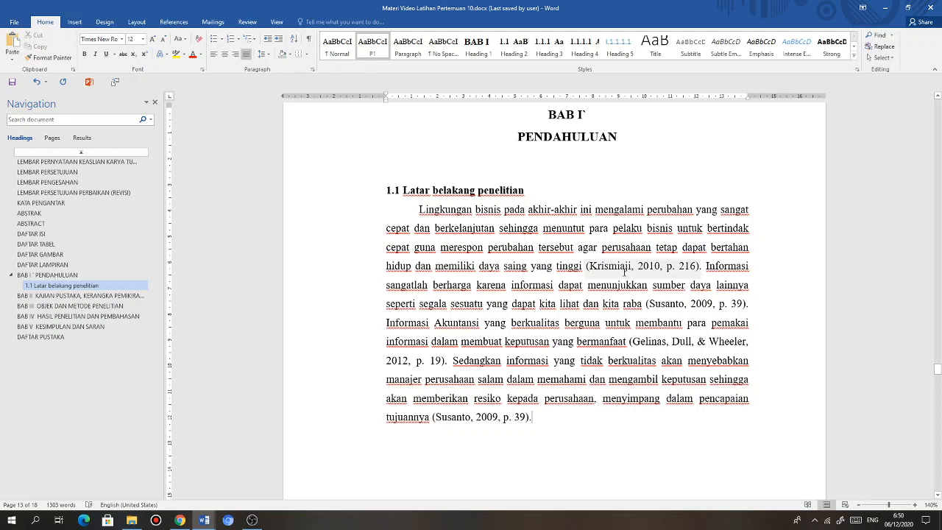
click(616, 267)
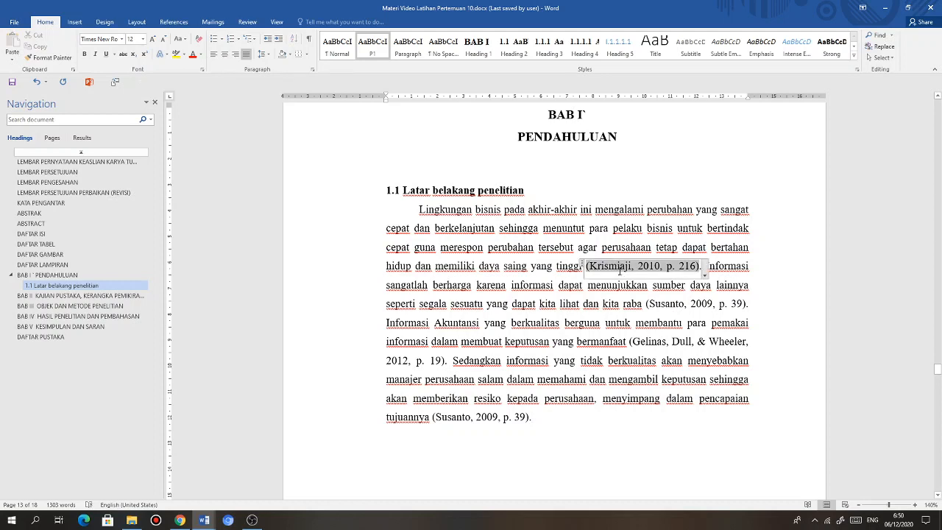
click(628, 350)
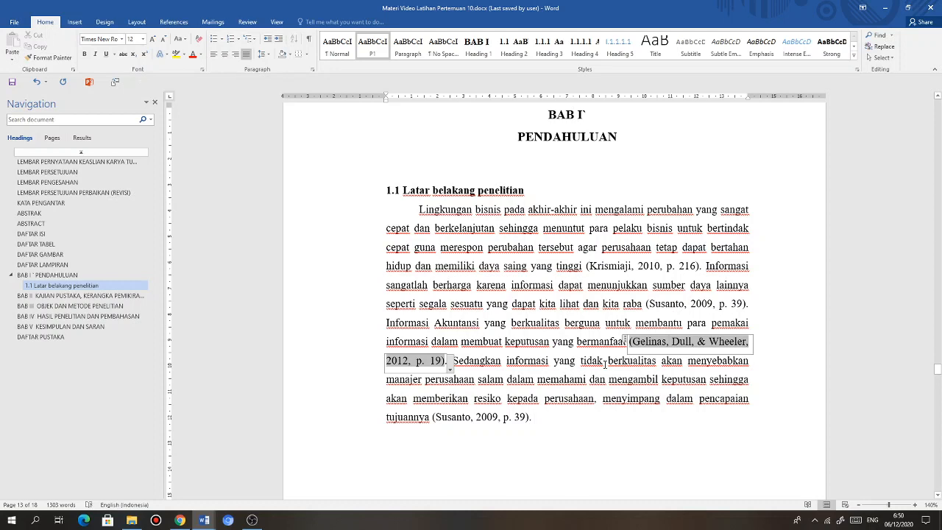
click(469, 417)
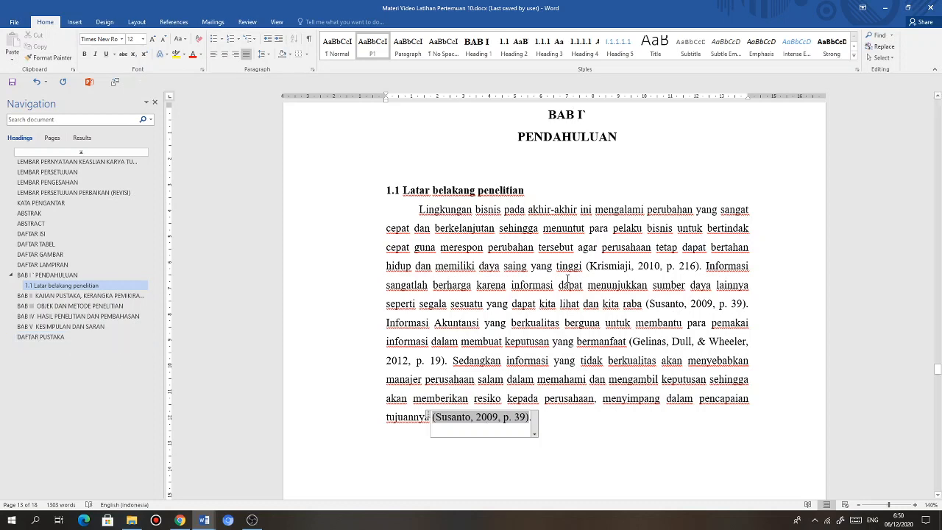
click(603, 264)
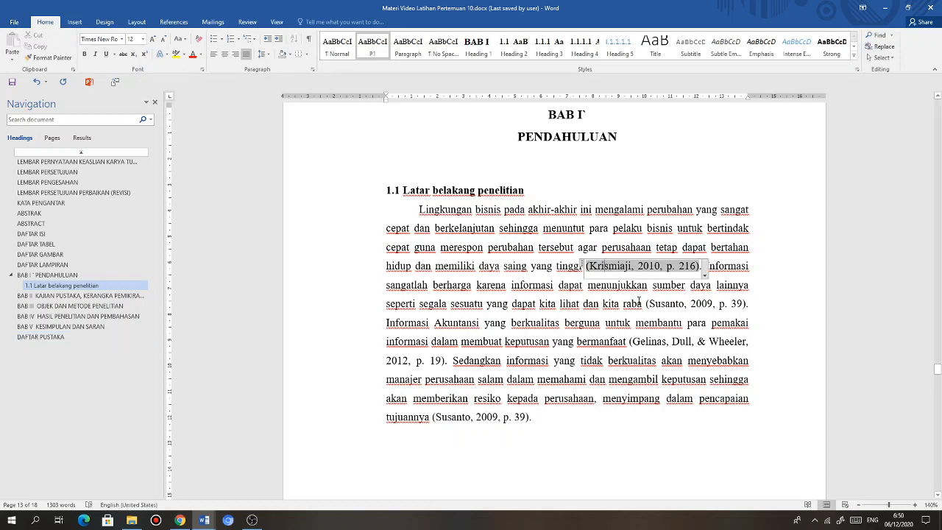
click(649, 342)
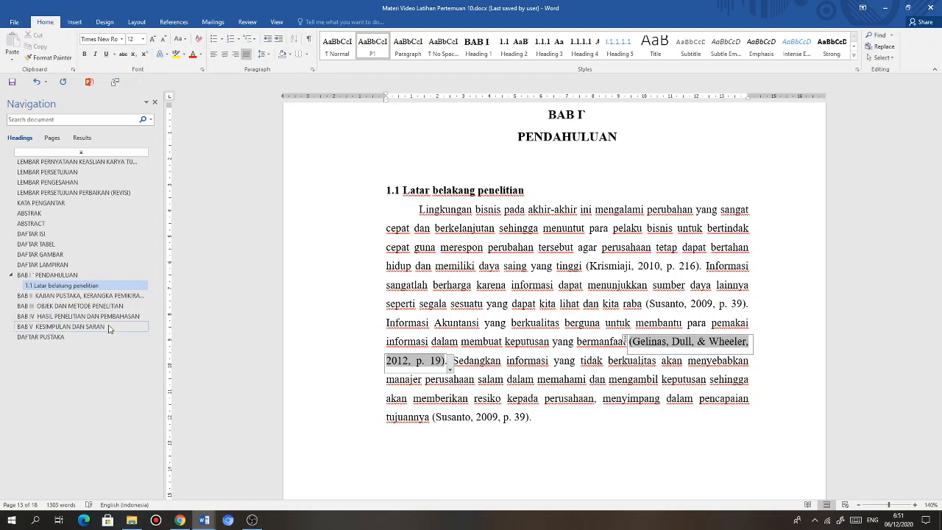
click(523, 344)
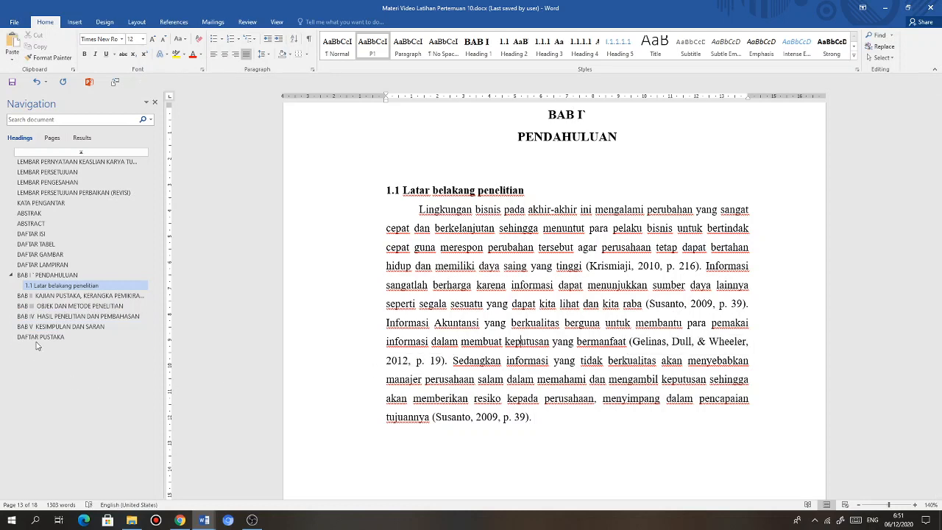
click(648, 341)
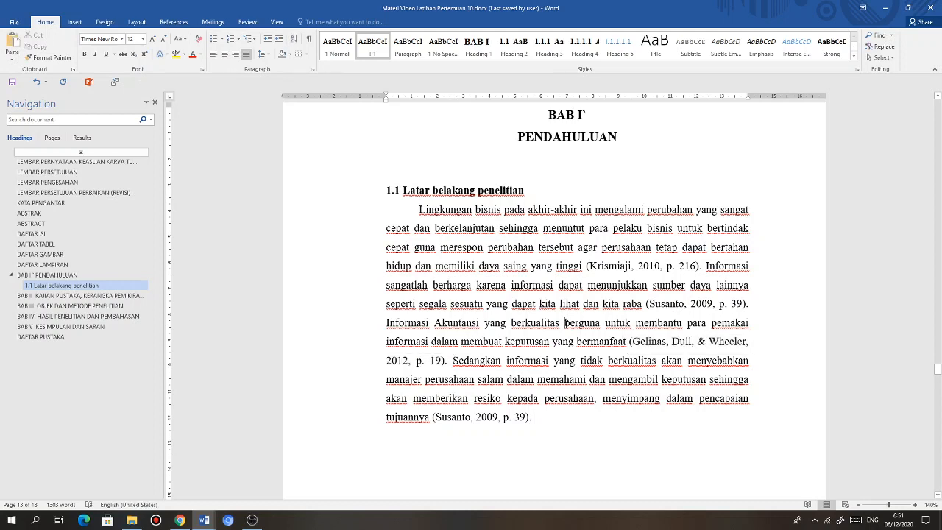
click(479, 192)
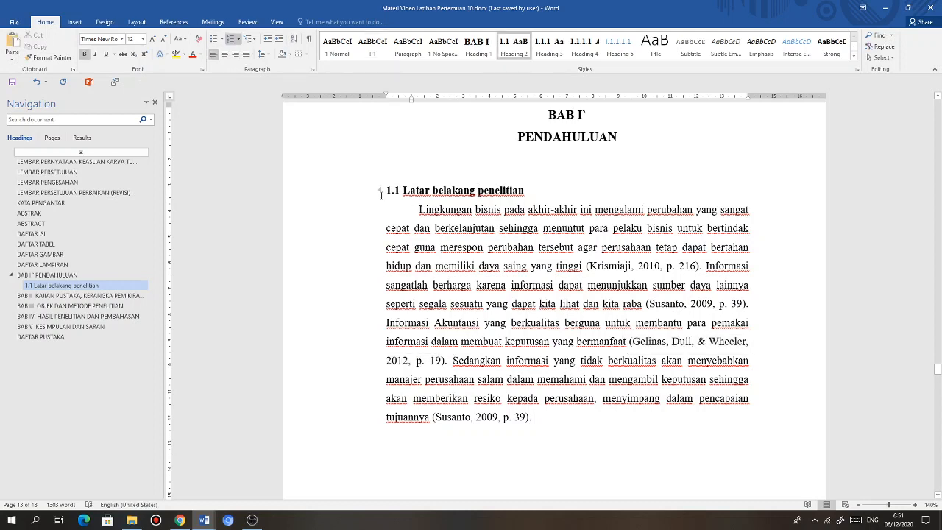
click(550, 417)
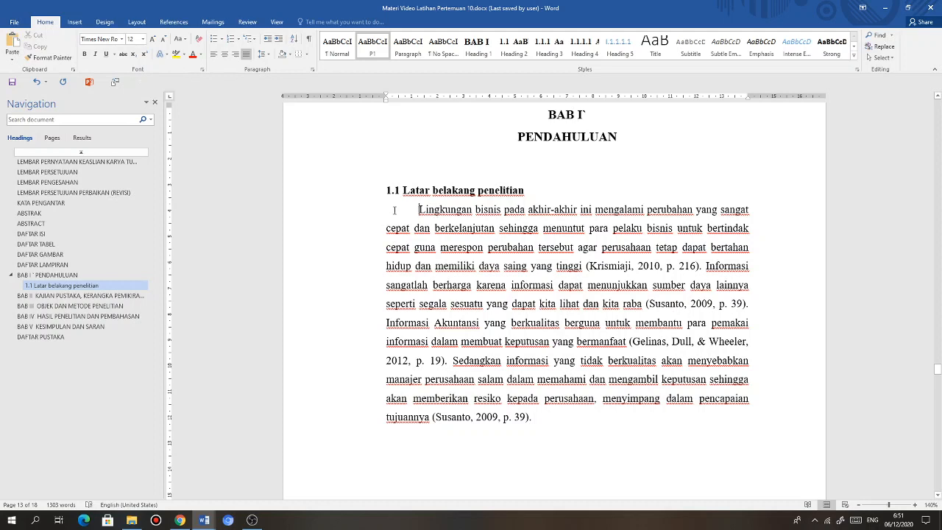
- Redo the first-line indent of the paragraph under heading 1.1 and update the P1 style to match the whole selected paragraph
drag(390, 210, 576, 417)
click(418, 211)
key(BackSpace)
key(Tab)
drag(389, 210, 568, 422)
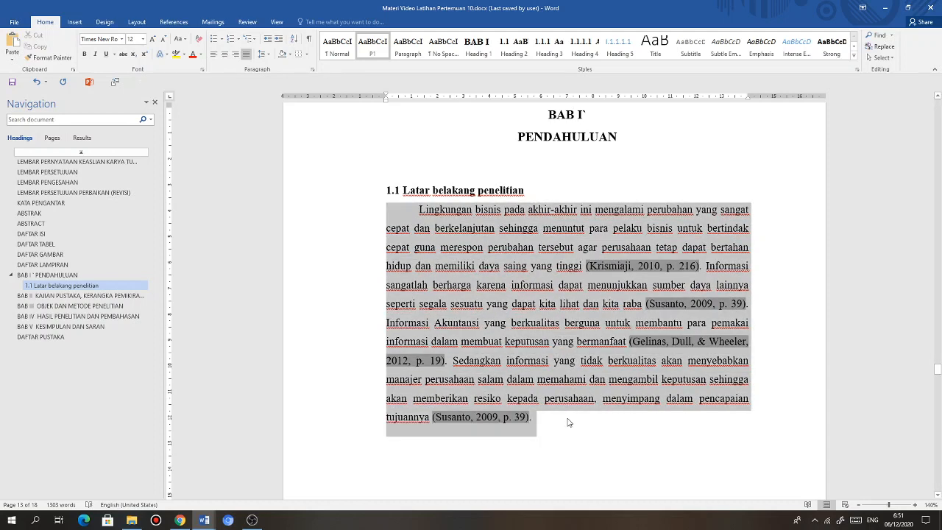
right_click(370, 46)
click(398, 51)
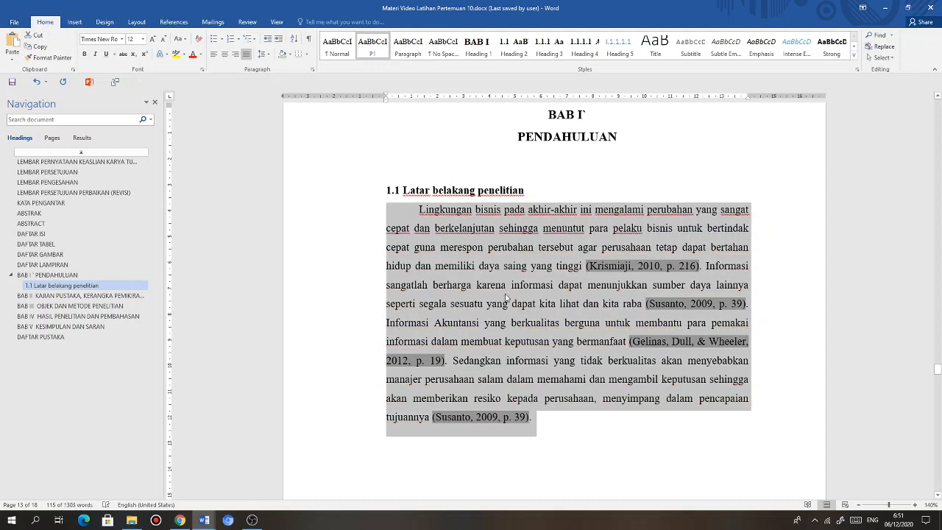
- Write a second, indented paragraph from "Sebagai akibat dari persoalan diatas, maka Organisasi tergantung pada sistem informasi" through "dapat ditingkatkan dengan sistem informasi yang lebih baik"
click(546, 416)
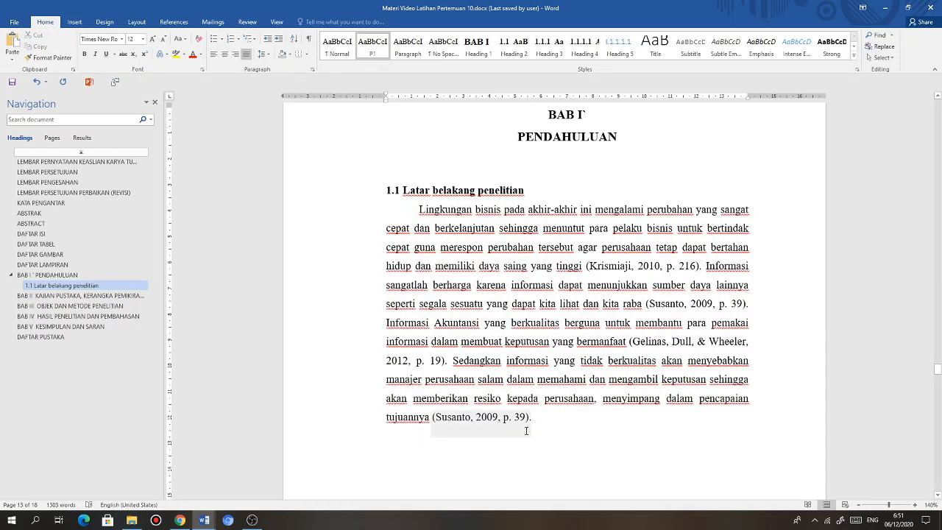
text(Sebagai)
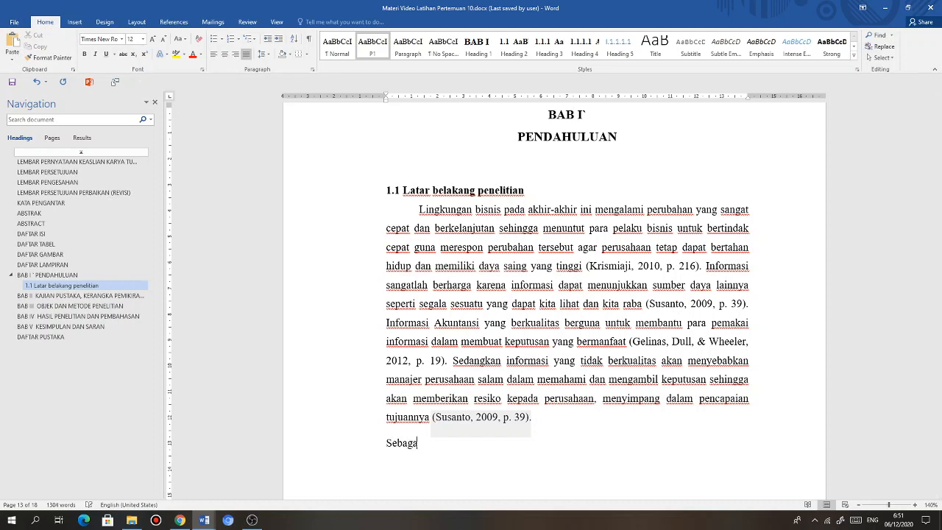
text(ri)
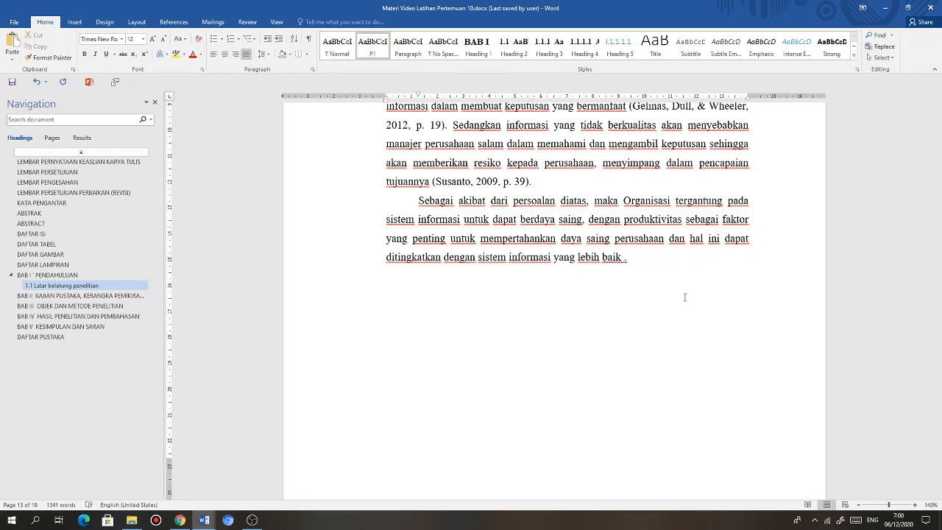
- Start a new APA book source for a citation before the second paragraph's closing period, with all bibliography fields shown
key(Delete)
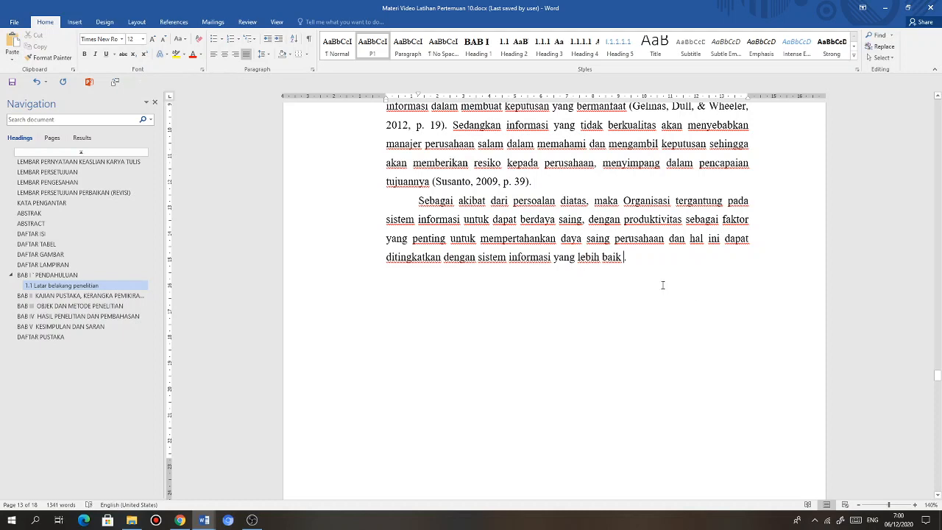
click(174, 22)
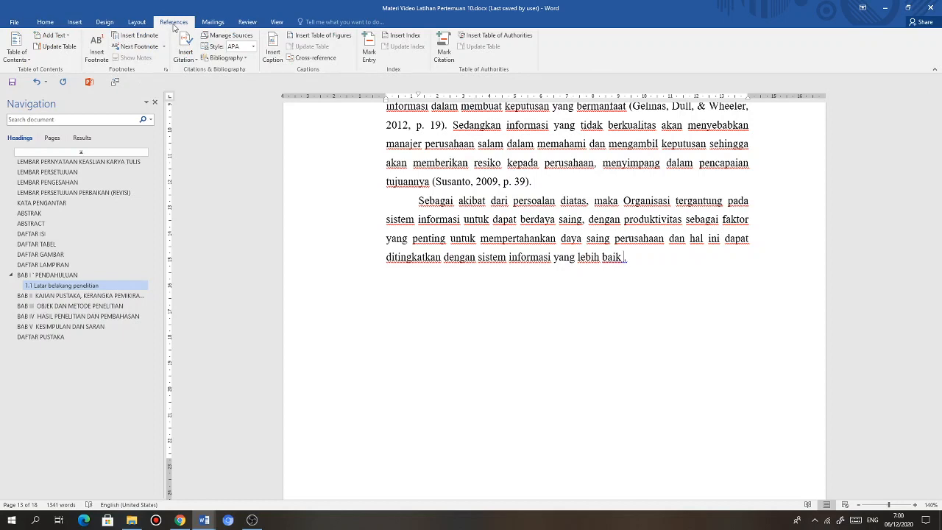
click(188, 56)
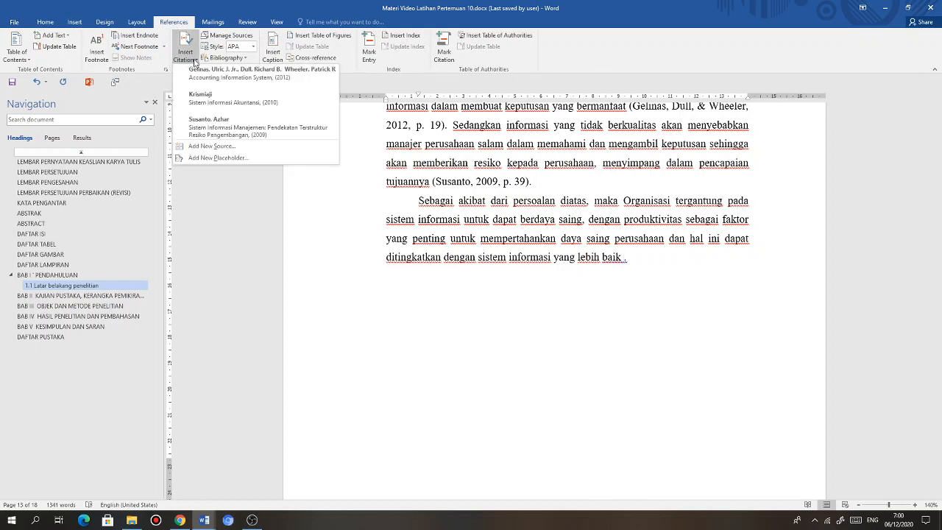
click(206, 147)
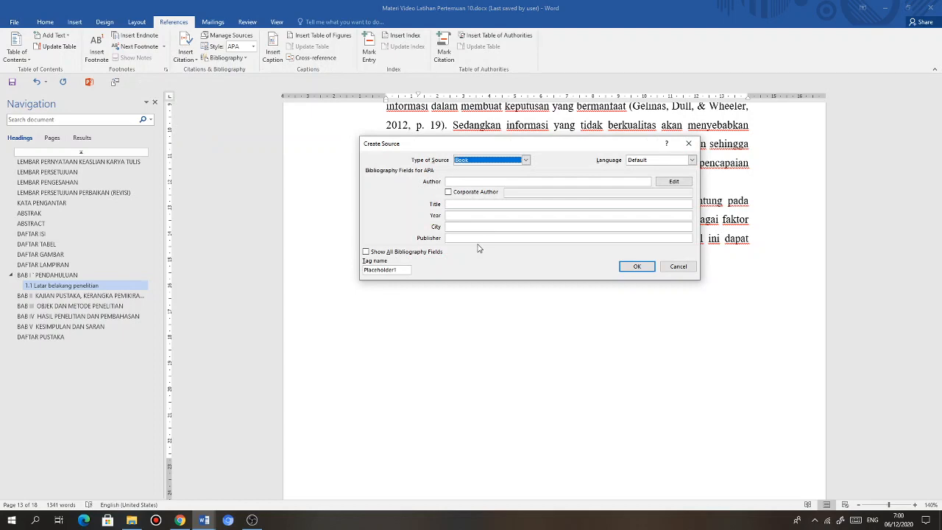
click(365, 253)
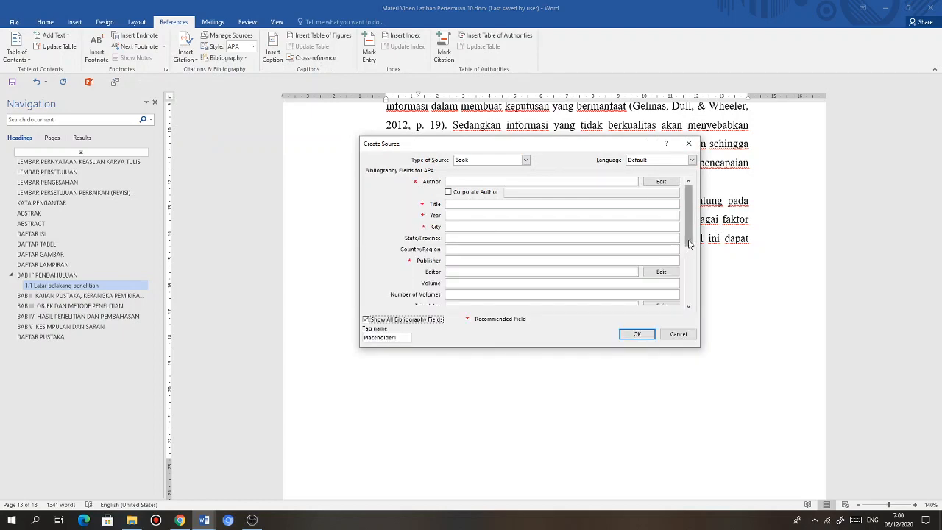
- Examine the full list of bibliography fields offered for the new book source
drag(690, 239, 689, 298)
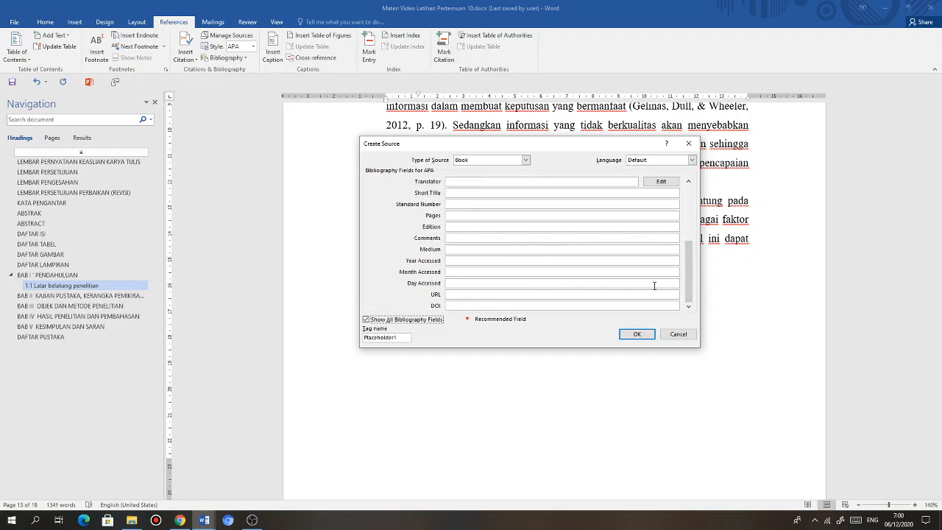
mouse_move(690, 294)
mouse_down()
mouse_move(690, 278)
mouse_move(690, 295)
mouse_up()
click(689, 182)
click(689, 183)
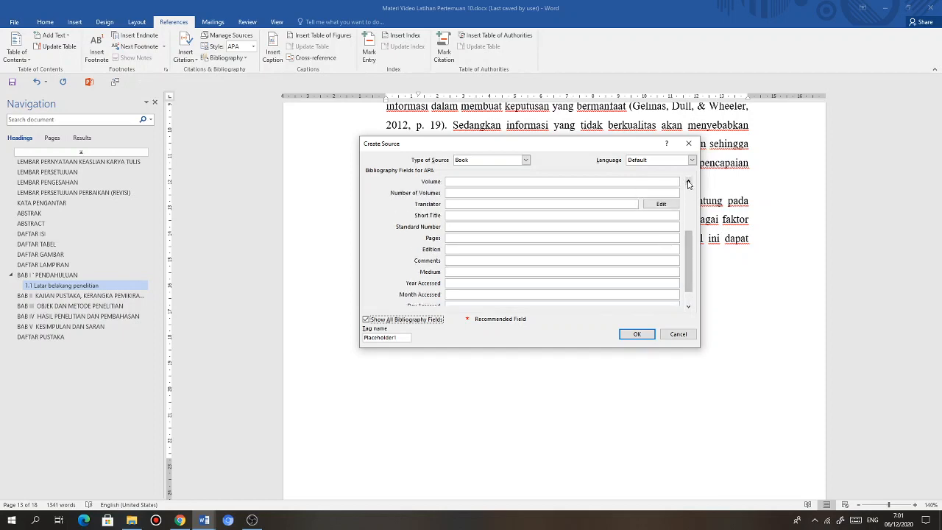
click(688, 182)
click(689, 183)
click(688, 183)
click(689, 182)
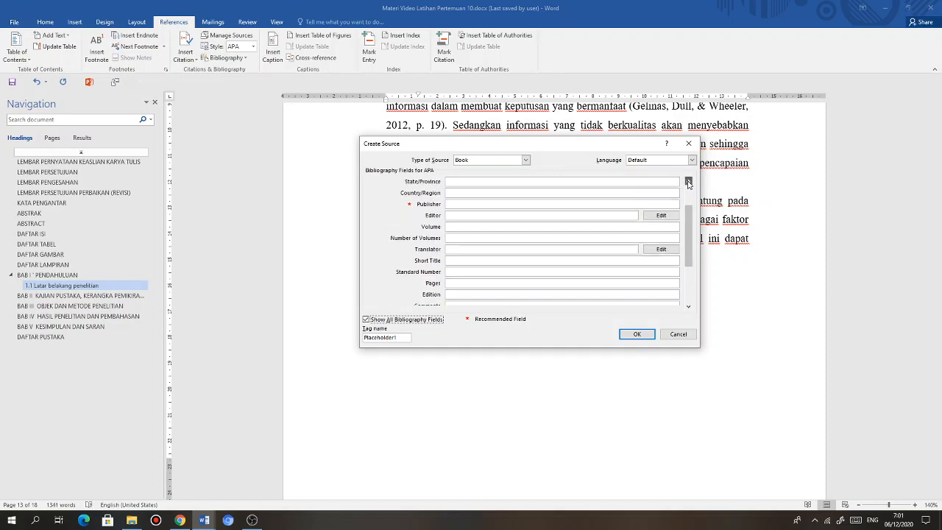
click(689, 182)
click(689, 183)
click(688, 183)
click(689, 182)
click(688, 182)
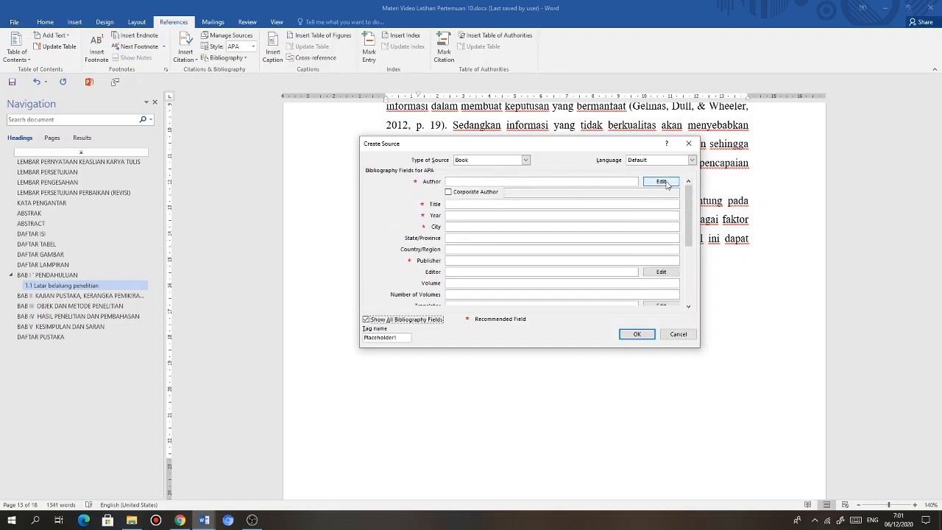
- Add the first author of the new book source, with last name, first name and middle initial
click(665, 184)
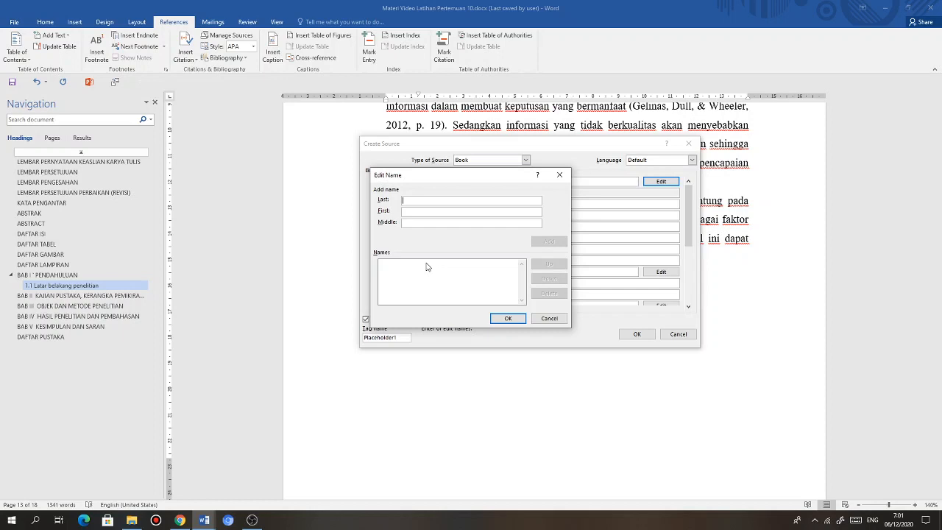
text(Bod)
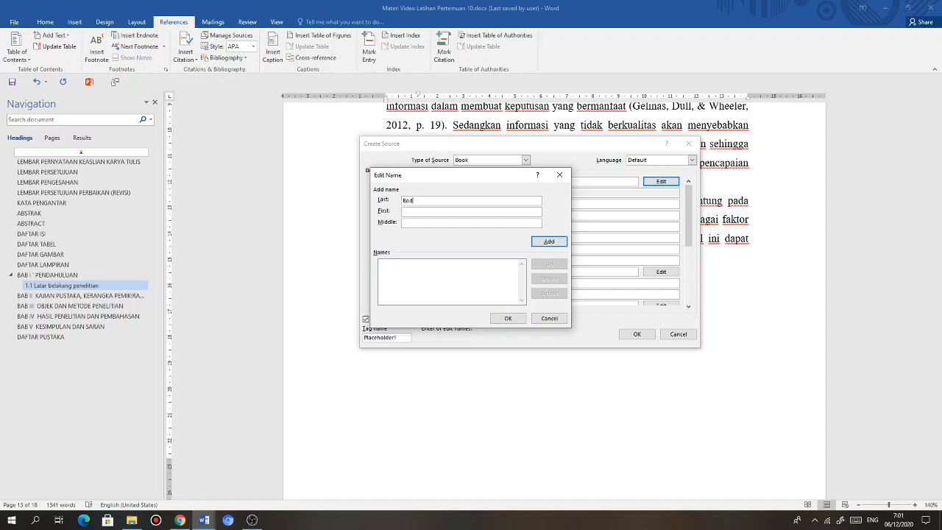
text(nar)
key(Tab)
text(George)
click(550, 242)
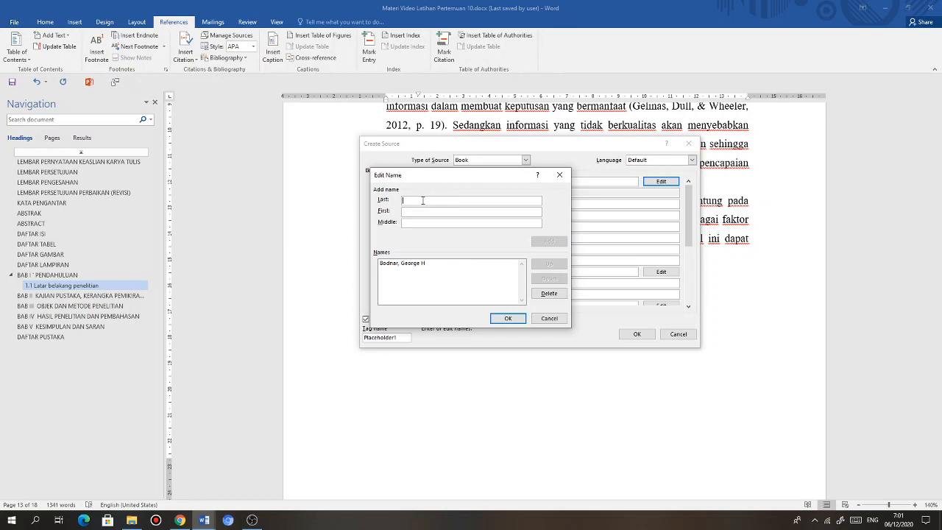
- Add the book's second author with last name, first name and middle initial, and accept the author list
text(Hopw)
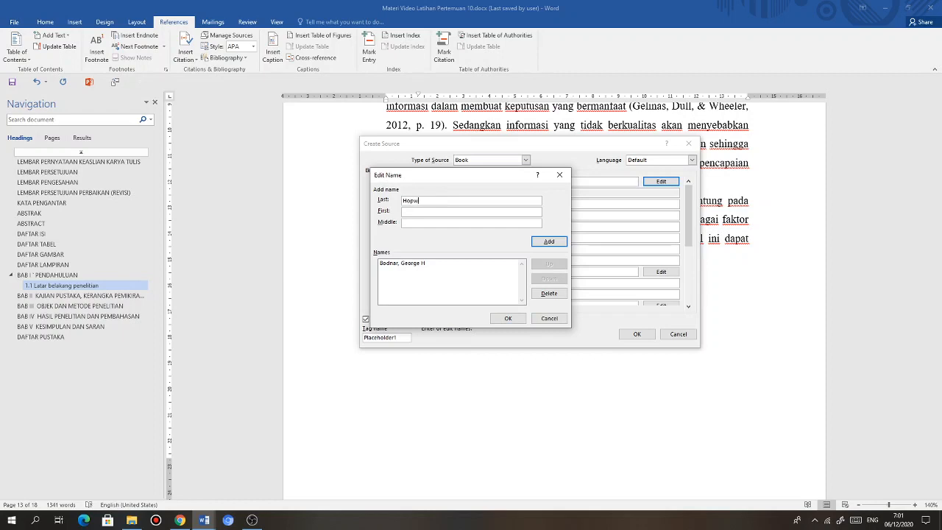
text(ood)
key(Tab)
text(William)
key(Tab)
text(S)
click(545, 242)
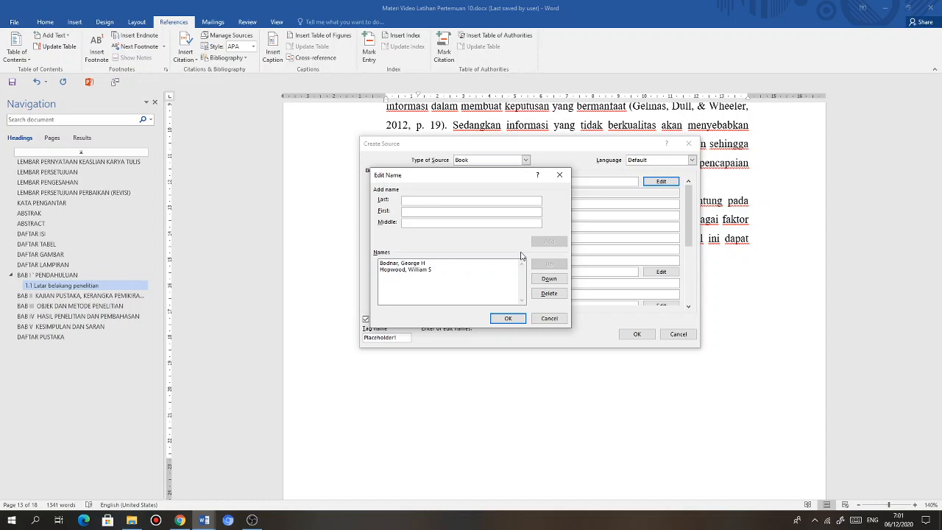
click(507, 318)
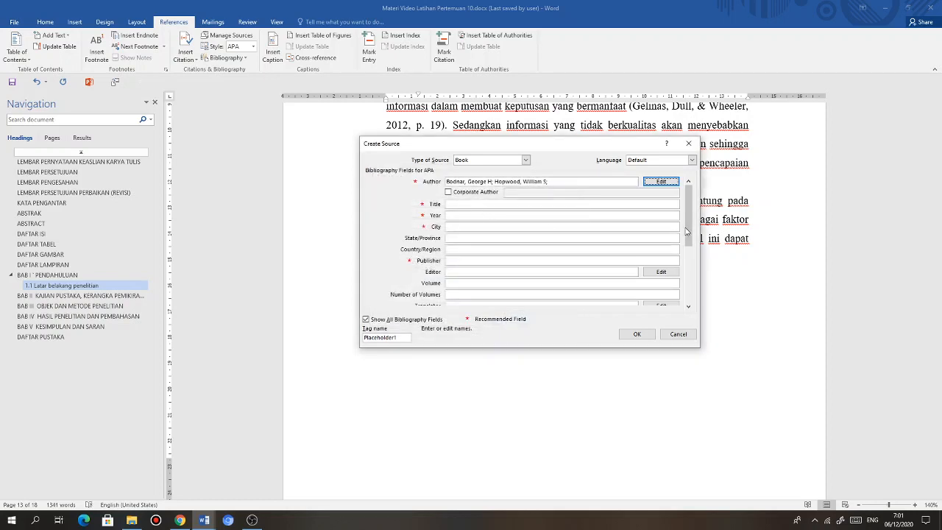
- Check the remaining fields of the book source for where the translator and edition details belong
drag(686, 231, 692, 212)
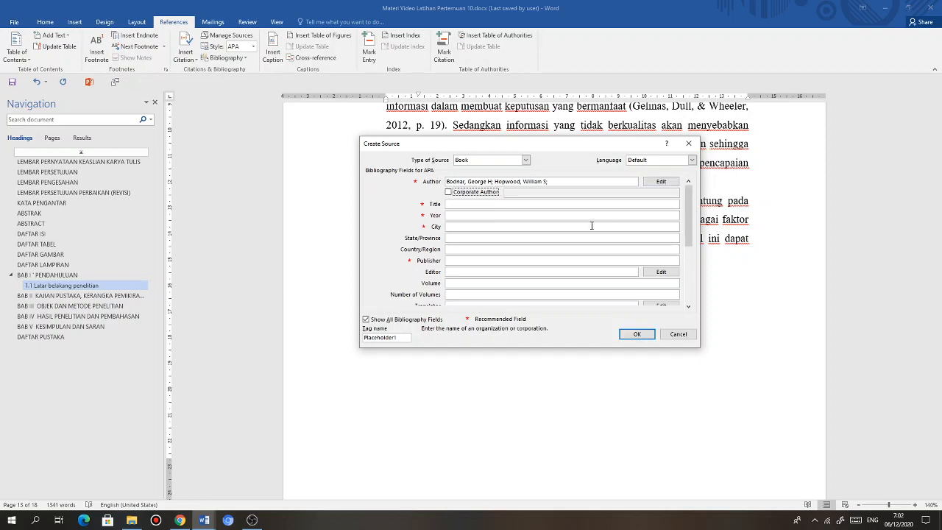
click(688, 307)
click(688, 307)
click(688, 307)
click(688, 308)
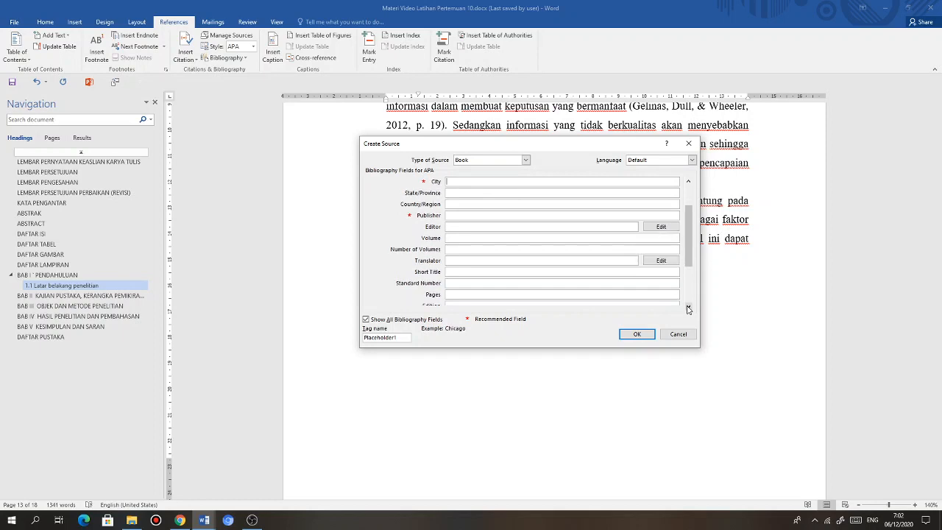
click(688, 307)
click(688, 307)
click(688, 307)
click(688, 307)
click(688, 307)
click(688, 307)
click(687, 307)
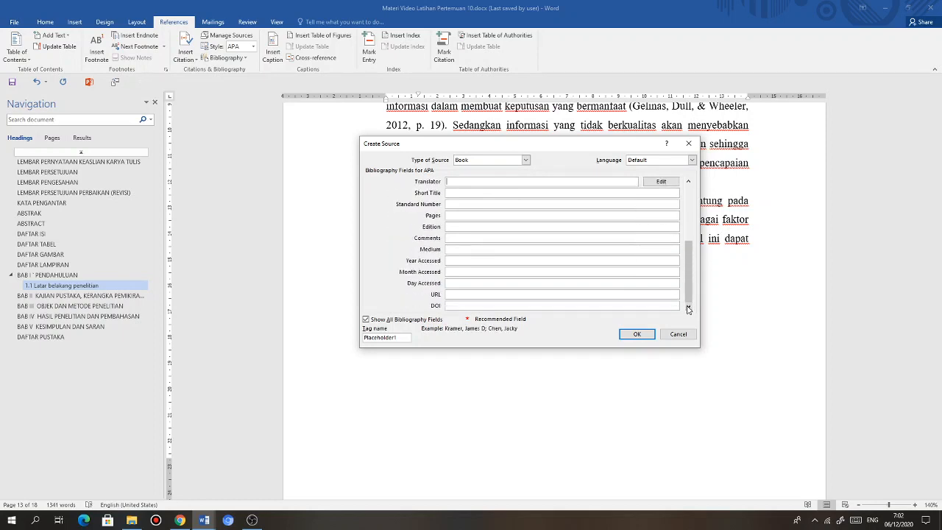
drag(691, 294, 691, 232)
- Fill in the book source with title "Sistem Informasi Akuntansi", year 2006, city Yogyakarta and publisher ANDI
click(469, 204)
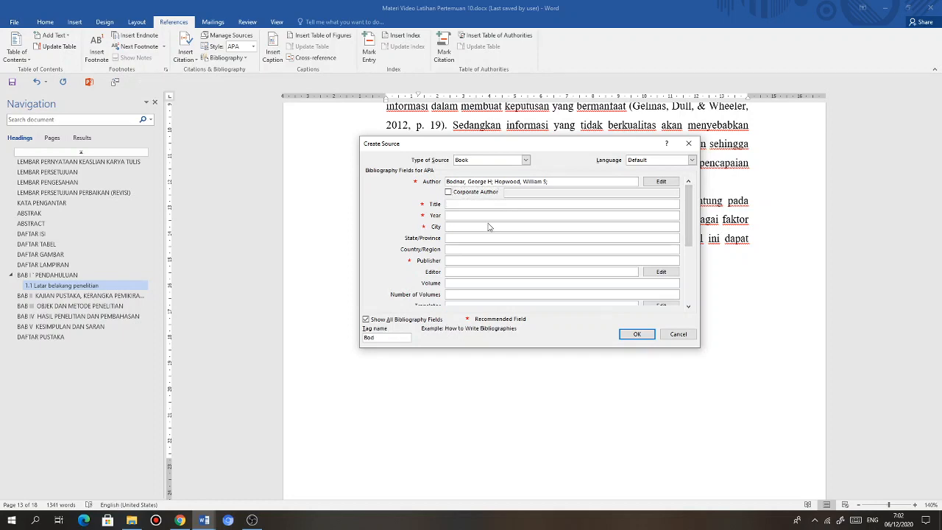
text(Sistem Informasi Akuntansi)
key(Tab)
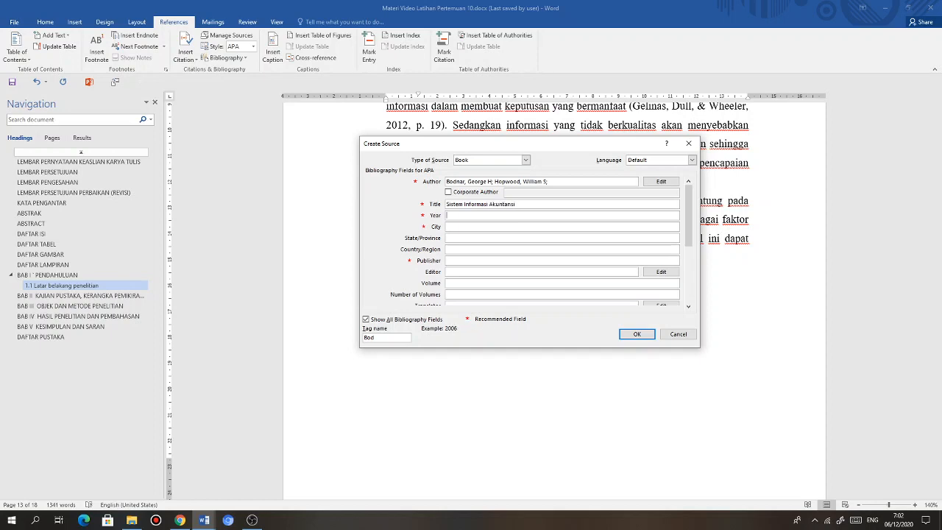
text(2006)
key(Tab)
text(Yogyakarta)
click(469, 260)
text(ANDI)
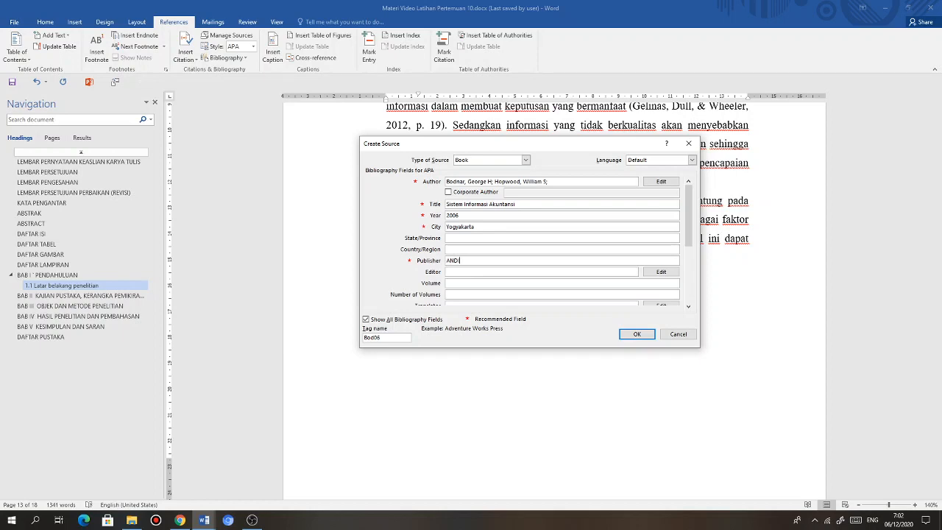
- Add the first translator of the book source, with last, first and middle name
click(451, 271)
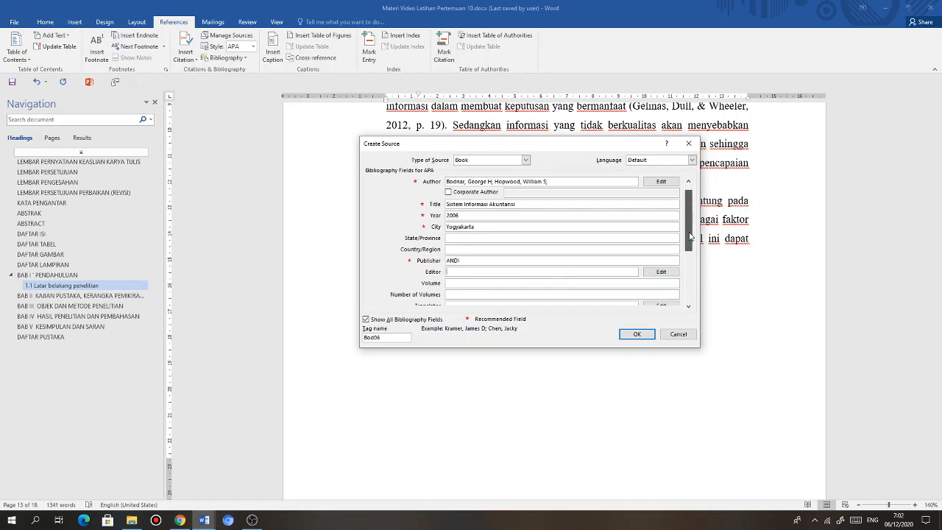
scroll(690, 235, down, 1)
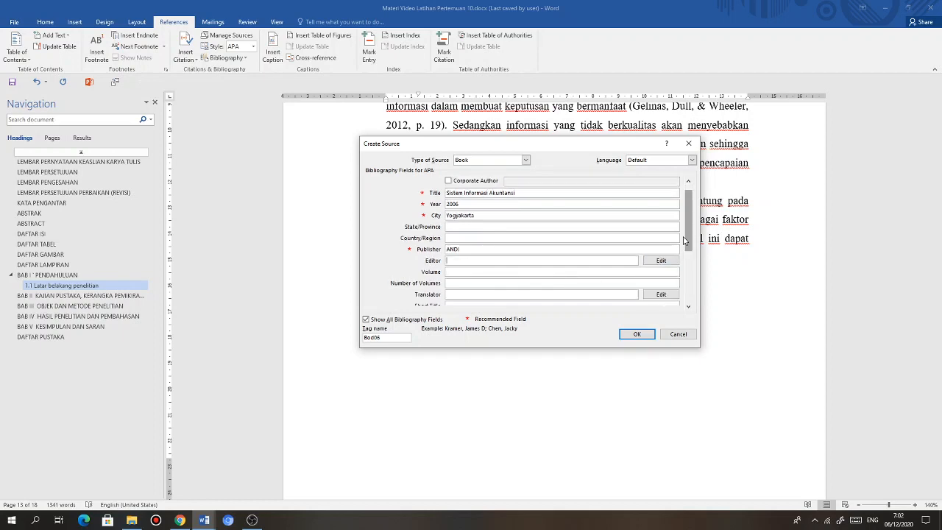
click(688, 307)
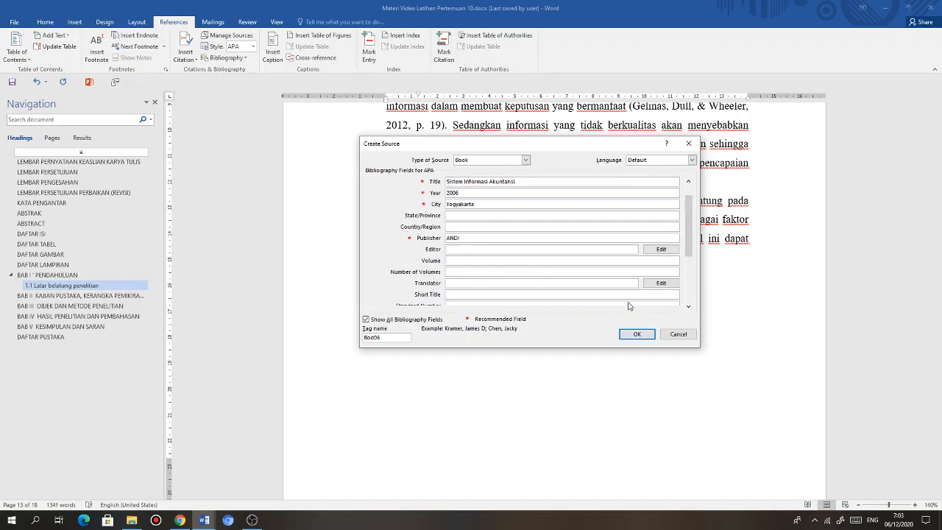
click(661, 283)
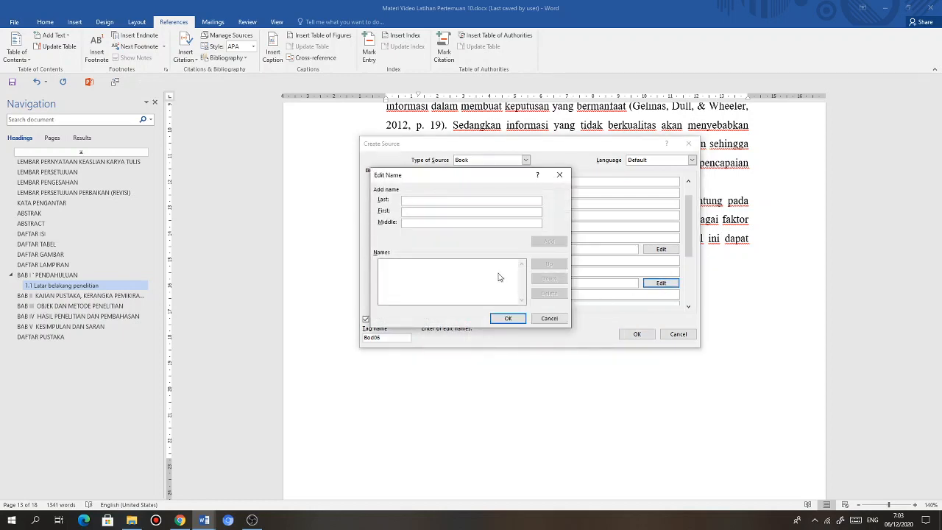
click(408, 202)
text(Jul)
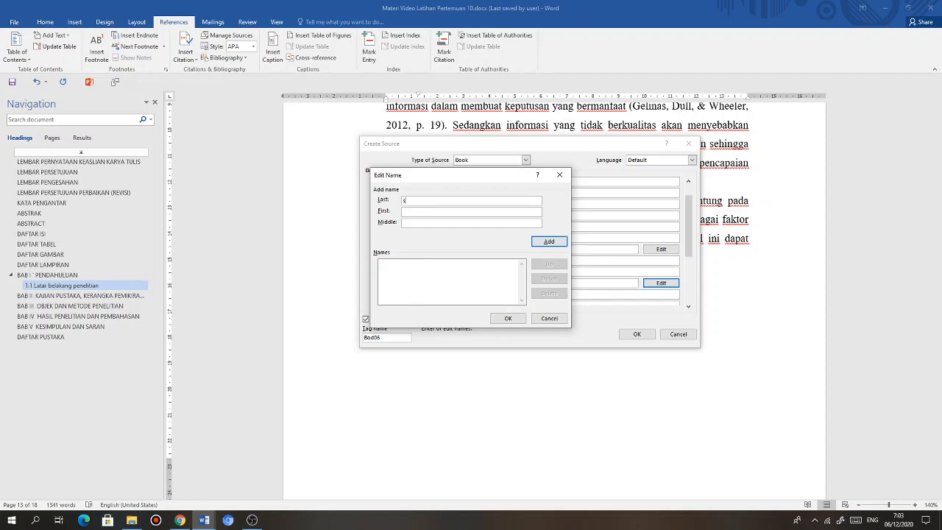
key(BackSpace)
key(BackSpace)
key(BackSpace)
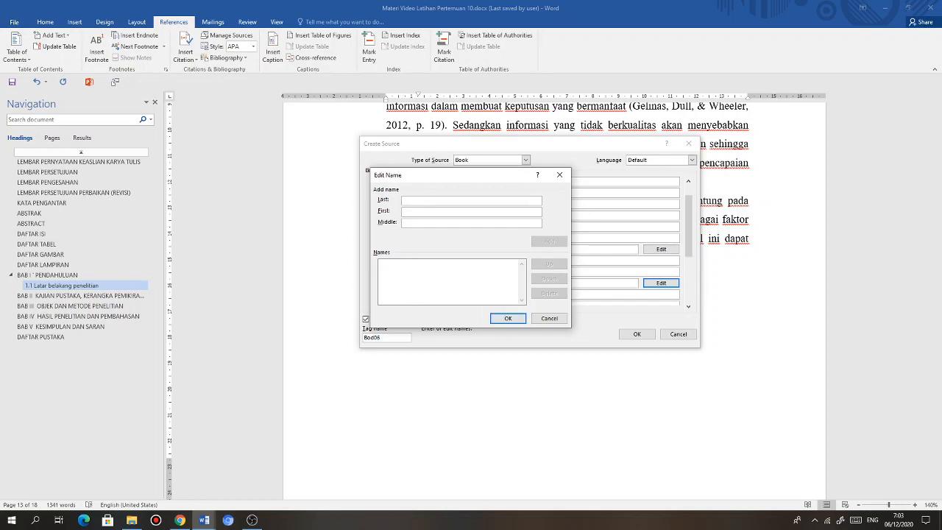
text(Saputra)
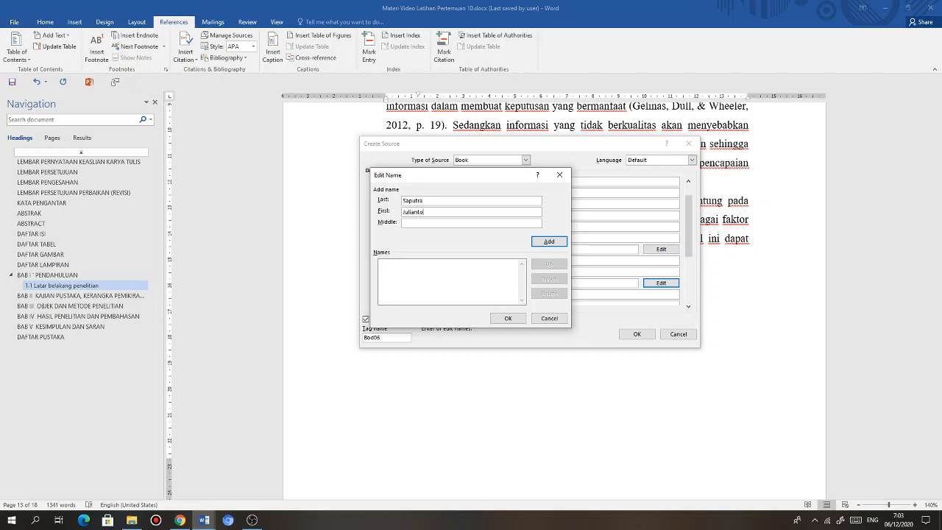
text(gung)
click(544, 245)
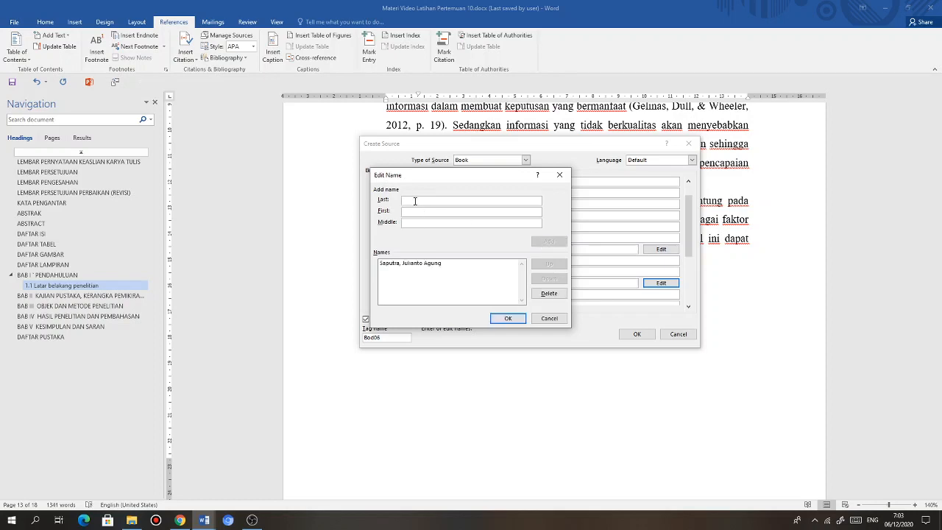
- Add the book's second translator with last and first name, and accept the translator list
text(Setiawati)
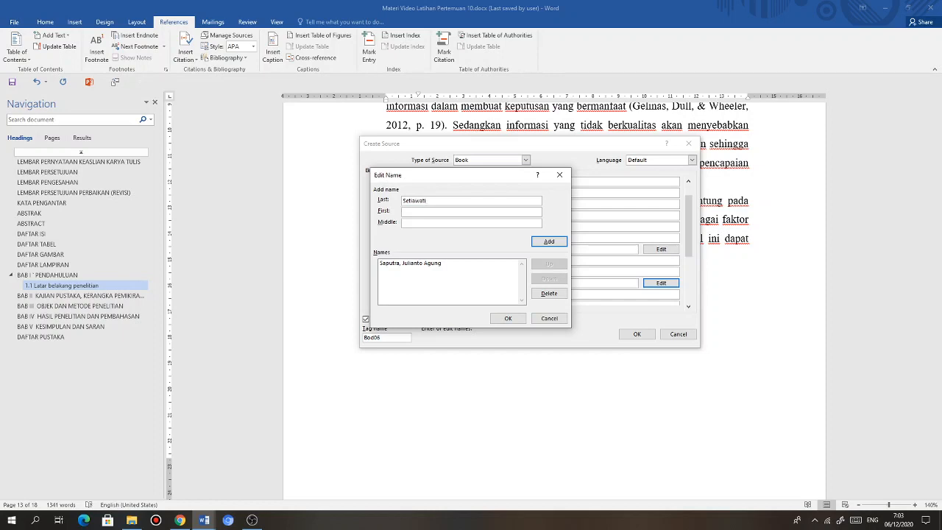
text(Lilis)
click(548, 242)
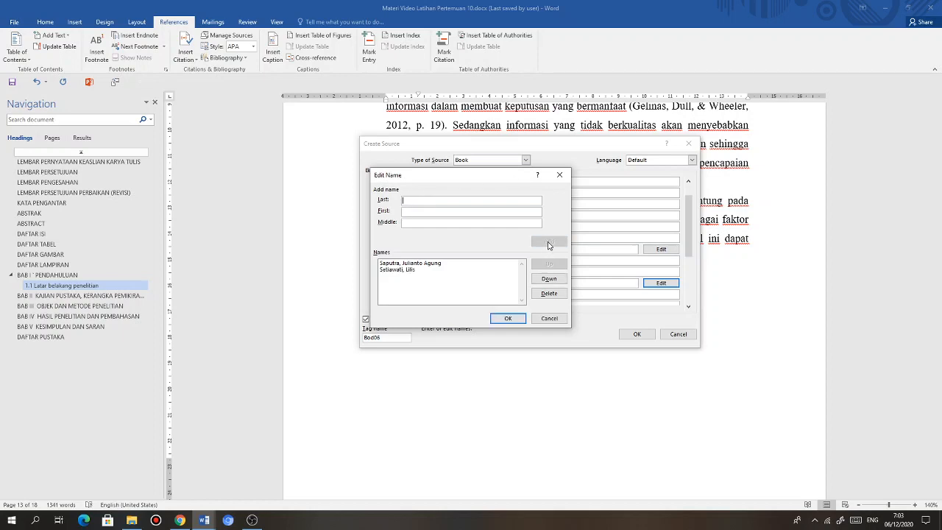
click(507, 319)
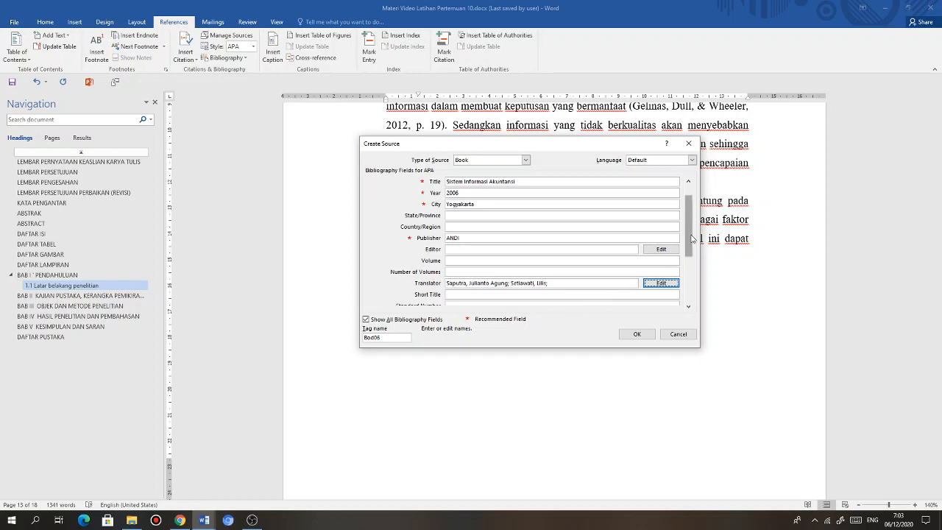
- Set the edition of the book source to 9th
drag(692, 239, 688, 254)
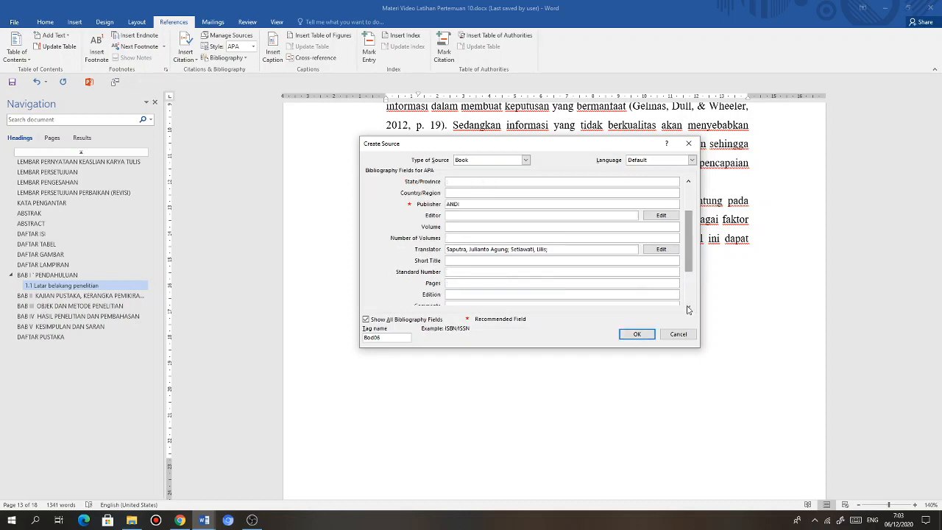
click(469, 294)
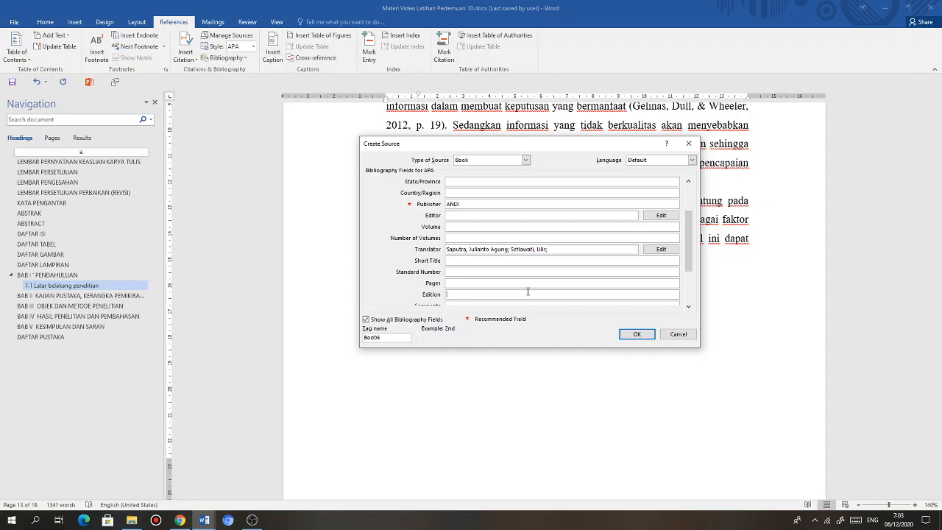
text(Edisi)
key(BackSpace)
key(BackSpace)
key(BackSpace)
key(BackSpace)
key(BackSpace)
text(9th)
click(689, 306)
click(689, 306)
click(688, 306)
click(688, 306)
click(689, 306)
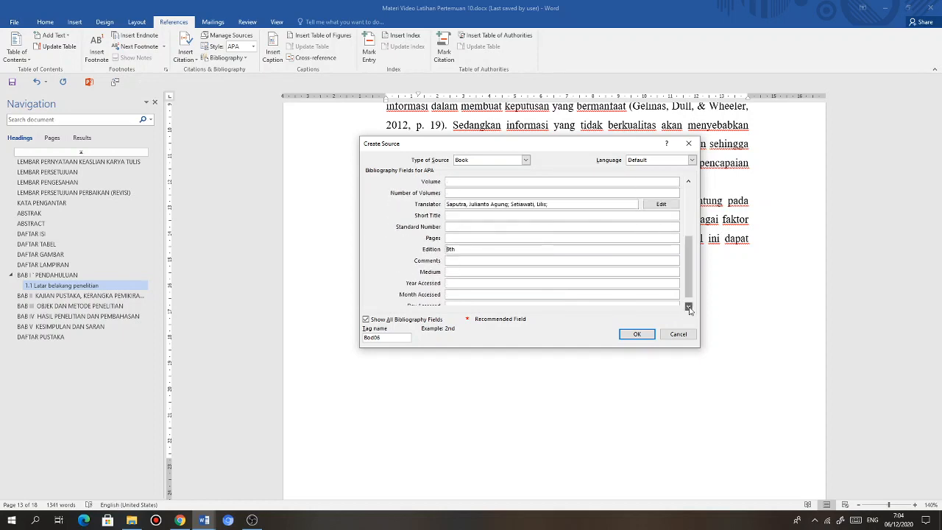
- Review the remaining fields of the 2006 book source and accept it to insert its citation at the paragraph's end
click(689, 306)
drag(689, 299, 693, 225)
click(632, 238)
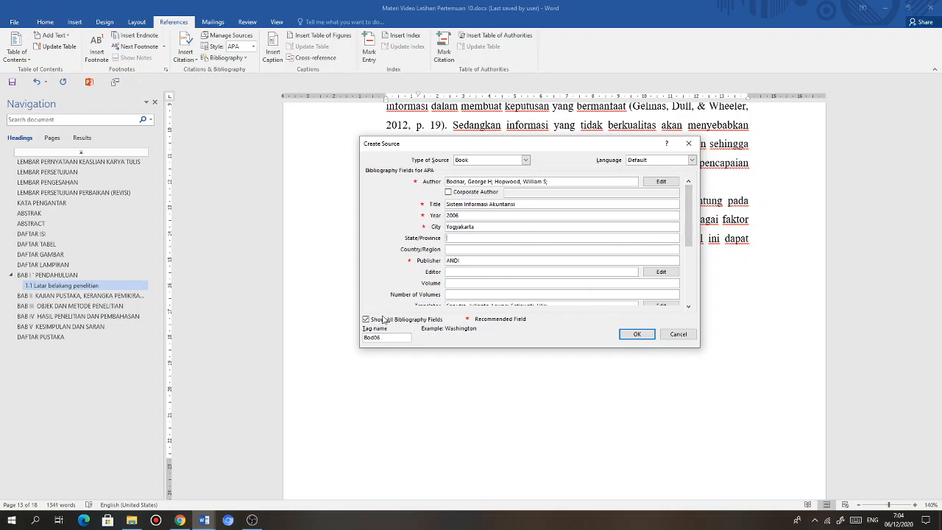
click(636, 335)
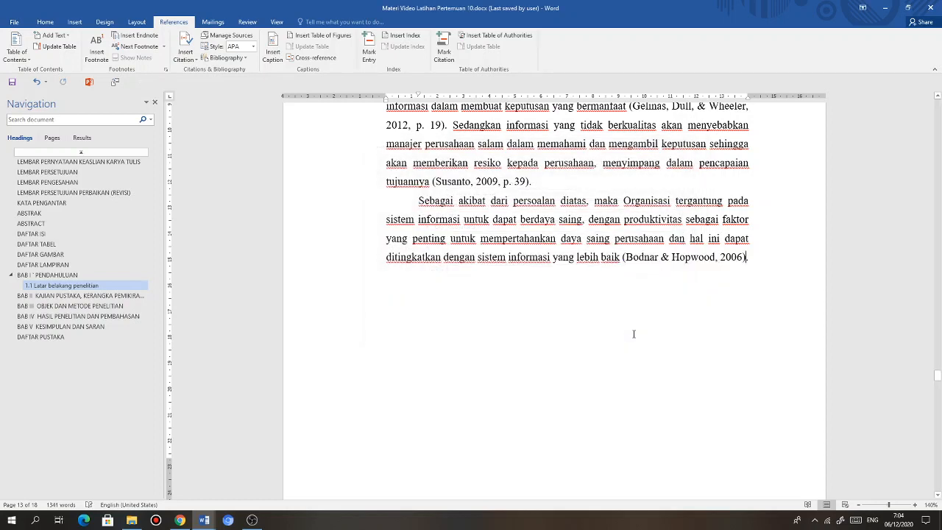
- Begin the next sentence with "Selanjutnya" in the same paragraph, following the period after the new 2006 citation
click(717, 260)
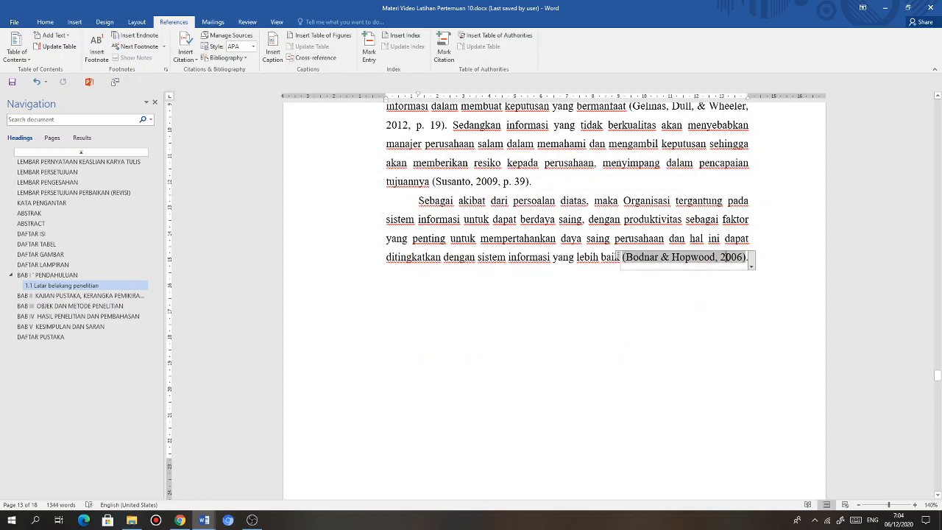
click(765, 263)
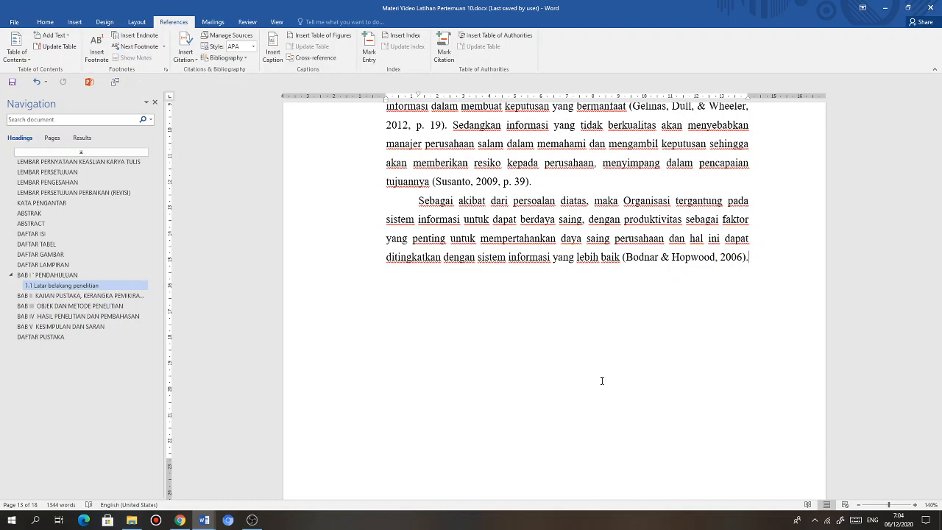
key(Return)
text(Selanjutnya)
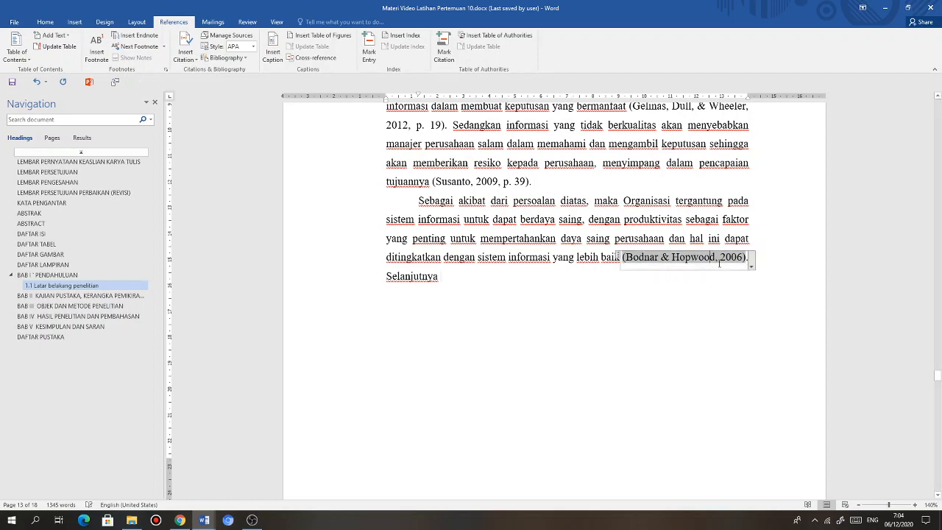
- Add page number 3 to the 2006 citation in front of "Selanjutnya"
right_click(750, 265)
click(666, 276)
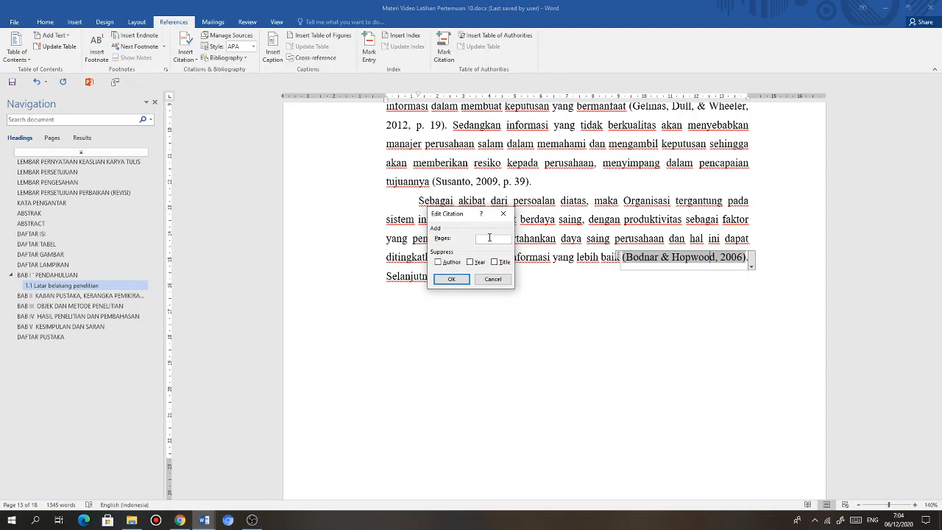
text(3)
click(451, 279)
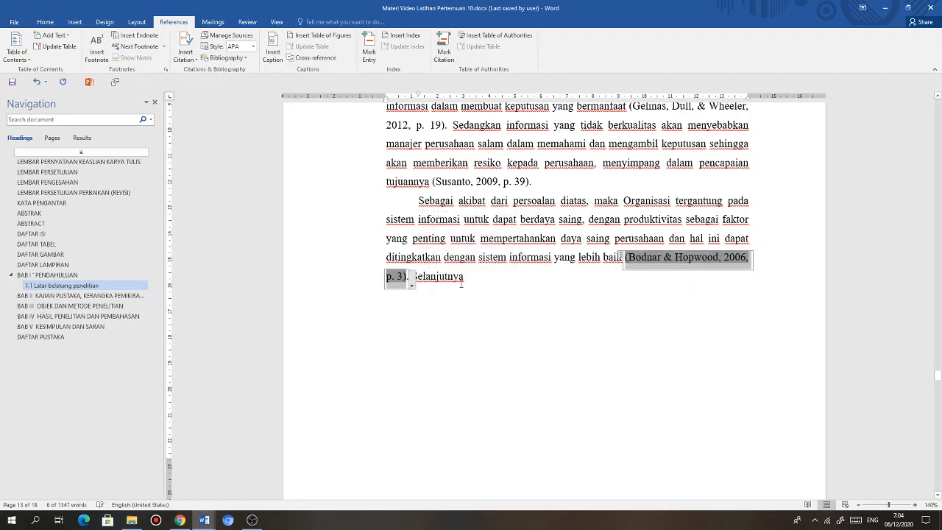
- Insert a citation of the 2006 book "Sistem Informasi Akuntansi" after "Selanjutnya" and set its page number to 3
click(474, 280)
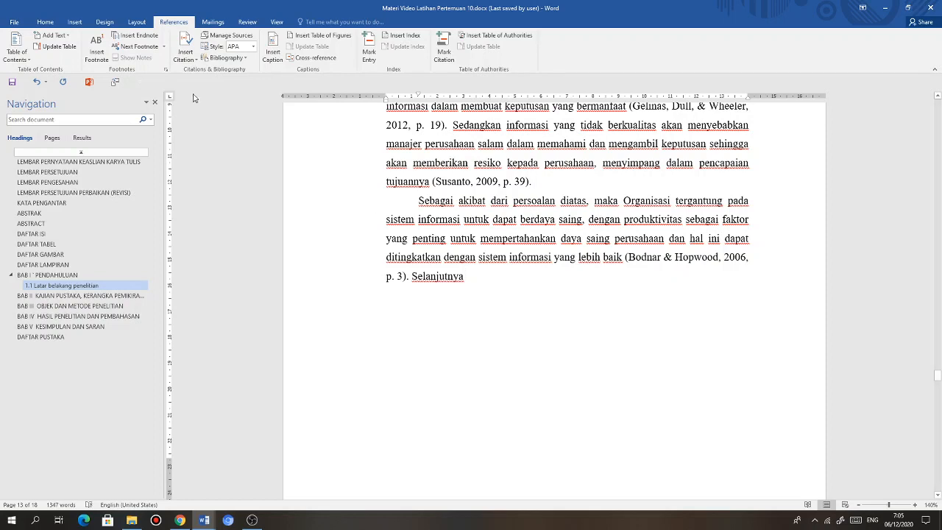
click(195, 60)
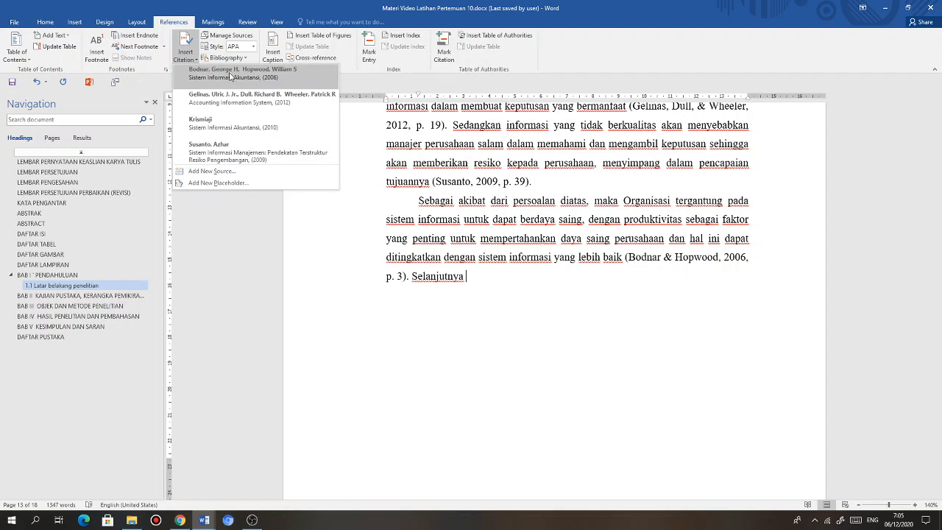
click(230, 73)
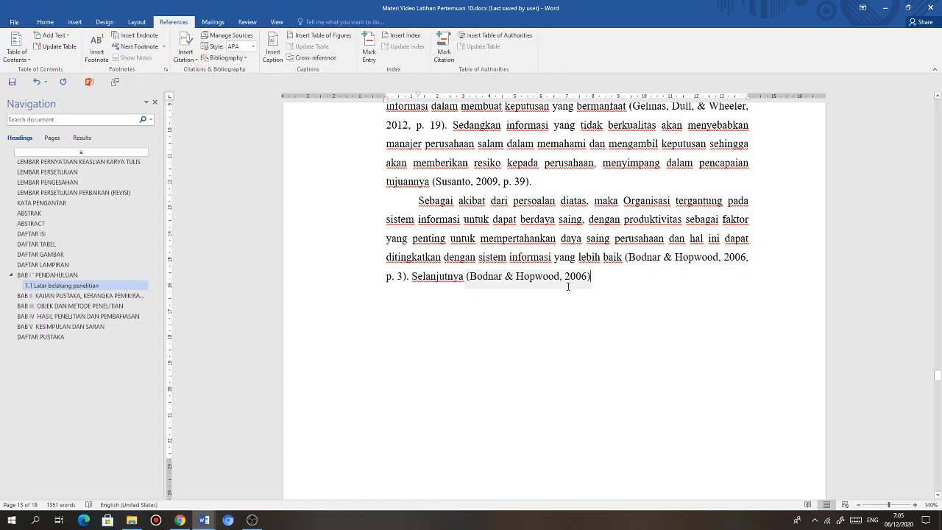
click(602, 282)
click(596, 284)
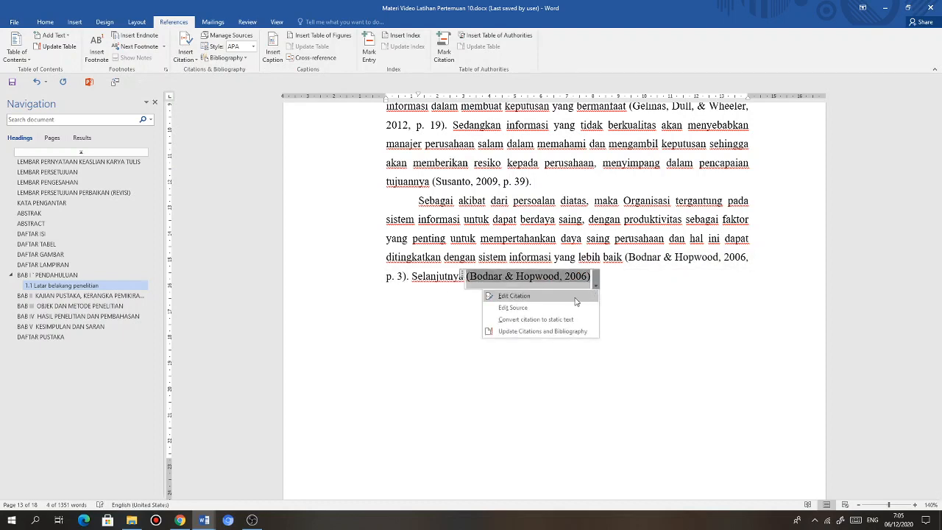
click(566, 296)
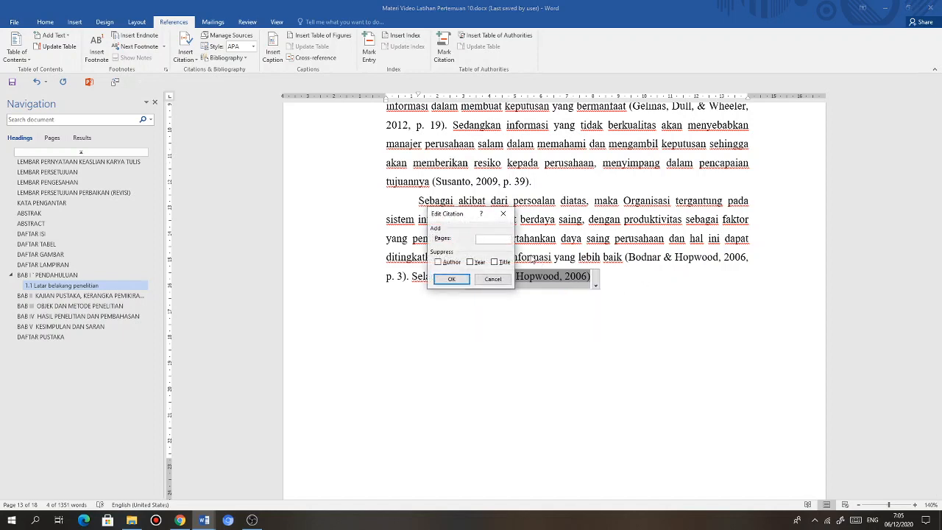
text(3)
click(451, 279)
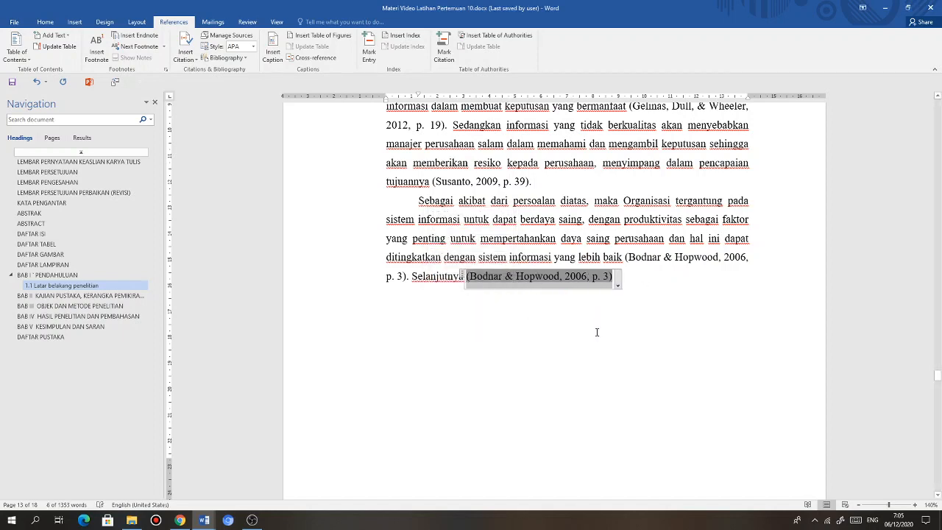
- Continue with "menjelaskan akuntansi sebagai suatu sistem informasi" through "kelompok orang.", then define "Sistem informasi akuntansi", ending in "pengambilan keputusan di bidang keuangan"
click(637, 280)
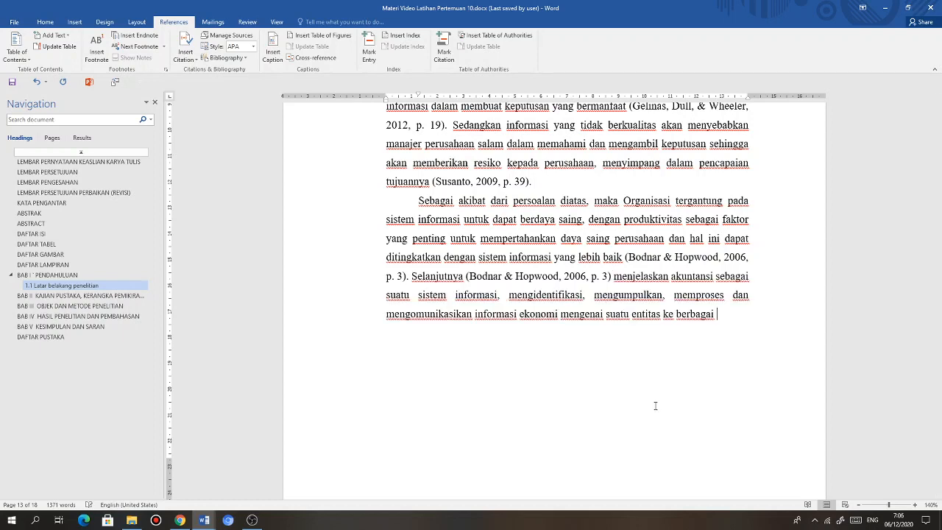
text(kelompok)
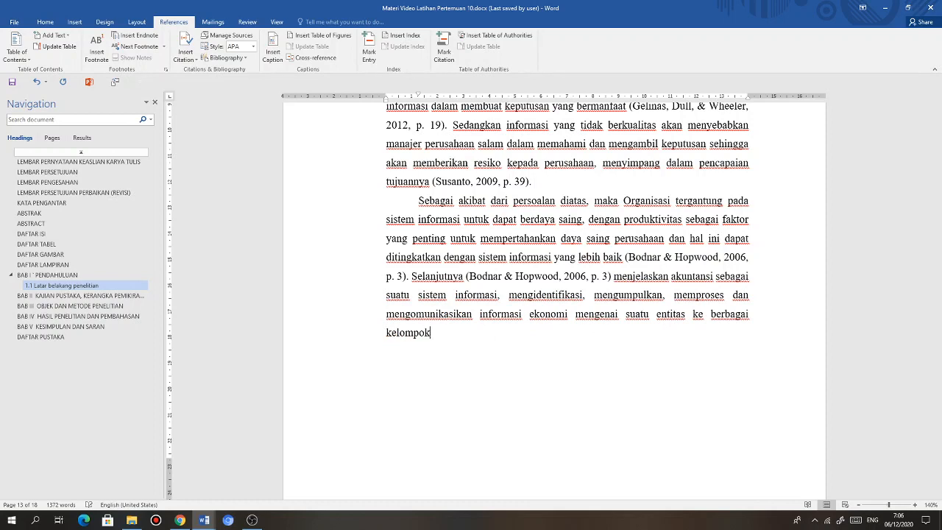
text( orang. Sistem informasi aku)
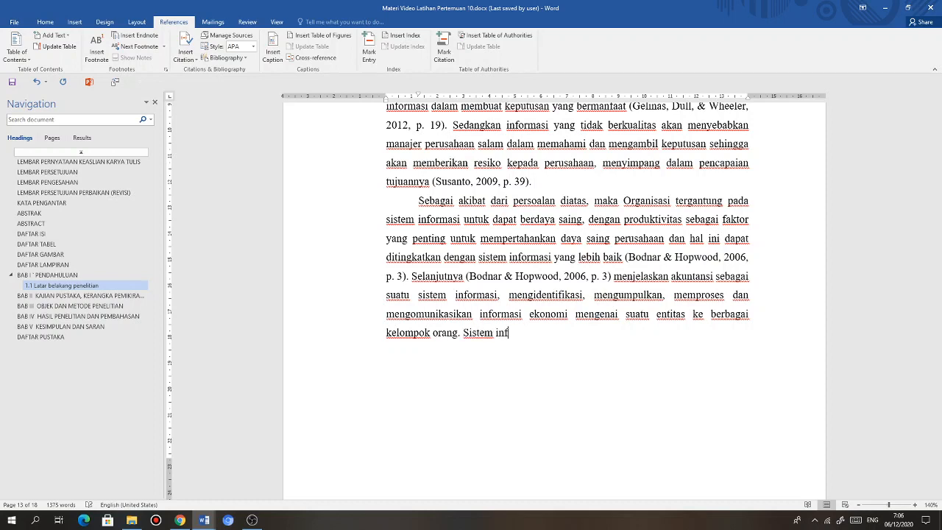
text(ntansi didefinisikan sebagai kumpulan dari)
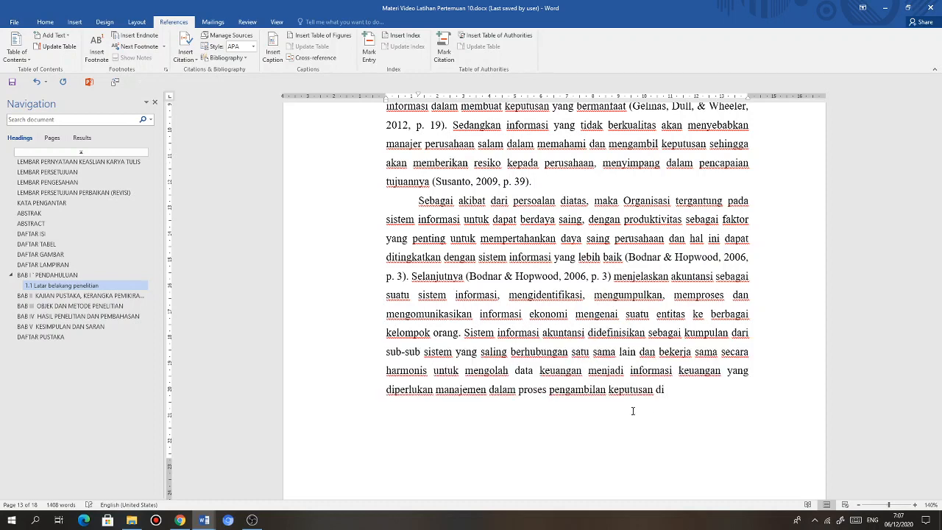
text(bidang keuangan)
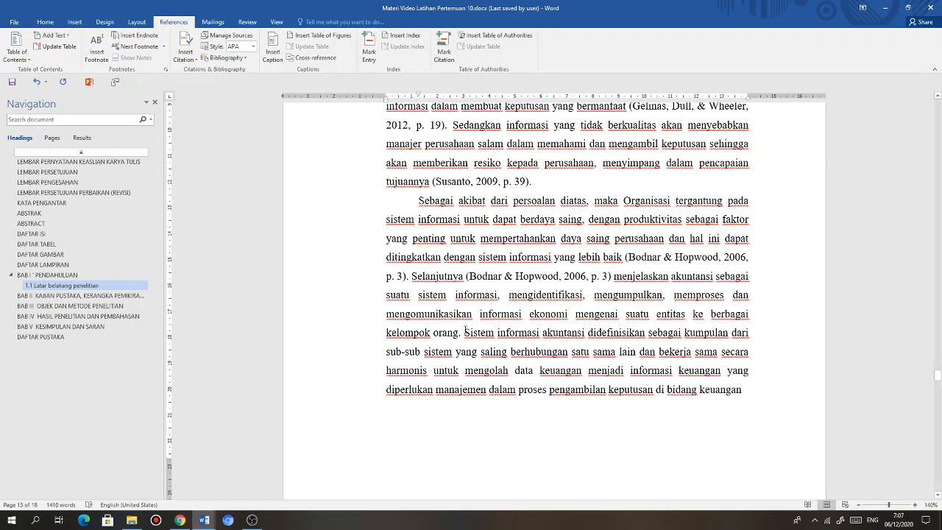
- Create a new book source for the citation after "di bidang keuangan" and add its author with last and first name
drag(464, 330, 734, 401)
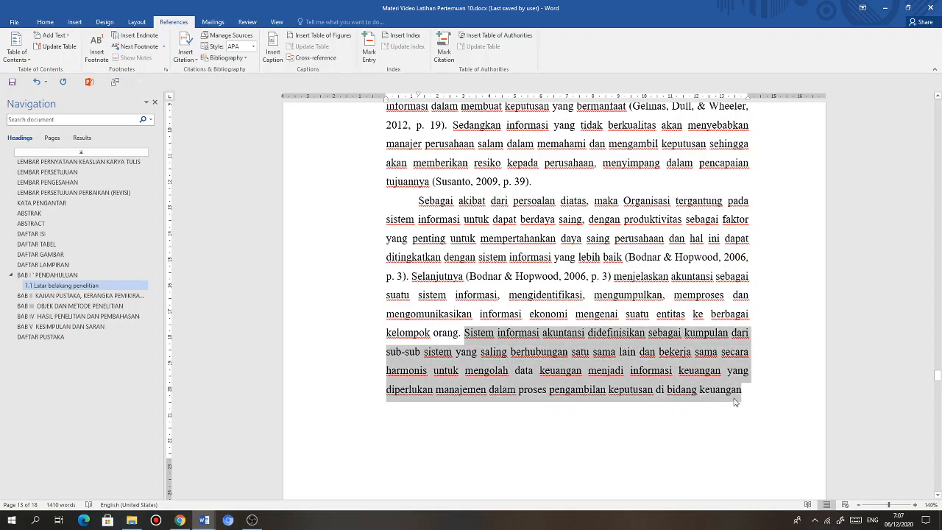
click(750, 403)
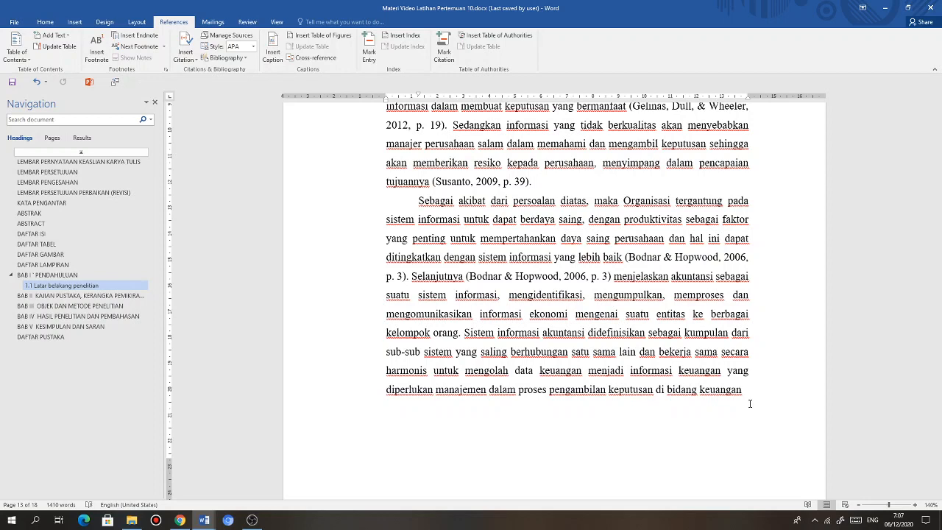
click(185, 57)
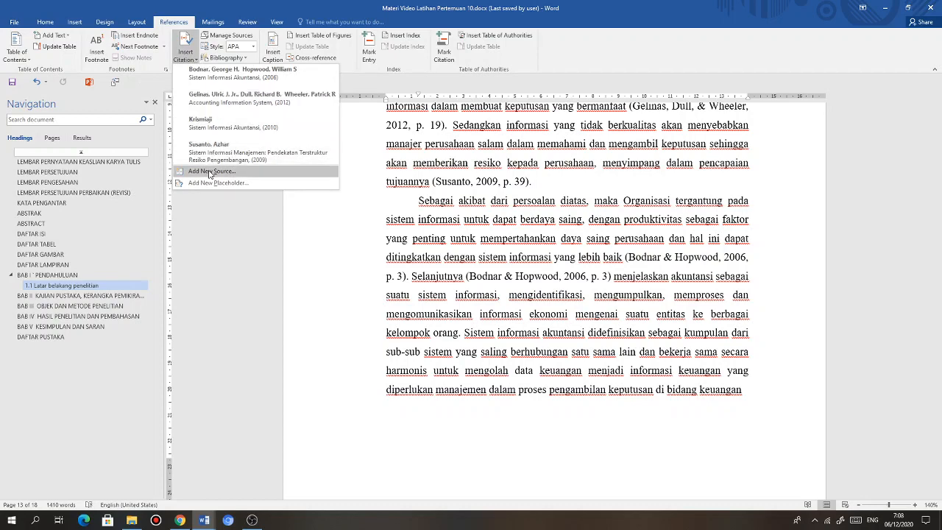
click(210, 172)
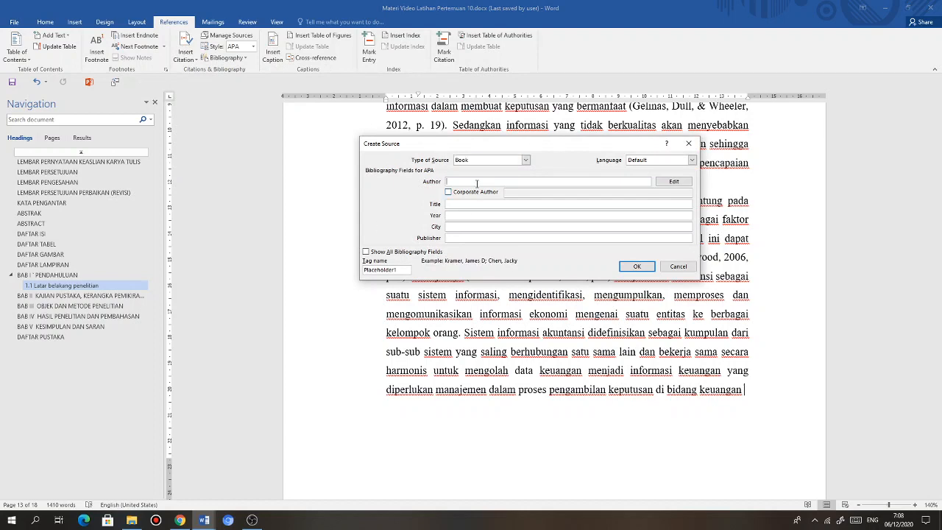
click(674, 181)
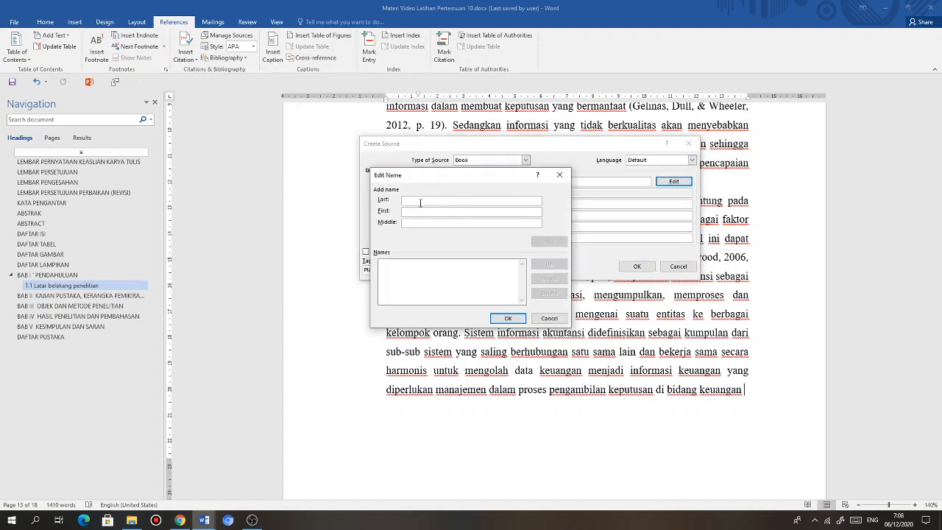
text(Susant)
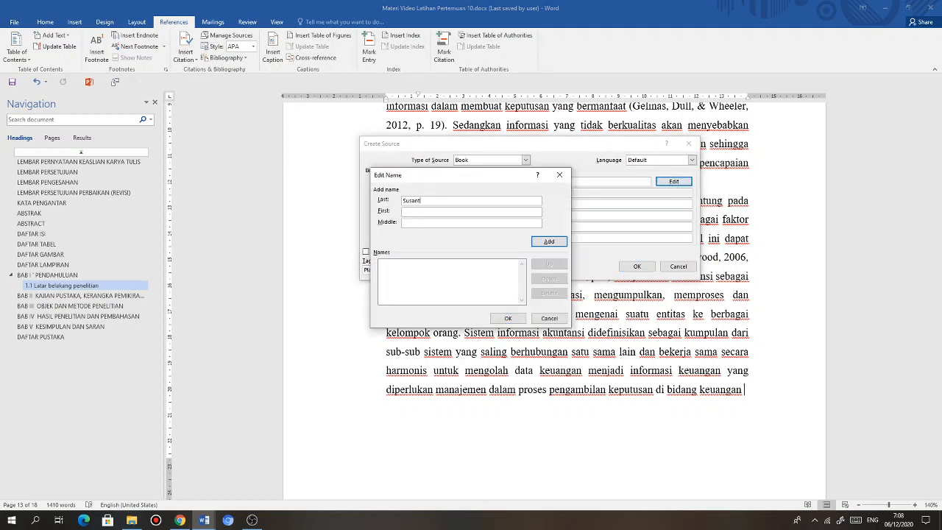
text(oAzhar)
click(548, 241)
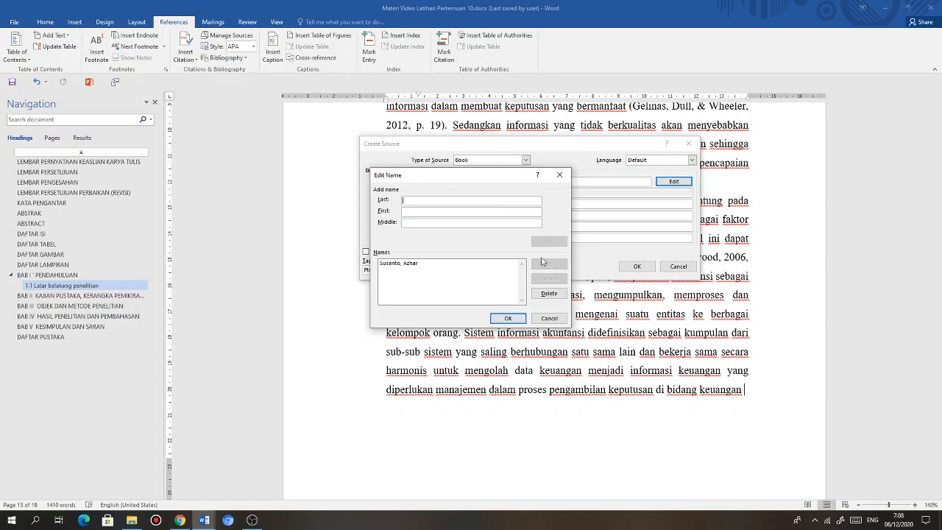
click(507, 318)
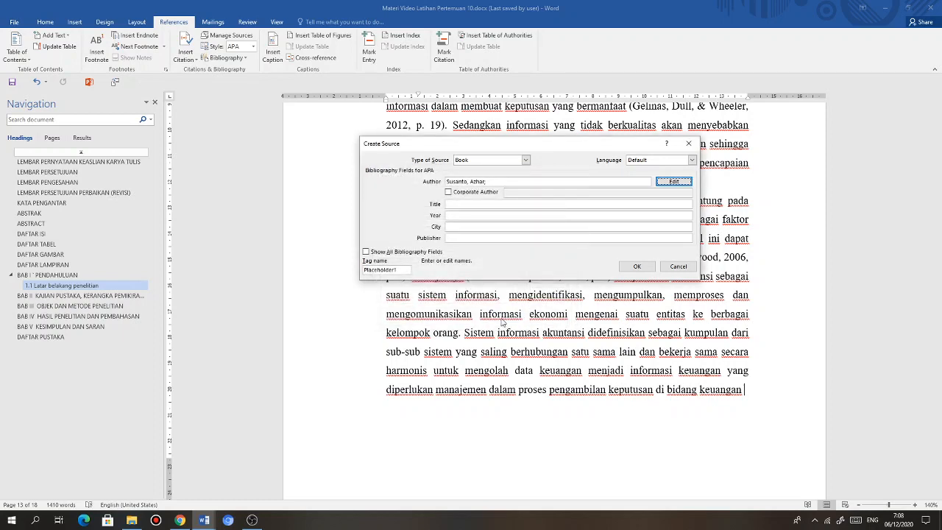
- Fill in title "Sistem Informasi Akuntansi: Struktur Pengendalian Resiko Pengembangan", year 2008, city Bandung and publisher Lingga Jaya for the book source
click(471, 204)
text(Sis)
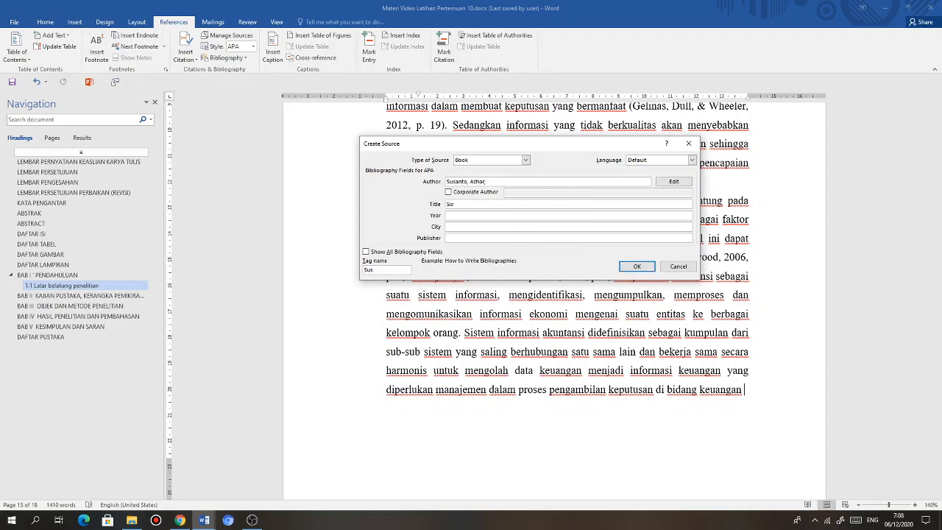
text(tem Informasi Akuntansi:)
text(Struktur Pengendalian Resiko Pengembangan)
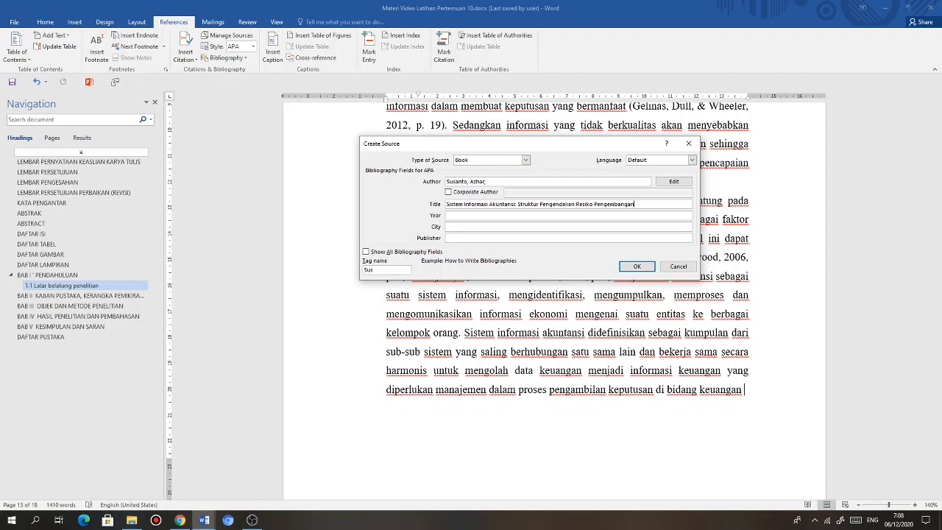
click(464, 216)
text(2008)
click(478, 228)
text(Bandung)
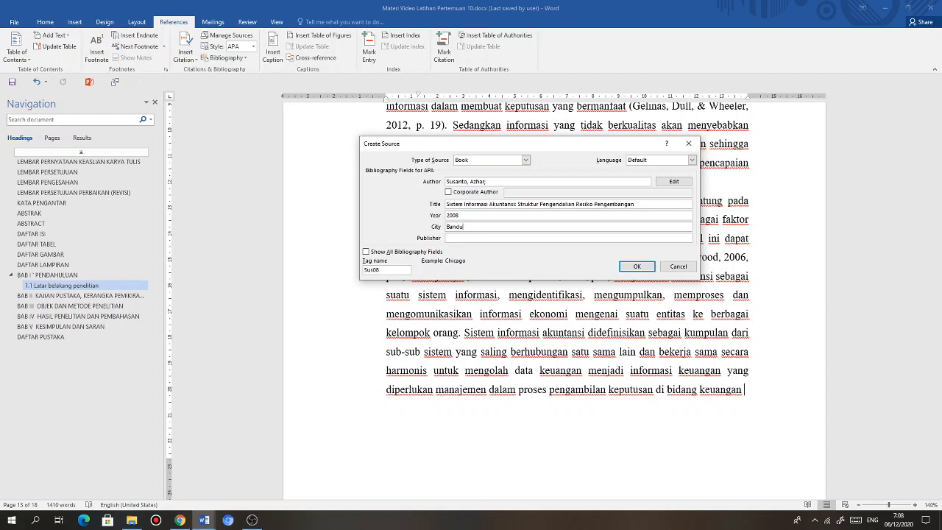
click(451, 238)
text(Lingga Jaya)
- Show all bibliography fields, set the edition to "Edisi Perdana" and accept the source to insert its citation
click(366, 252)
click(688, 307)
click(689, 307)
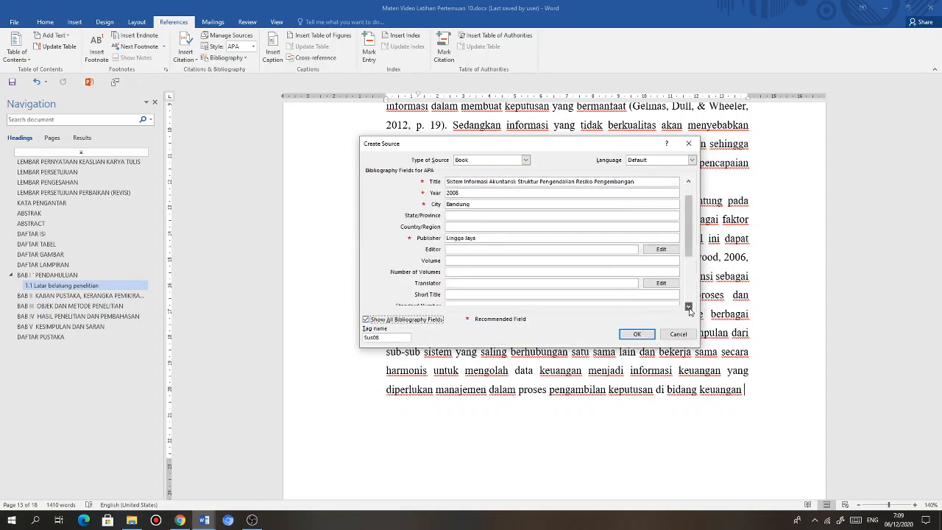
click(688, 307)
click(688, 307)
click(688, 307)
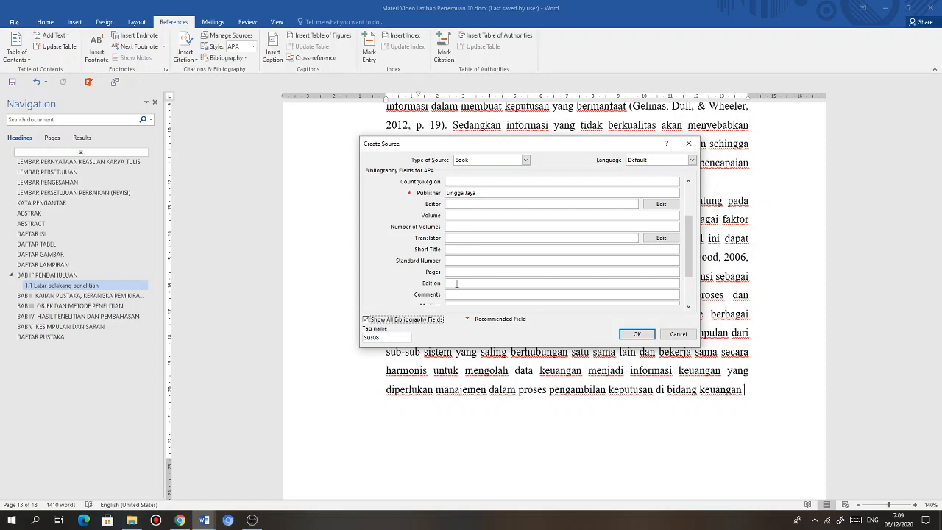
click(456, 283)
text(Edisi Perdana)
click(637, 335)
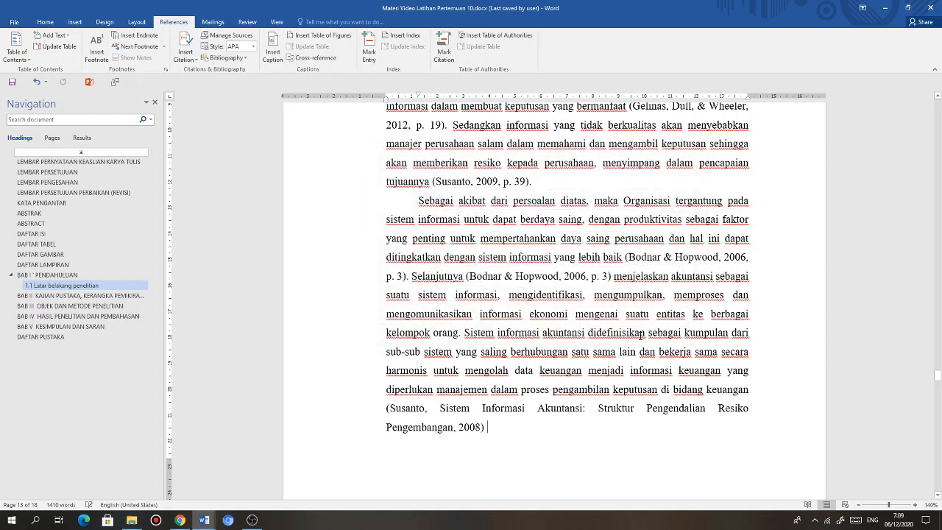
- Edit the citation after "di bidang keuangan" to add page 52 and suppress its title
click(556, 410)
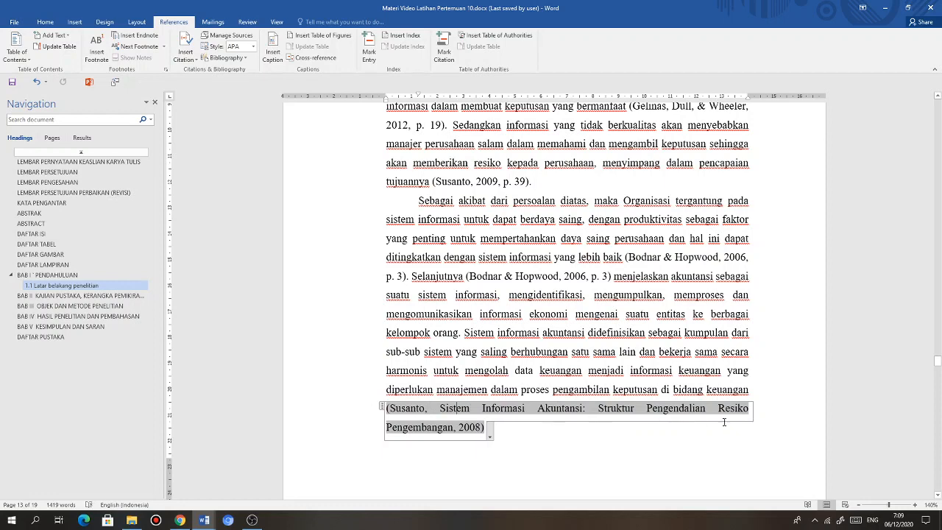
click(490, 439)
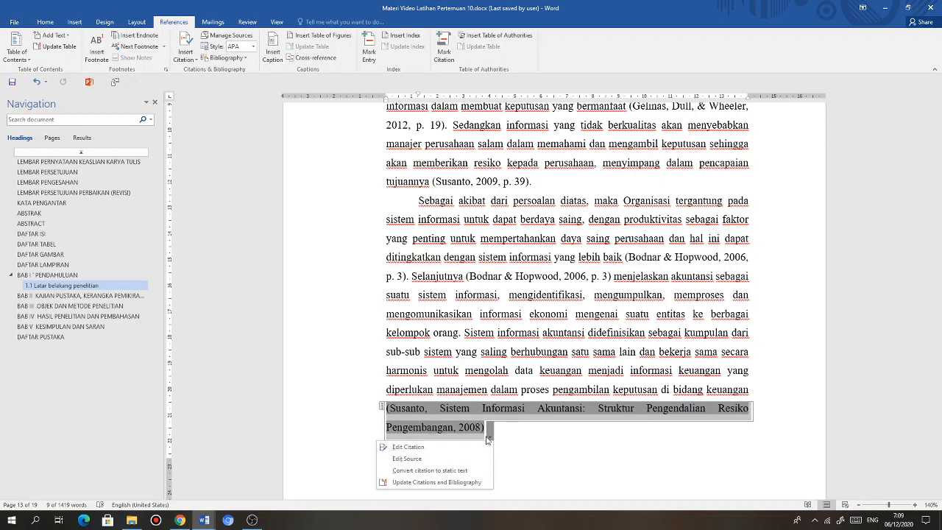
click(427, 448)
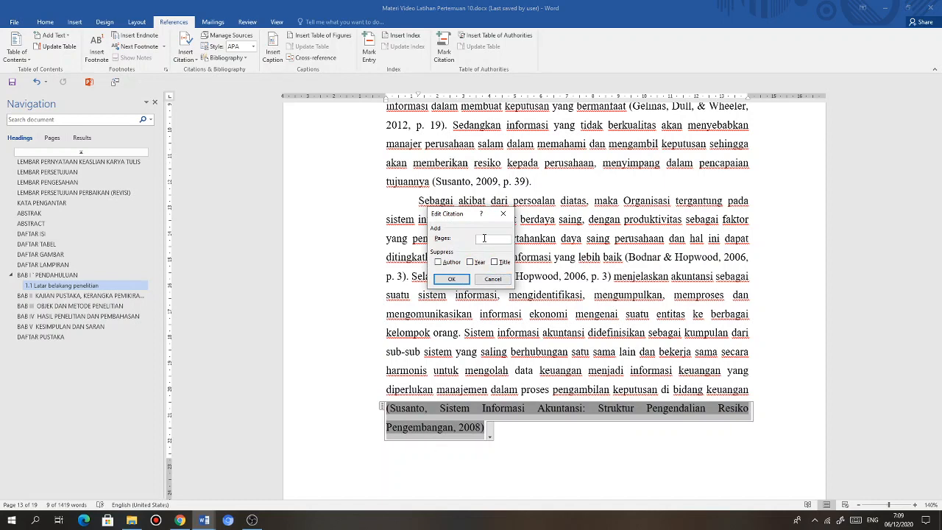
text(52)
click(495, 263)
click(451, 279)
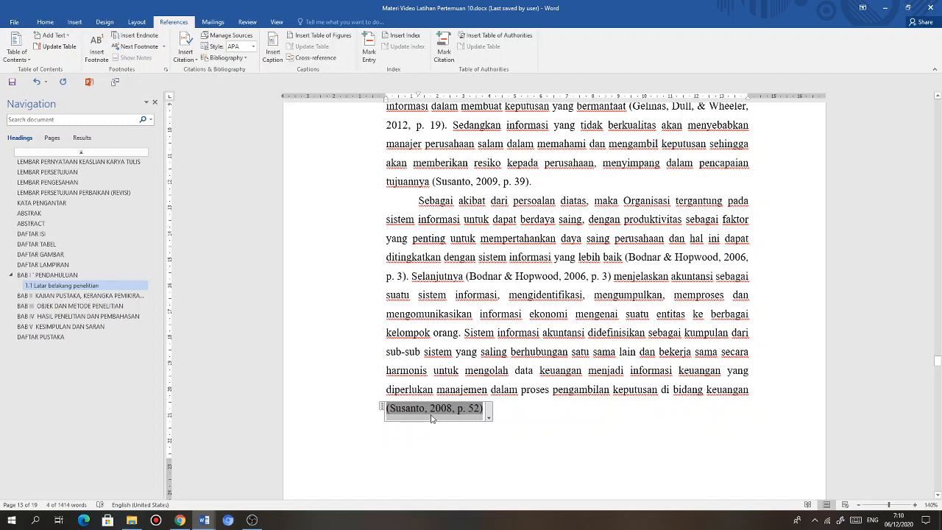
click(430, 413)
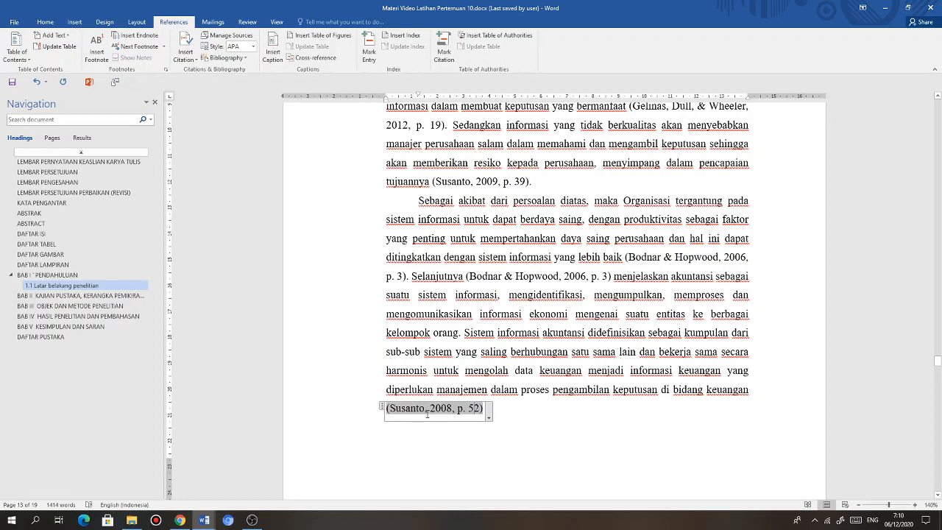
- Check the page and suppression settings of the citation after "Selanjutnya"
click(560, 276)
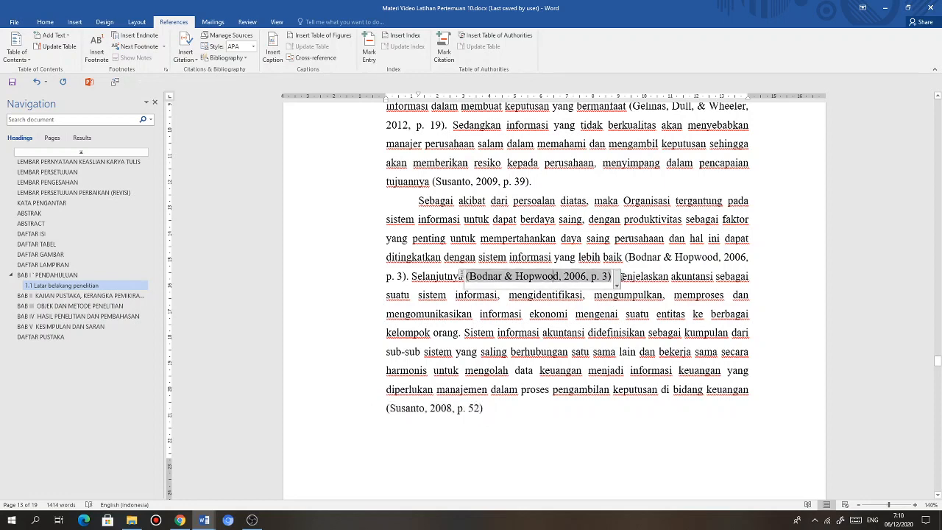
click(616, 285)
click(531, 292)
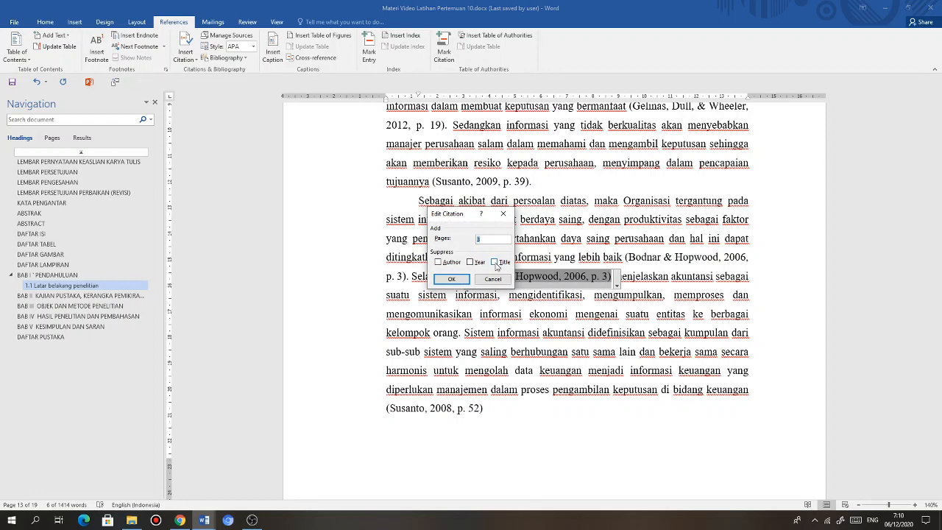
click(458, 282)
- End the paragraph with a period and write a new one from "Sistem informasi akuntansi merupakan sistem" to "berupa informasi kepada user"
click(501, 407)
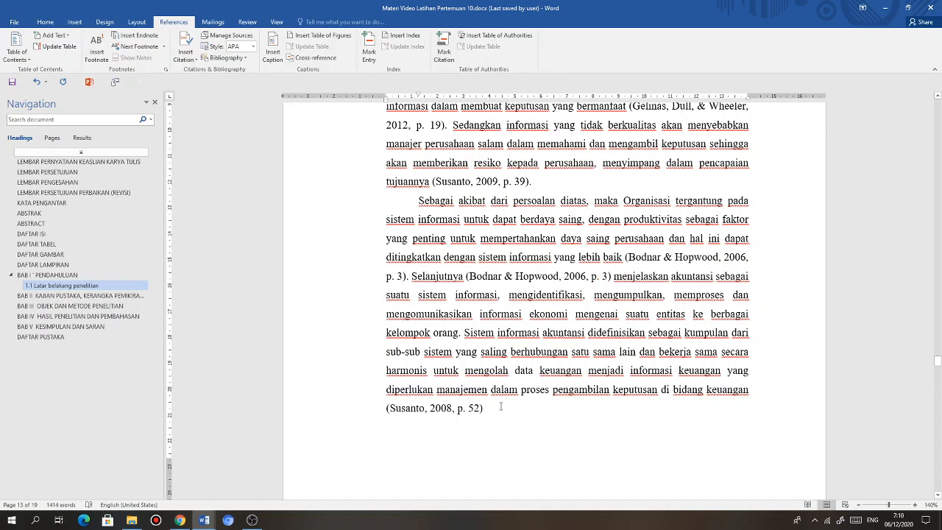
text(.)
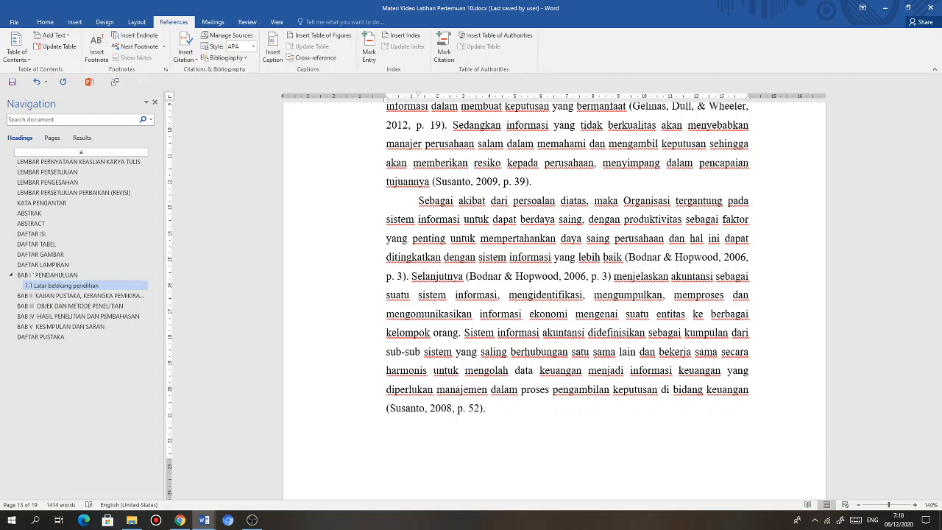
scroll(586, 309, down, 3)
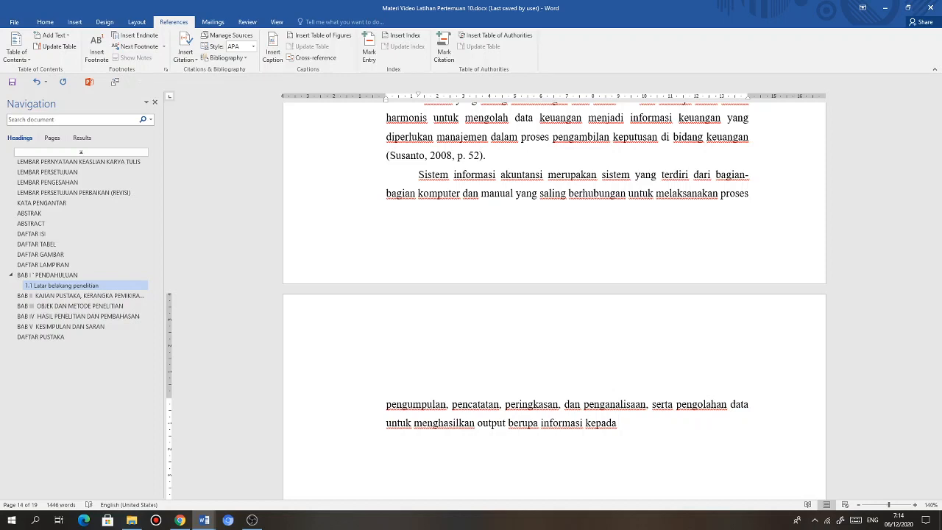
text(user)
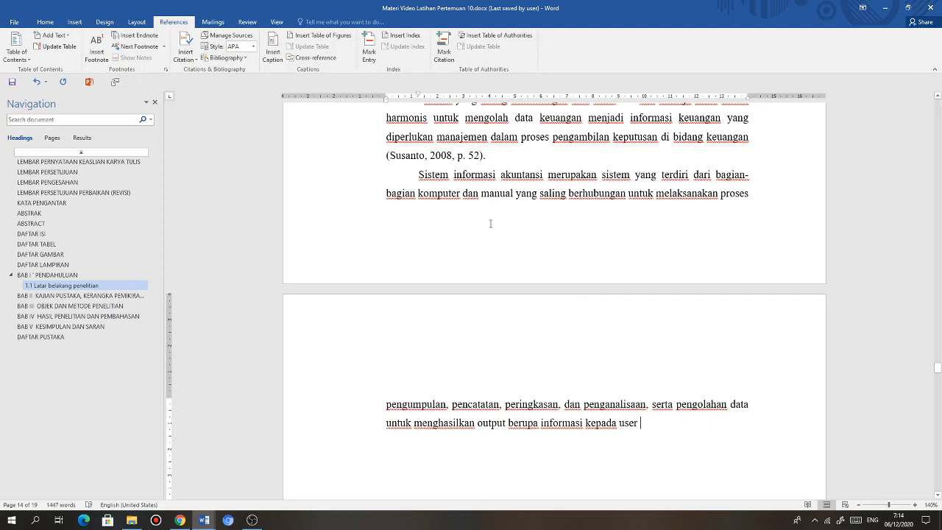
- Create a new book source for the citation after "kepada user" and add its first author's name
click(199, 65)
click(217, 195)
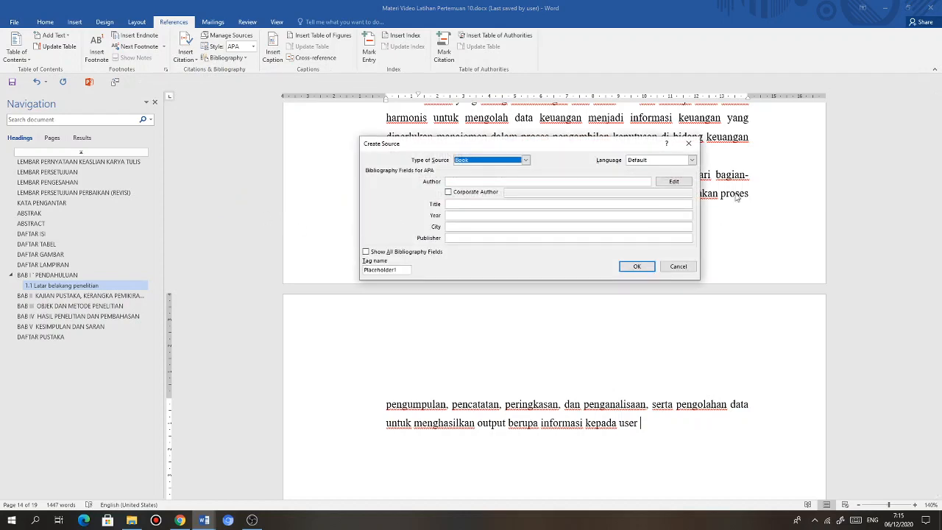
click(682, 183)
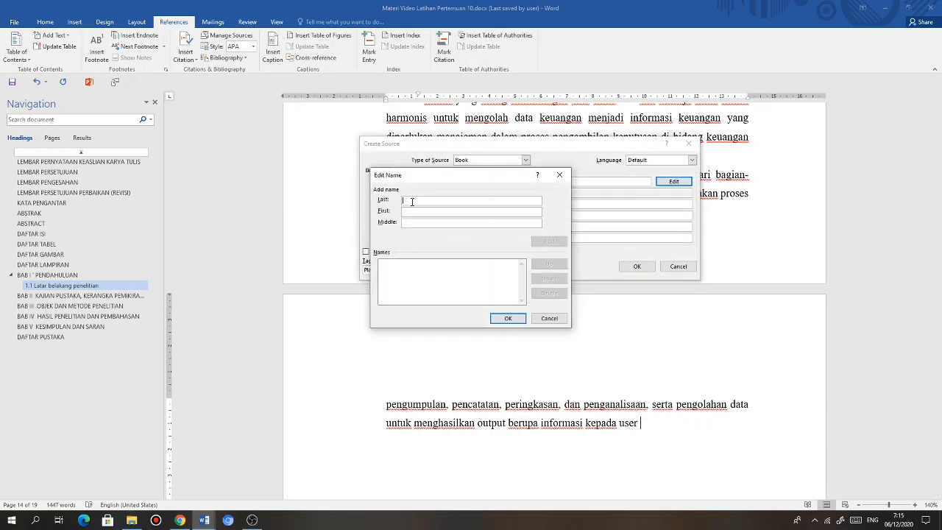
text(Hal)
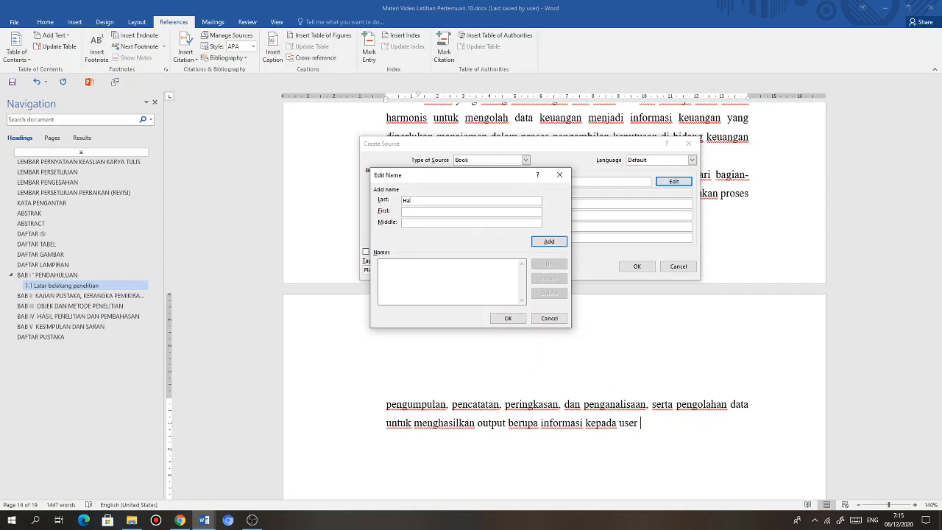
text(se)
key(Tab)
text(Doni)
click(549, 241)
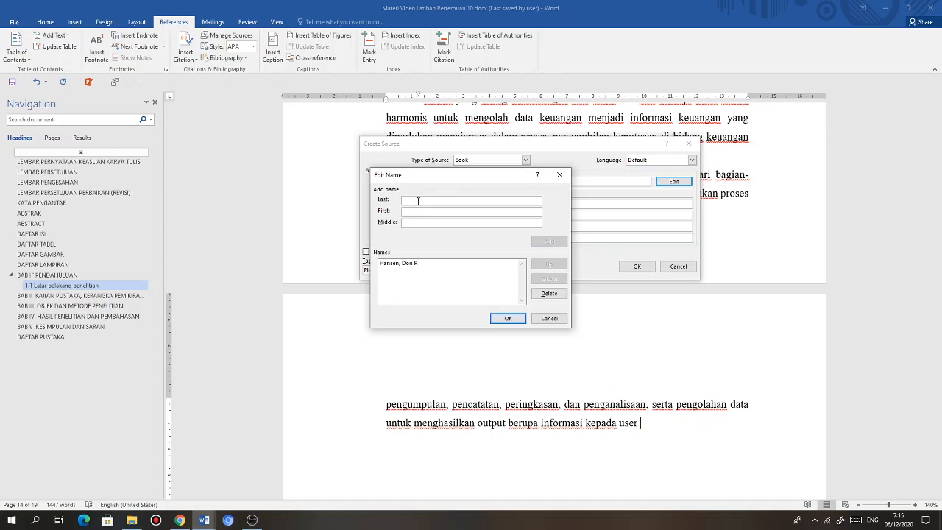
- Add the second author with last, first and middle name and accept the author list
text(Mowen)
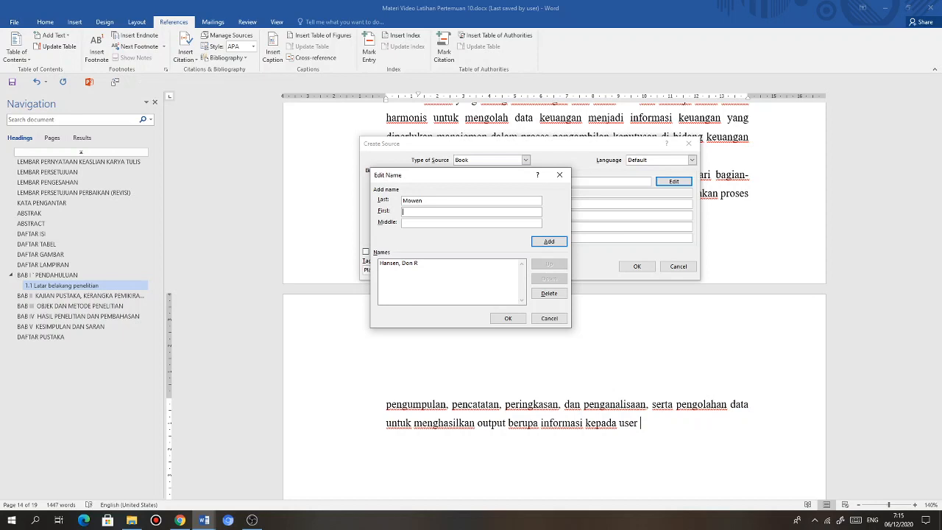
text(Ma)
text(ryan)
text(M)
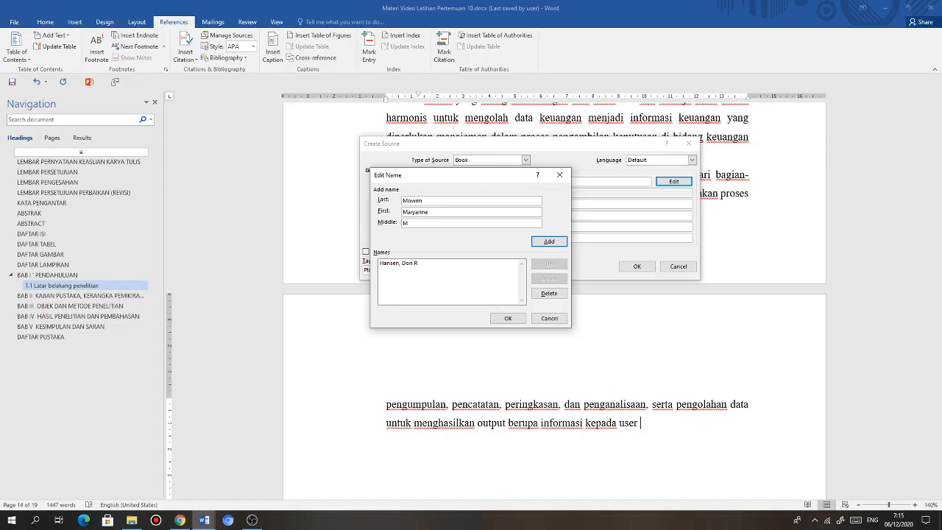
click(549, 242)
click(508, 318)
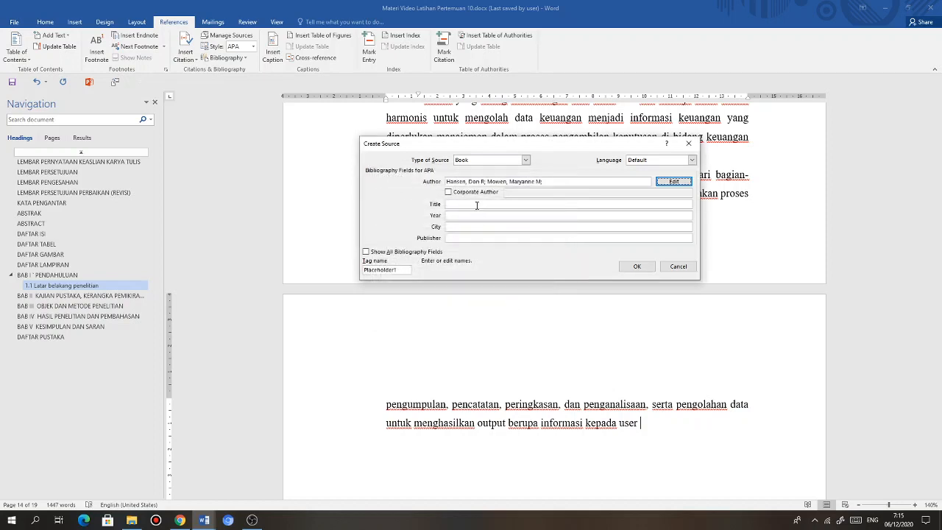
- Fill in title "Cost Management, Accounting and Control", year 1995, city South Western and publisher College Publishing, and accept the source to insert its citation
click(476, 204)
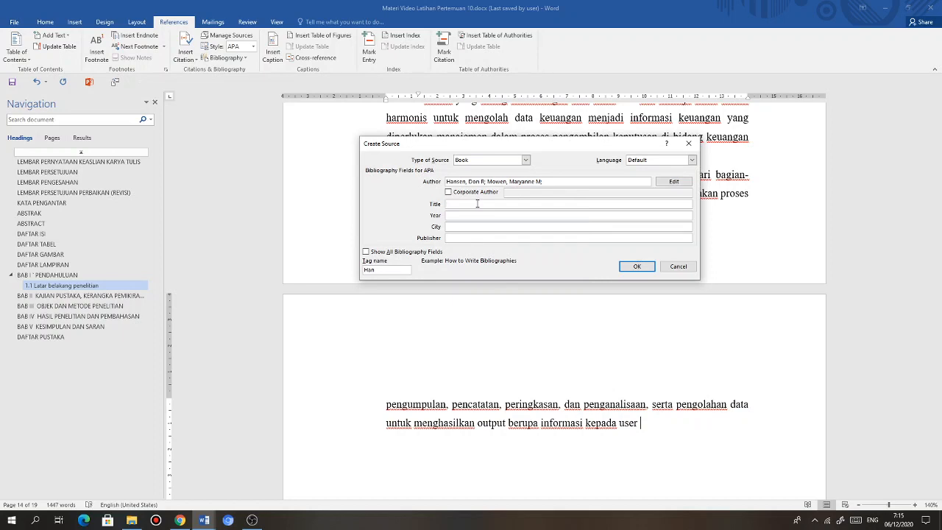
text(Cost Manage)
text(ment, Accounting and Control)
click(469, 216)
text(1)
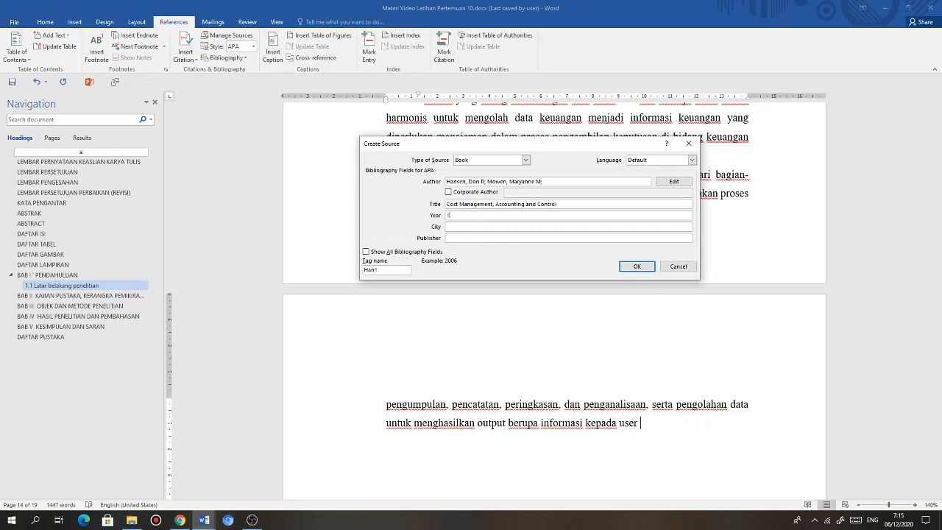
text(995)
click(493, 228)
text(South Western)
key(Tab)
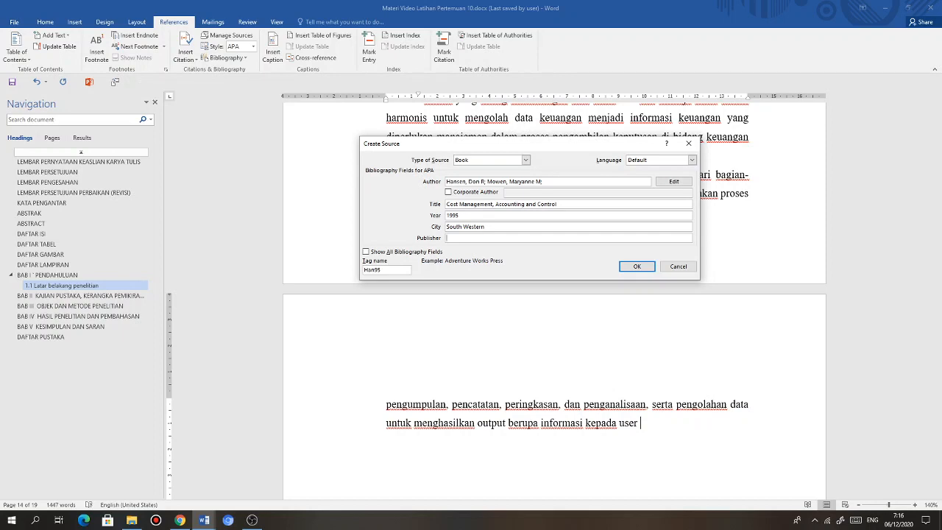
text(College Publishing)
click(637, 266)
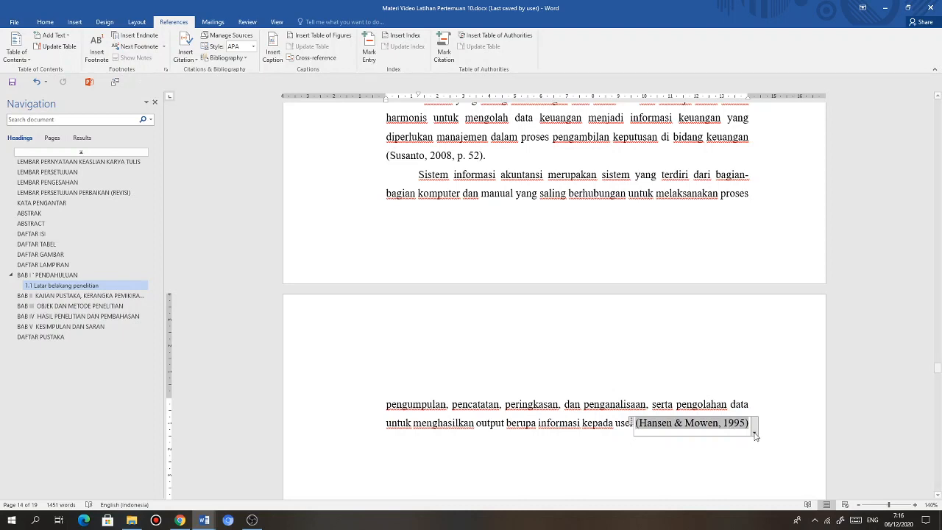
- Open the new citation after "kepada user" for editing
click(754, 433)
click(709, 442)
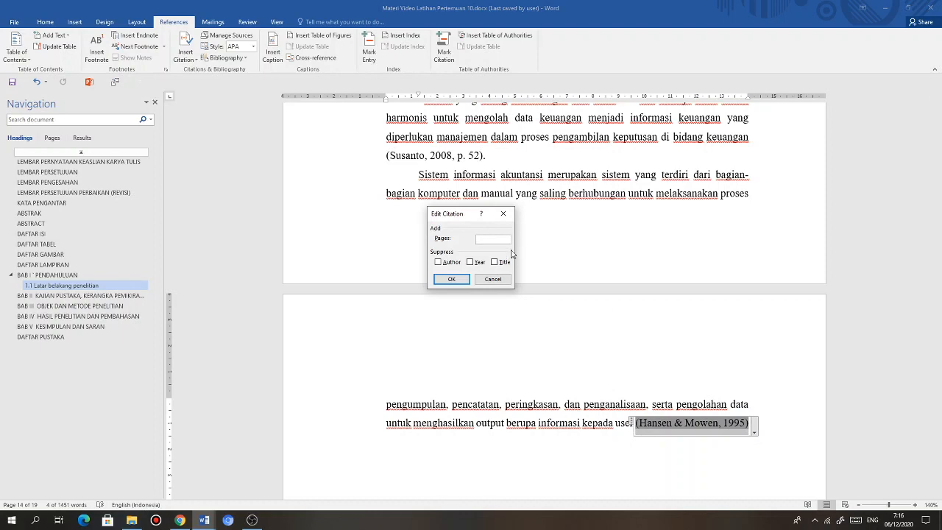
- Add page 34 to the 1995 citation at the end of the paragraph
text(34)
click(451, 279)
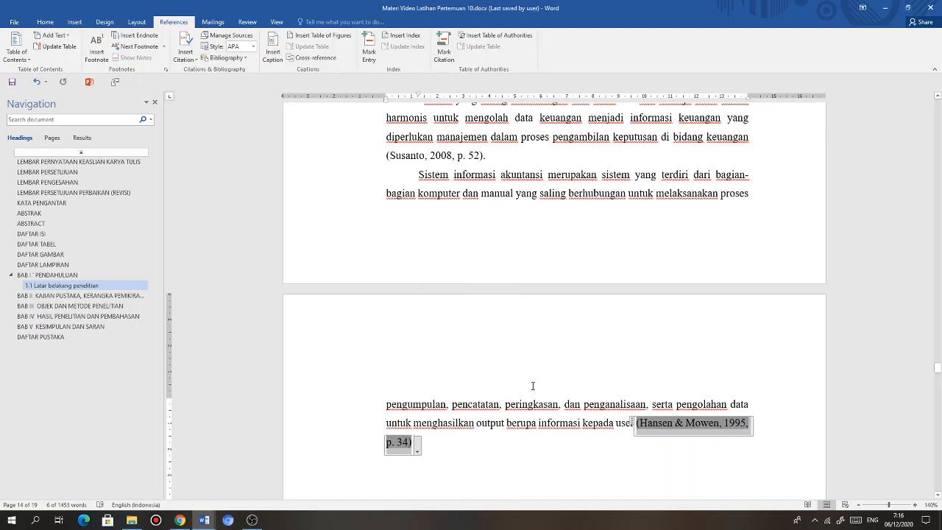
- Continue the paragraph after the citation with ". Sistem informasi akuntansi sebagai system berbasis computer yang dirancang untuk mengubah data akuntansi menjadi informasi"
scroll(533, 385, down, 2)
click(454, 344)
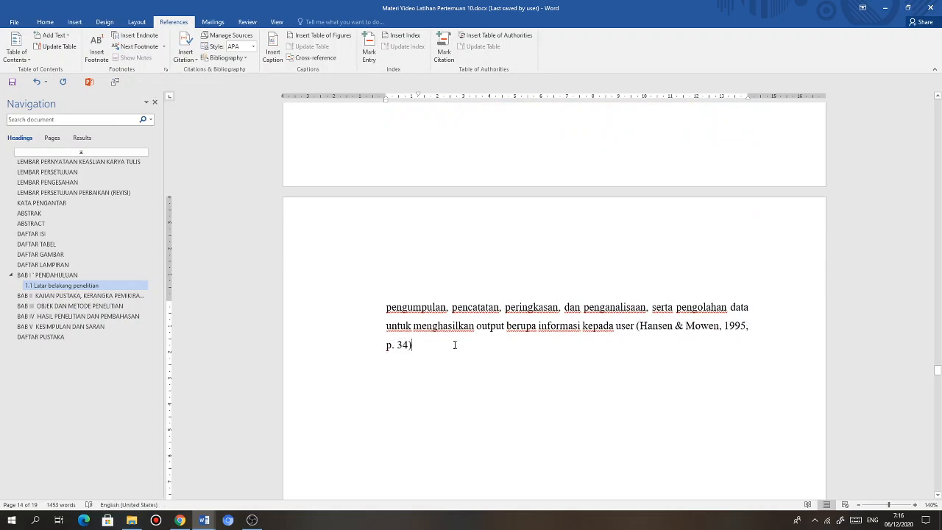
text(34))
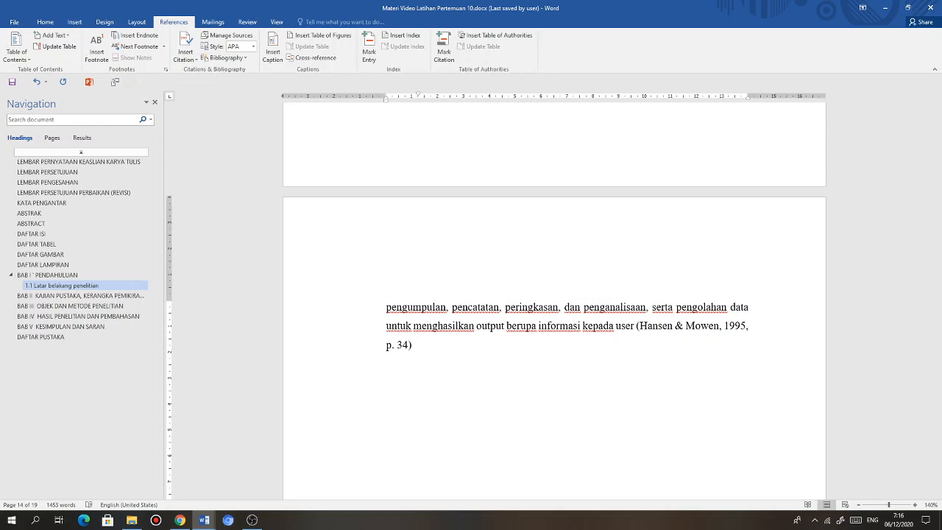
text(. Sistem infi)
key(BackSpace)
text(ormasi akun)
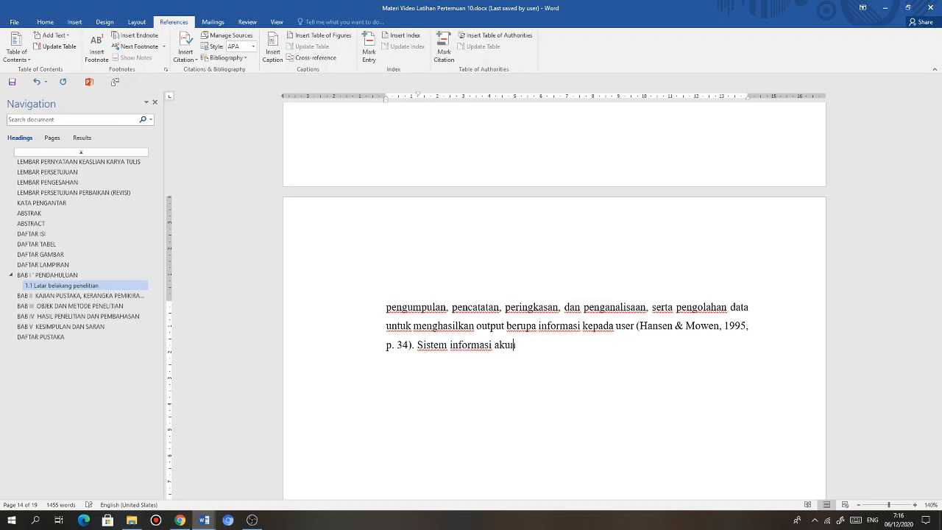
text(tansi sebagai system ber)
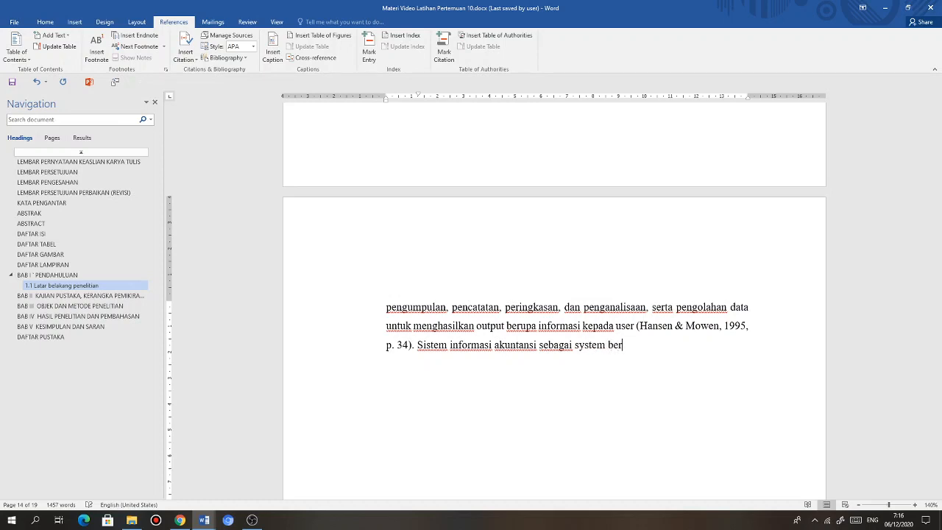
text(basis komputer yang dirand)
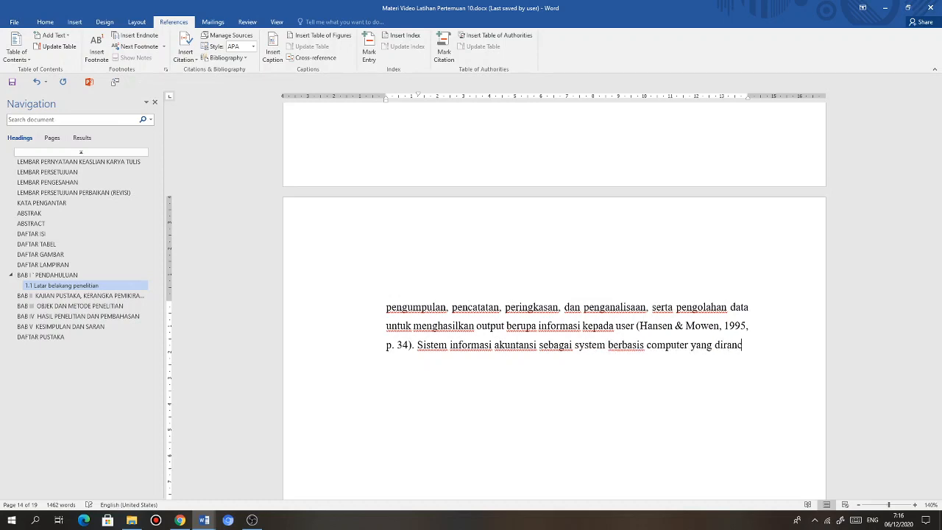
text(ang untuk mengu)
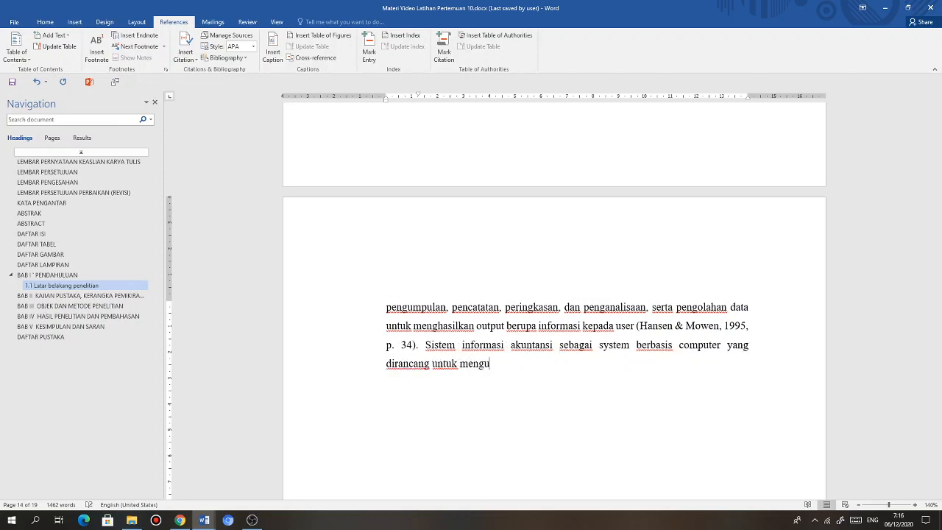
text(bah data akuntansi menja)
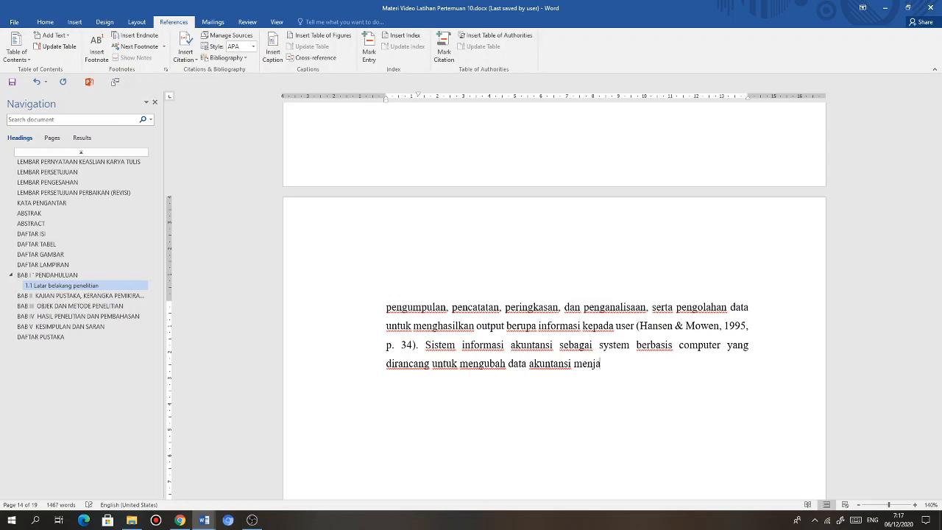
text(di informasi)
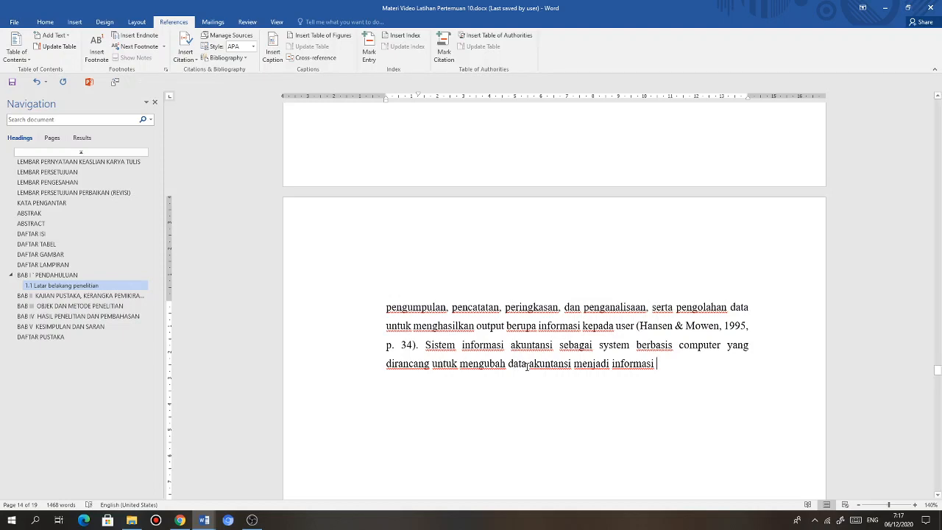
- Correct the spelling of "computer" to "komputer" in the new sentence
click(196, 61)
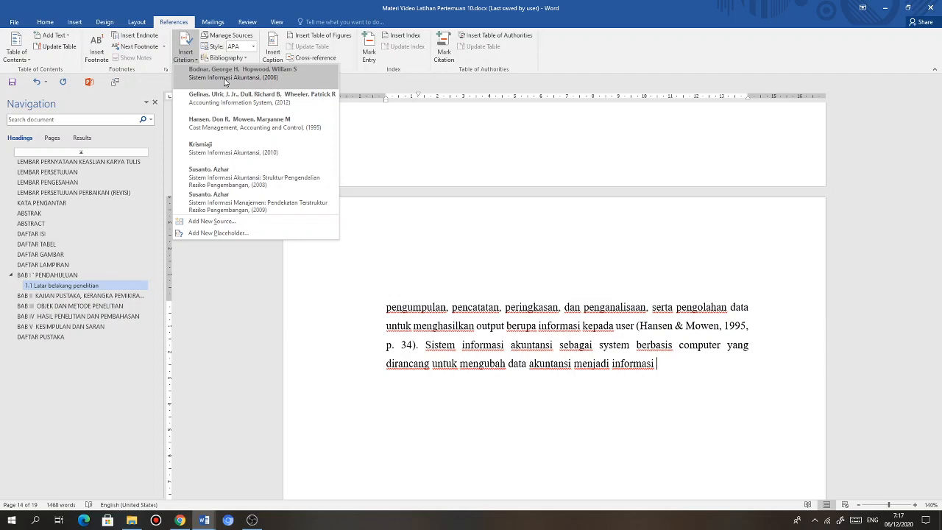
click(670, 363)
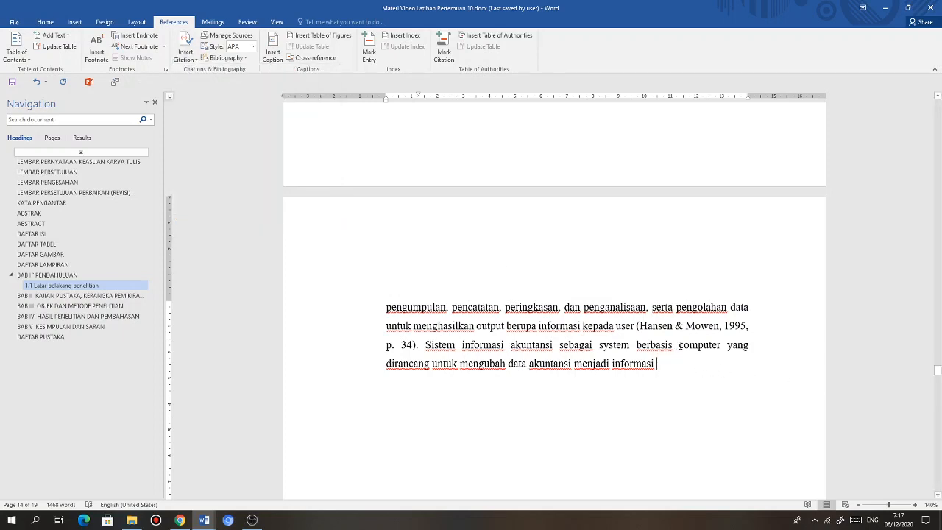
click(683, 344)
key(BackSpace)
text(k)
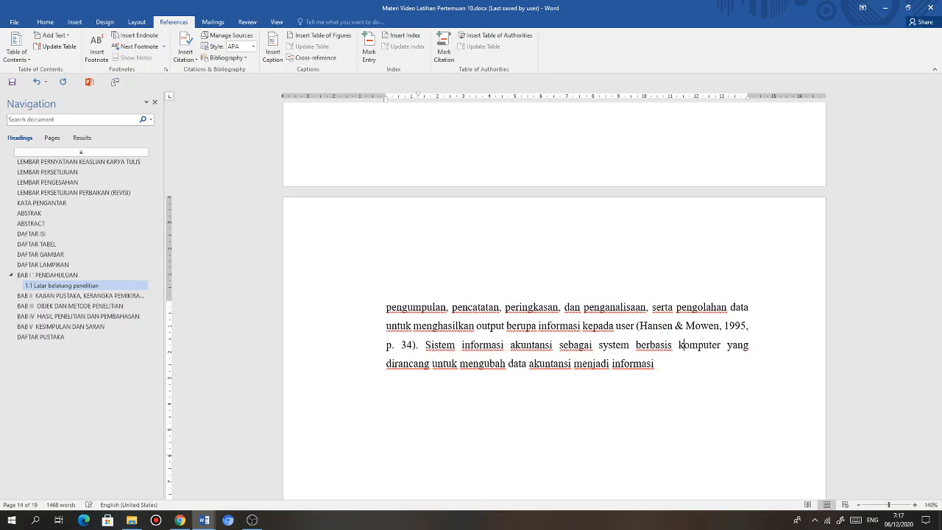
- Start a new book source for a citation after "menjadi informasi" and add the first author's last, first and middle names
click(676, 362)
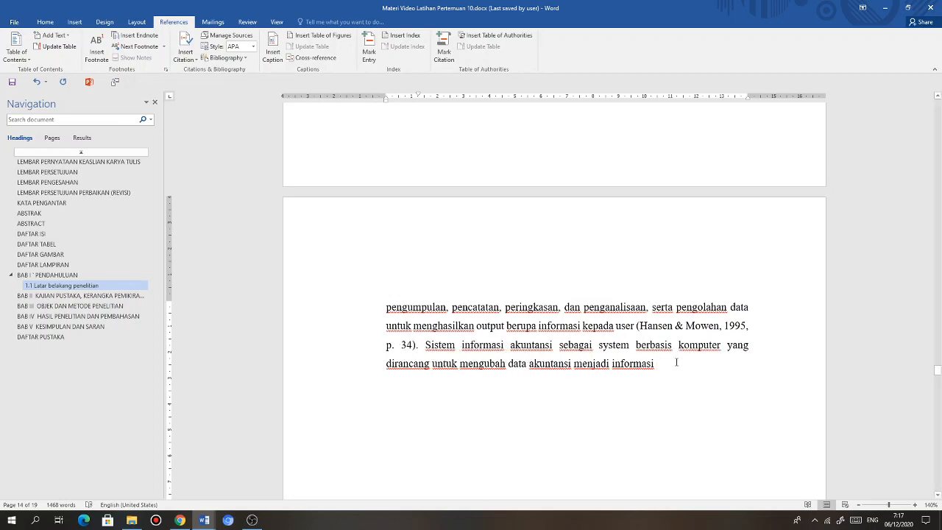
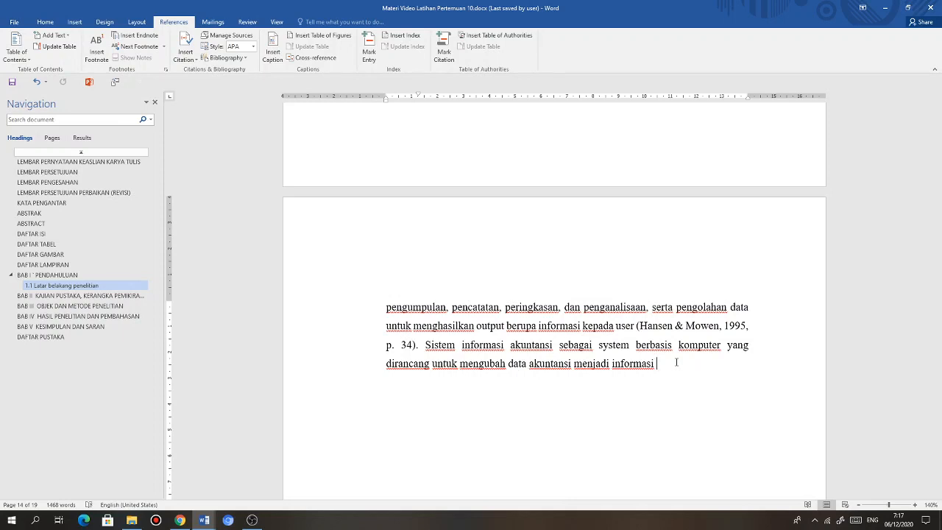
click(188, 59)
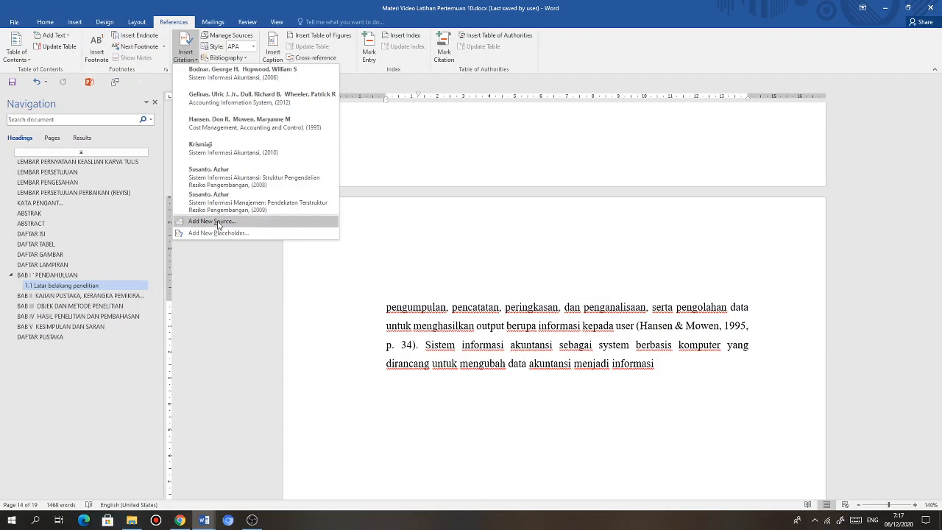
click(210, 221)
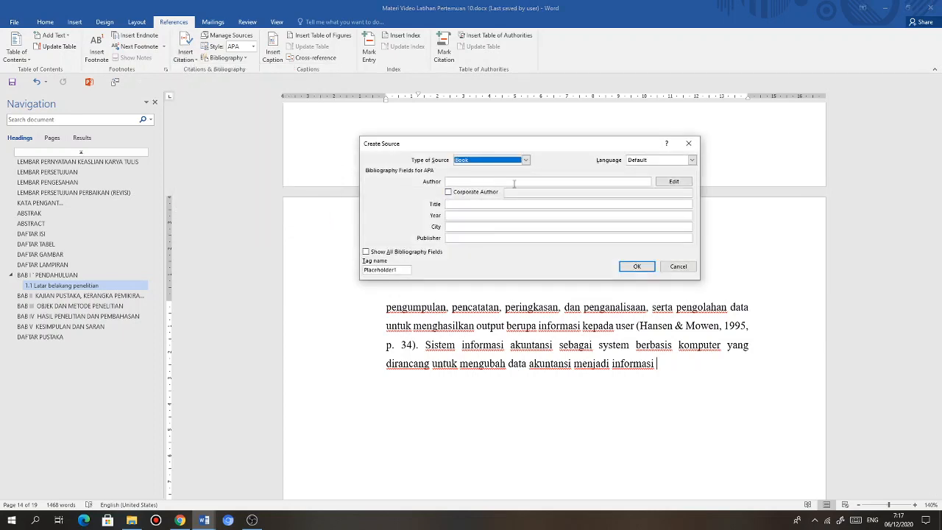
click(679, 185)
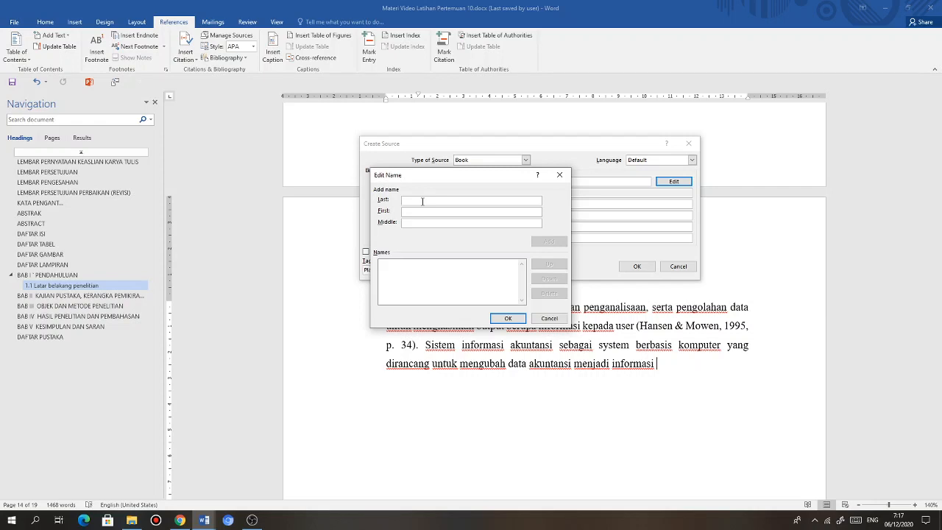
text(Mod)
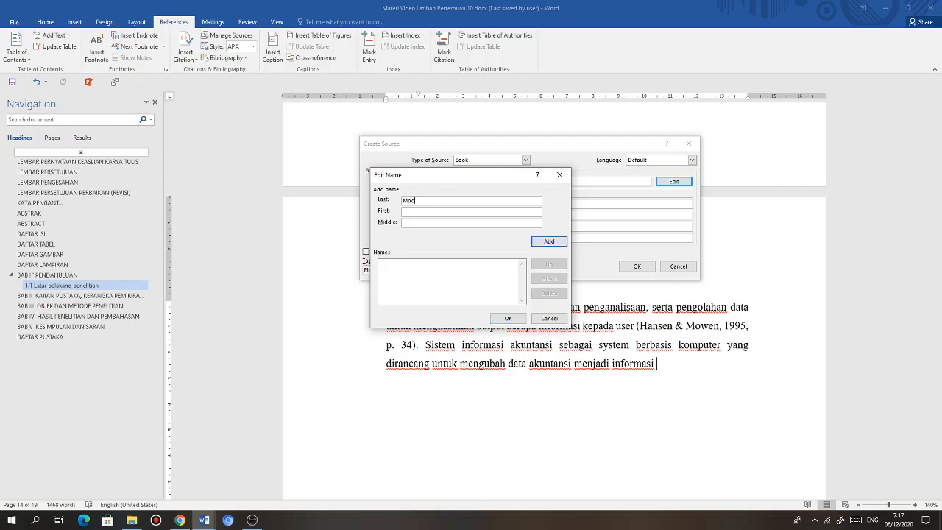
text(nar)
text(George)
text(H)
click(406, 202)
key(BackSpace)
text(B)
click(548, 242)
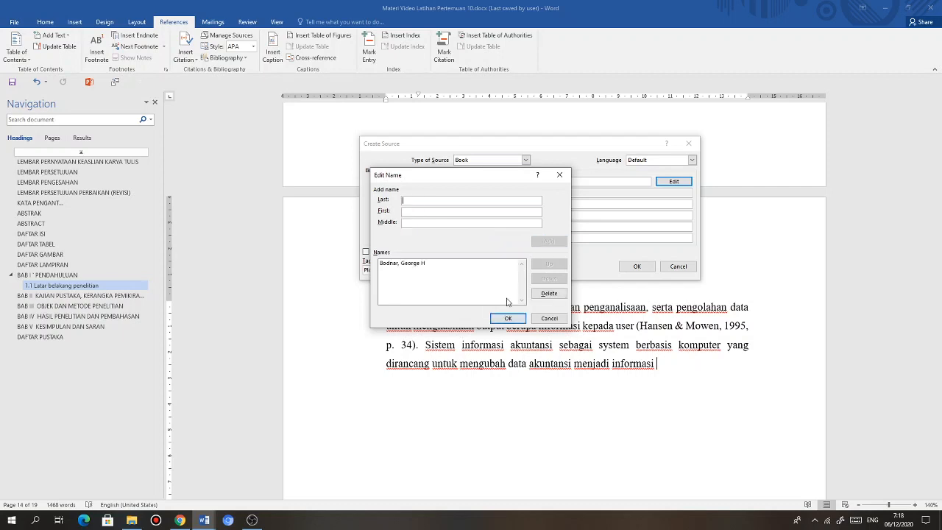
- Add the second author's last, first and middle names to the book source and accept the author list
click(417, 199)
text(Hopwood)
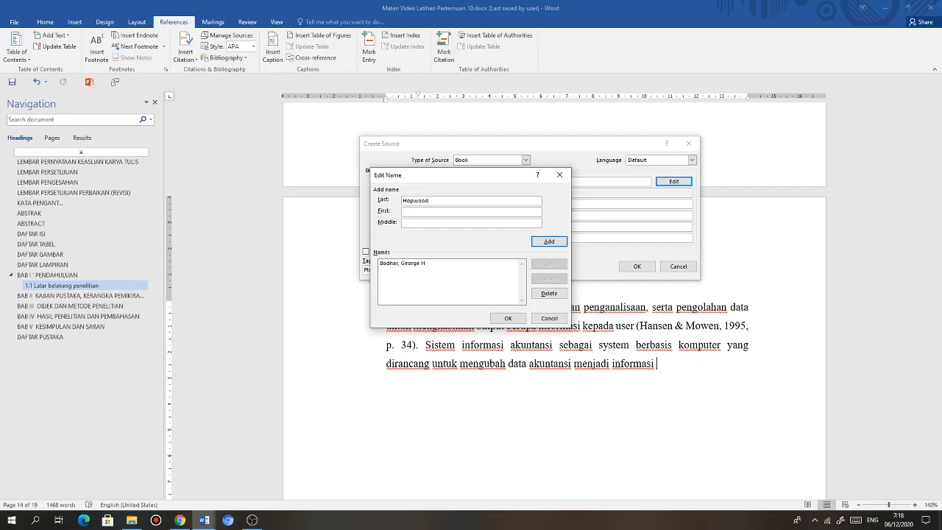
key(Tab)
text(William)
text(S)
click(549, 241)
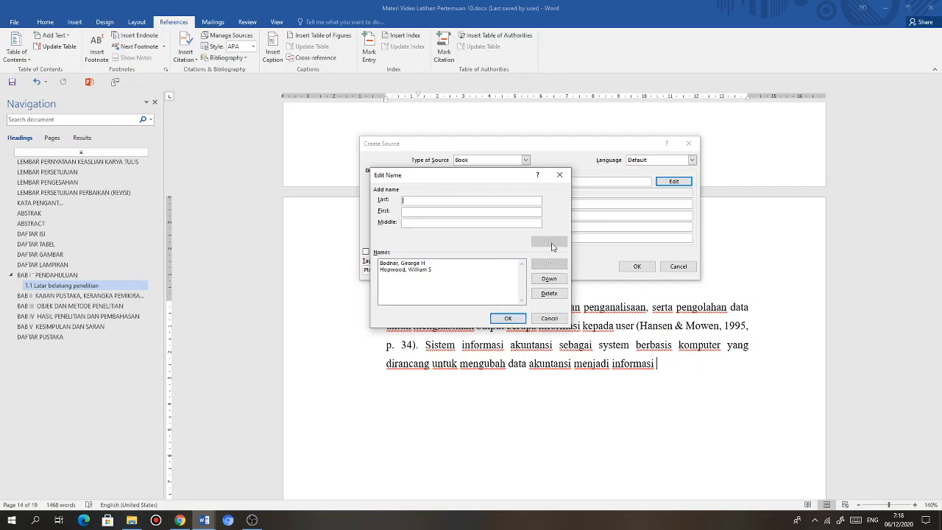
click(507, 318)
- Complete the source with title "Accounting Information System", year 2010, city "Prentice Hall" and publisher "Pearson Education Inc.", and insert its citation
click(471, 204)
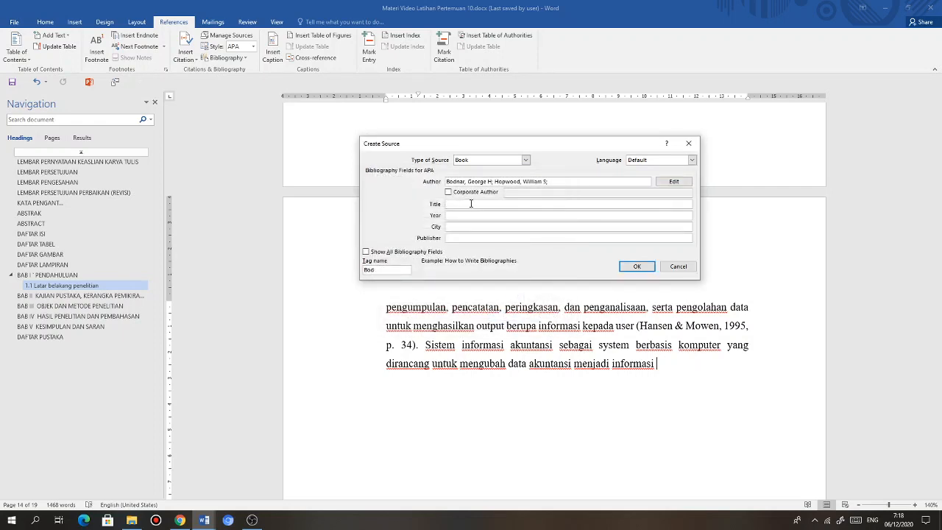
text(Accounting Information System)
click(466, 215)
text(2010)
click(456, 228)
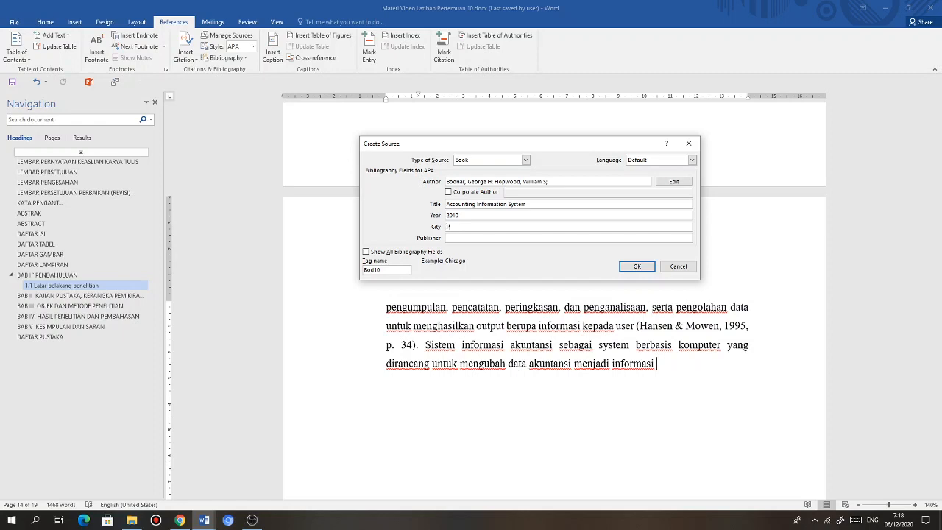
text(rentice Hall)
key(Tab)
text(Pea)
text(n Educatio)
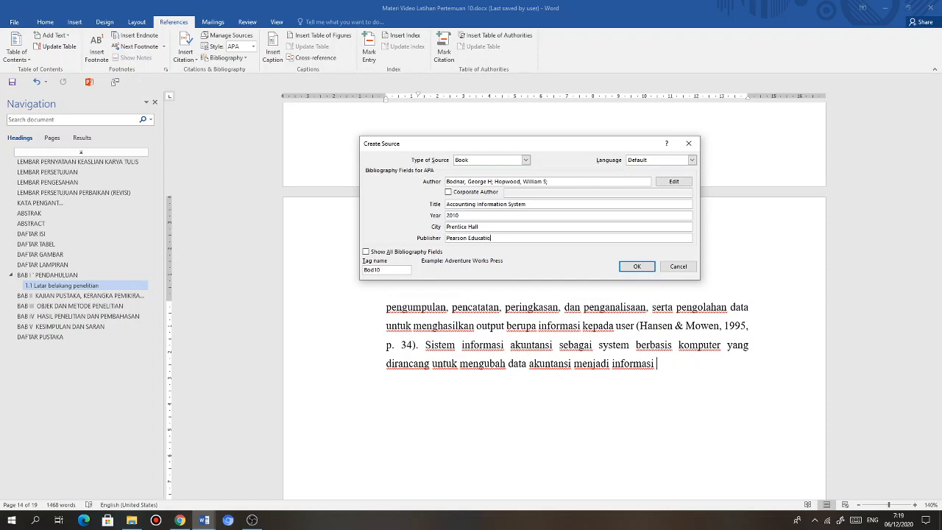
text(n Inc.)
click(634, 268)
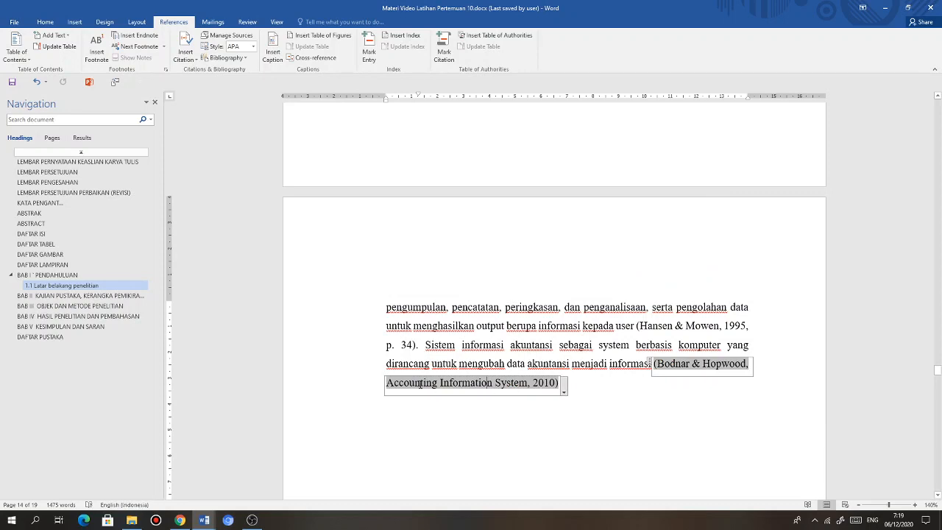
- Edit the new 2010 citation to suppress its title and add page 6
click(563, 392)
click(507, 401)
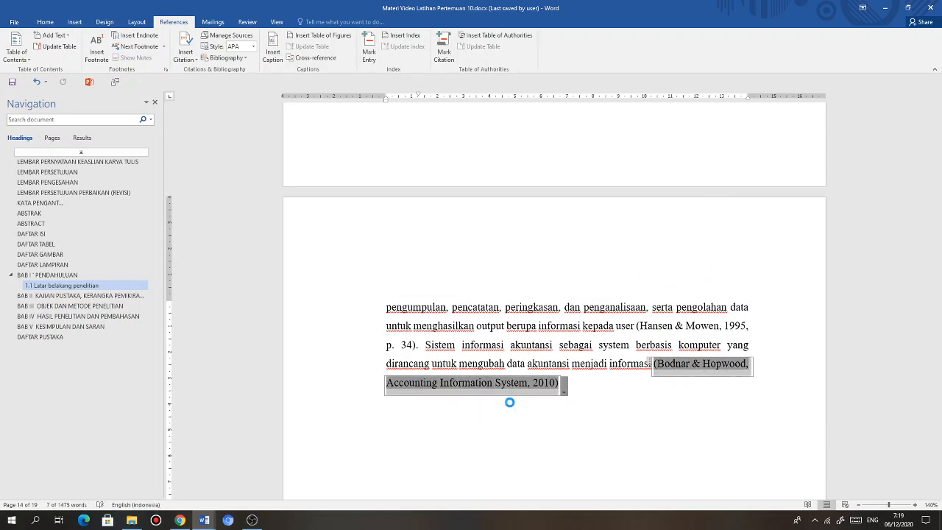
click(495, 262)
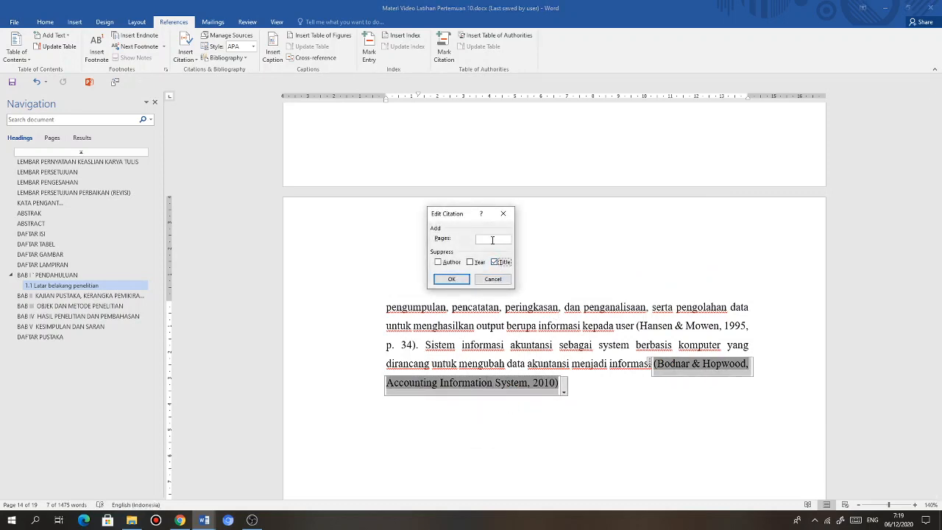
click(489, 239)
text(6)
click(451, 279)
- Continue the paragraph after the 2010 citation with ". Sistem informasi akuntansi menghasilkan informasi"
click(466, 383)
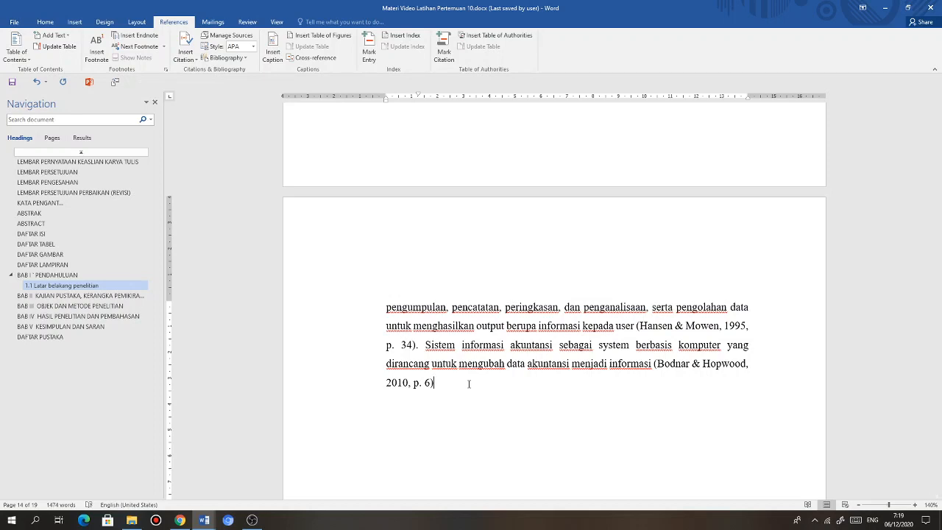
text(. Sistem informasi akuntansi menghasilkan )
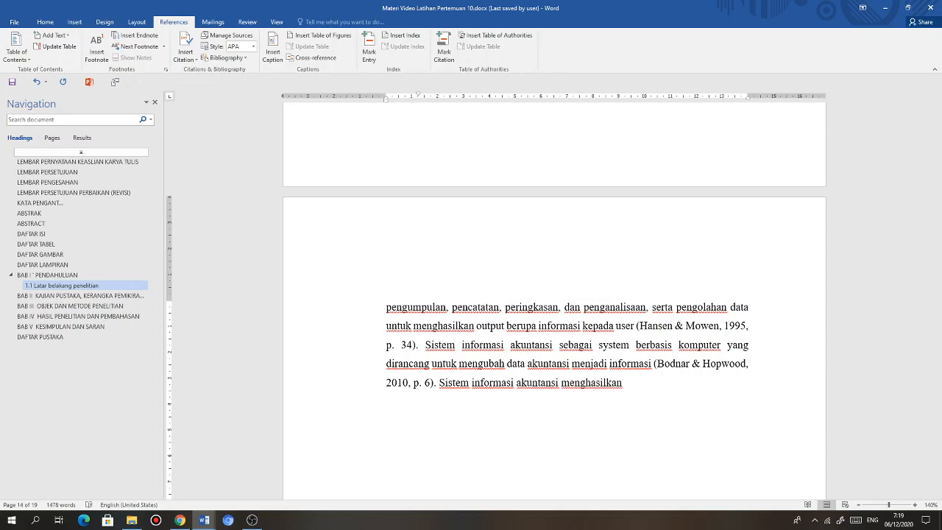
text(informasi)
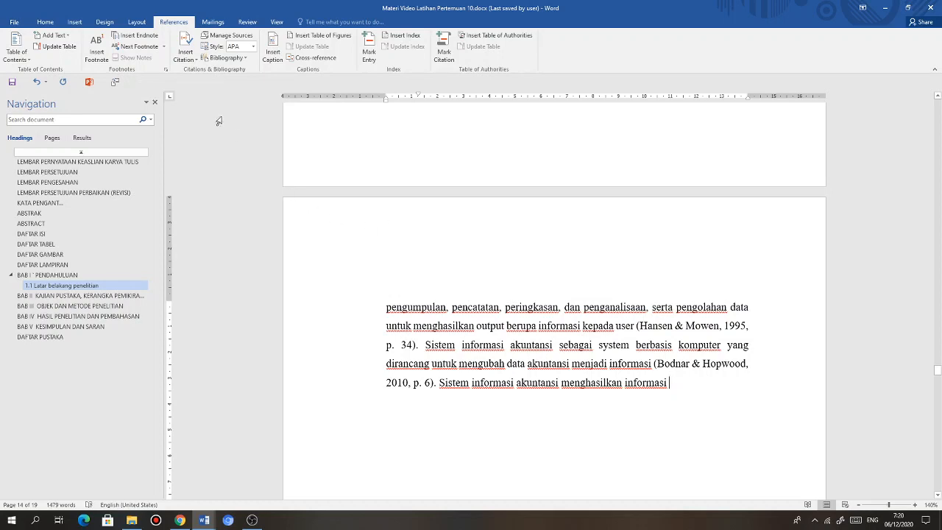
- Start a new book source and add the author's last, first and middle names to it
click(185, 50)
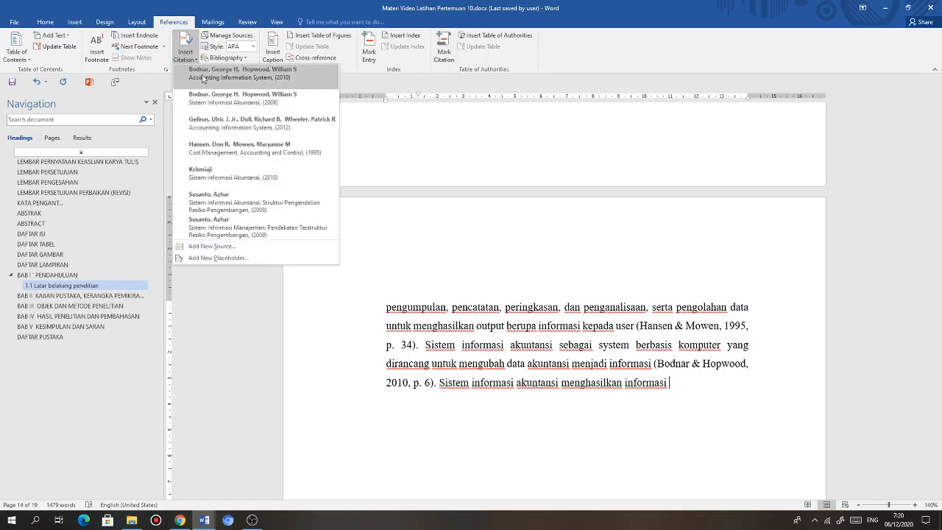
click(213, 247)
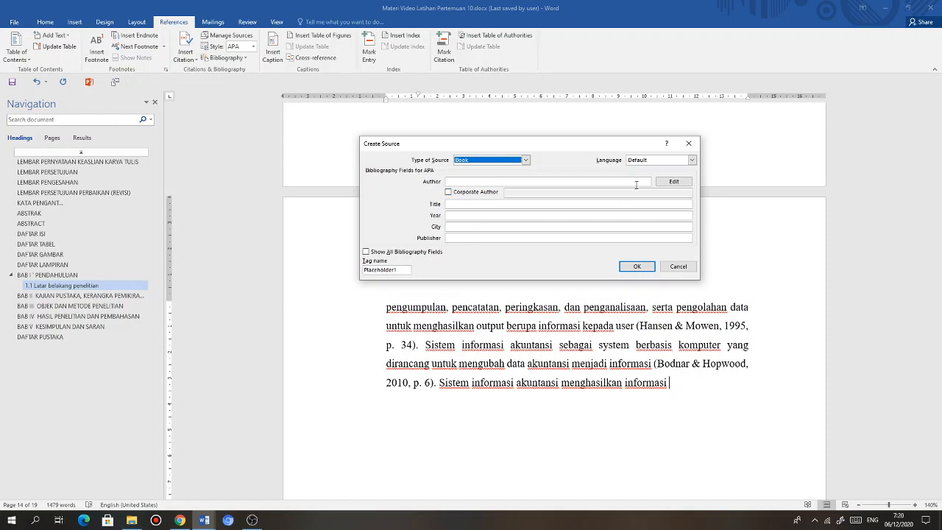
click(673, 181)
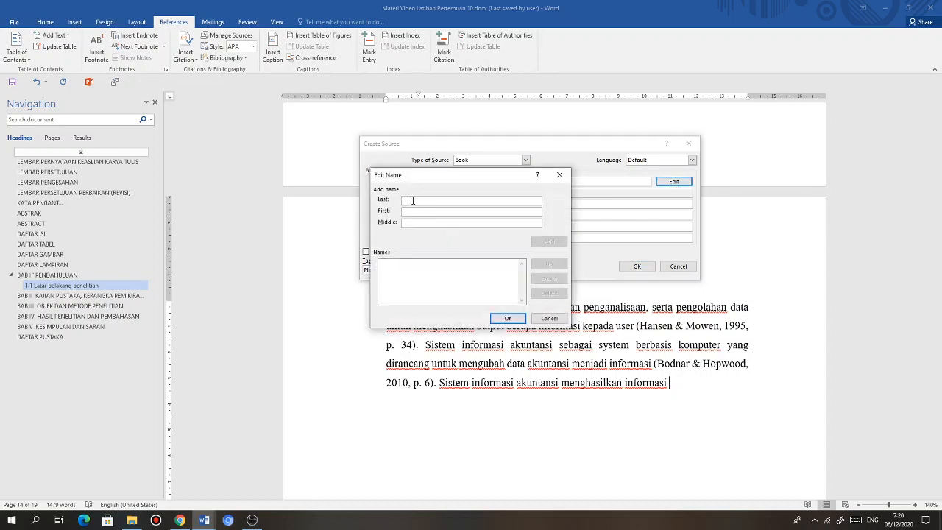
text(H)
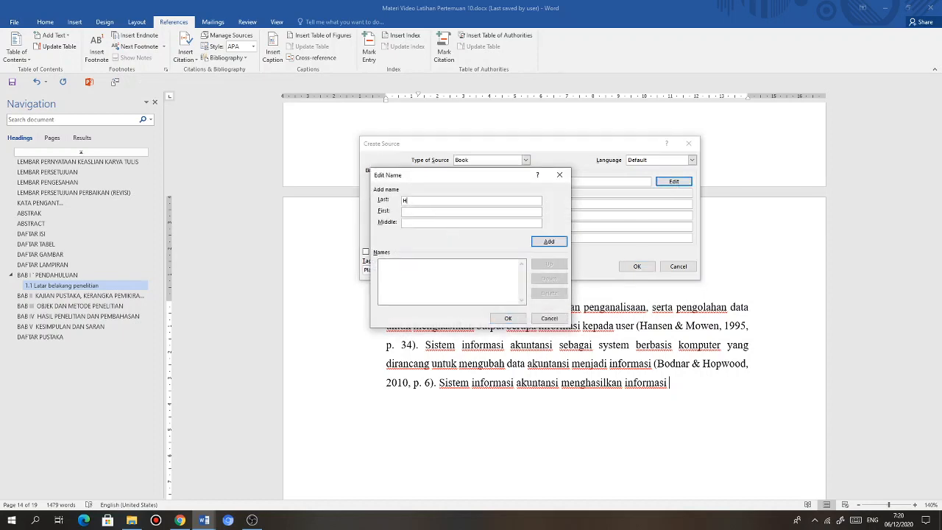
text(allJamesa)
click(548, 242)
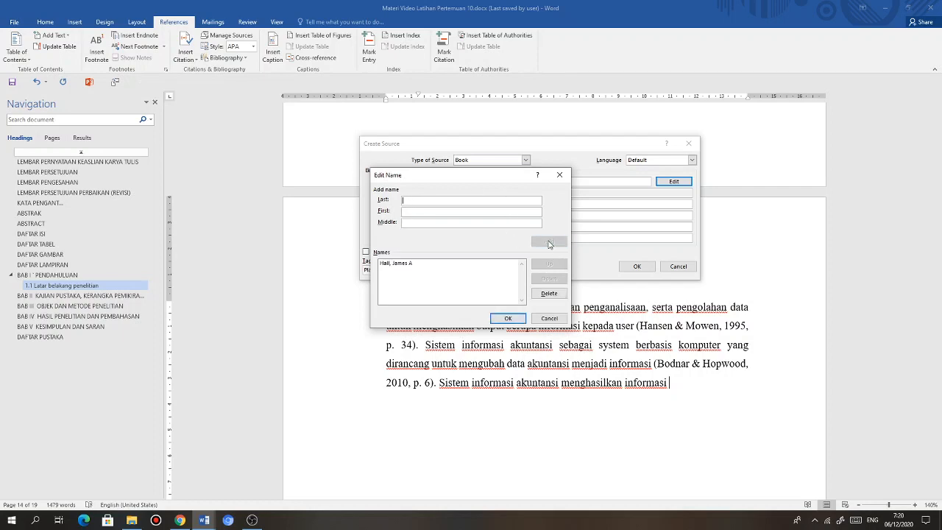
click(507, 318)
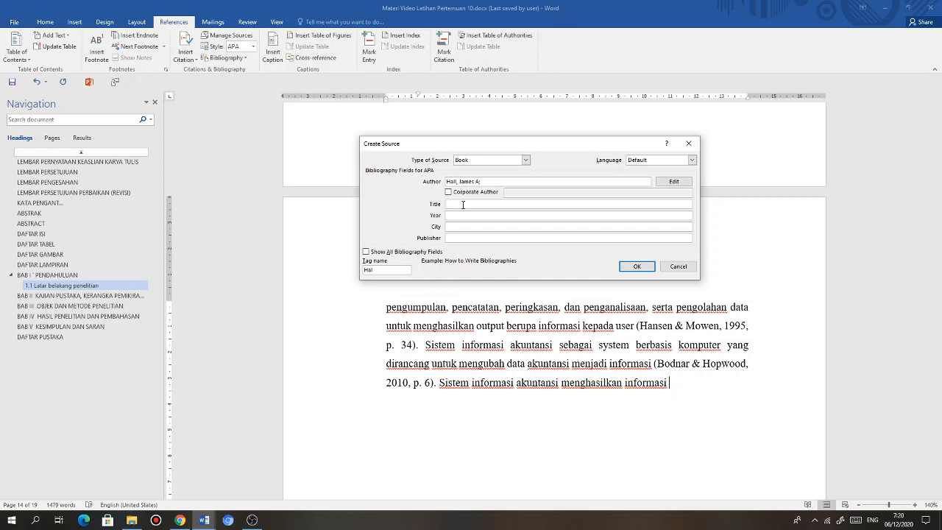
- Fill in the book source with title "Sistem Informasi Akuntansi", year 2004, city "Jakarta" and publisher "Salemba Empat"
text(sistem)
key(BackSpace)
key(BackSpace)
key(BackSpace)
key(BackSpace)
key(BackSpace)
text(istem Informasi Akuntansi)
click(489, 215)
text(2004)
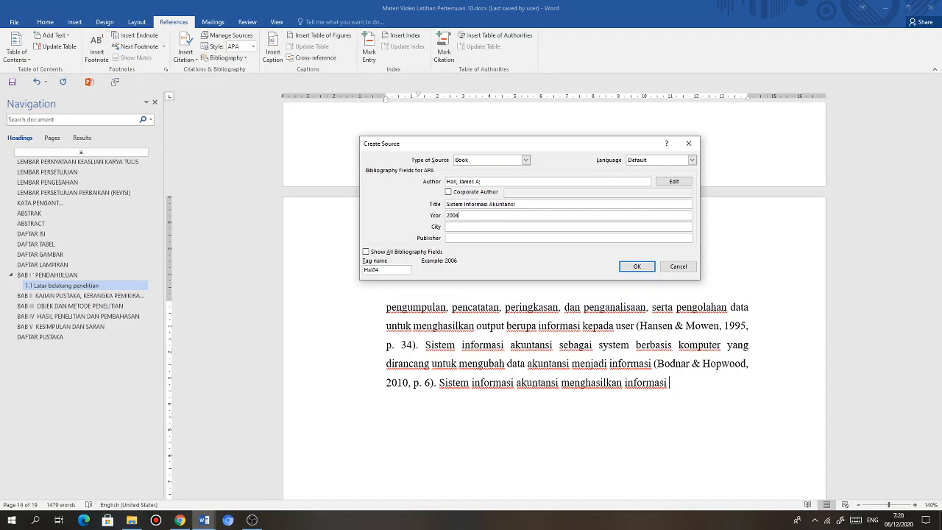
click(467, 227)
text(Jakarta)
click(467, 237)
text(Salemba Empat)
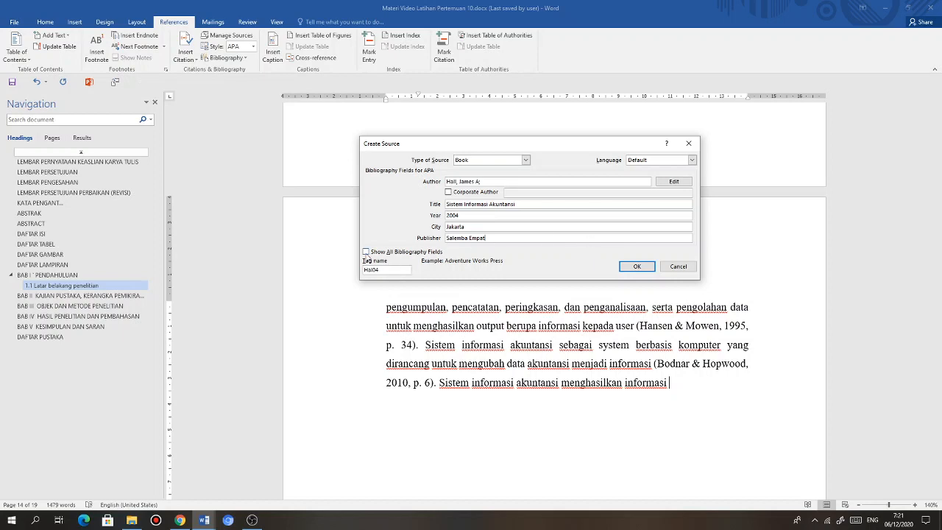
- Show all bibliography fields for the 2004 book and add the first translator's last and first names
click(365, 251)
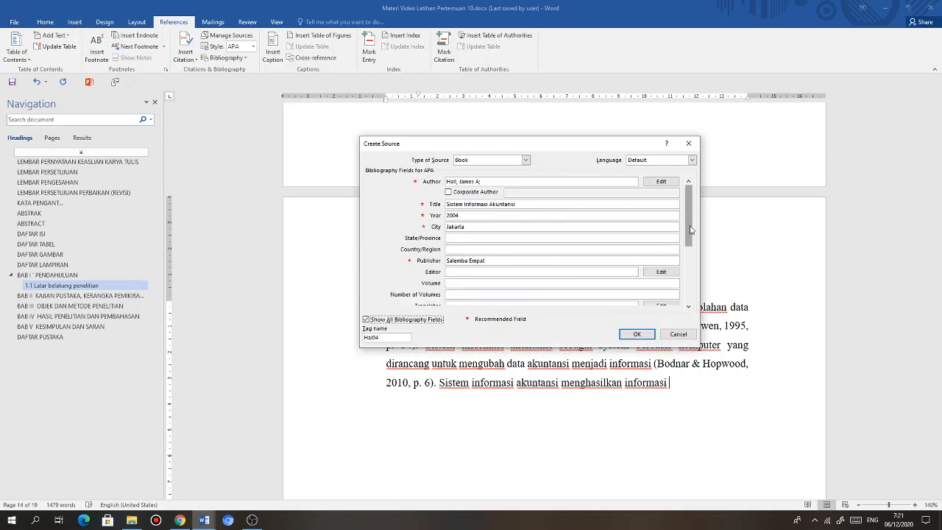
drag(690, 229, 690, 245)
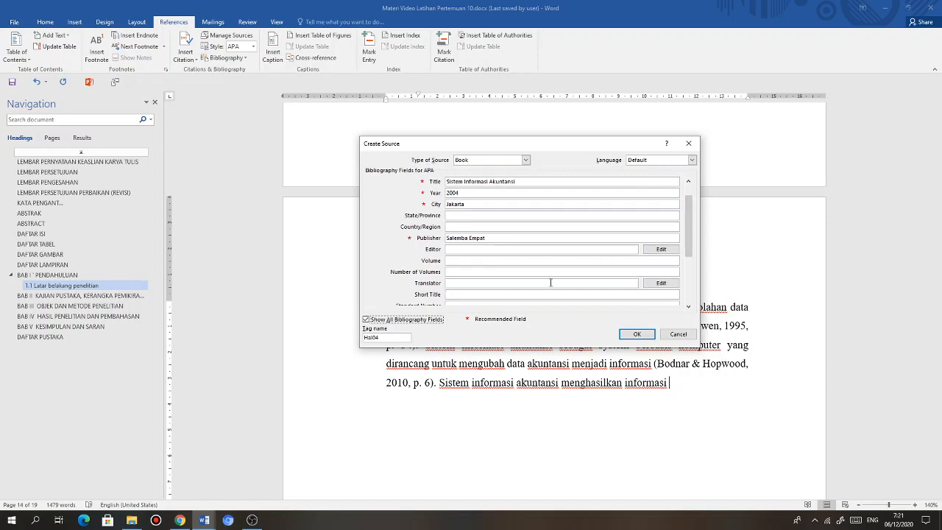
click(658, 283)
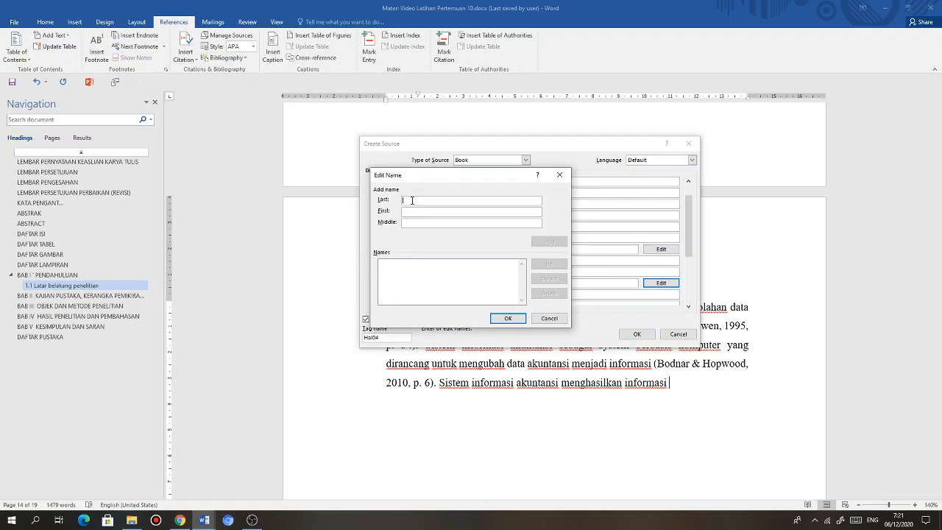
text(Fitriasari)
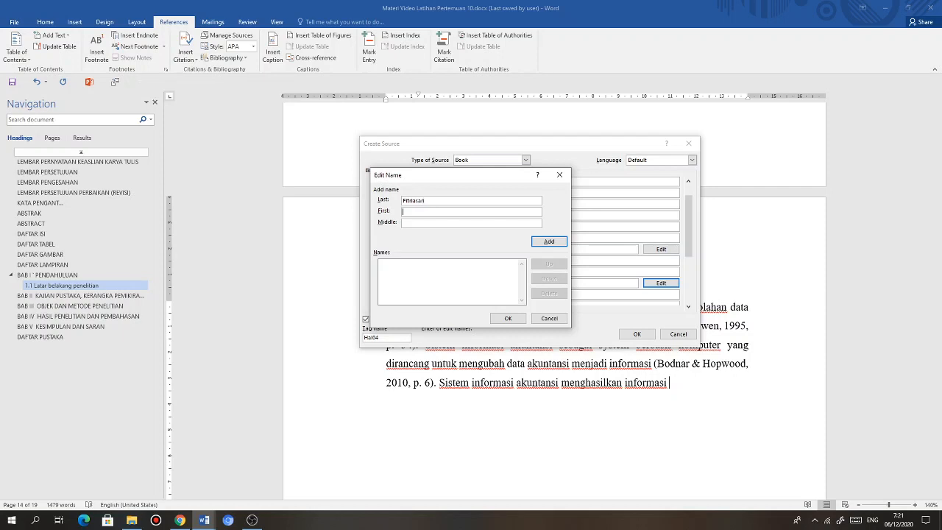
text(Dewi)
click(549, 241)
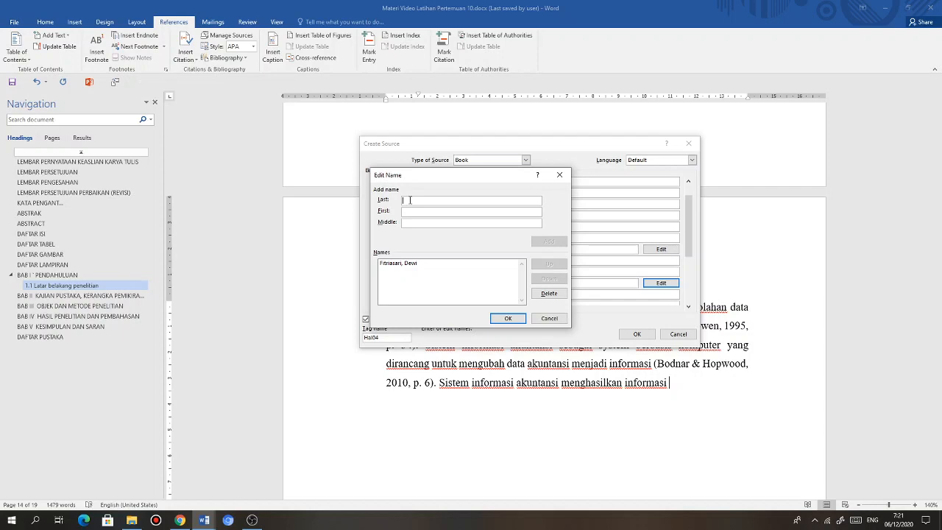
- Add the second translator's last, first and middle names and accept the translator list
text(Amos)
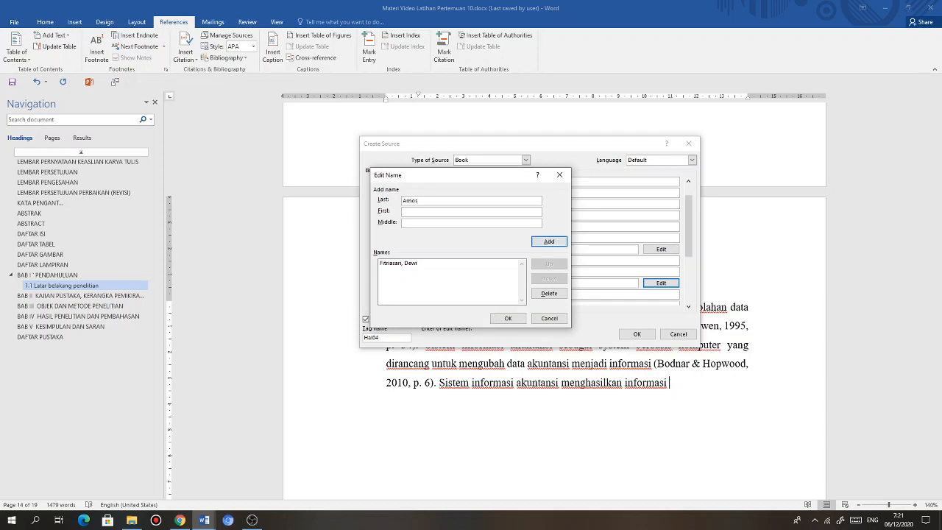
text(De)
text(ny)
text(Kwan)
text(y)
click(549, 241)
click(506, 318)
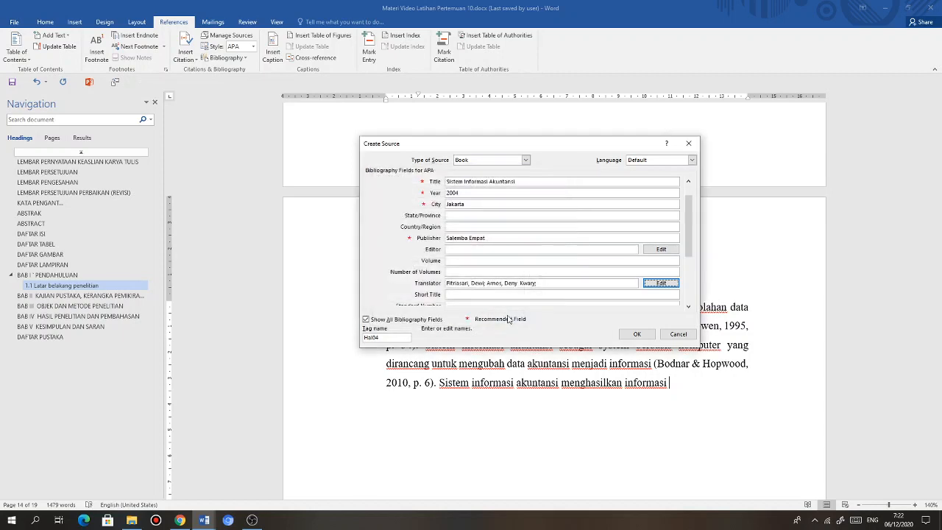
- Accept the completed 2004 book source and insert its citation after "menghasilkan informasi"
drag(687, 248, 687, 250)
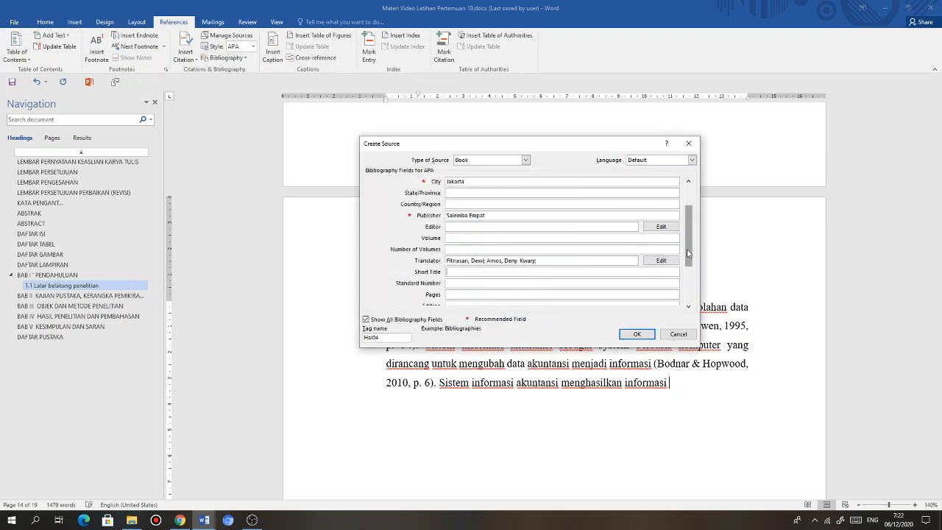
click(689, 308)
click(689, 308)
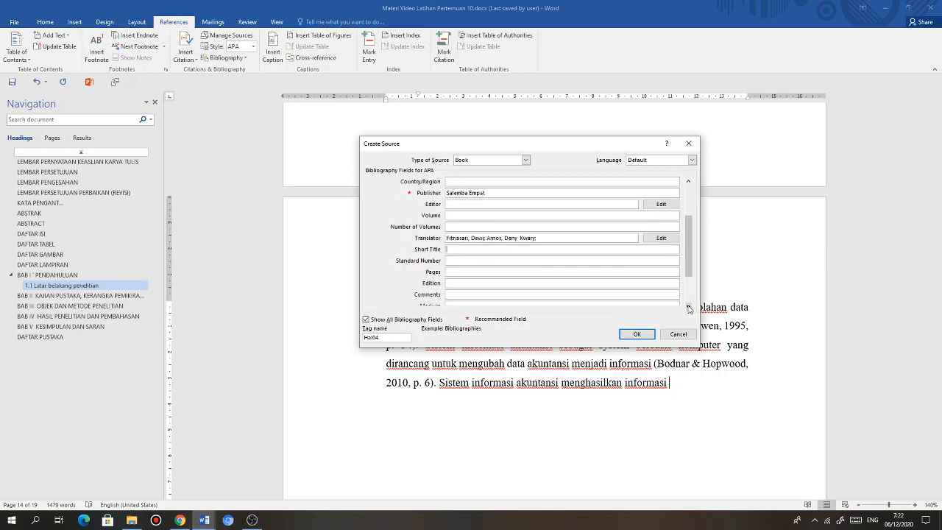
click(635, 334)
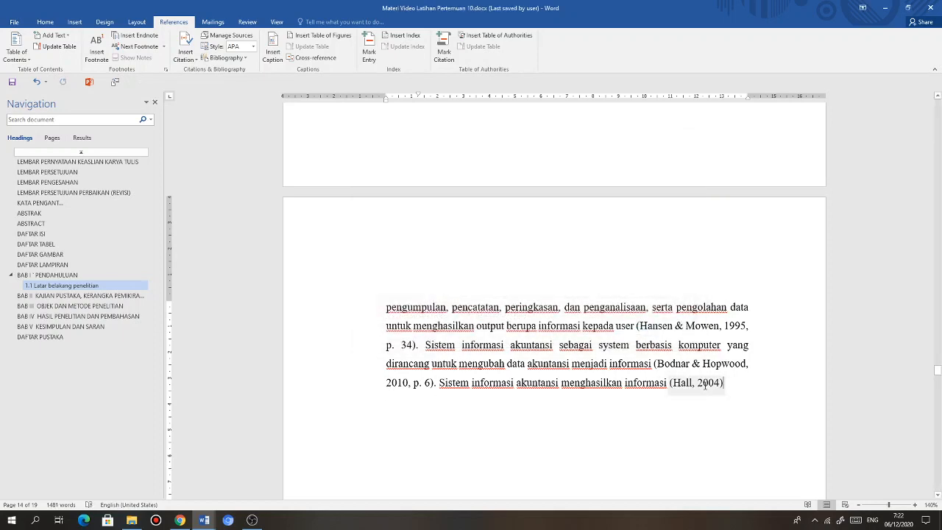
- Edit the new 2004 citation to add page 21
click(705, 384)
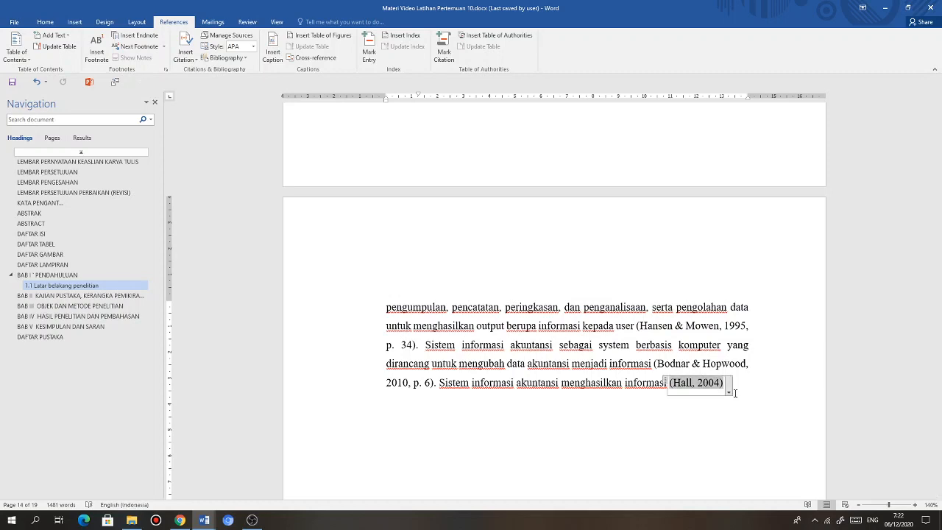
click(729, 391)
click(675, 404)
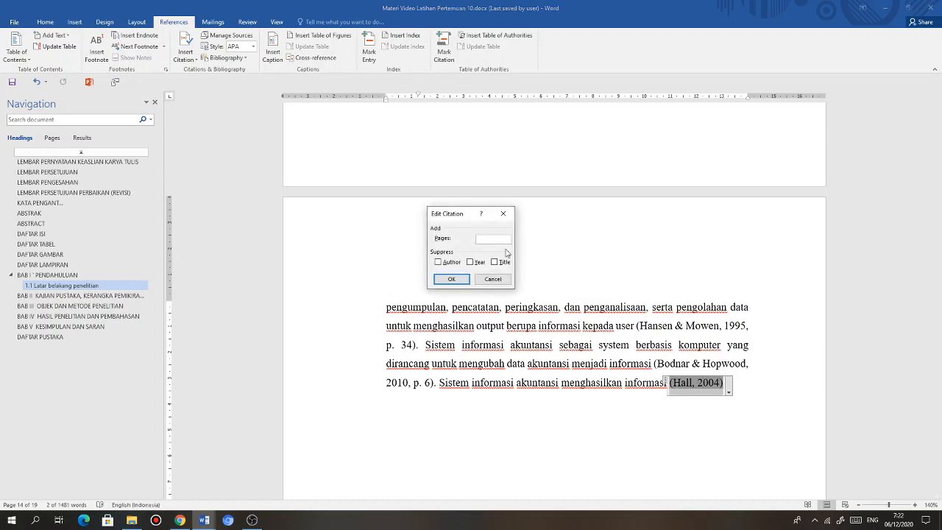
click(451, 279)
- Continue the paragraph after the 2004 citation with ", selanjutnya"
click(762, 385)
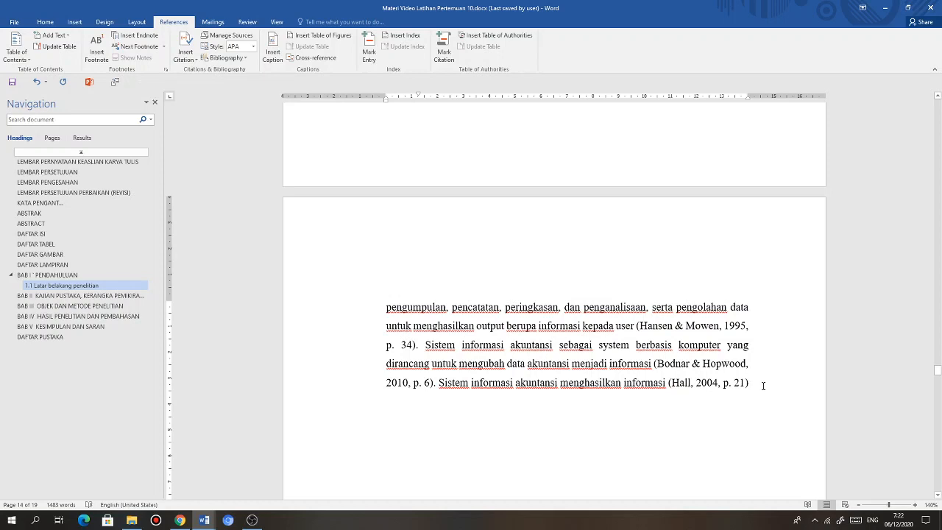
text(, s)
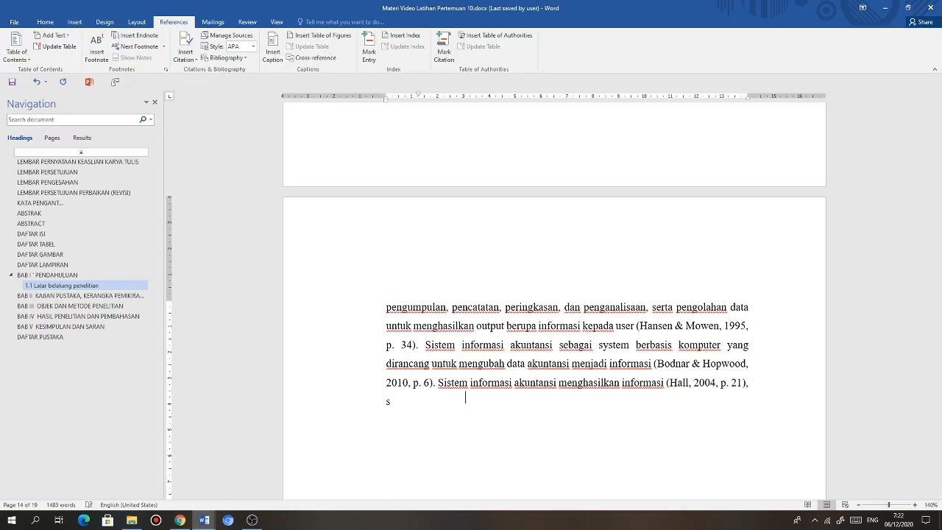
text(elanjutnya)
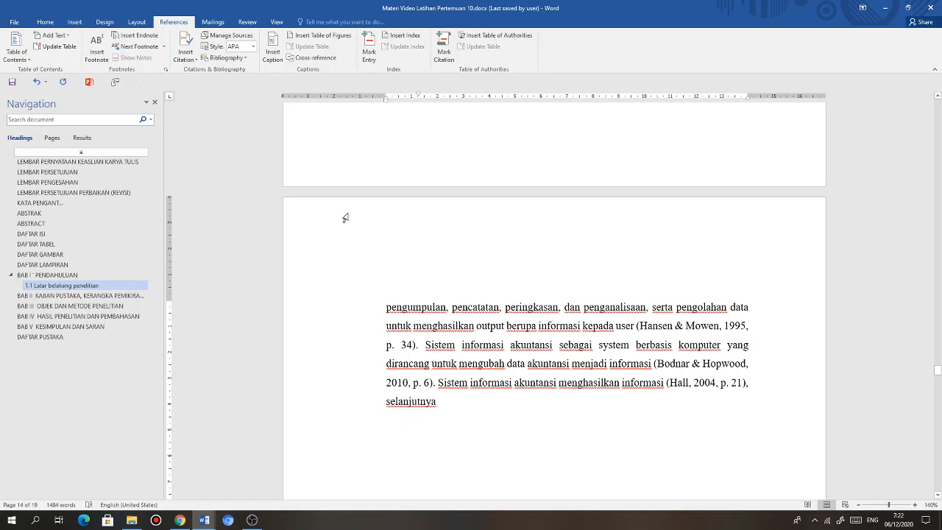
- Create another new book source after "selanjutnya" and enter the author's last, first and middle names
click(189, 57)
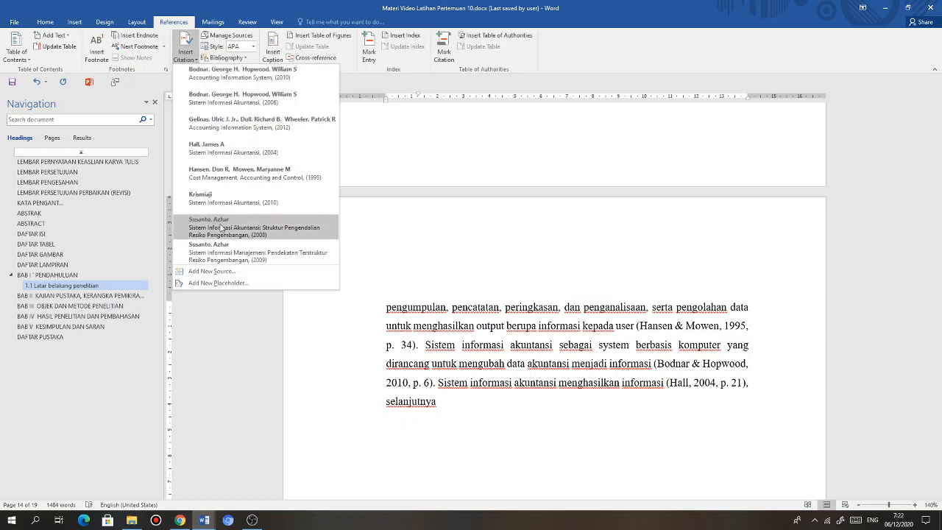
click(220, 271)
click(463, 181)
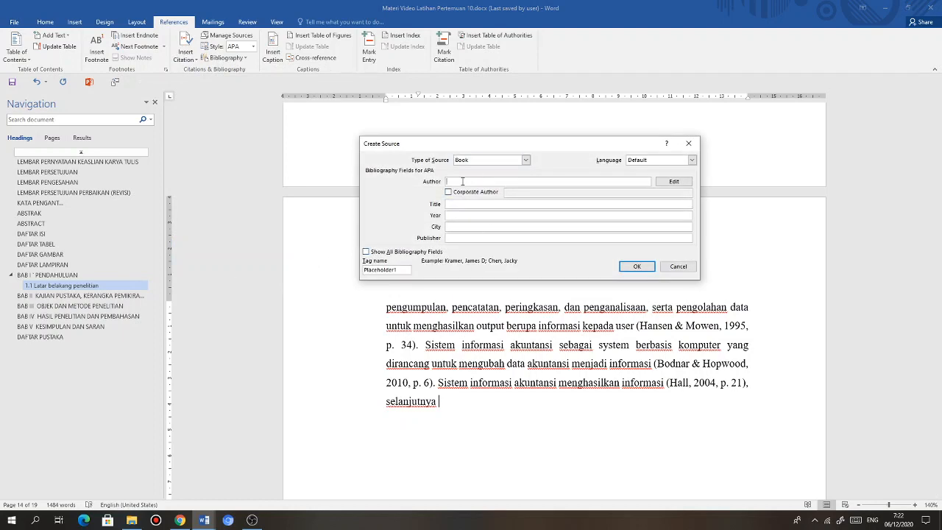
click(671, 182)
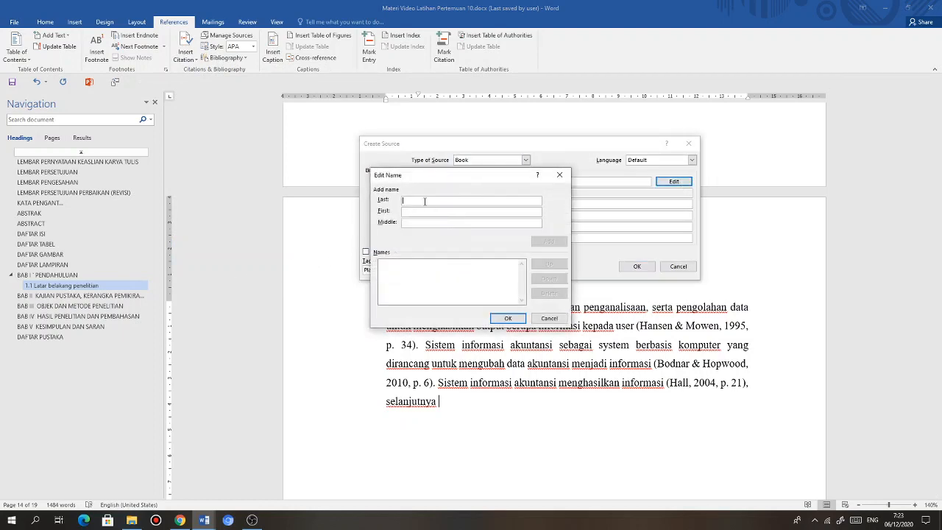
text(Hall)
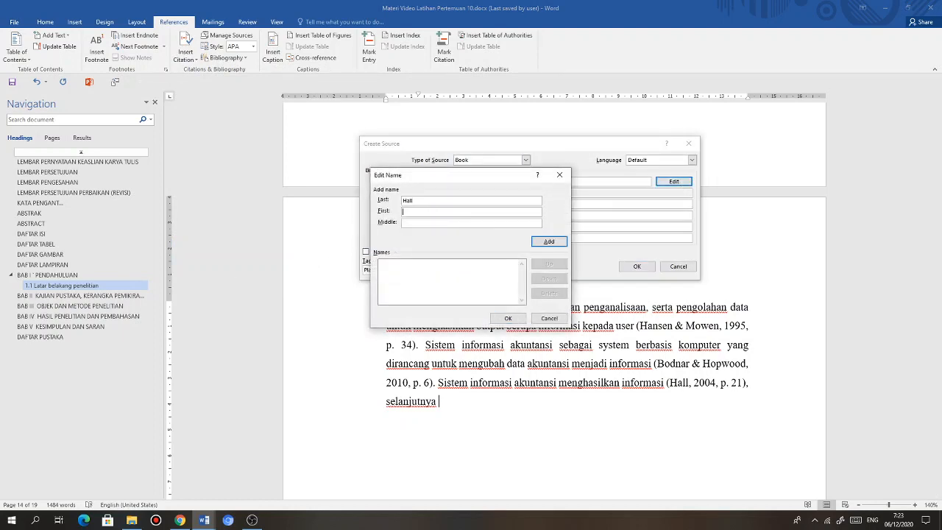
text(JamesS)
key(BackSpace)
text(A)
click(546, 243)
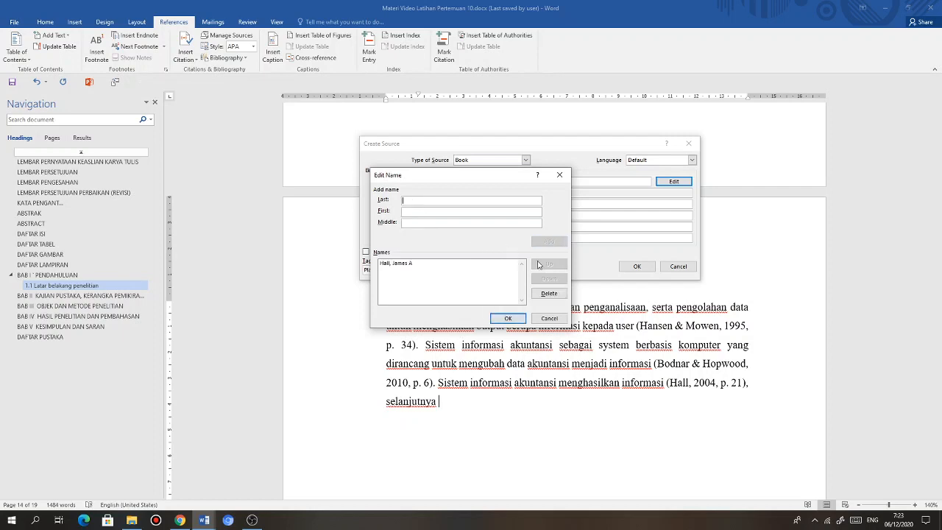
click(509, 318)
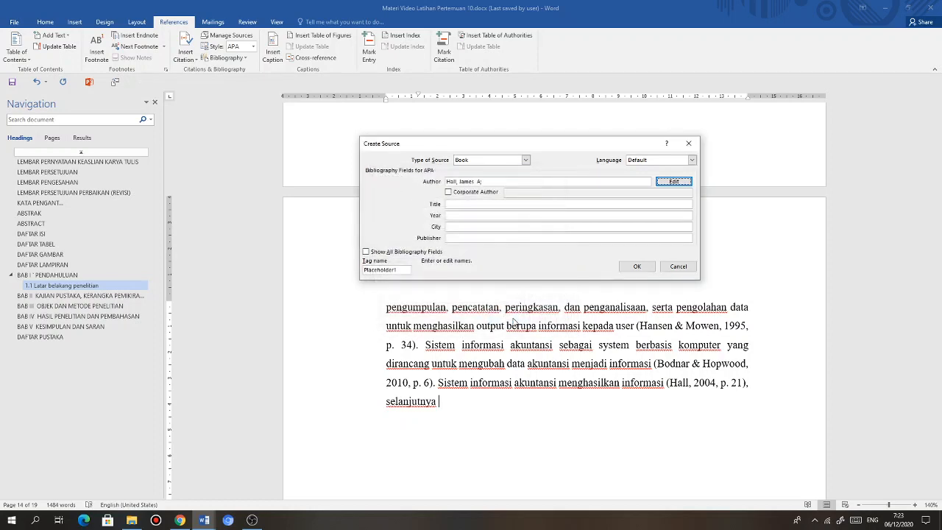
- Fill in the source with title "Accounting Information System", year 2010, city "South Western" and publisher "Publishing Co."
click(455, 204)
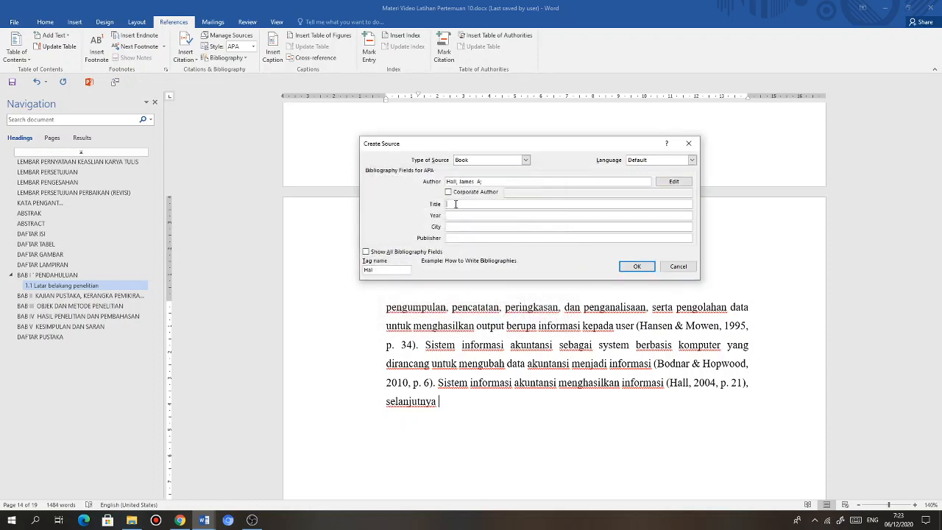
text(Accounting Information System)
click(446, 215)
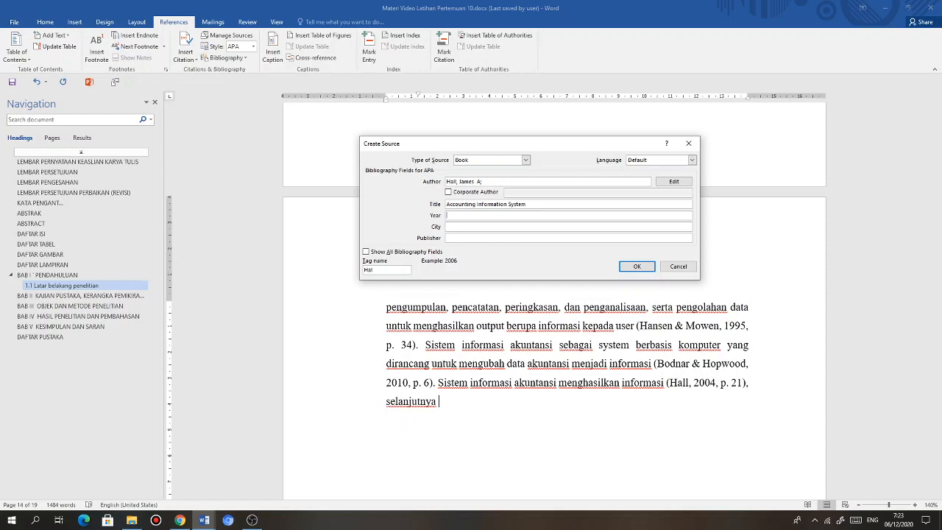
text(2010)
click(446, 227)
text(South Western)
click(446, 237)
text(Publishing)
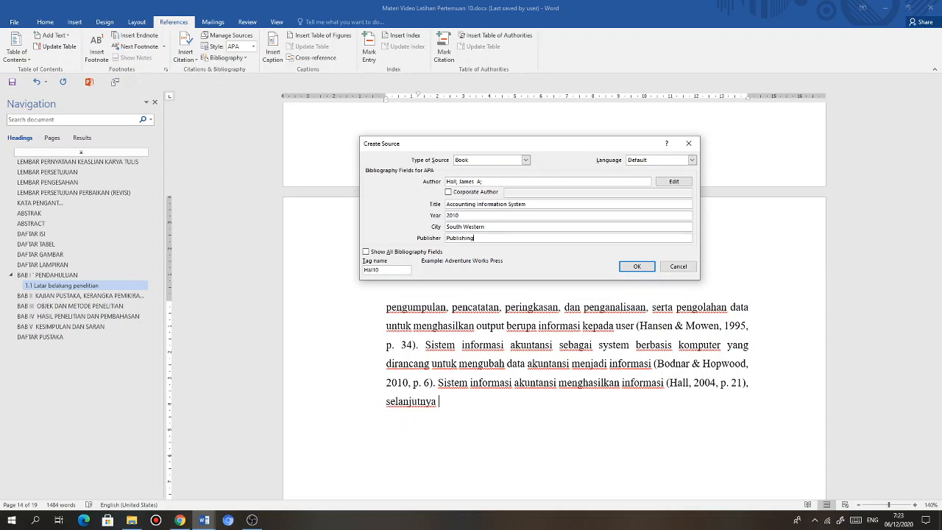
text( Co.)
- Show all bibliography fields for the new 2010 book source, set its edition to 7th and save the source
click(366, 252)
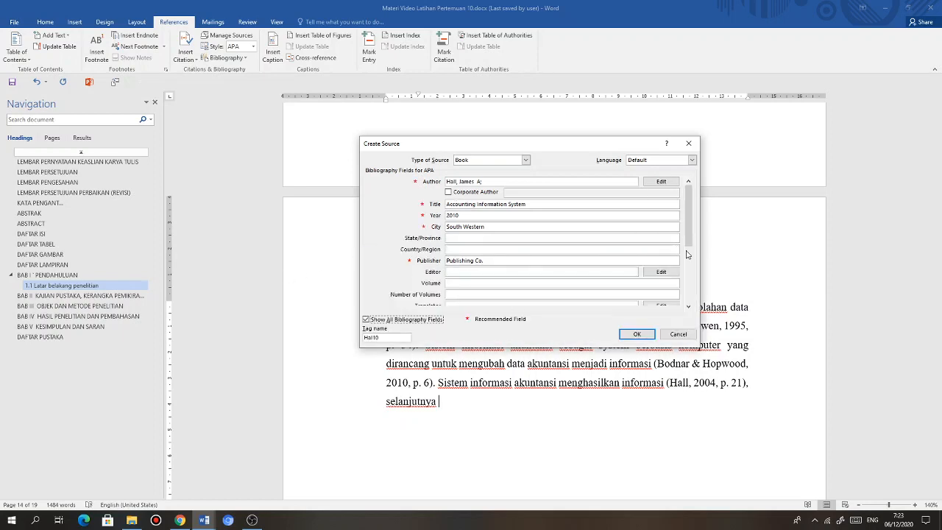
scroll(689, 309, down, 3)
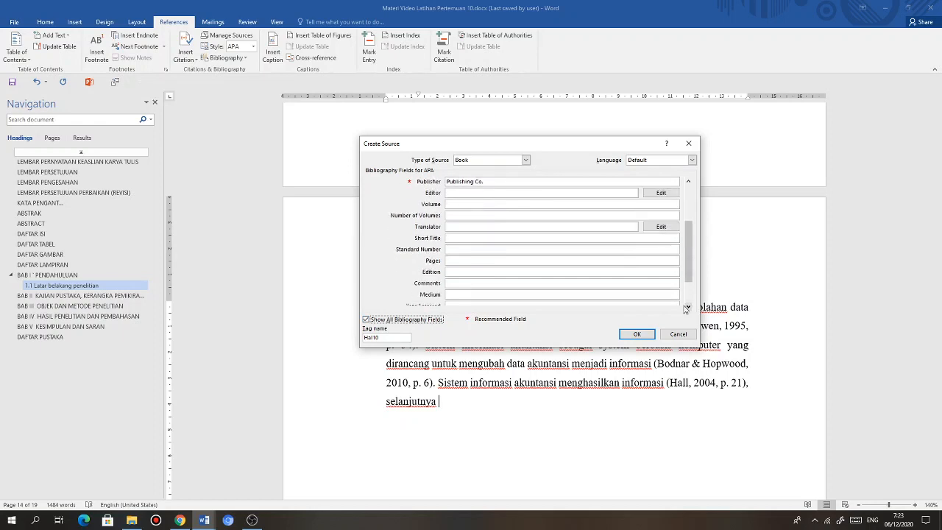
click(460, 272)
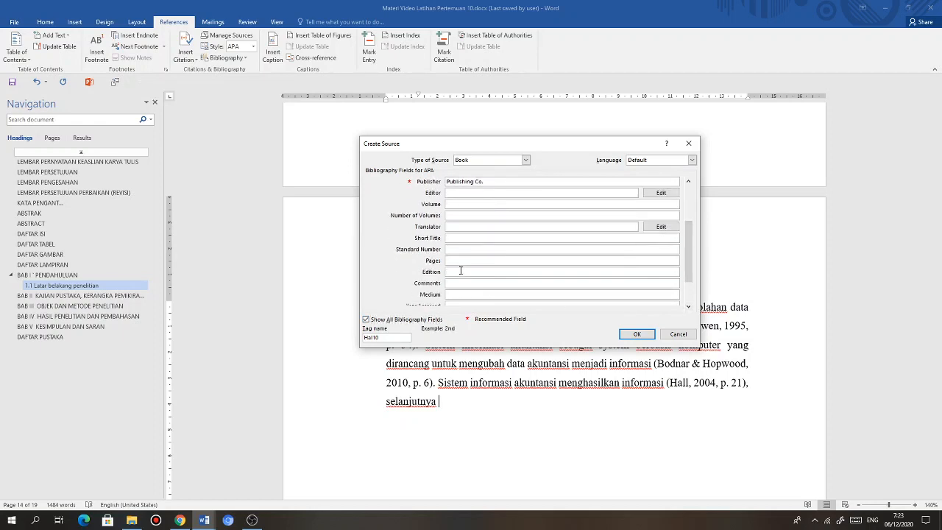
text(7th)
click(638, 336)
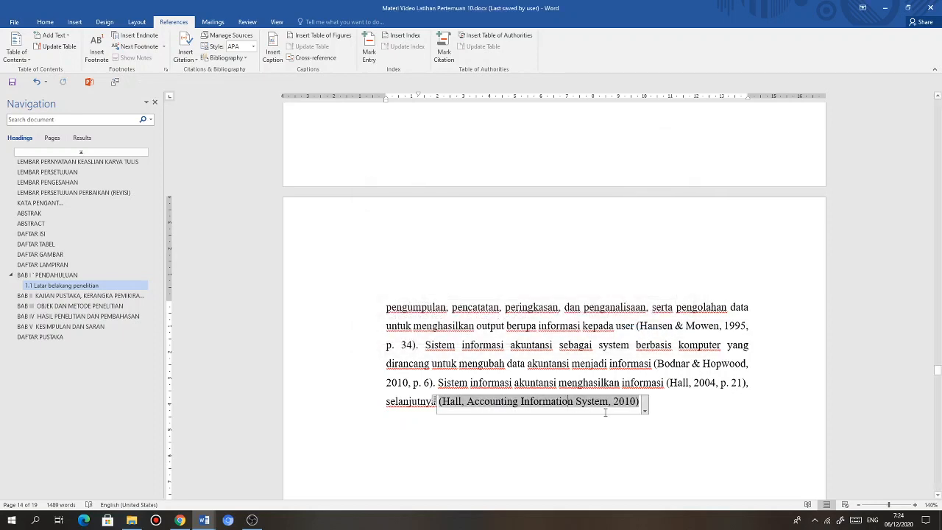
- Edit the new "Accounting Information System" 2010 citation to suppress the title and add page 9
click(644, 412)
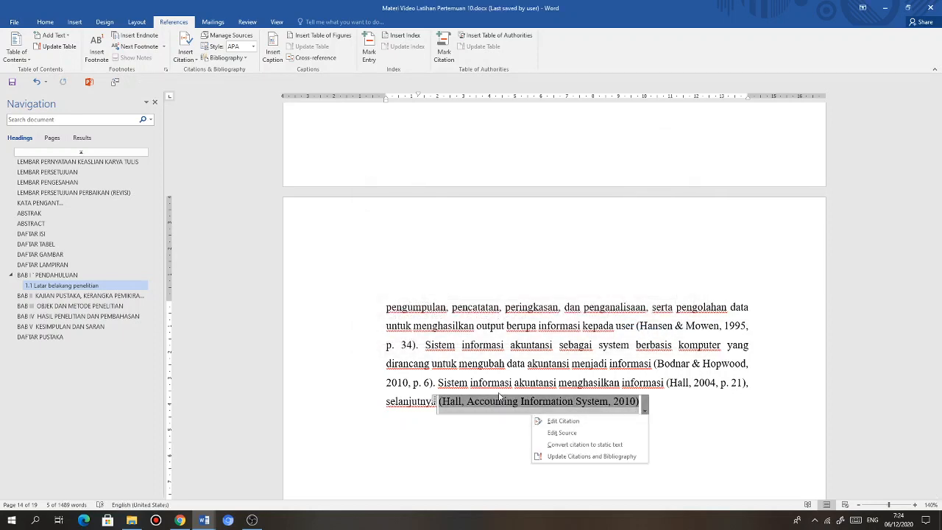
click(547, 420)
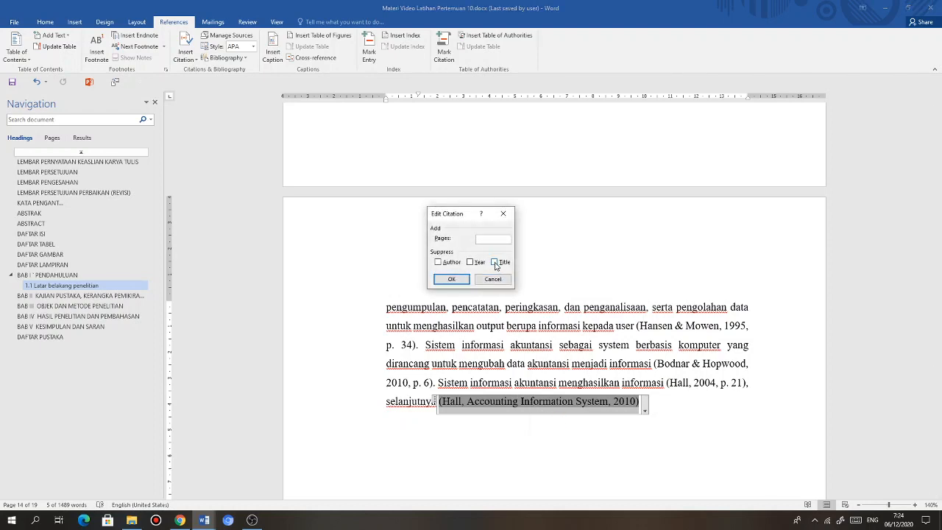
click(495, 262)
click(477, 239)
text(9)
click(451, 278)
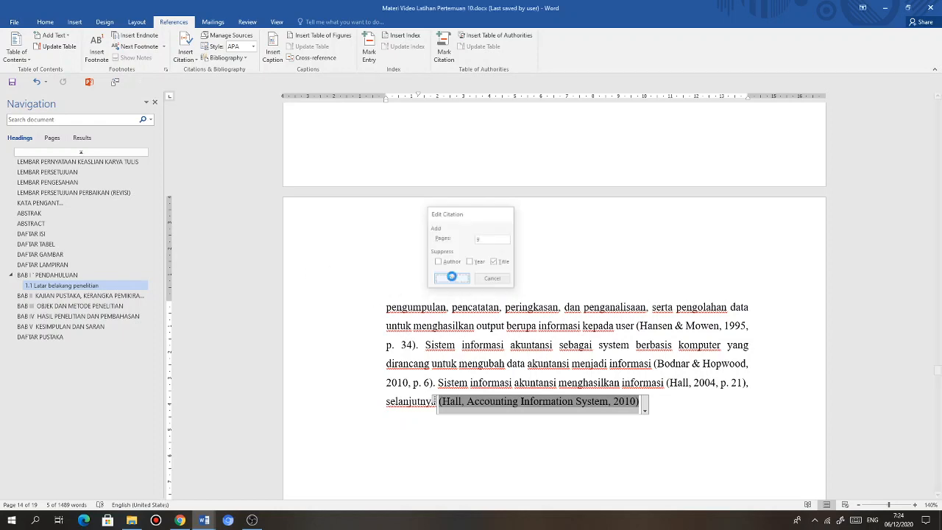
click(460, 404)
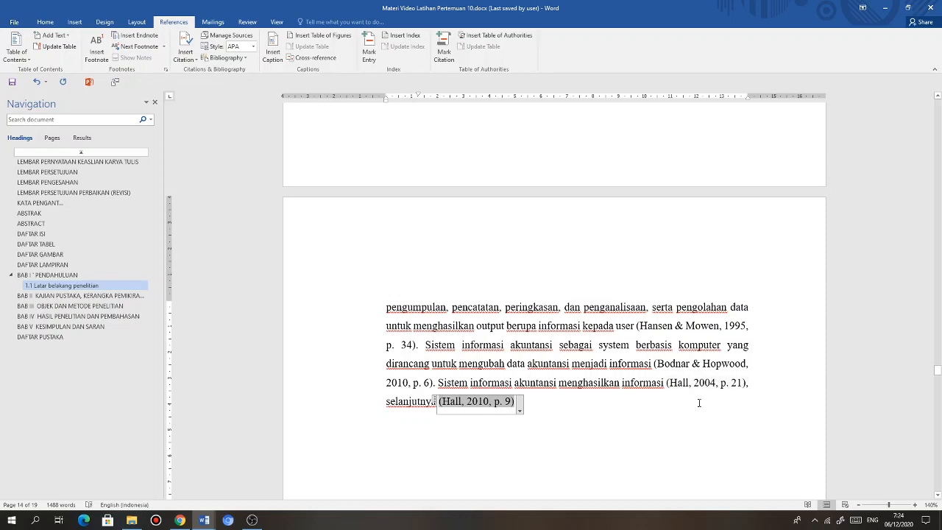
- Continue after the "p. 9" citation with "menyatakan bahwa tujuan mendasar dari system informasi akuntansi adalah untuk menyejikan informasi akuntansi kepada pihak eksternal, pihak manajemen dan karyawan."
click(545, 404)
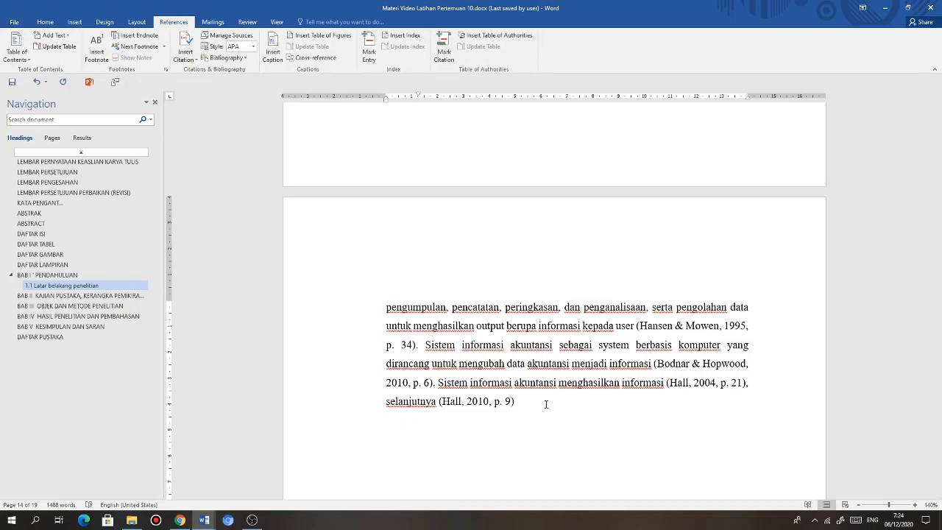
text(menyatakan bahwa)
text(tujuan mendasar dari system informasi akuntansi adalah untuk menyejikan informasi akuntansi kepada pihak eksternal, pihak manajemen dan karyawan.)
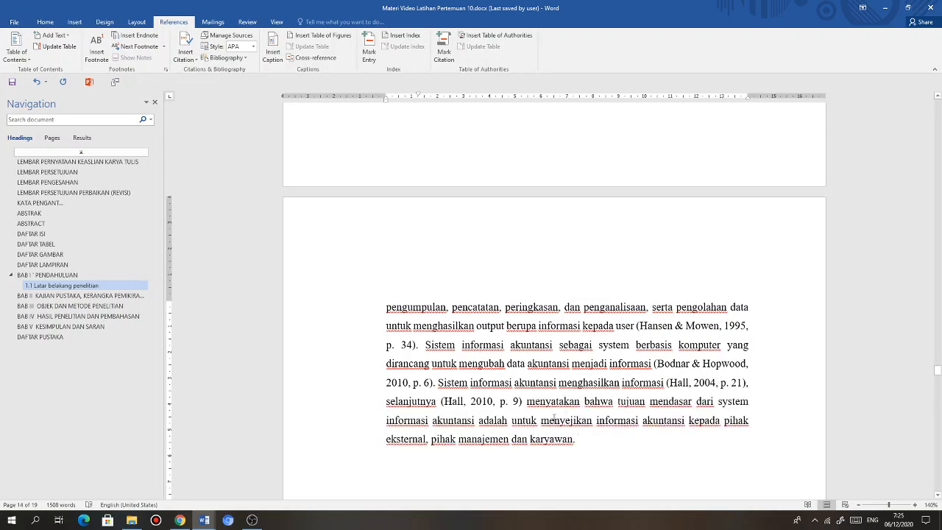
- Correct the spelling in the new sentence, changing "system" to "sistem" and "menyejikan" to "menyajikan"
click(519, 401)
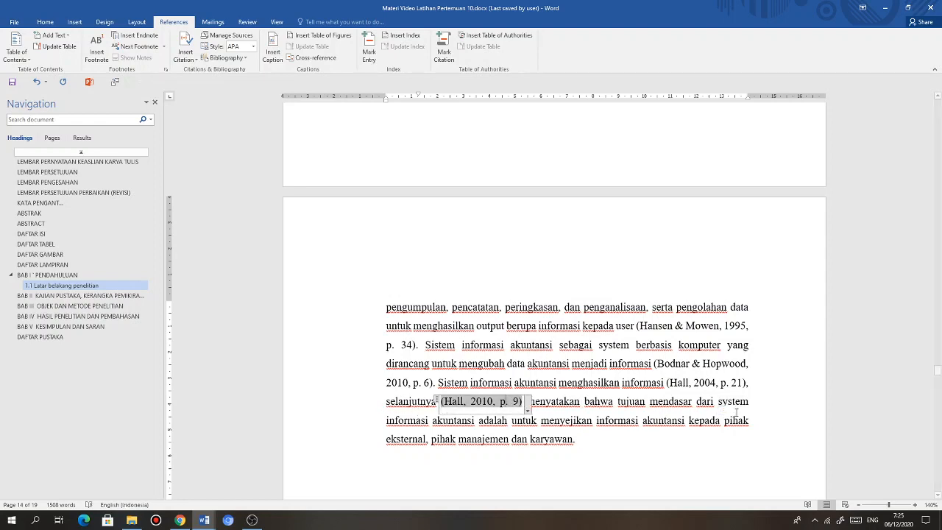
click(727, 401)
key(BackSpace)
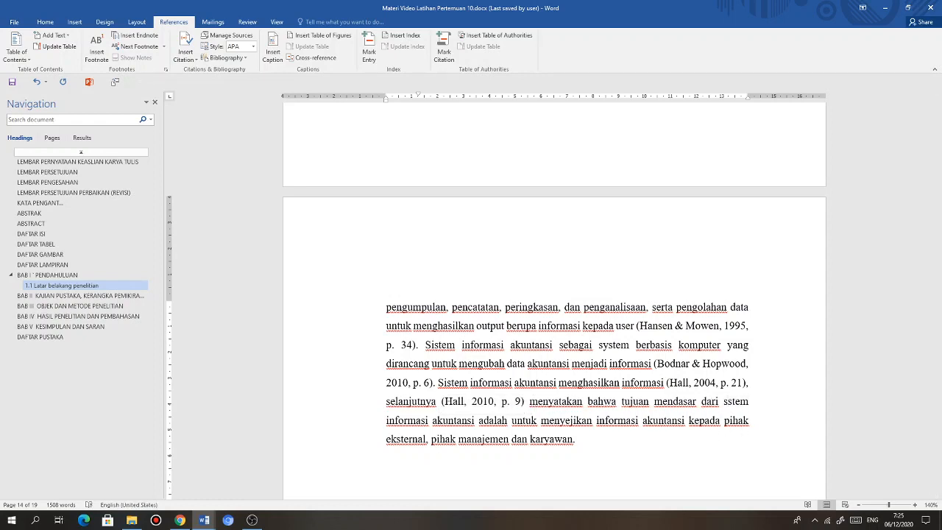
text(i)
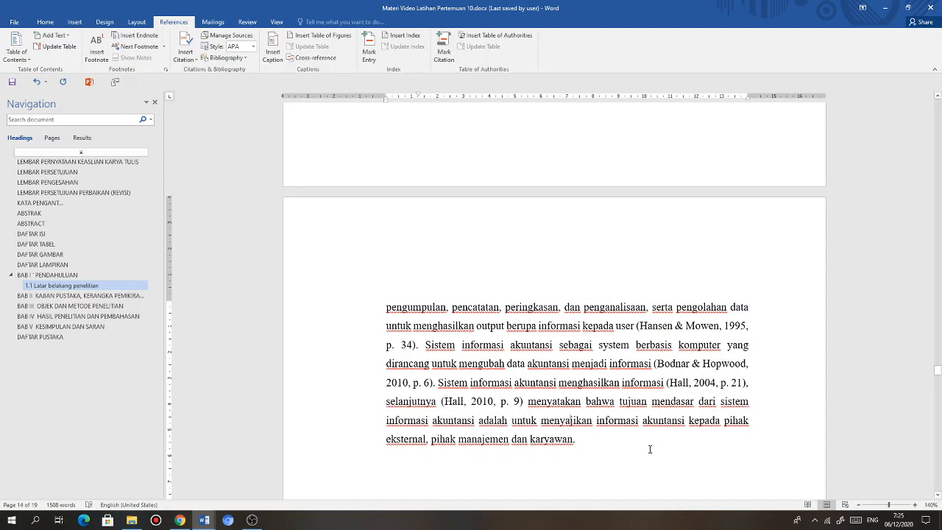
- Begin a new sentence after "karyawan." with "Hal senada dikemukakan oleh"
click(608, 439)
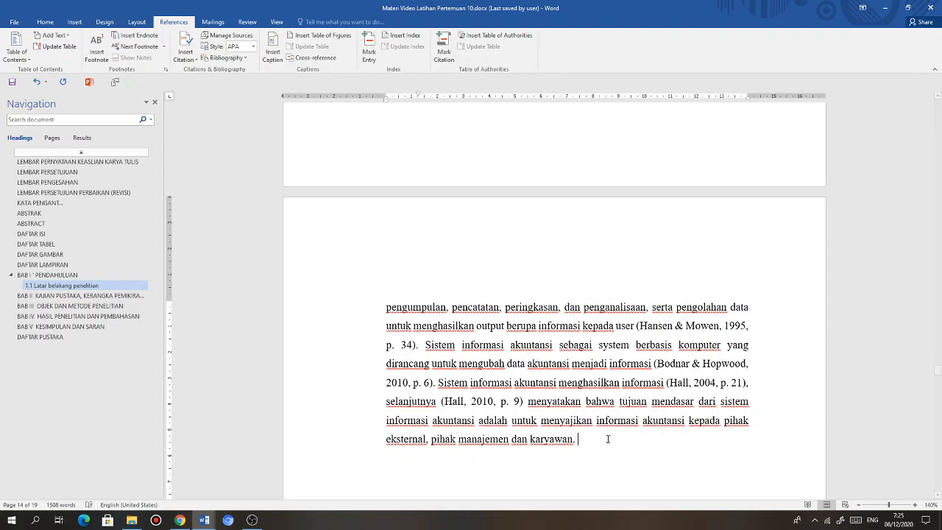
text(Hal senada dikemukk)
key(BackSpace)
text(akan )
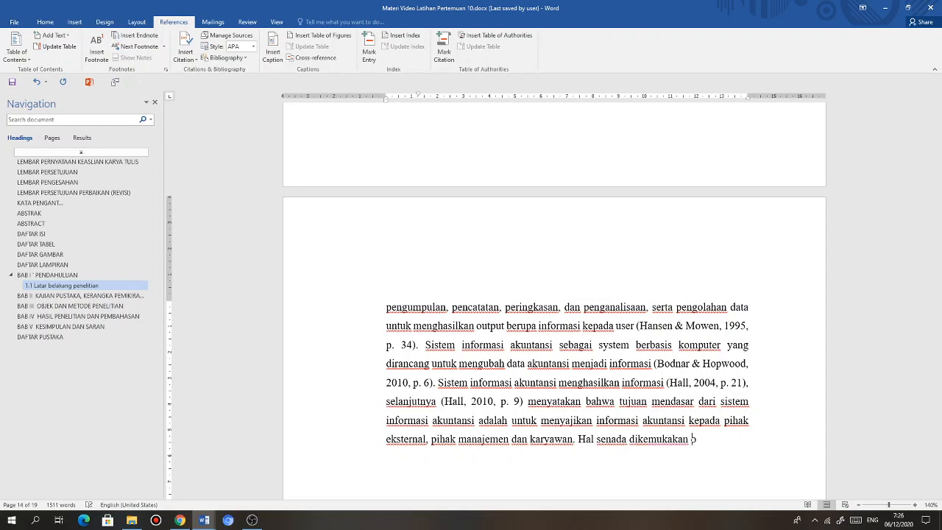
text(oleh)
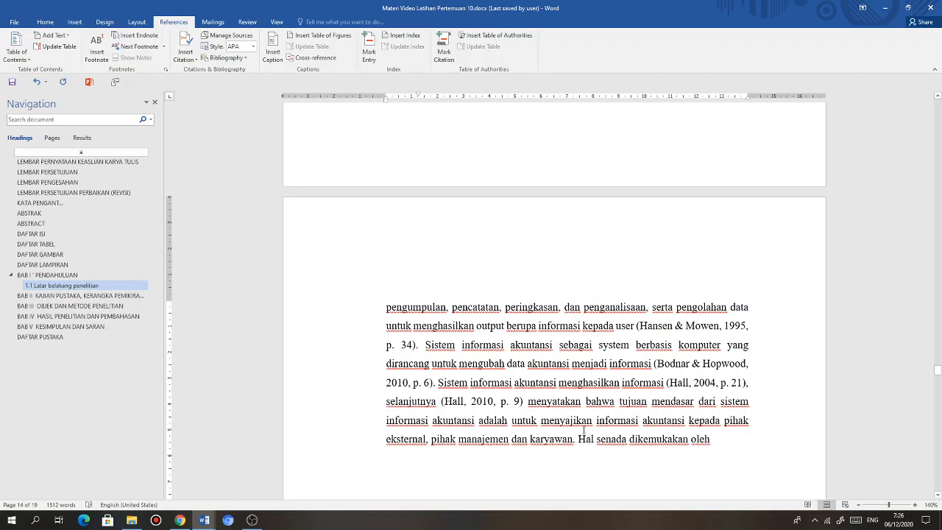
- Insert a citation of the existing 2008 source "Sistem Informasi Akuntansi: Struktur Pengendalian Resiko Pengembangan" after "dikemukakan oleh"
scroll(583, 430, down, 1)
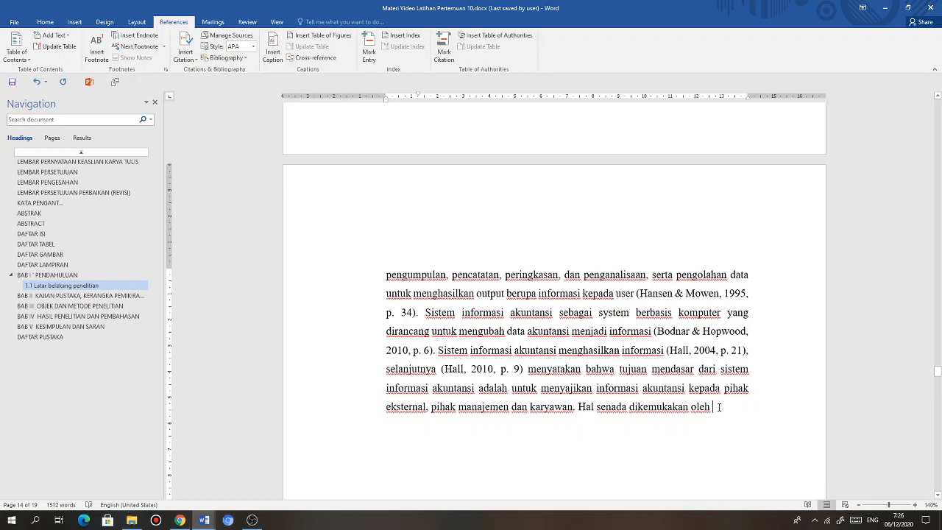
click(192, 59)
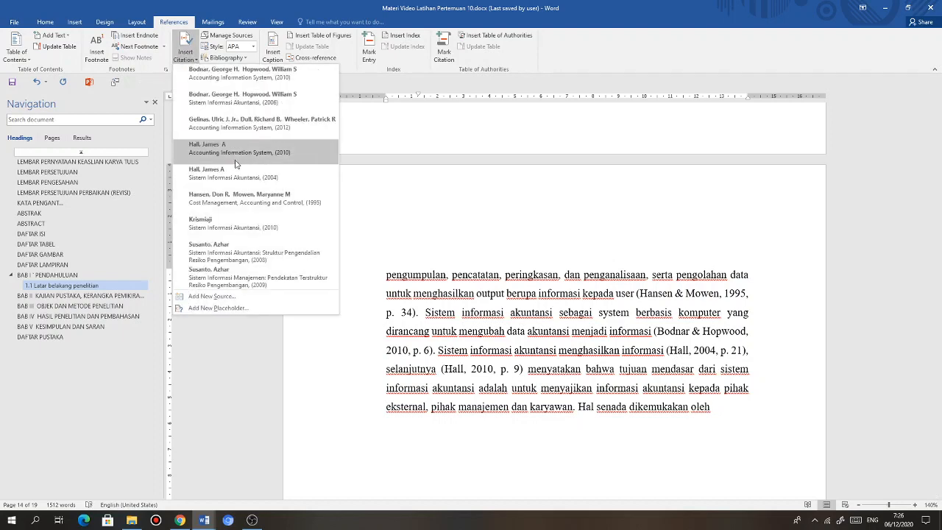
click(234, 253)
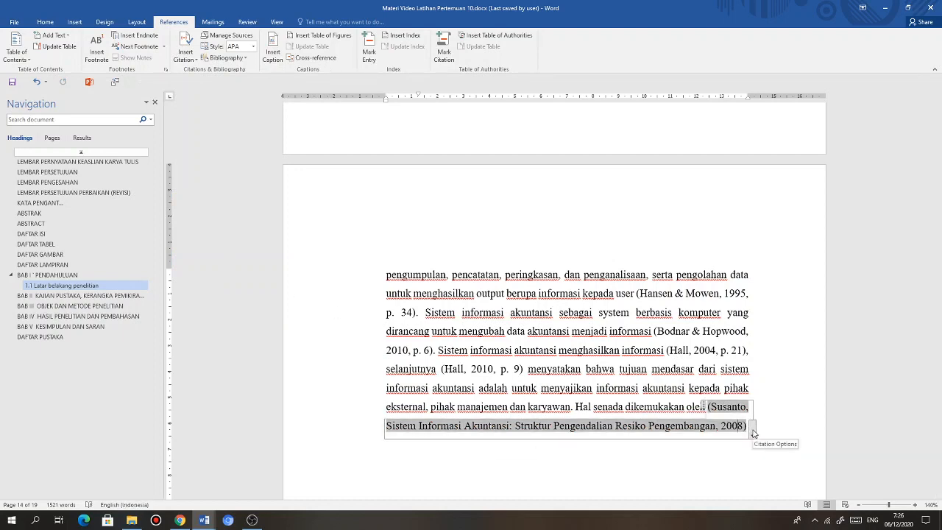
- Edit the 2008 citation to suppress the title and add page 374
click(753, 432)
click(684, 447)
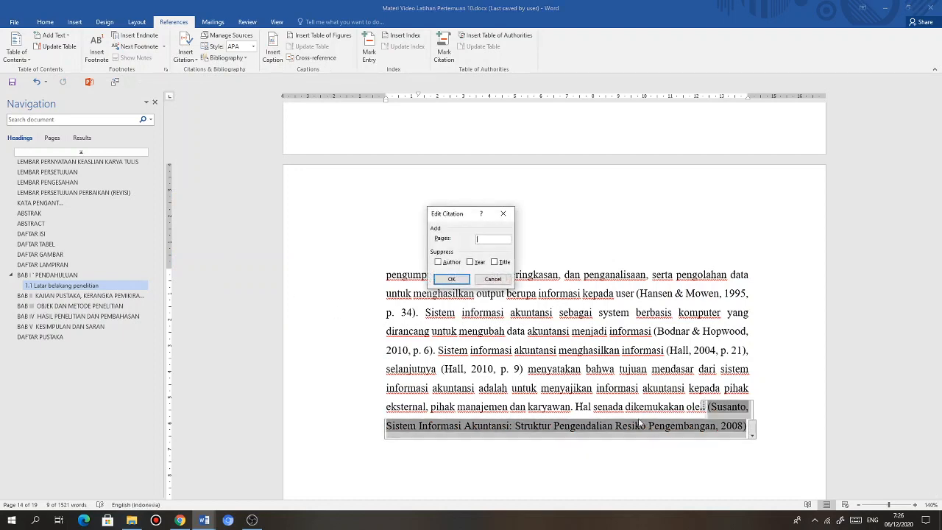
click(494, 262)
click(486, 240)
text(374)
click(451, 278)
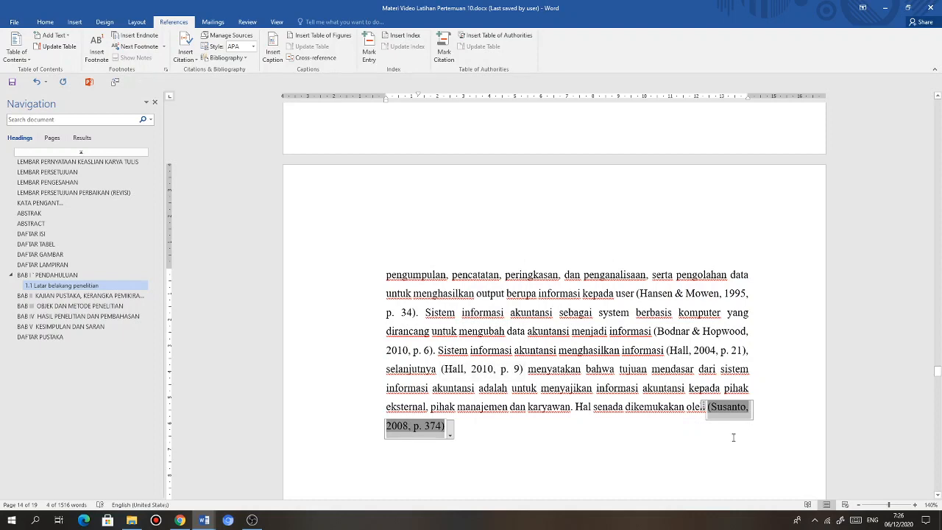
- Continue the sentence after the 2008 citation with "bahwa peran mendasar system informasi akuntansi dalam organisasi adalah menghasilkan informasi akuntansi yang berkualitas."
click(489, 437)
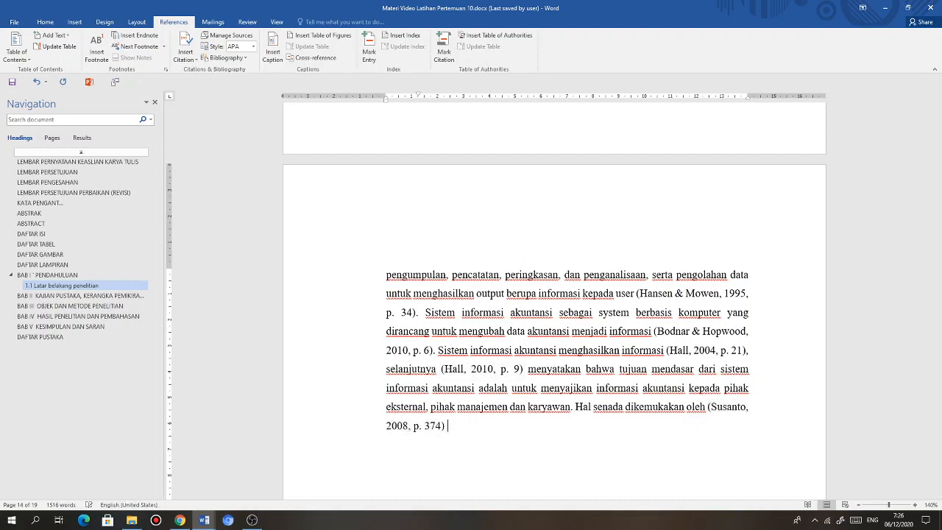
text(bahwa peran)
text(ca)
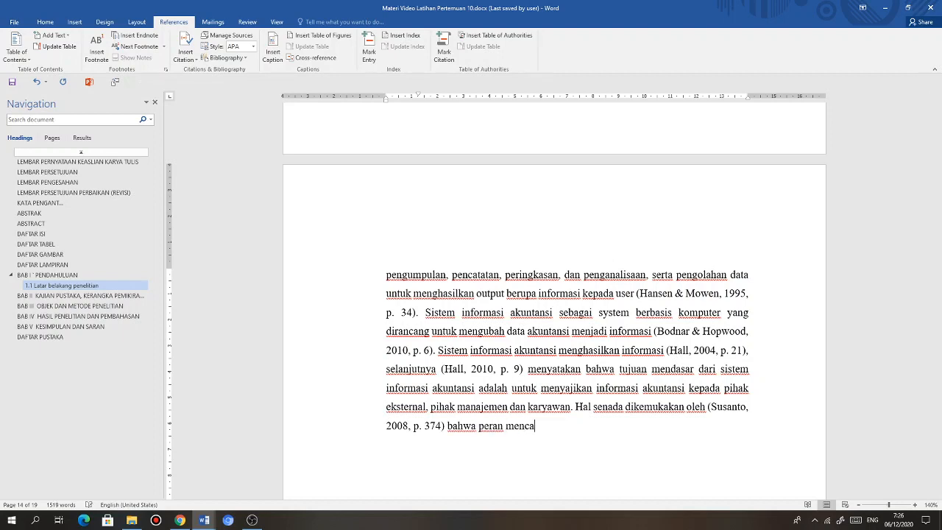
key(BackSpace)
key(BackSpace)
text(dasar system info)
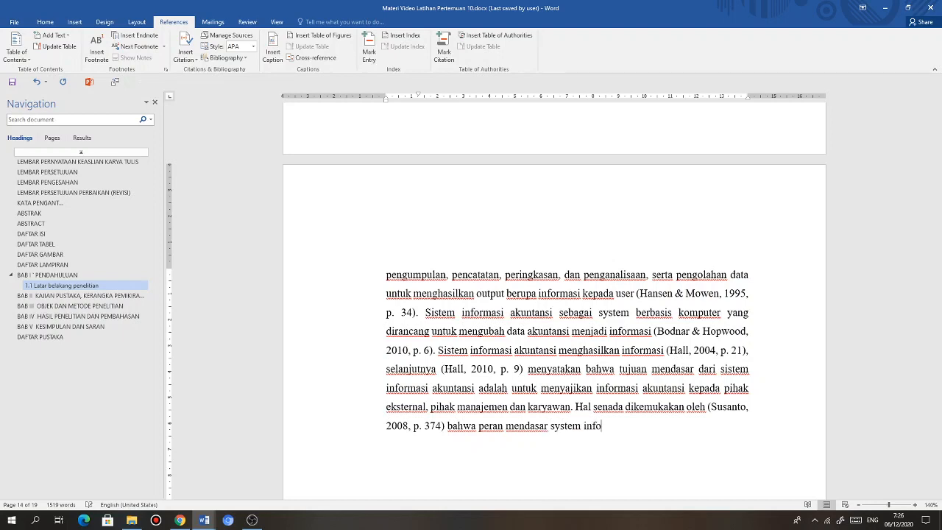
text(rmasi akuntansi)
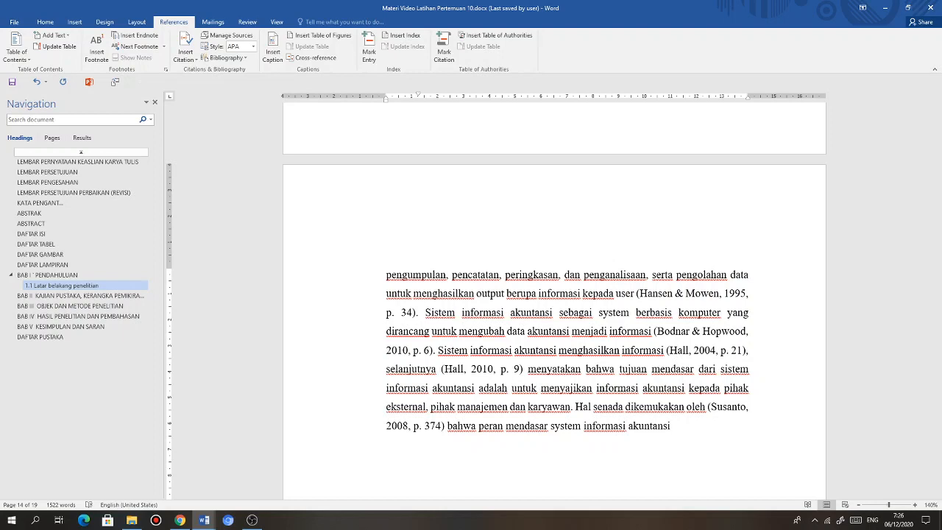
text( dalam organi)
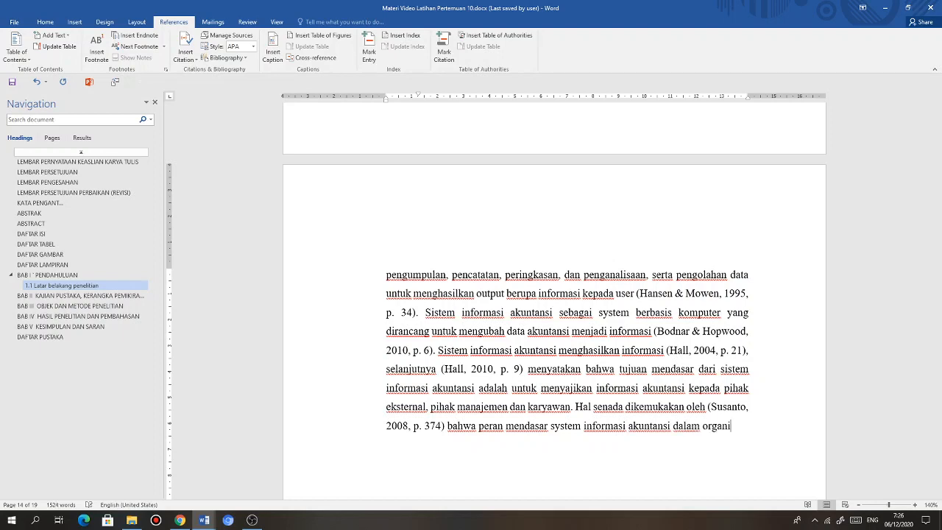
text(sasi adalah )
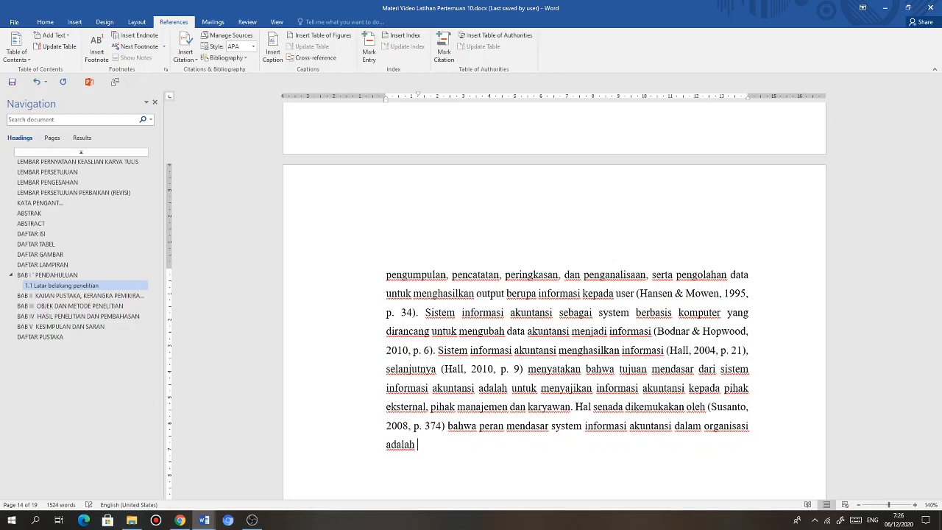
text(menghasilkan informasi a)
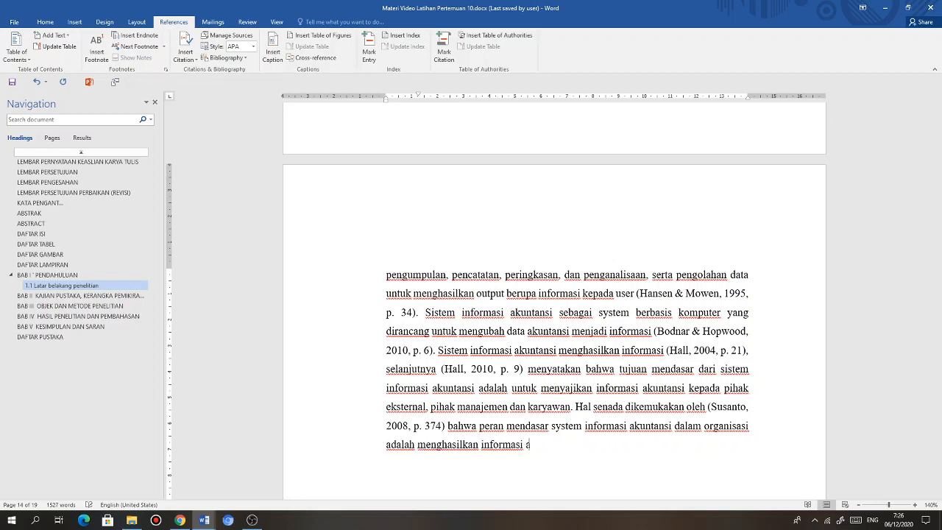
text(kuntansi yang berkuali)
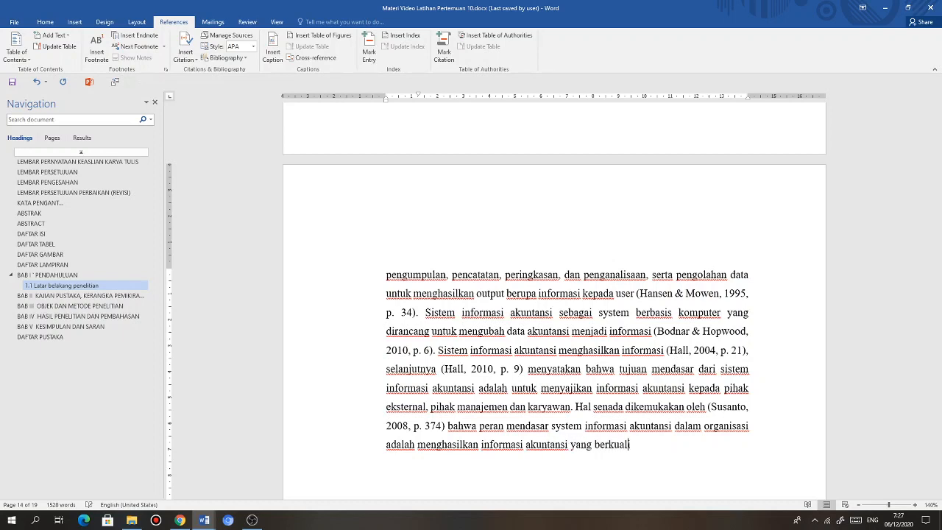
text(tas.)
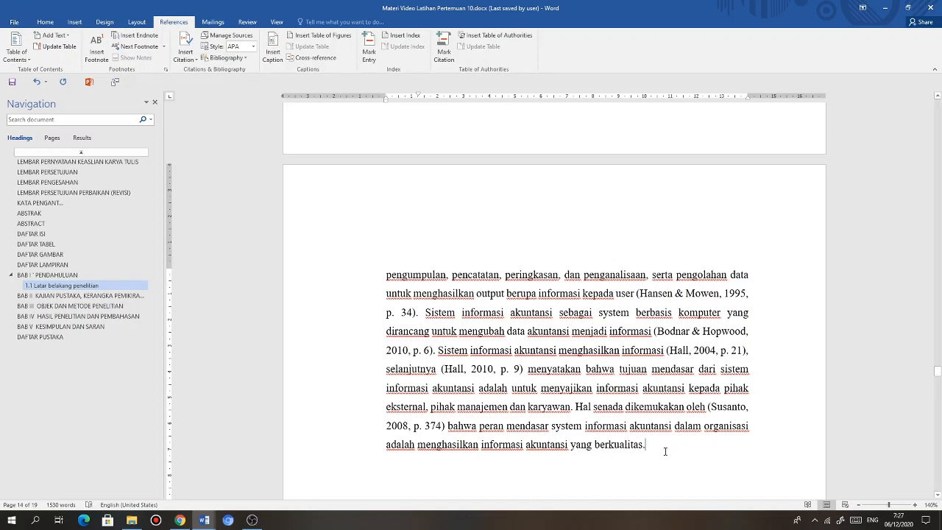
- Begin another sentence after "berkualitas." with "Dan juga didukung oleh pernyataan"
scroll(655, 449, down, 2)
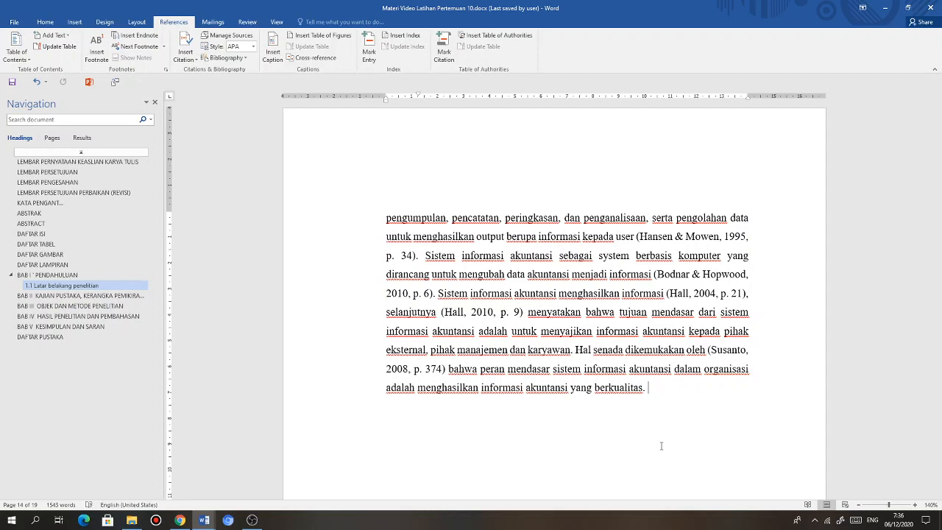
text(dan)
key(BackSpace)
key(BackSpace)
key(BackSpace)
key(BackSpace)
text(Dan)
text(juga didukung oleh )
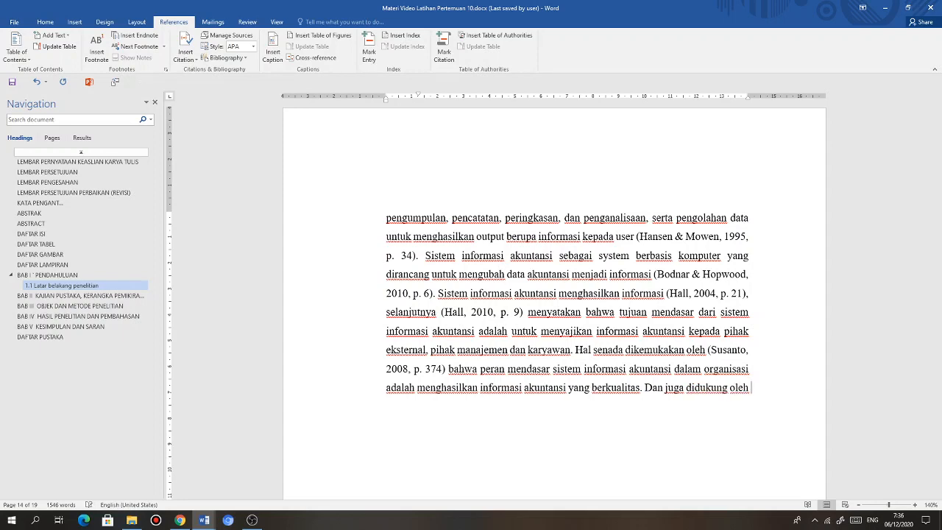
text(pernyataan)
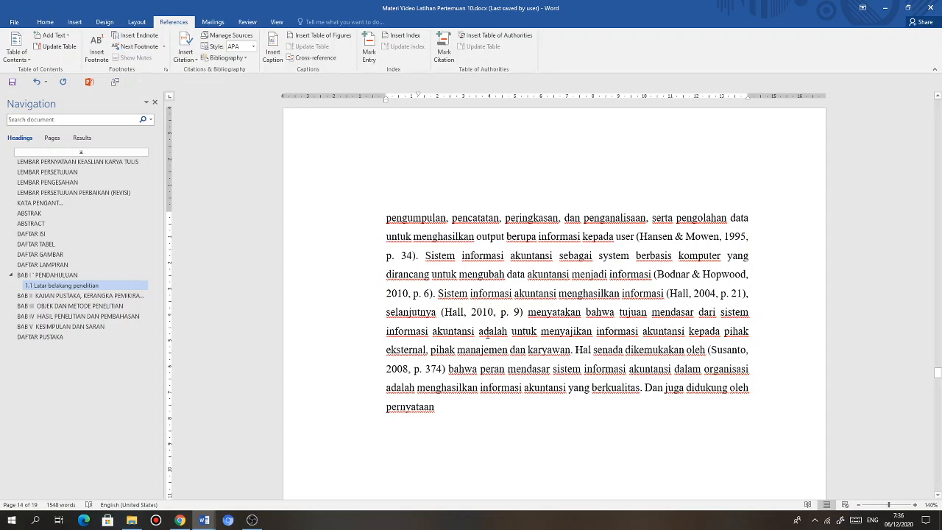
- Start a new citation source after "Dan juga didukung oleh pernyataan" and set its source type to Journal Article
click(193, 59)
click(221, 296)
click(526, 160)
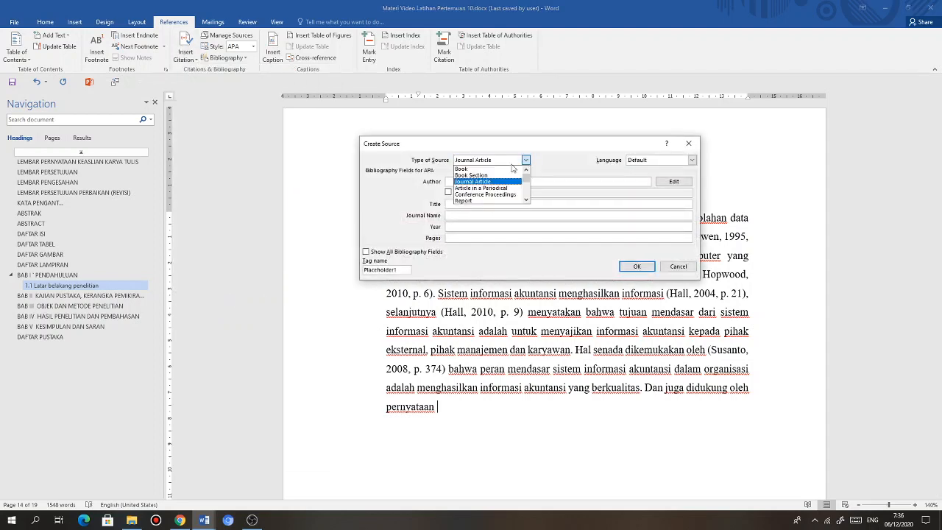
click(491, 170)
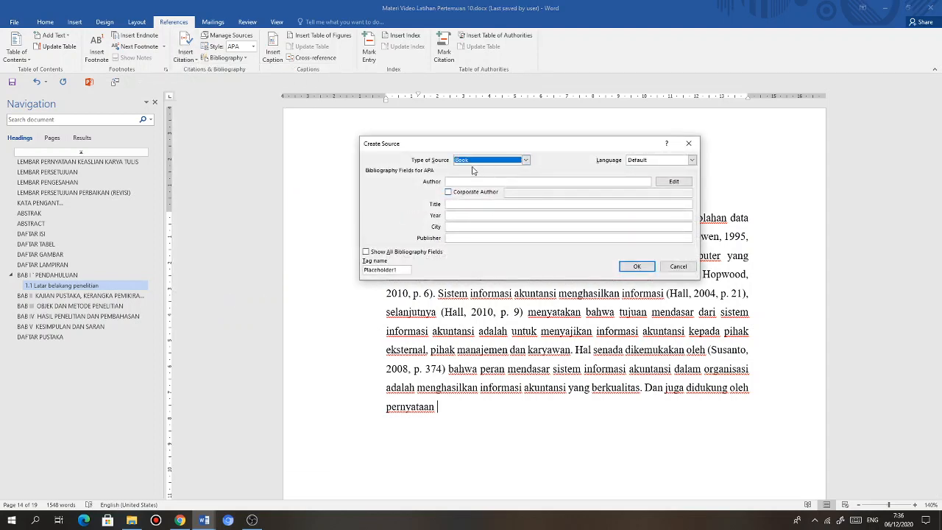
click(526, 160)
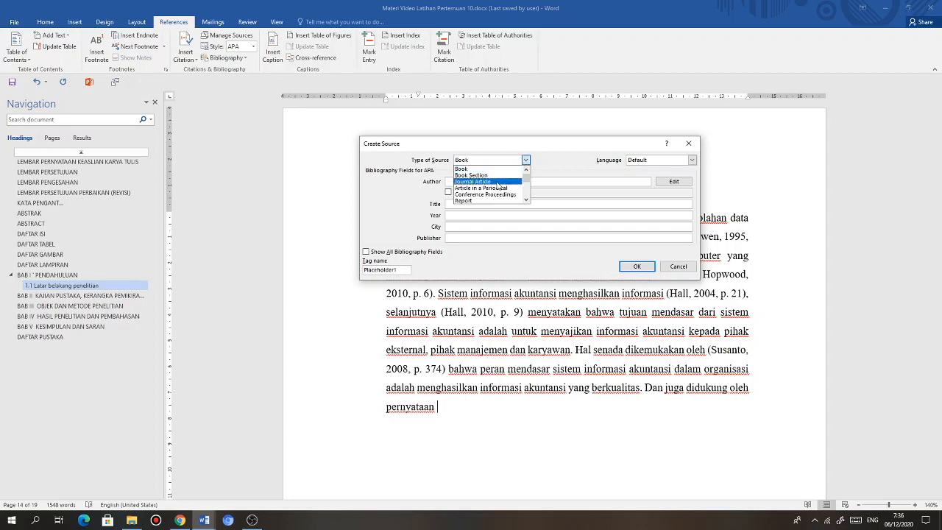
click(497, 182)
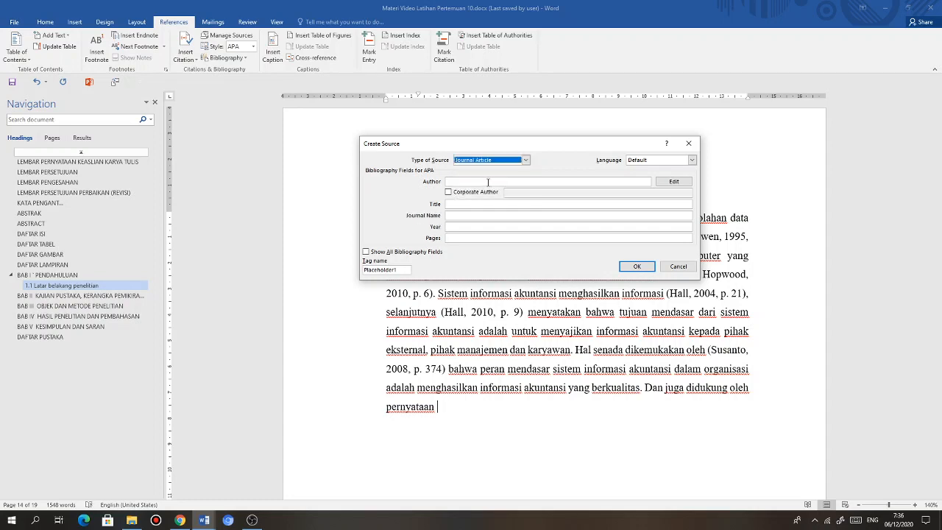
- Add the first author's last and first names to the journal article's author list
click(673, 181)
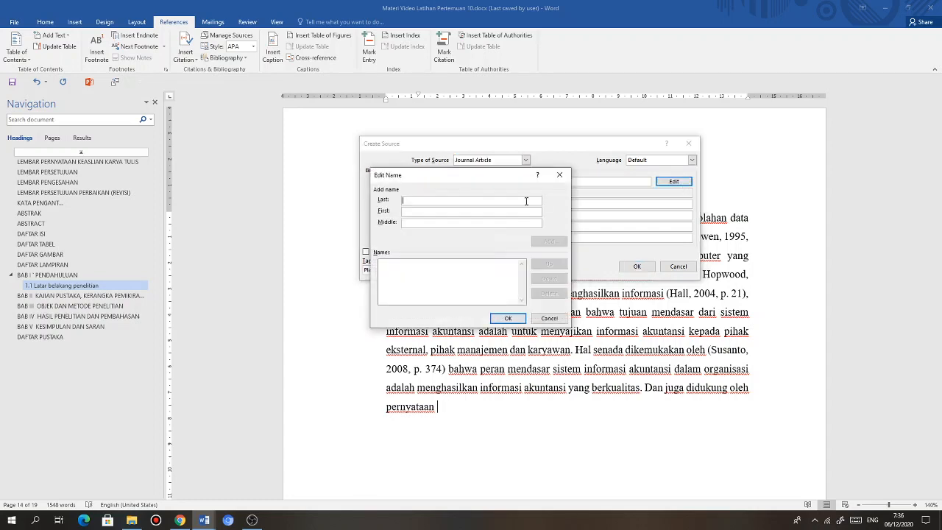
click(419, 200)
text(Sacer)
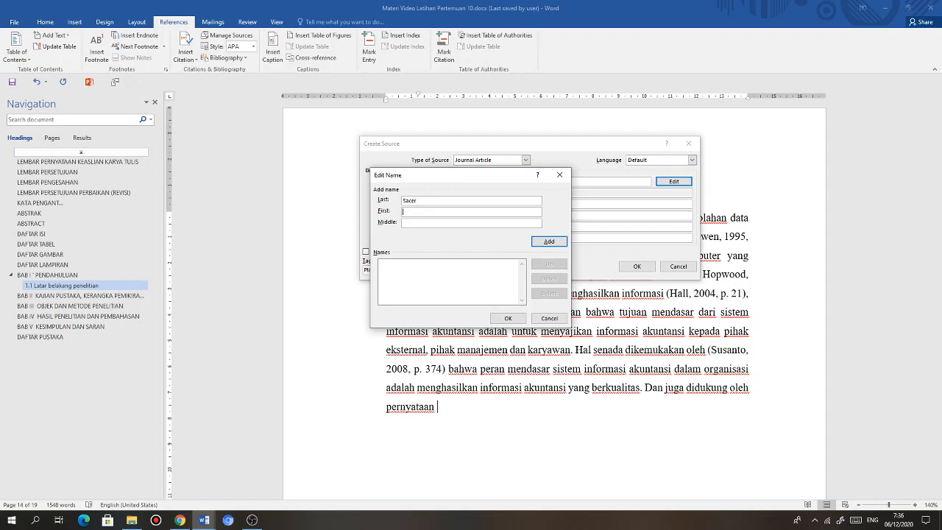
text(Ina)
key(BackSpace)
key(BackSpace)
text(vana Mamic)
click(557, 244)
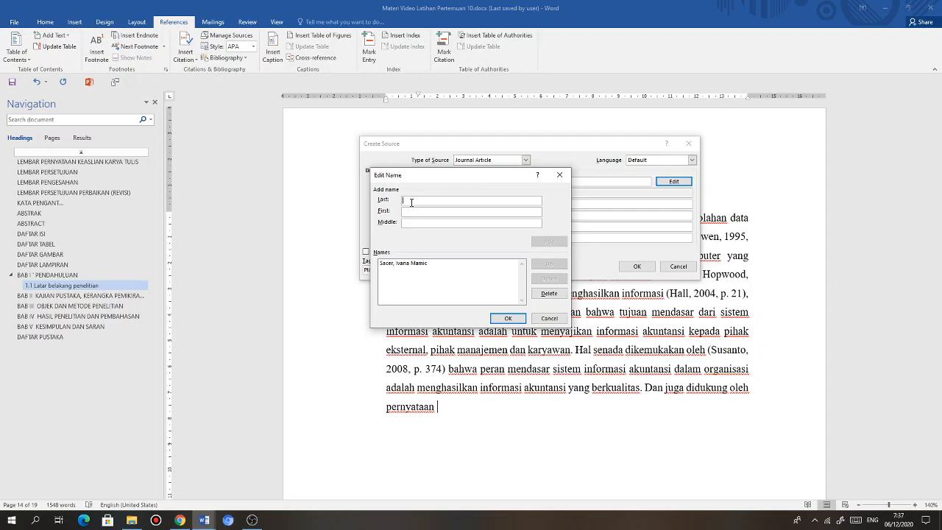
- Add the second and third authors' last and first names and confirm the author list
click(411, 203)
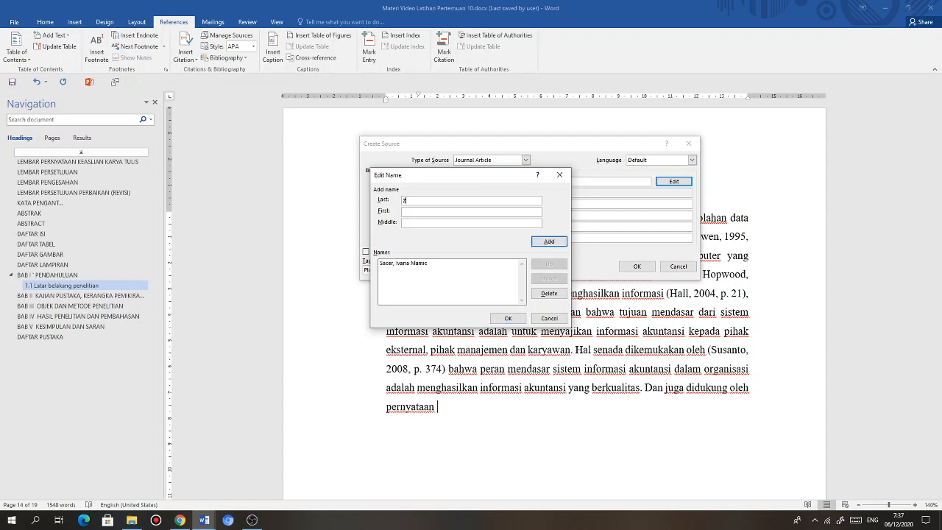
text(Zager)
key(Tab)
text(Katarina)
click(548, 241)
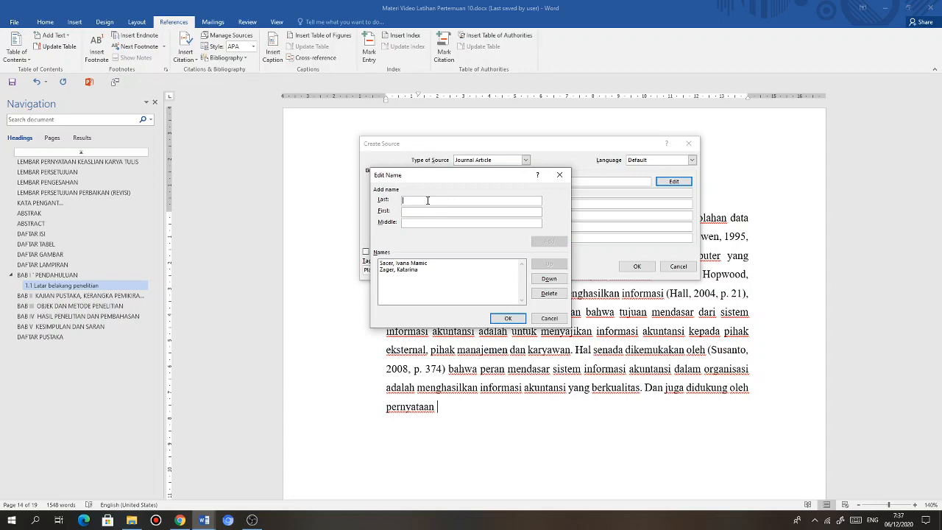
text(Tusek)
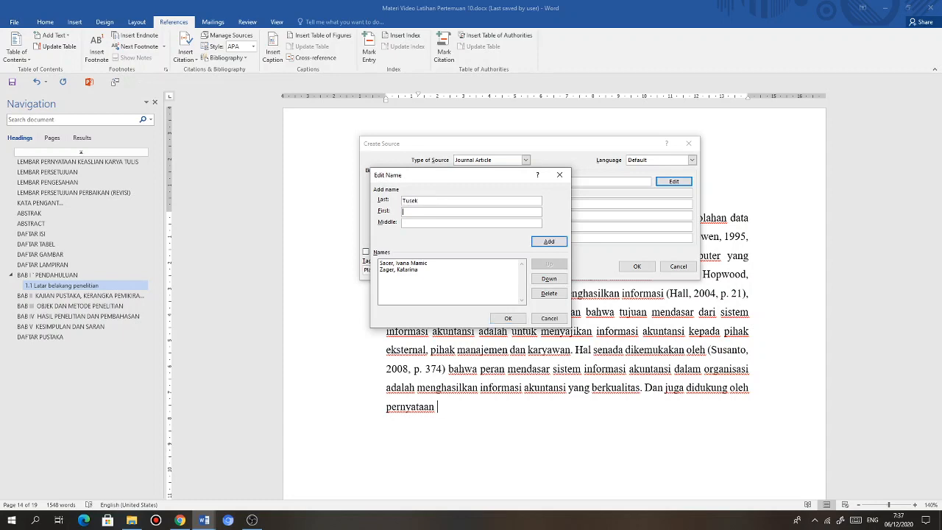
text(Boris)
click(545, 243)
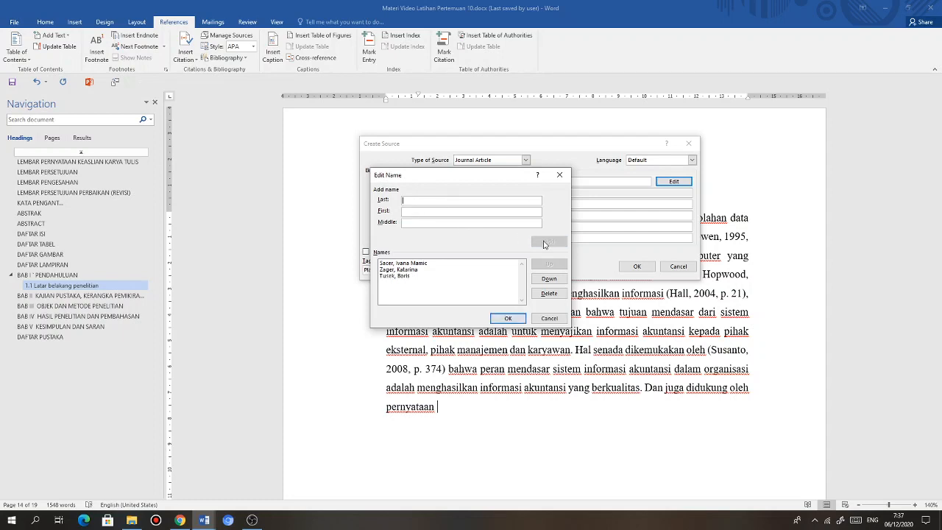
click(512, 320)
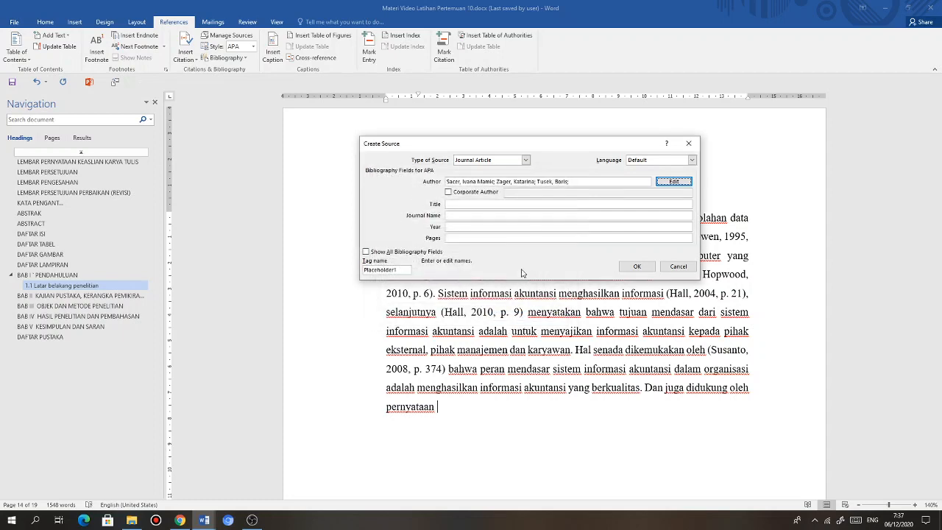
- Set the source title to "Accounting Information System's Quality as The Ground for Quality Business Reporting" and the journal name to "IADIS International Conference e-commerce"
click(463, 204)
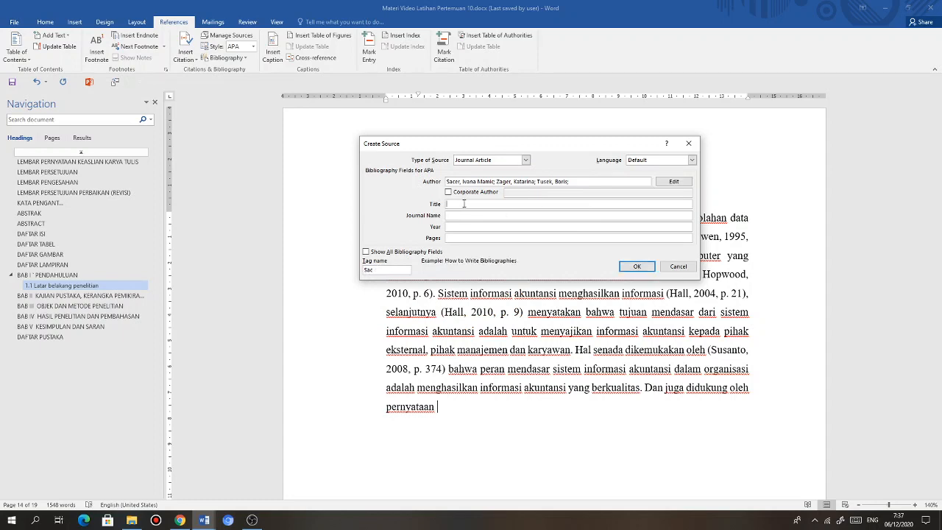
text(Accounting Information System's Quality as The Ground for Quality Business Reporting)
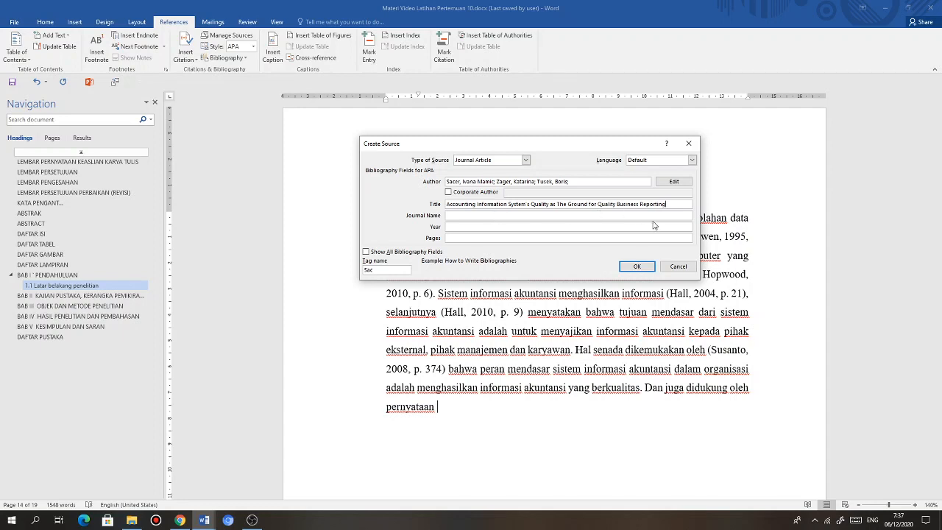
click(458, 215)
text(IADIS International)
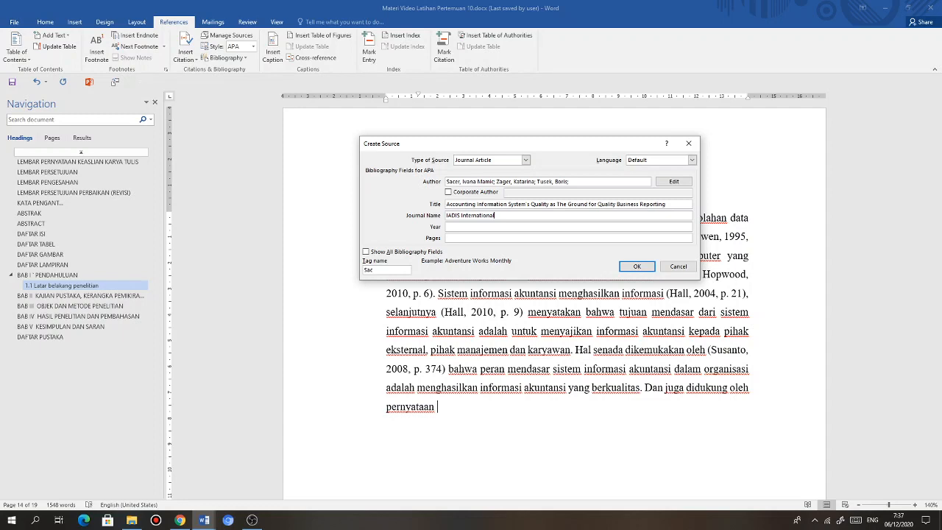
text(Conference e-commerce)
- Set the article's year to 2006 and pages to 59-64, and save the source to insert its citation
click(483, 228)
text(006)
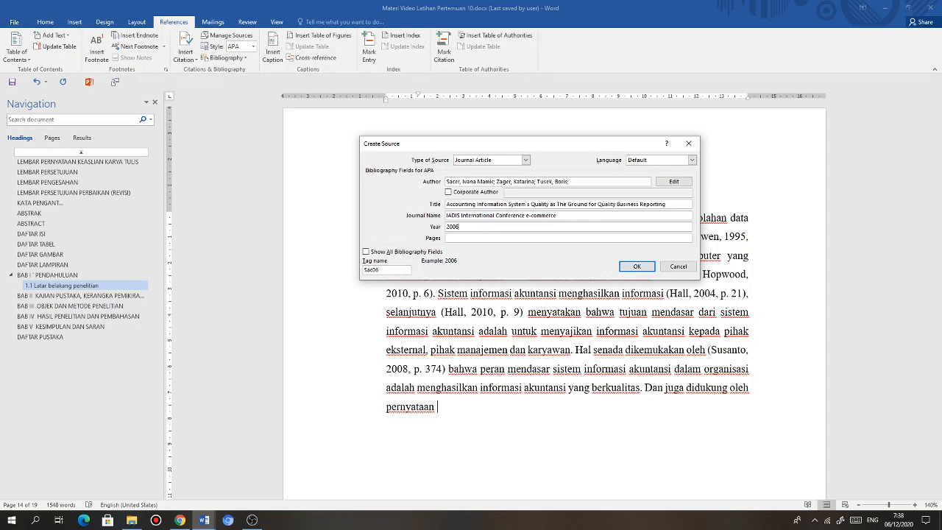
click(453, 237)
text(59-64)
click(637, 267)
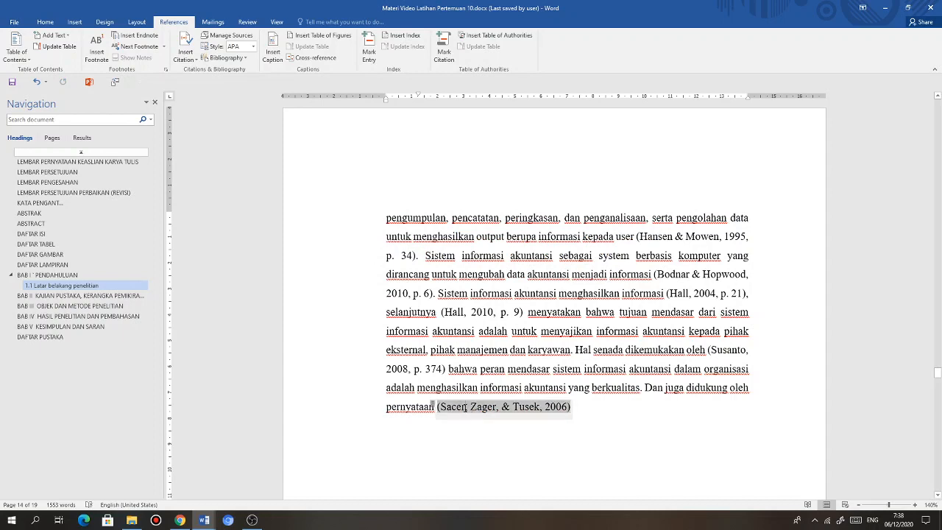
- Continue the sentence after the 2006 citation with "informasi akuntansi yang berkualitas diperoleh dari hasil penerapan sistem informasi akuntansi yang berkualitas."
click(515, 410)
scroll(519, 456, down, 1)
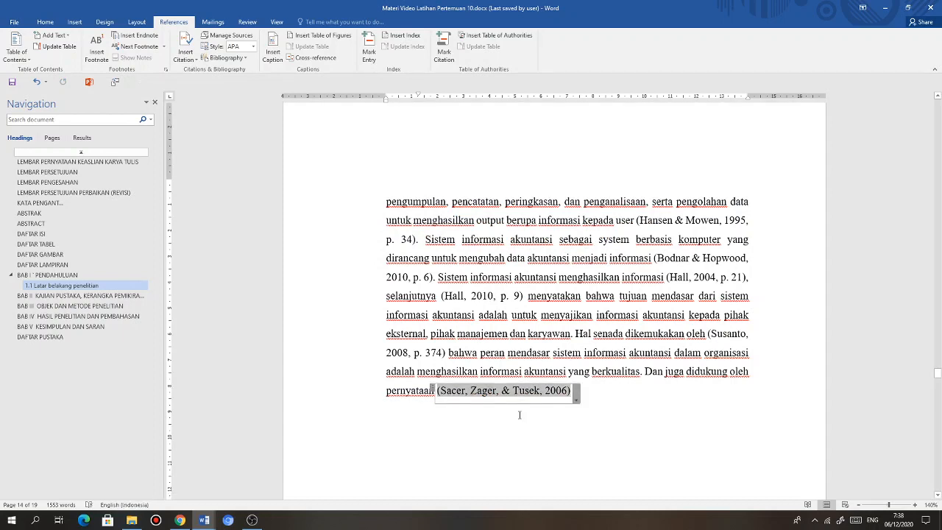
click(597, 375)
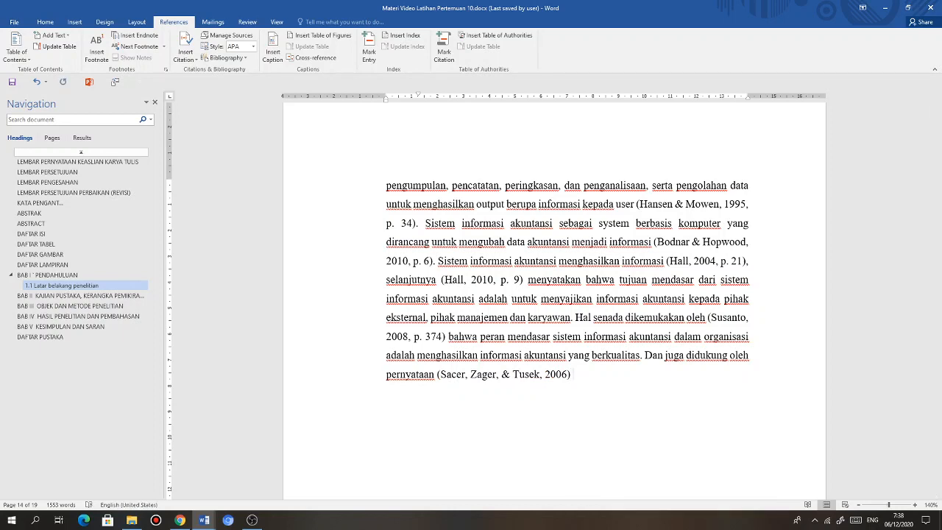
text(informasi akuntansi yang berkualitas diperoleh dari hasil penerapan sistem informasi akuntansi yang berk)
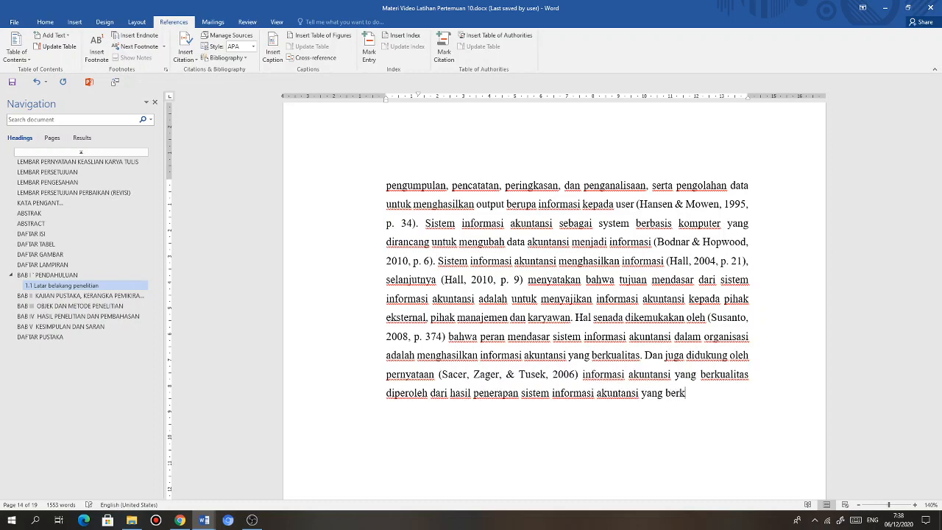
text(ualitas.)
- Begin a new paragraph below the 2006 citation's sentence with "Kualitas informasi"
scroll(683, 425, down, 2)
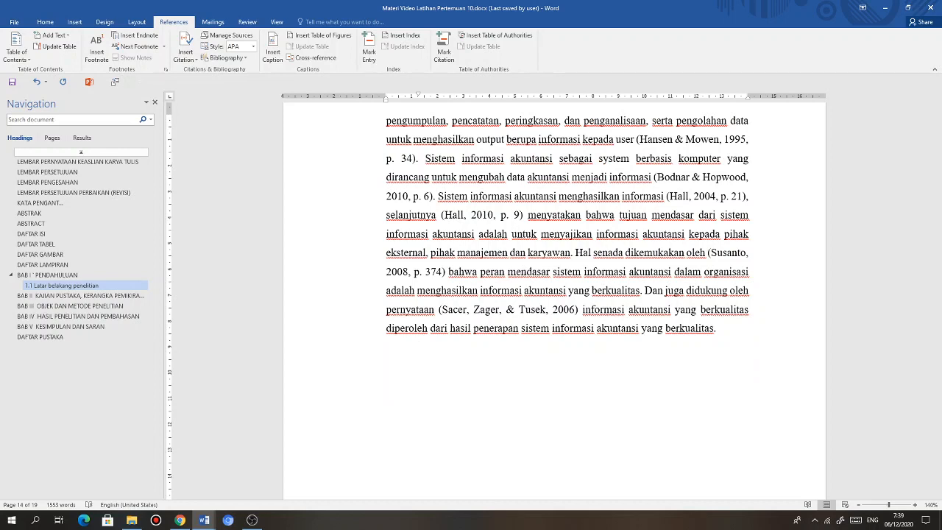
key(Return)
text(Kualitas informa)
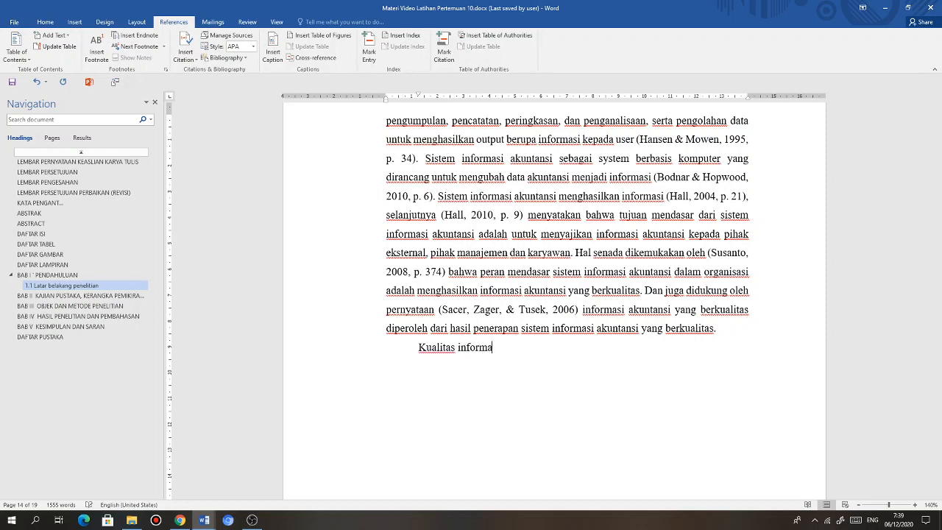
text(si)
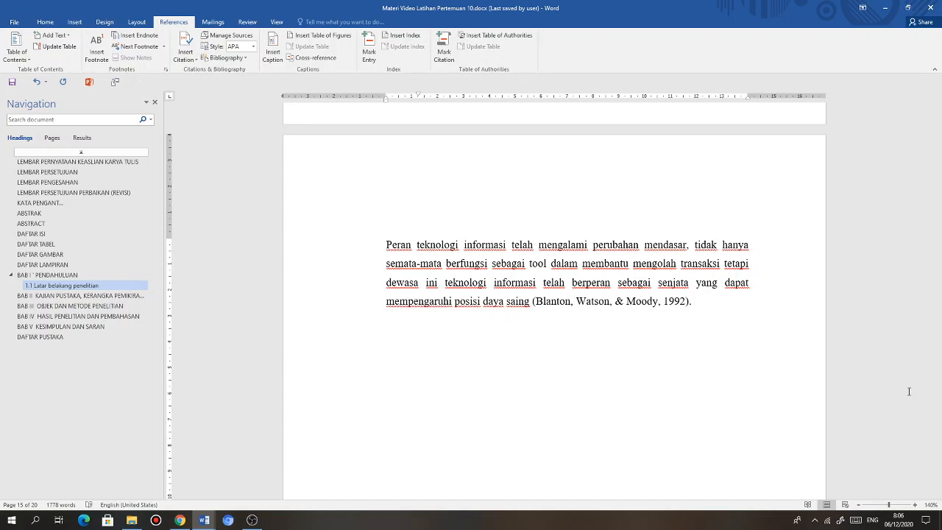
- After the 1992 citation, write "Namun pada kenyataannya masih terdapat permasalahan pada pemanfaatan teknologi informasi di Indonesia, salah satu masalahnya terkait dengan jaringan internet, menurut"
text(Namun pada )
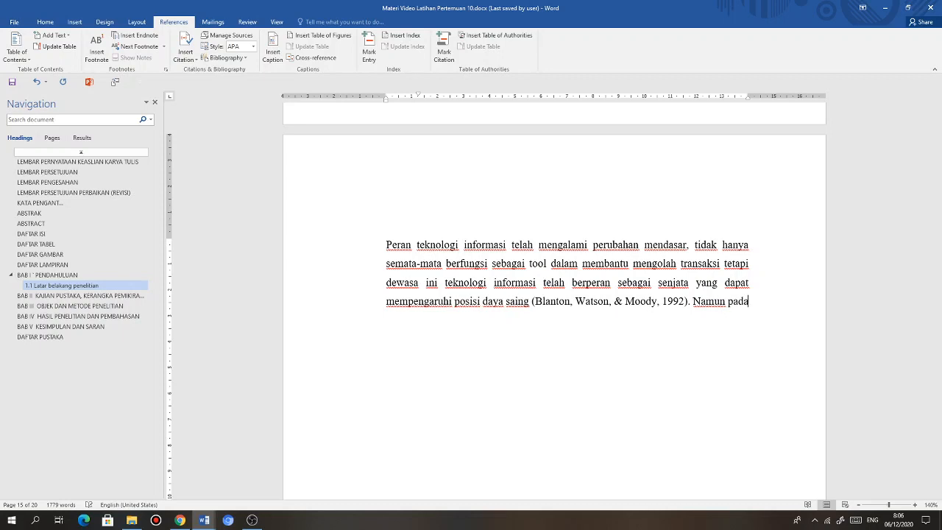
text(kenyataannya)
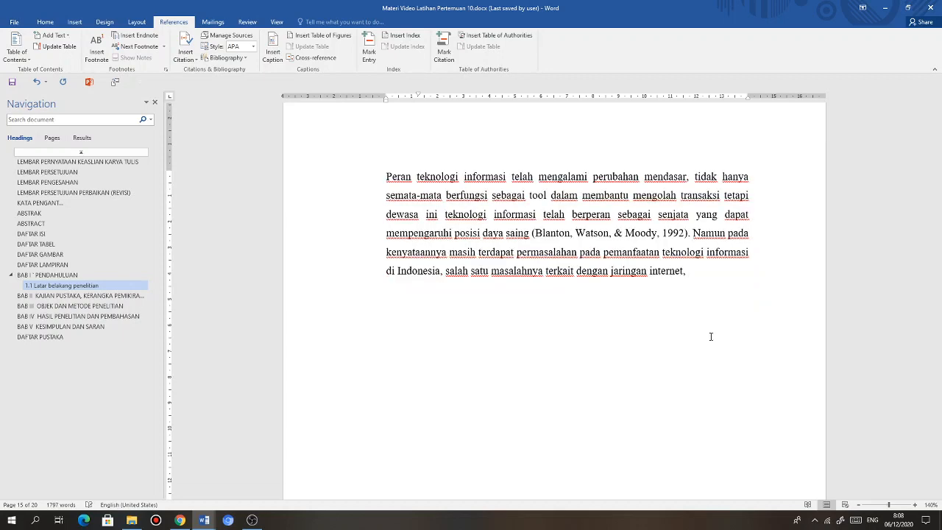
text(menurut)
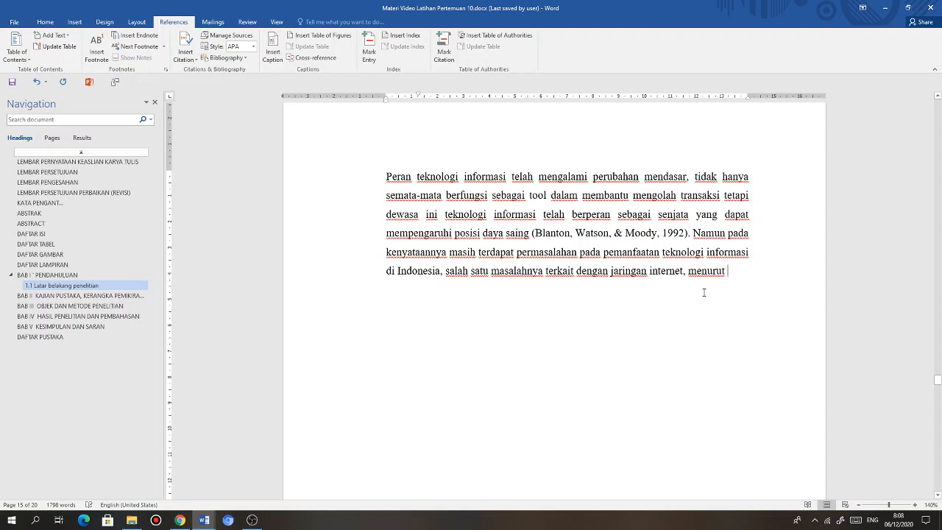
- Switch to Chrome and search Google for "jaringan internet di indonesia tidak memadai"
key(alt+Tab)
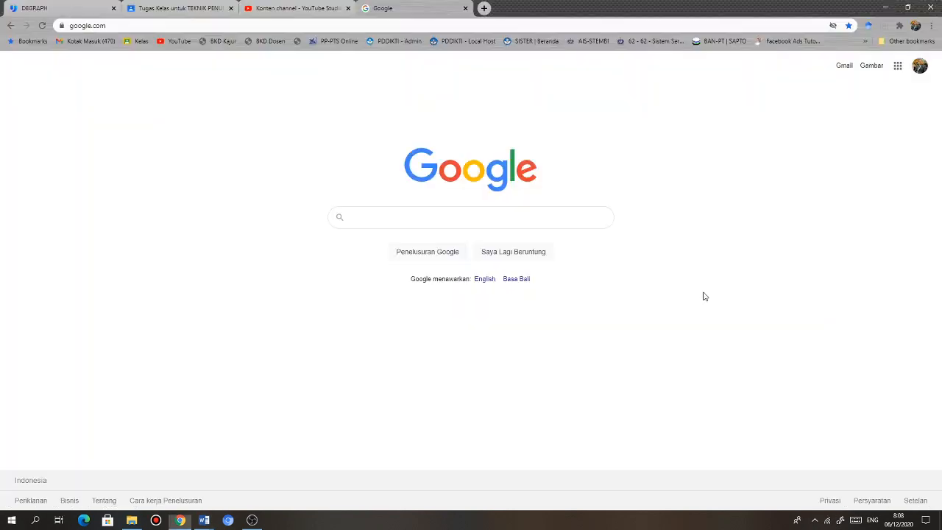
click(376, 217)
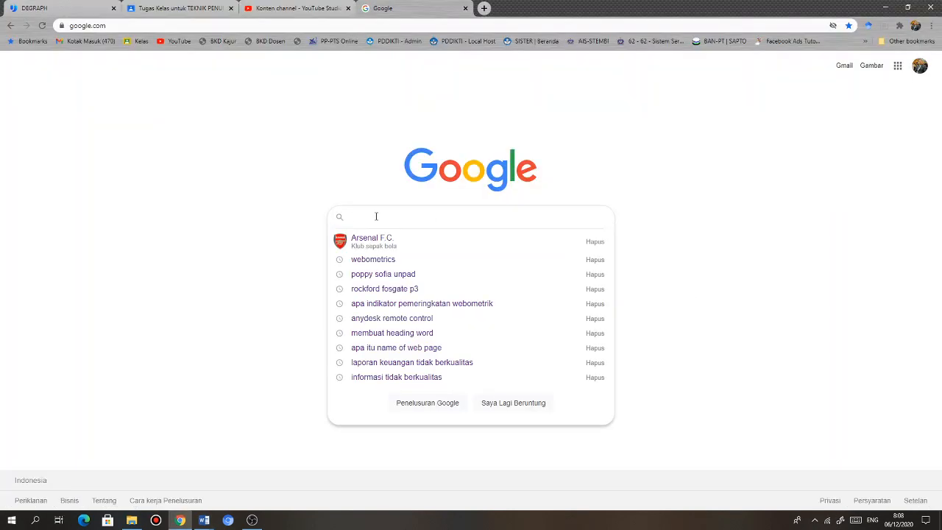
text(jaringan ter)
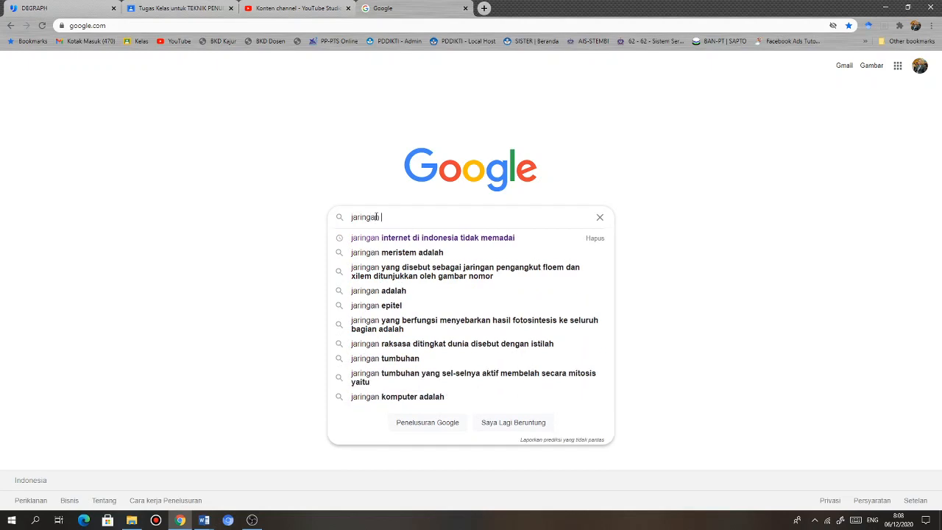
key(BackSpace)
key(BackSpace)
key(BackSpace)
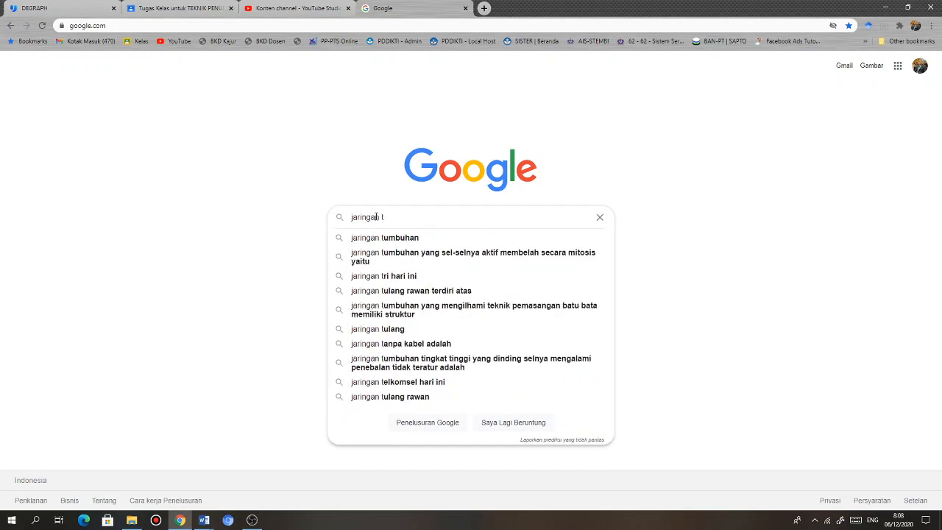
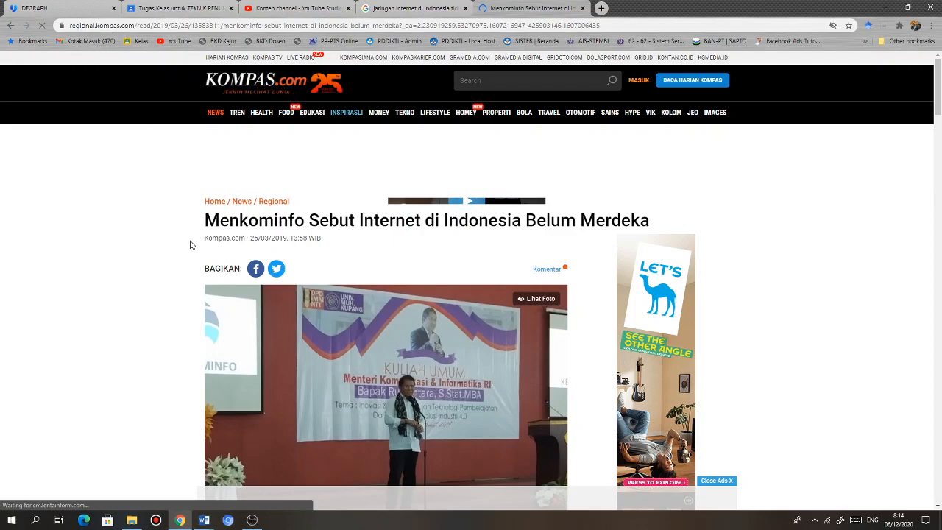
- Examine the Kompas article "Menkominfo Sebut Internet di Indonesia Belum Merdeka" and highlight the minister's statement in its opening paragraph
scroll(218, 256, down, 3)
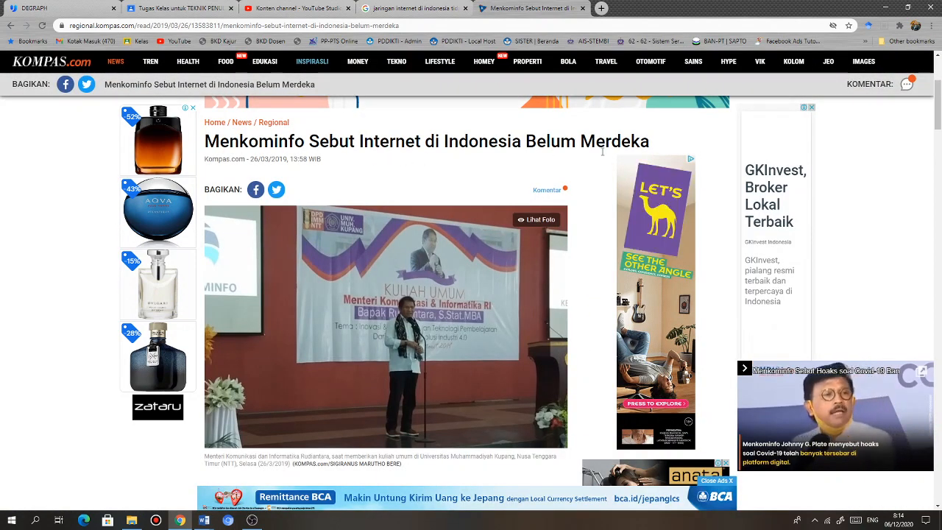
scroll(593, 269, down, 4)
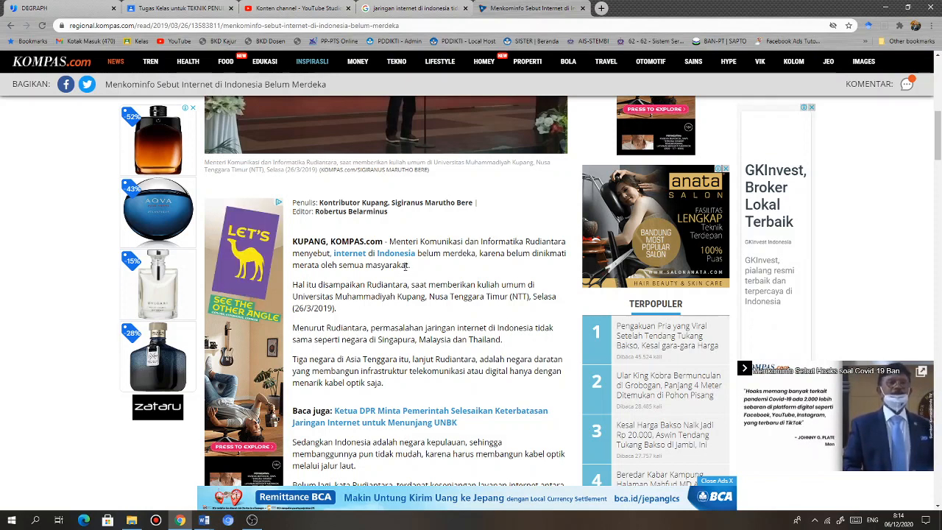
drag(408, 265, 333, 253)
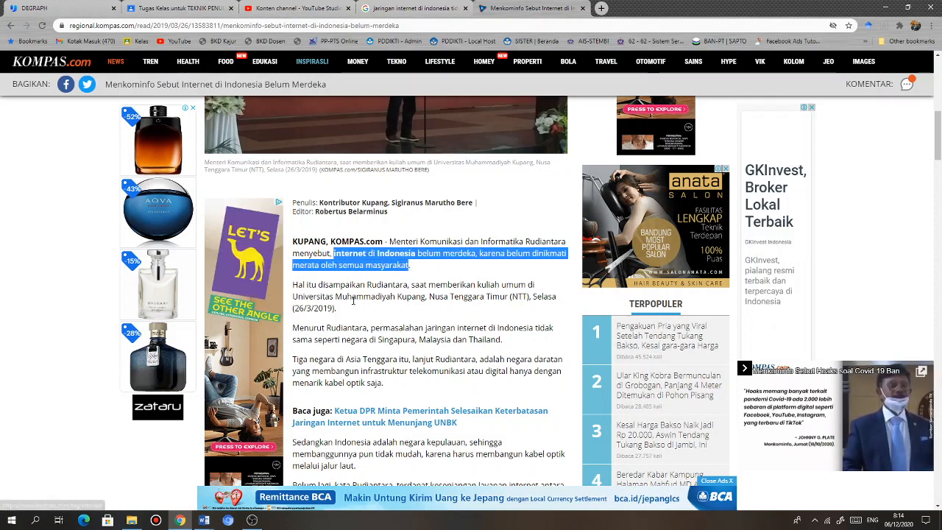
click(447, 251)
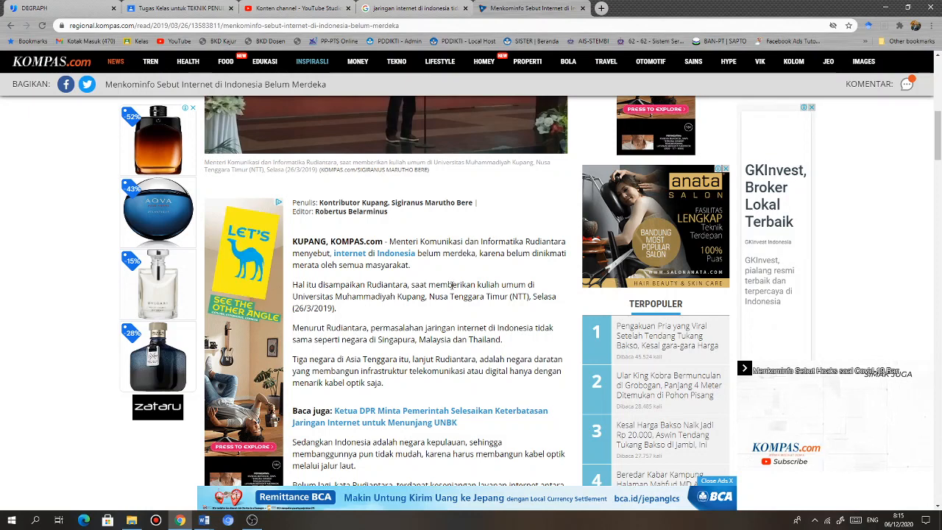
- Switch to Word and start a new Web site source for the citation after "menurut", entering the minister's name as author
key(alt+Tab)
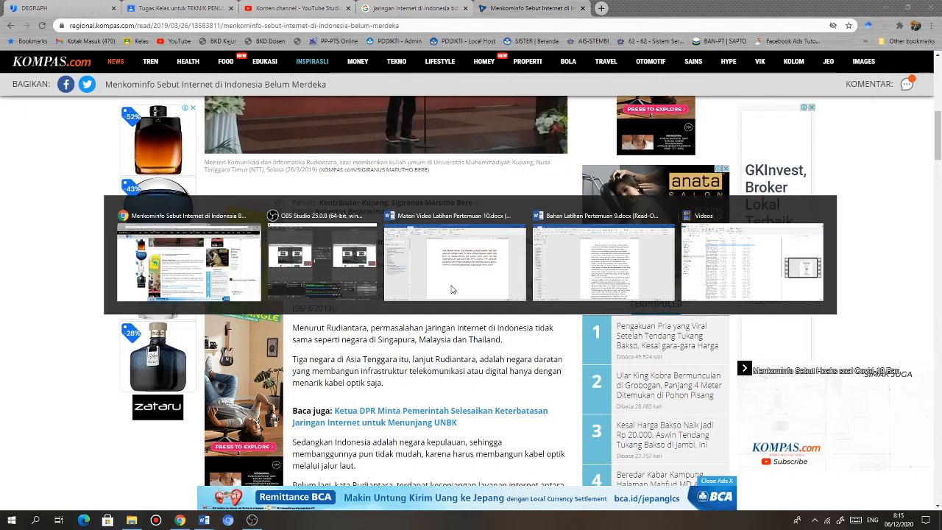
click(452, 289)
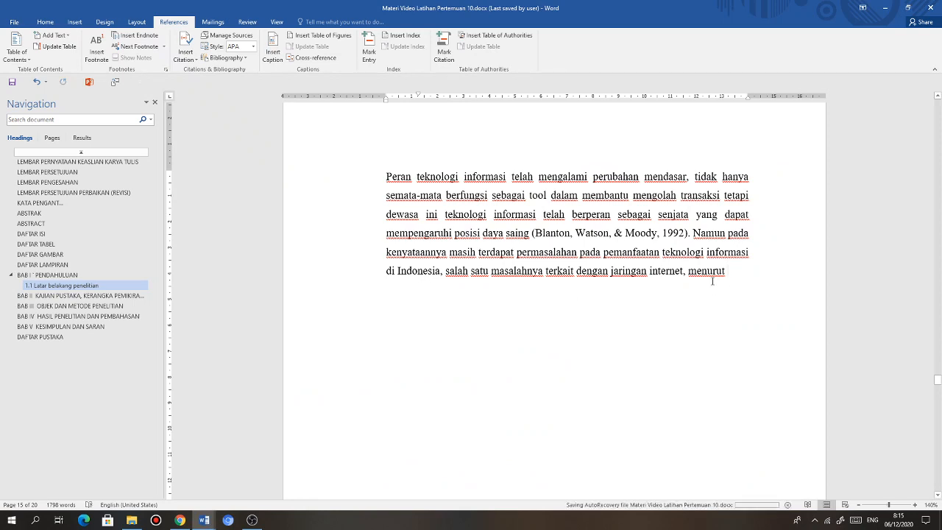
click(186, 53)
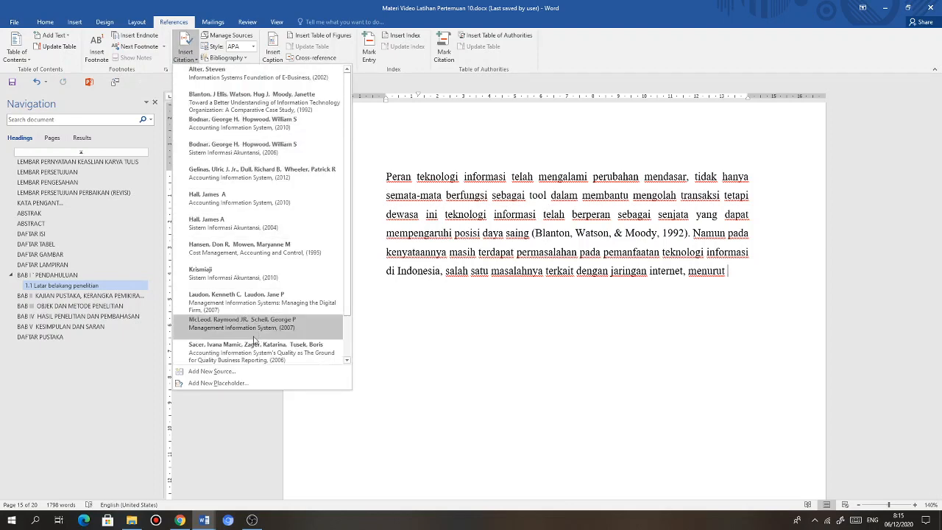
click(241, 374)
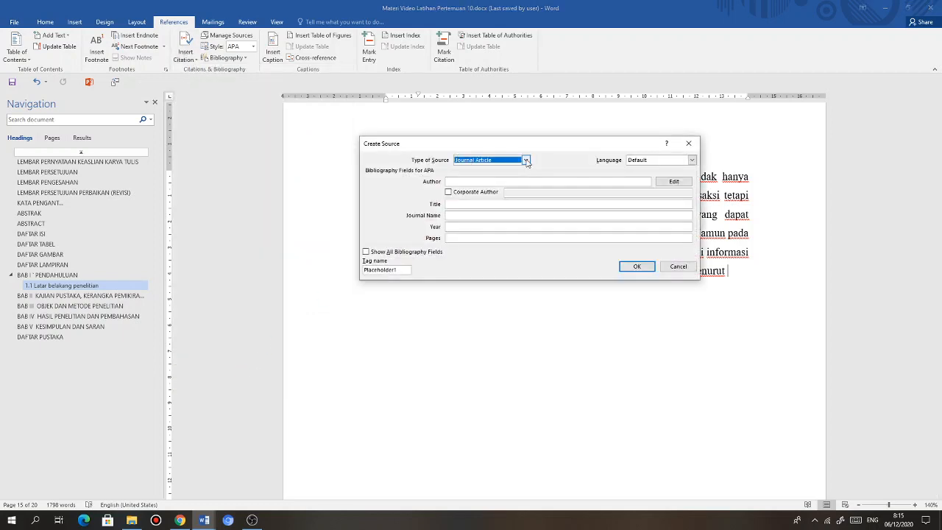
click(525, 161)
click(526, 200)
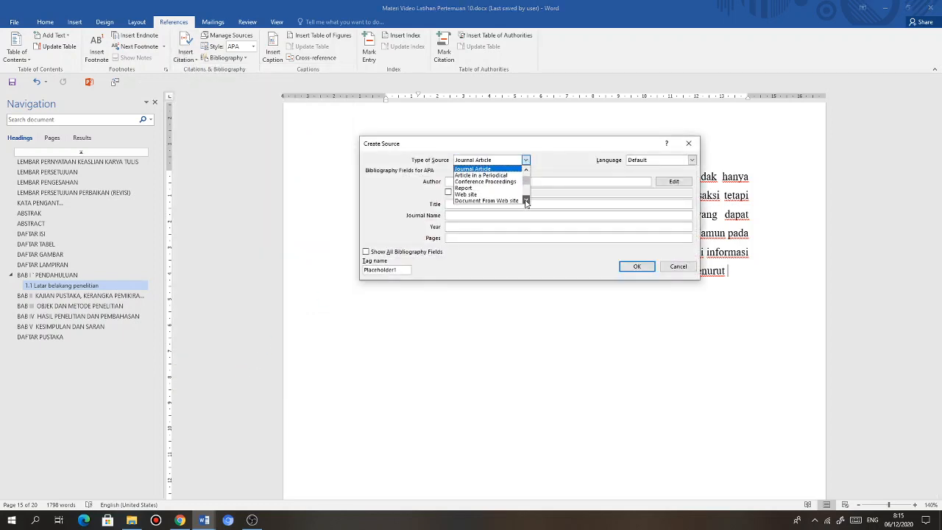
click(482, 194)
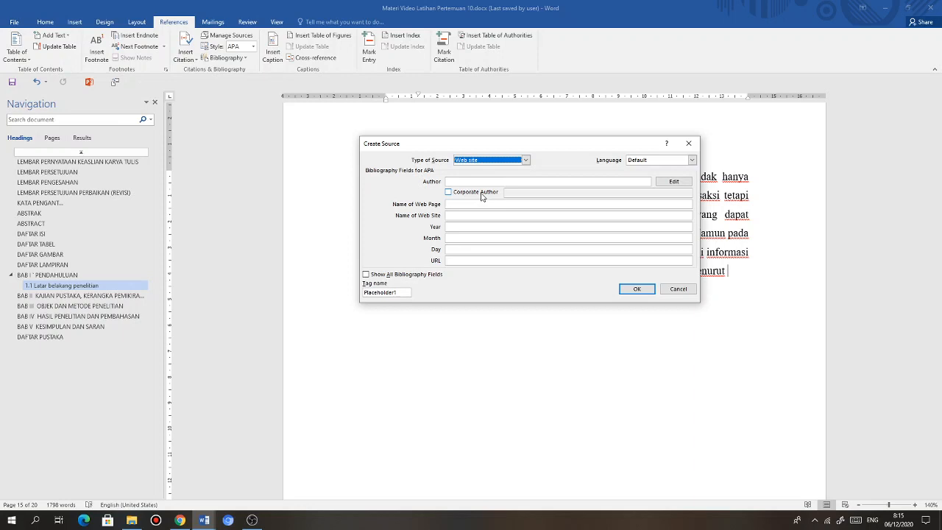
click(487, 181)
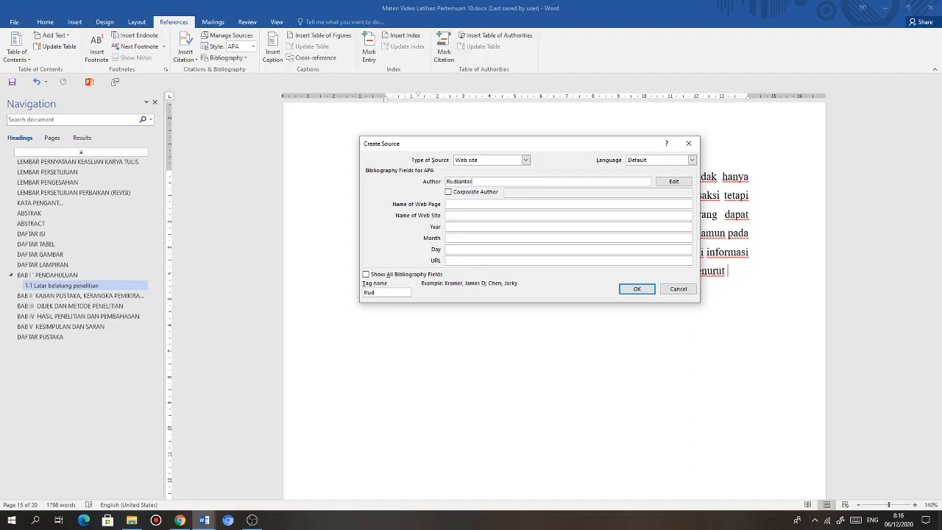
click(481, 204)
key(alt+Tab)
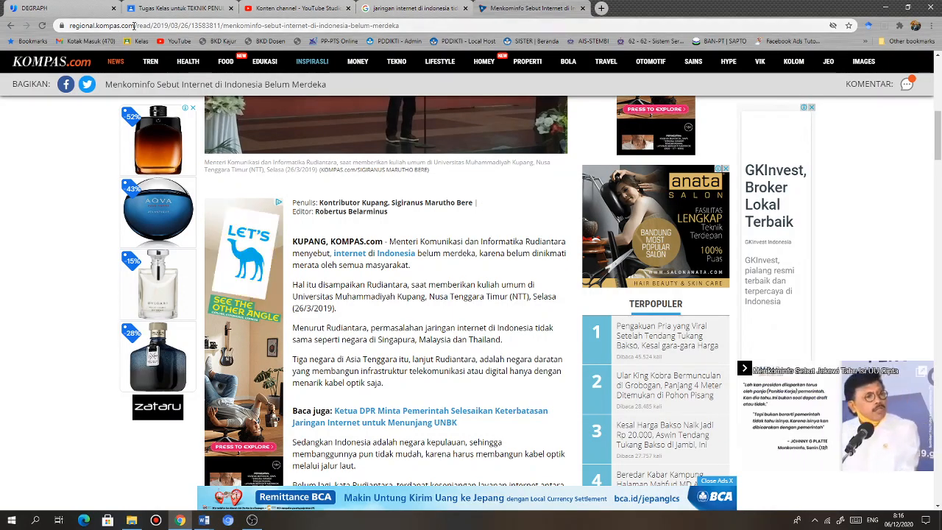
drag(134, 26, 71, 27)
key(ctrl+c)
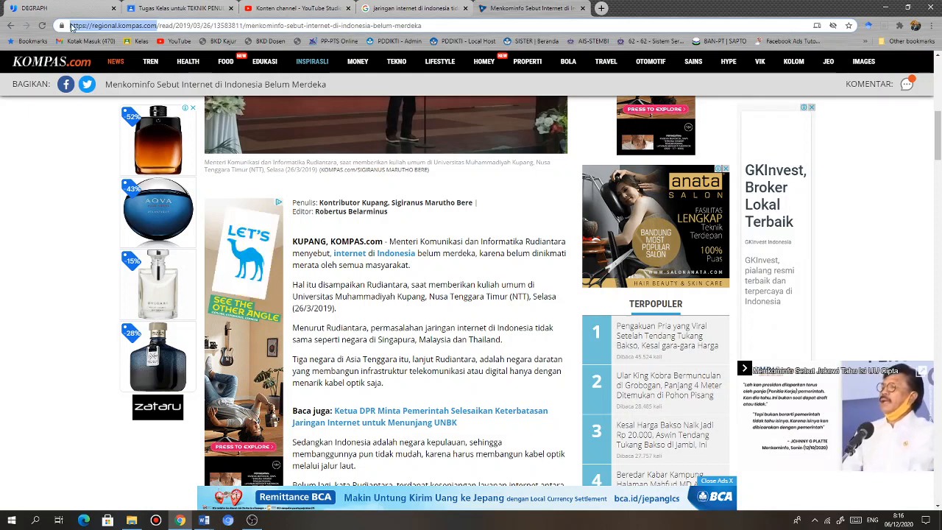
key(alt+Tab)
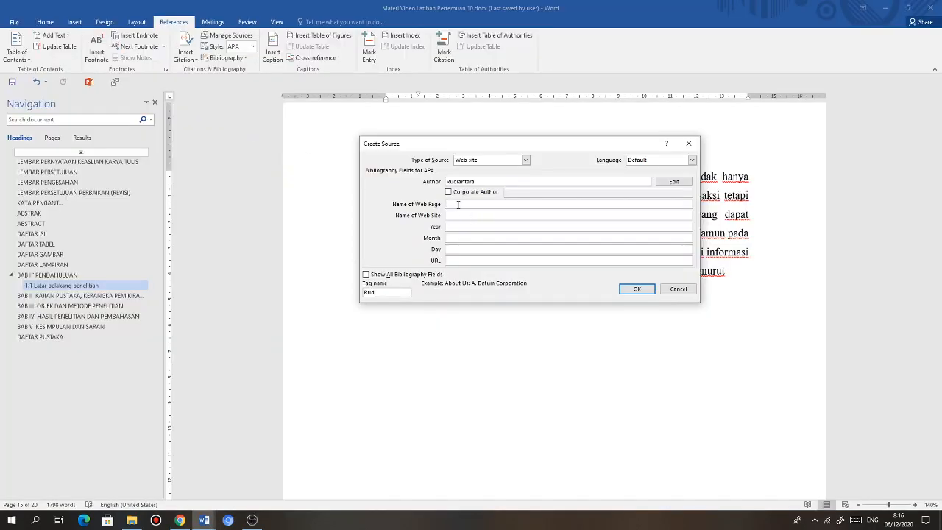
click(457, 204)
key(ctrl+v)
click(467, 215)
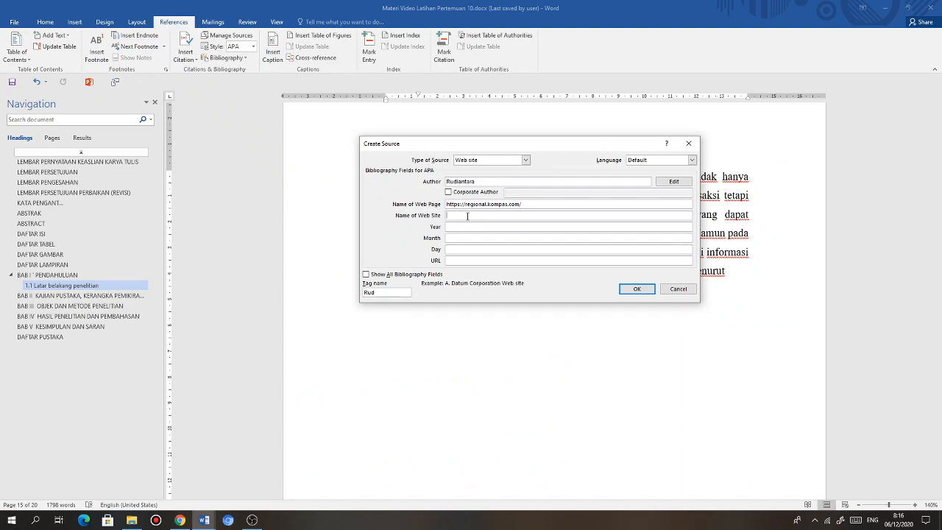
key(alt+Tab)
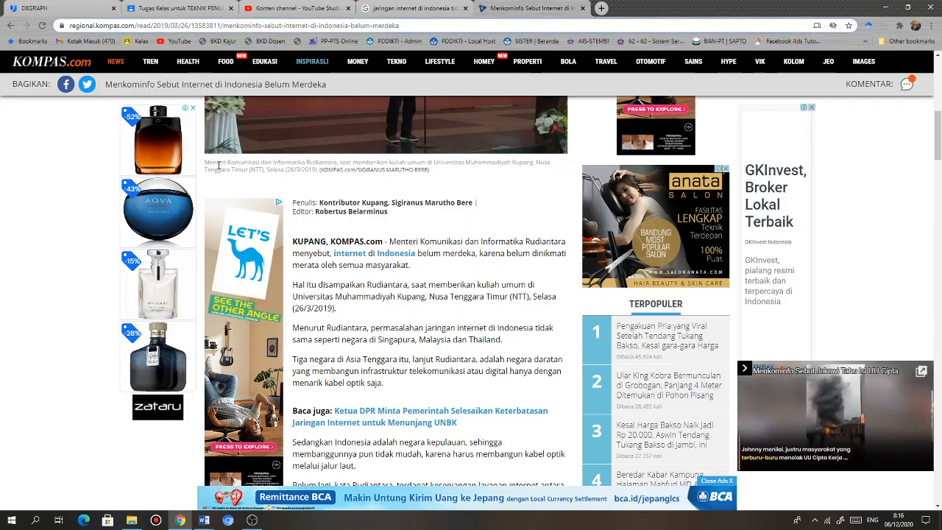
scroll(340, 216, up, 3)
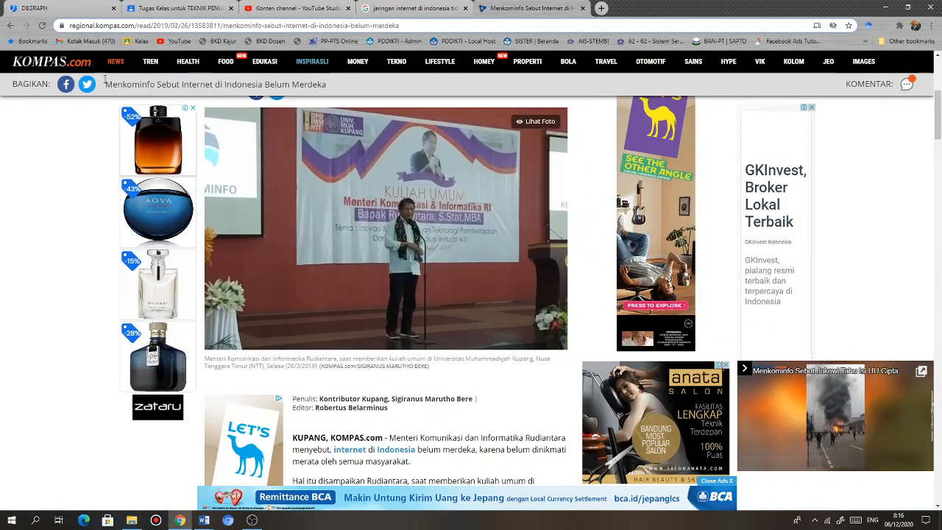
middle_click(53, 65)
key(ctrl+Tab)
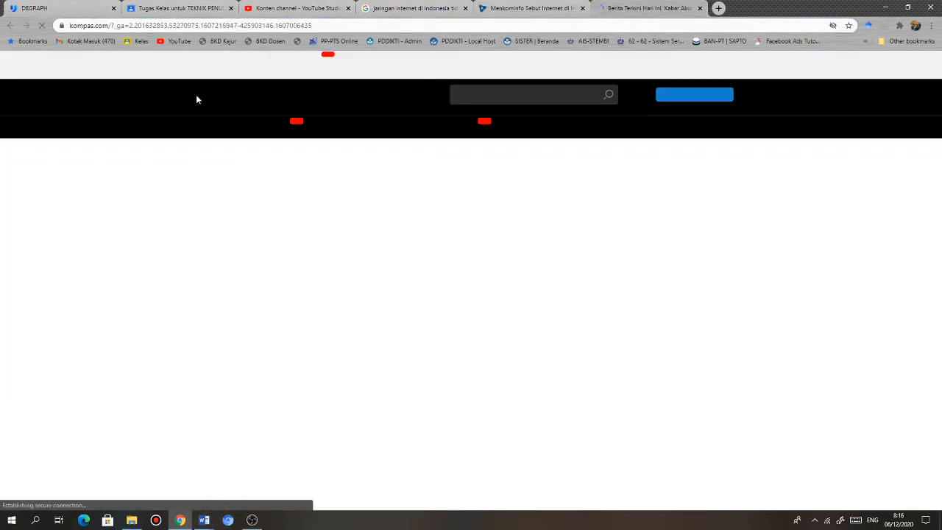
drag(109, 26, 64, 30)
key(ctrl+c)
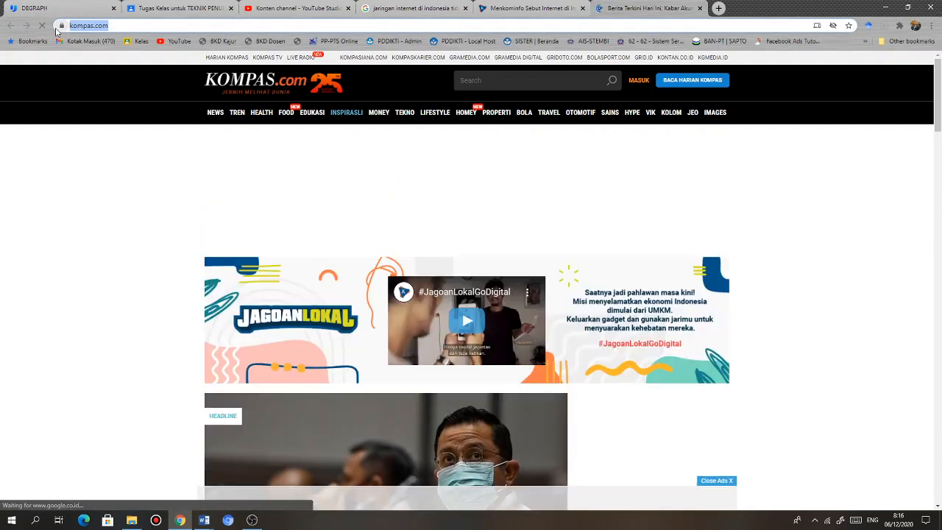
key(alt+Tab)
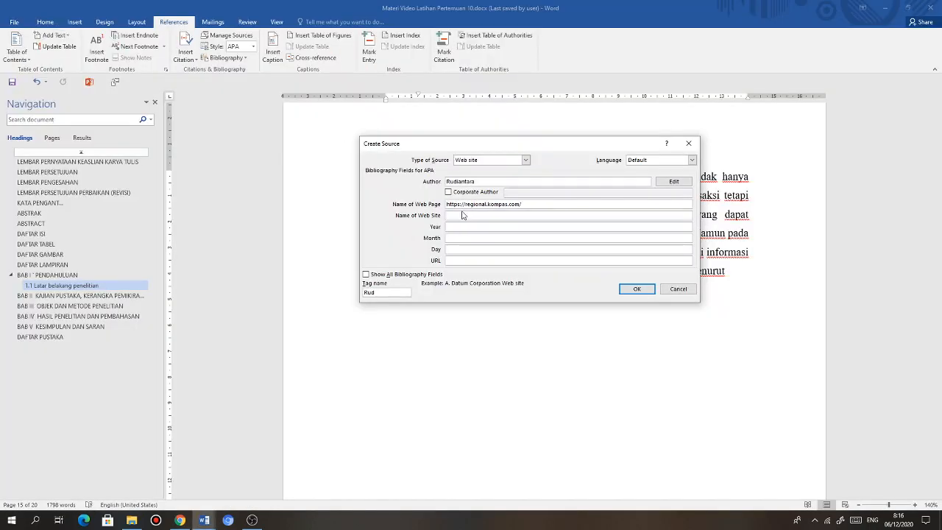
key(ctrl+v)
- Look up the publication date in the Kompas article and enter it in the source as day 26, month Maret, year 2019
click(462, 226)
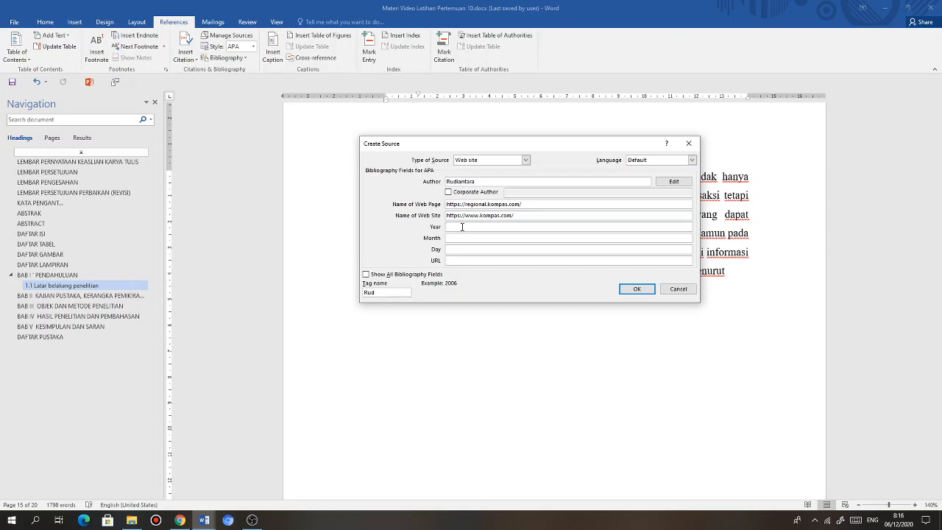
key(alt+Tab)
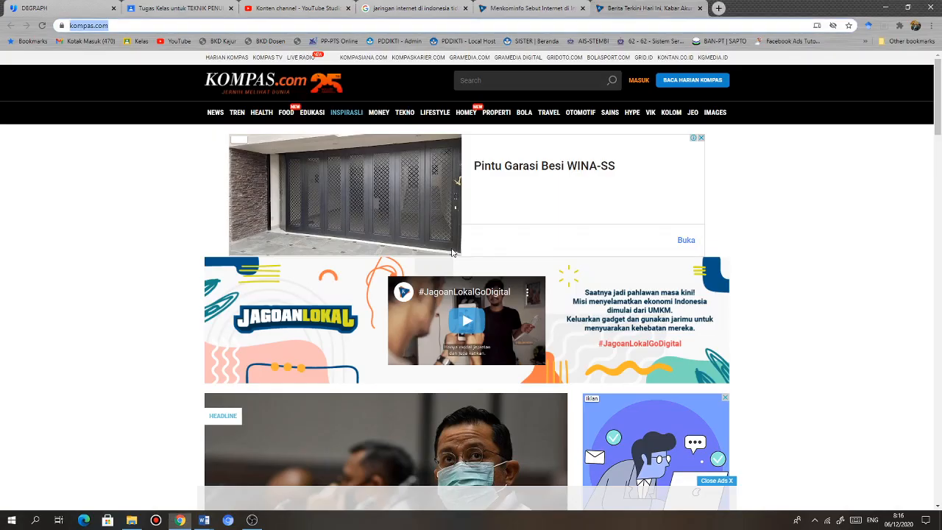
click(561, 4)
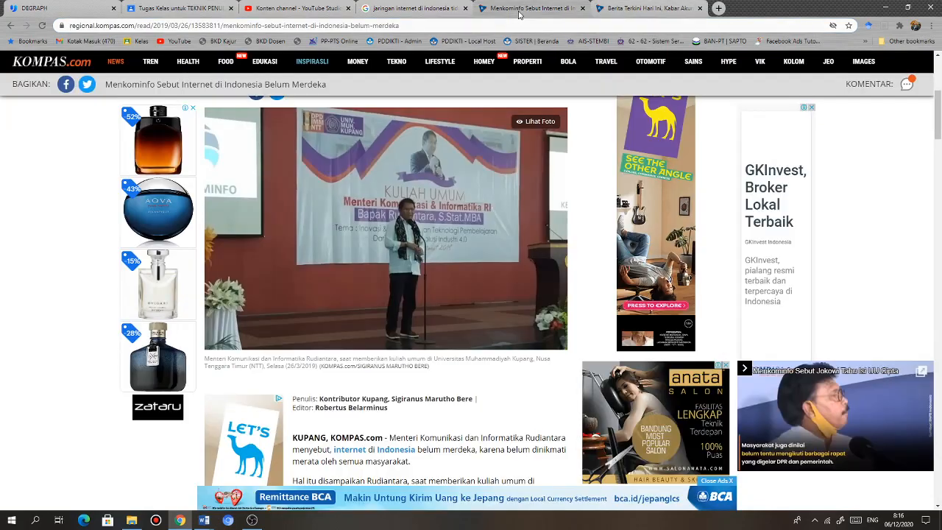
scroll(312, 237, down, 3)
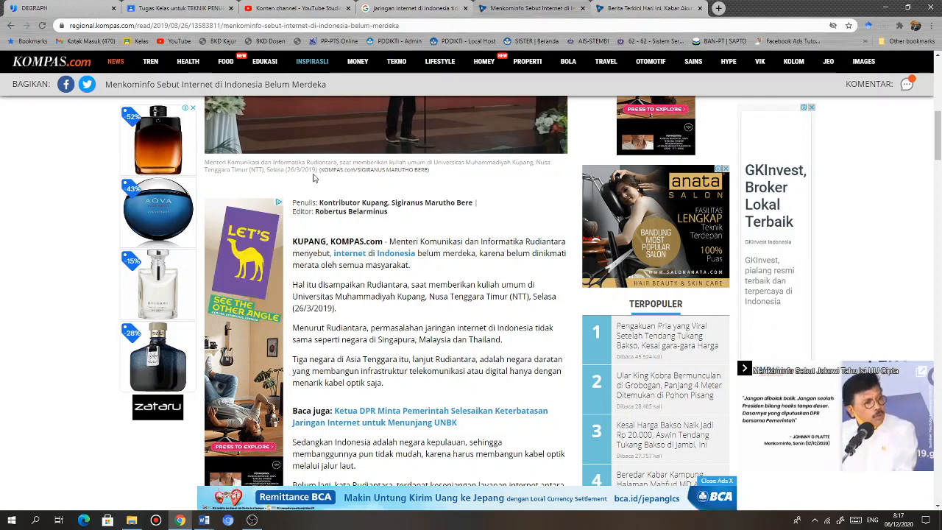
key(alt+Tab)
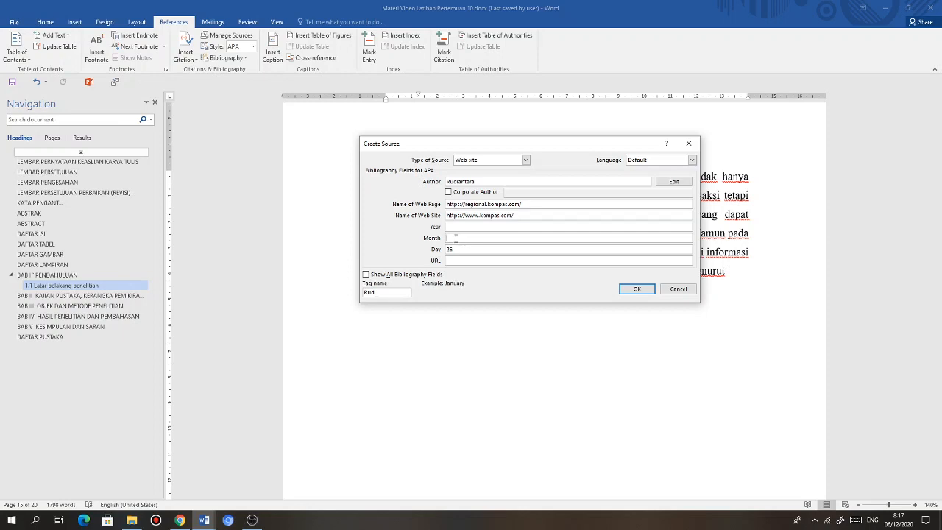
click(456, 238)
text(Maret)
click(457, 227)
text(2019)
- Copy the full address of the Kompas article "Menkominfo Sebut Internet di Indonesia Belum Merdeka" from Chrome into the source's URL field
click(463, 261)
key(alt+Tab)
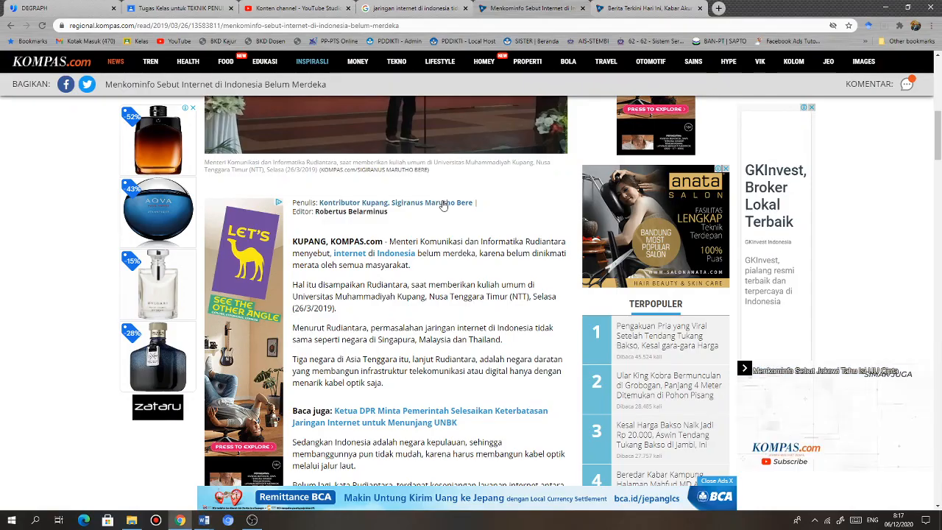
click(390, 27)
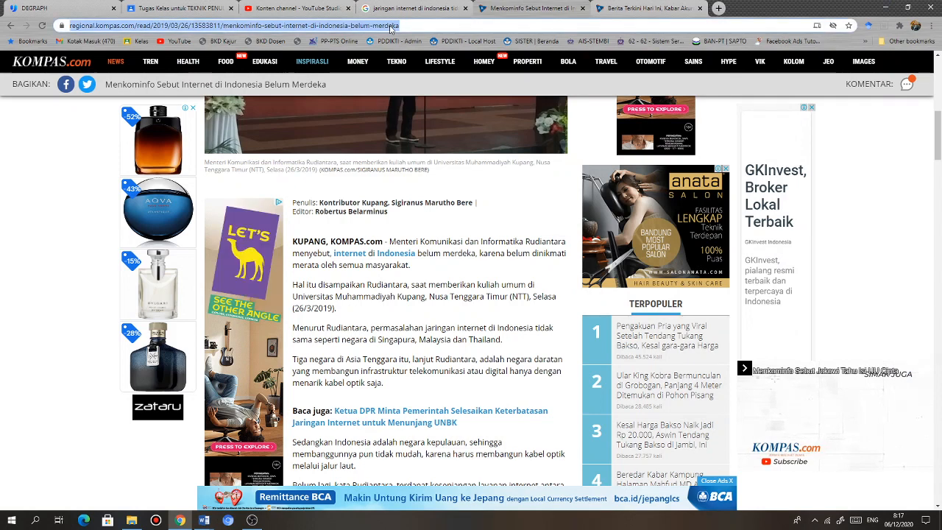
key(alt+Tab)
text(https://tekno.kompas.com/read/2019/03/26/13583811/menkominfo-sebut-internet-di-indonesia-belum-merdeka)
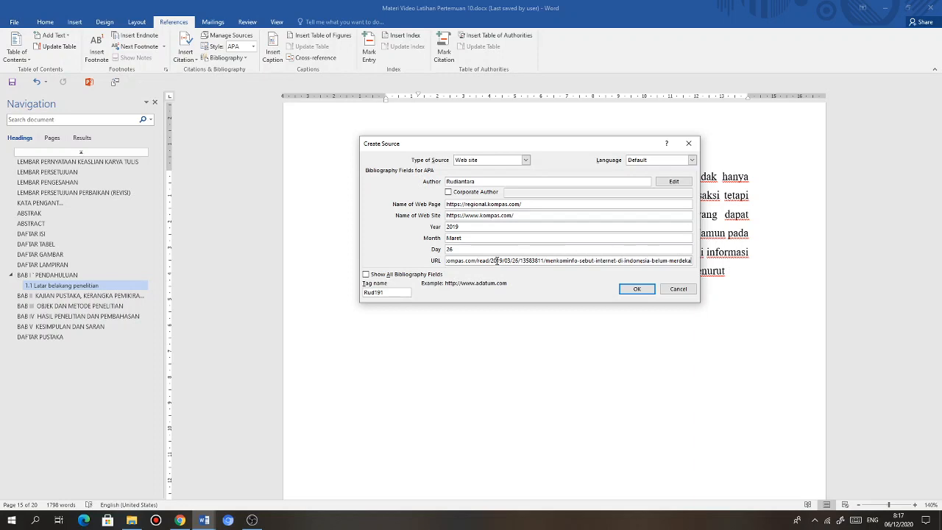
- Show all bibliography fields and set the access date to day 6, month Desember, year 2020
click(367, 275)
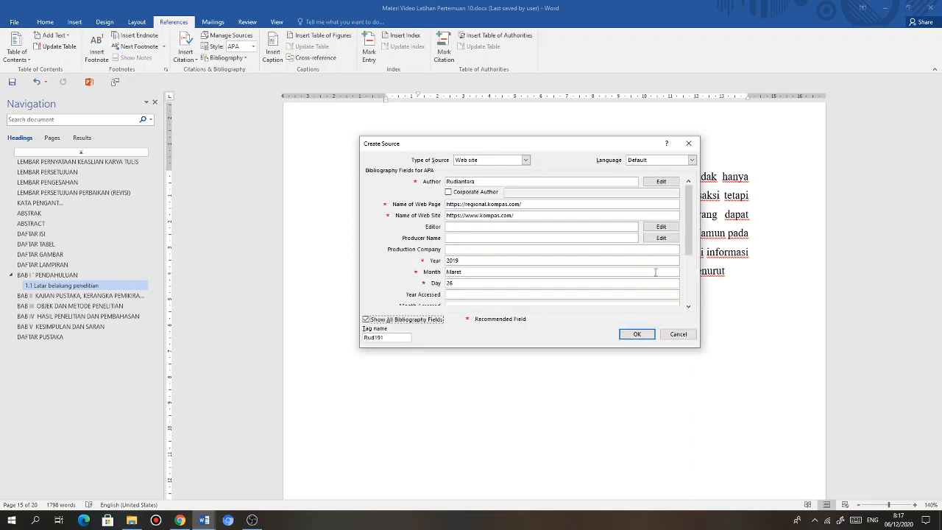
drag(690, 234, 689, 258)
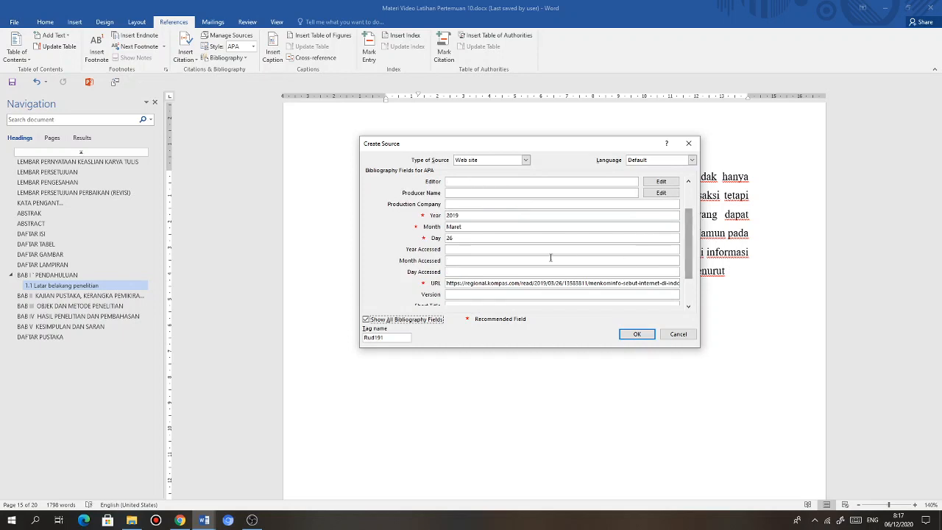
click(456, 271)
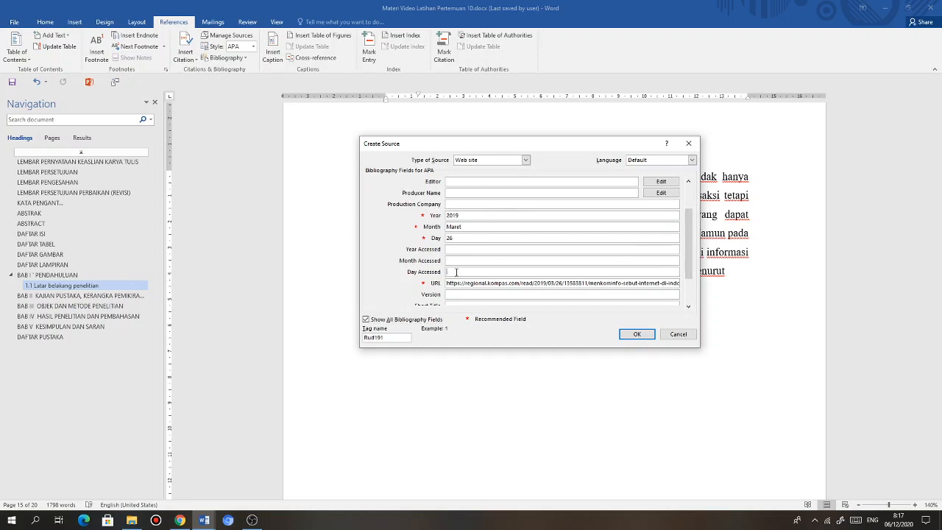
click(464, 259)
text(Desember)
click(494, 249)
drag(688, 262, 690, 290)
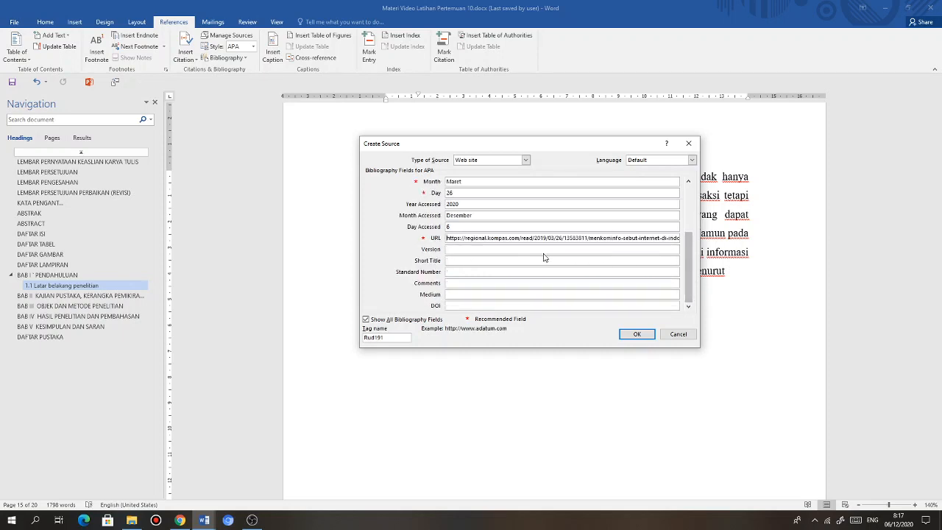
- Copy the editor's name from the Kompas article in Chrome into the Editor field of the Word source
click(688, 180)
click(688, 180)
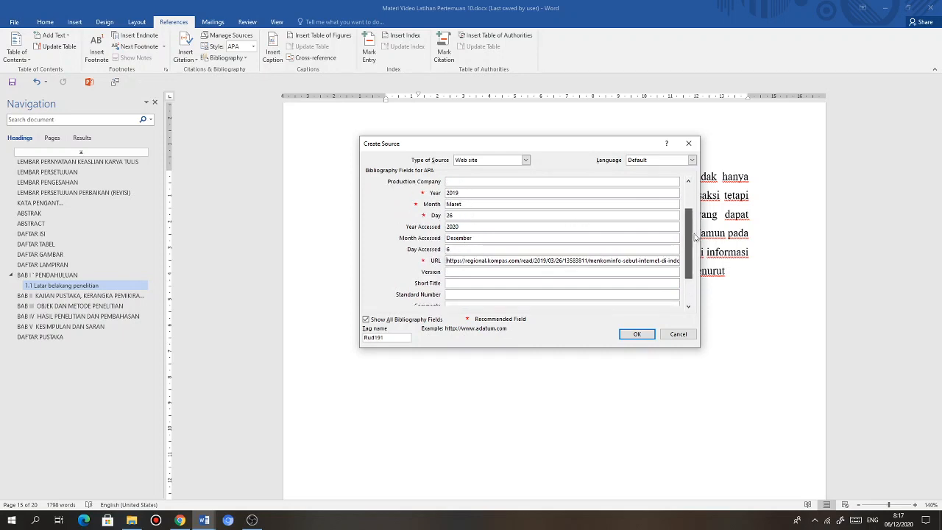
scroll(694, 232, up, 1)
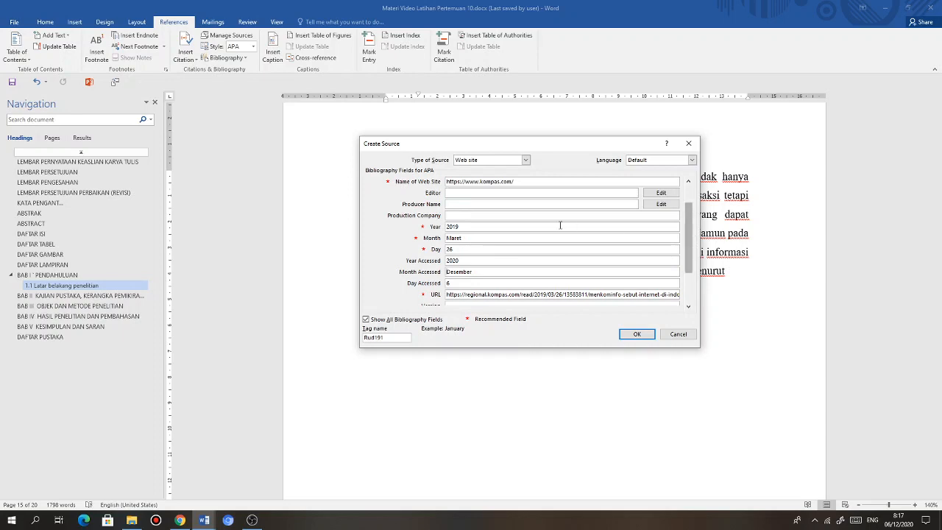
click(456, 193)
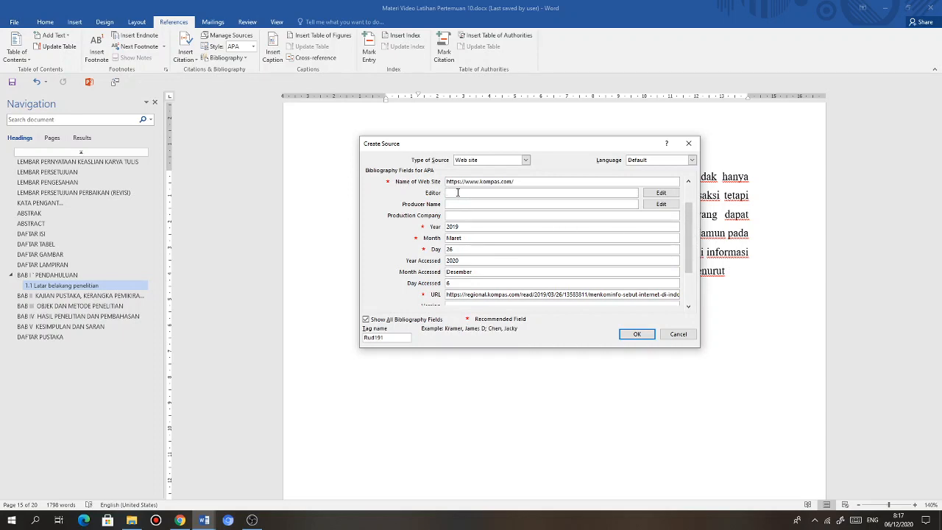
key(alt+Tab)
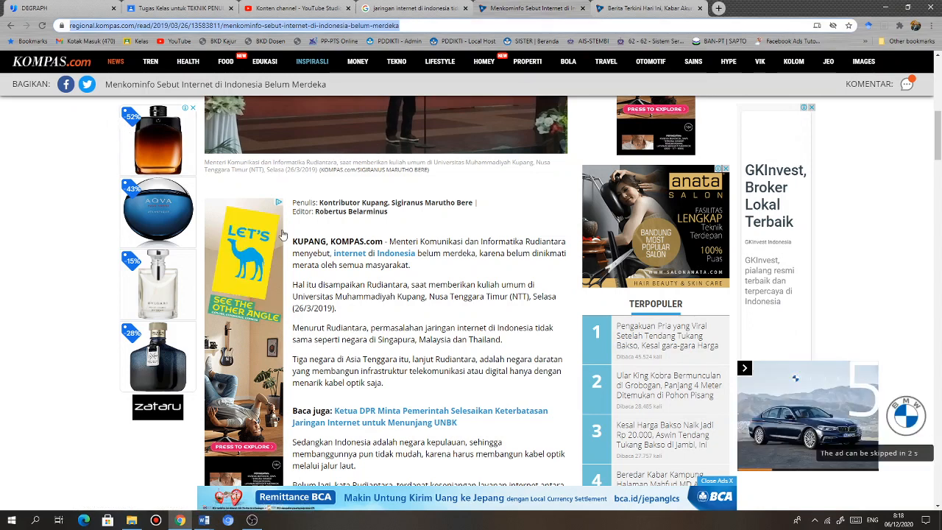
click(397, 217)
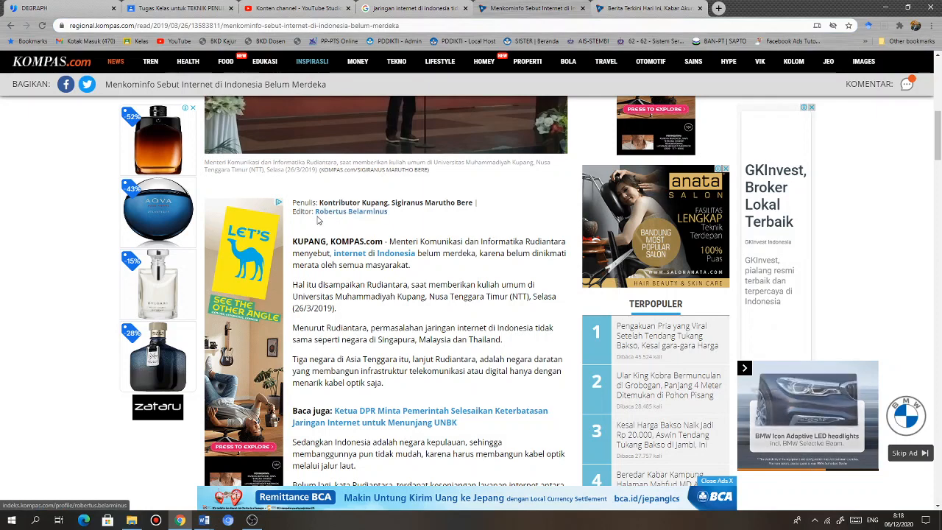
drag(317, 216, 316, 212)
key(ctrl+c)
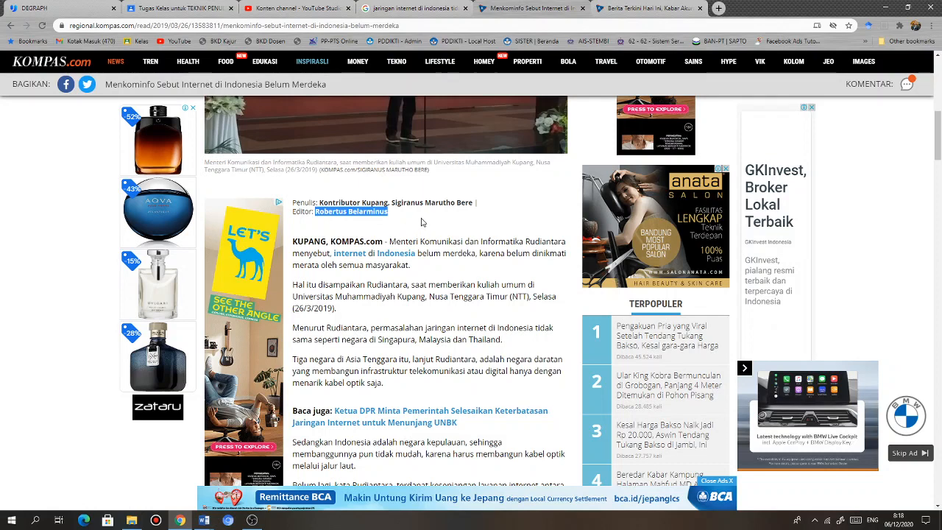
click(422, 223)
key(alt+Tab)
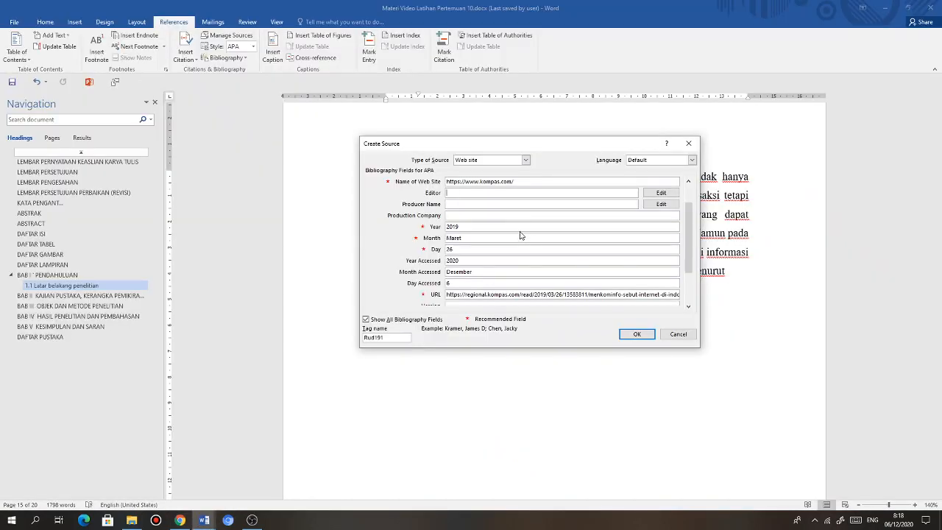
key(ctrl+v)
- Review the bibliography fields of the Web site source and save it to insert its citation after "menurut"
scroll(692, 228, up, 1)
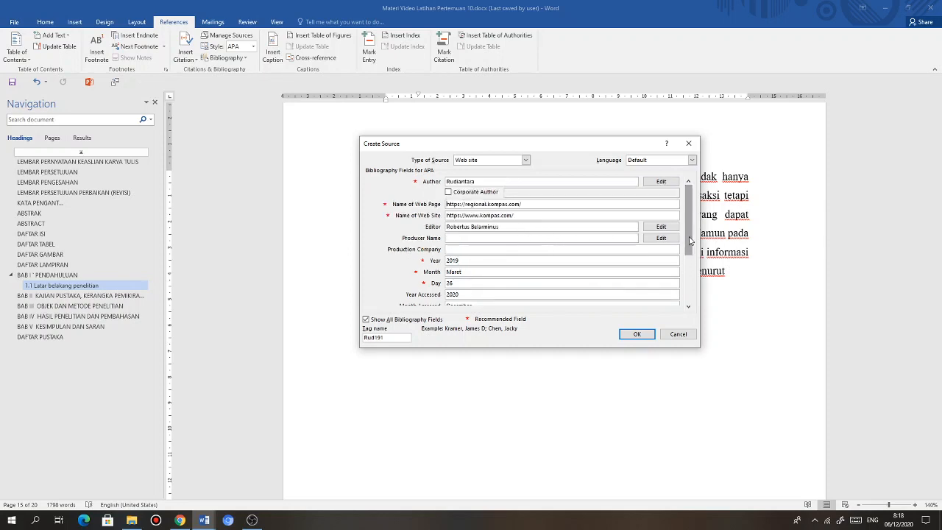
click(688, 306)
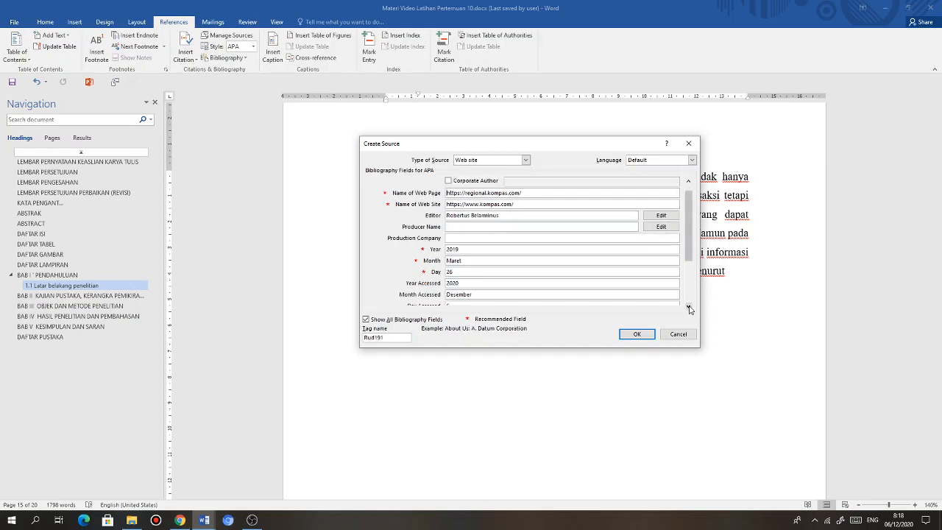
click(688, 306)
click(689, 306)
click(689, 306)
click(689, 306)
click(688, 306)
click(688, 306)
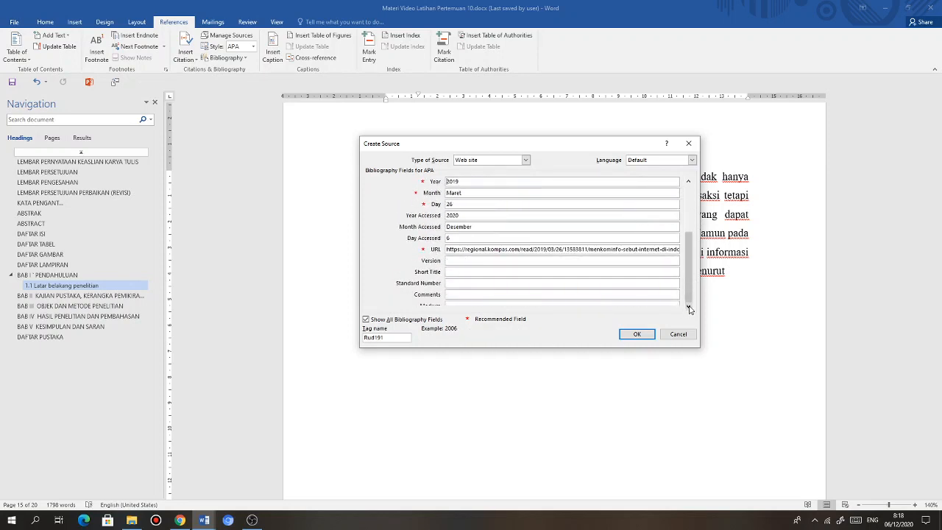
click(688, 306)
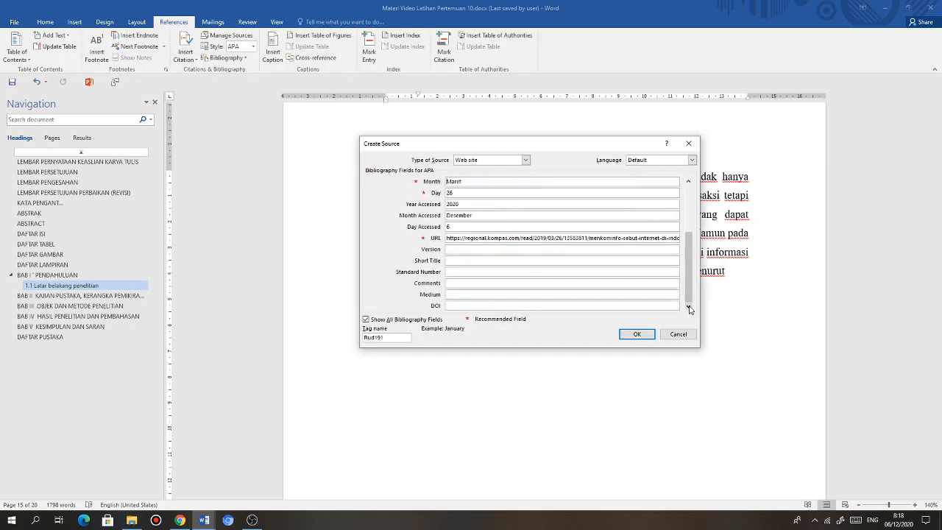
click(635, 334)
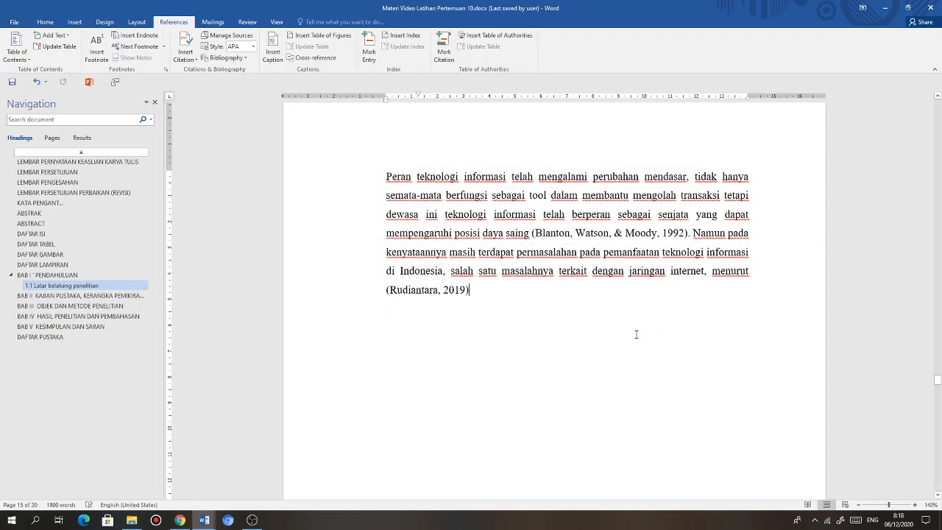
- Continue the sentence after the new citation with "yang menyatakan bahwa internet di Indonesia belum merdeka,"
click(464, 291)
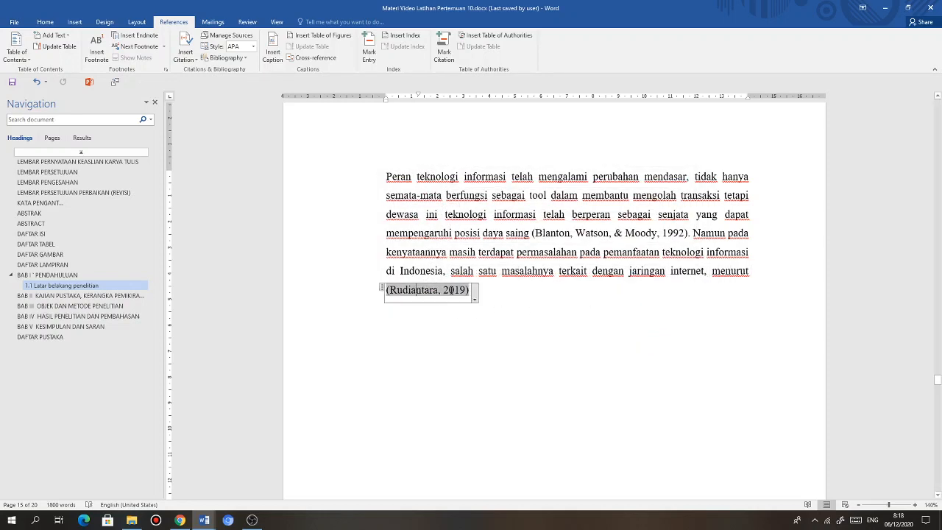
click(490, 288)
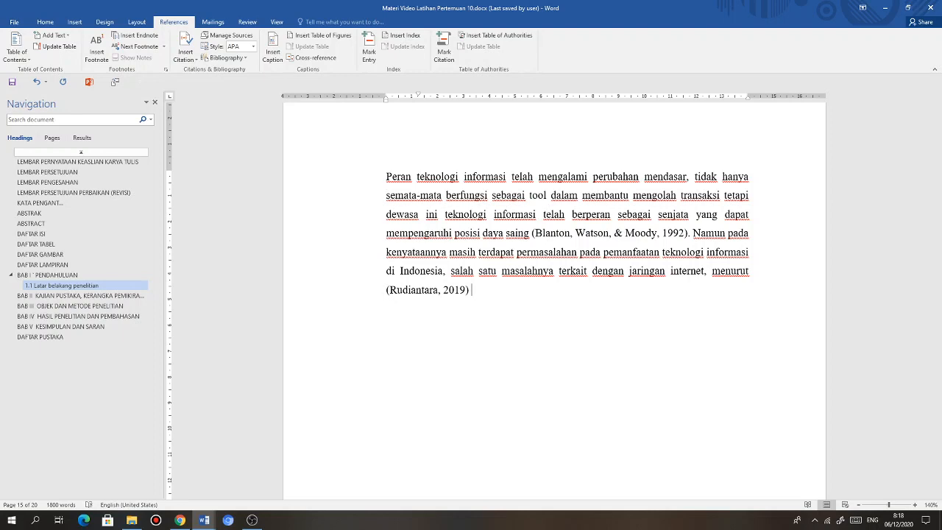
text(yang menyatakan bahwa in)
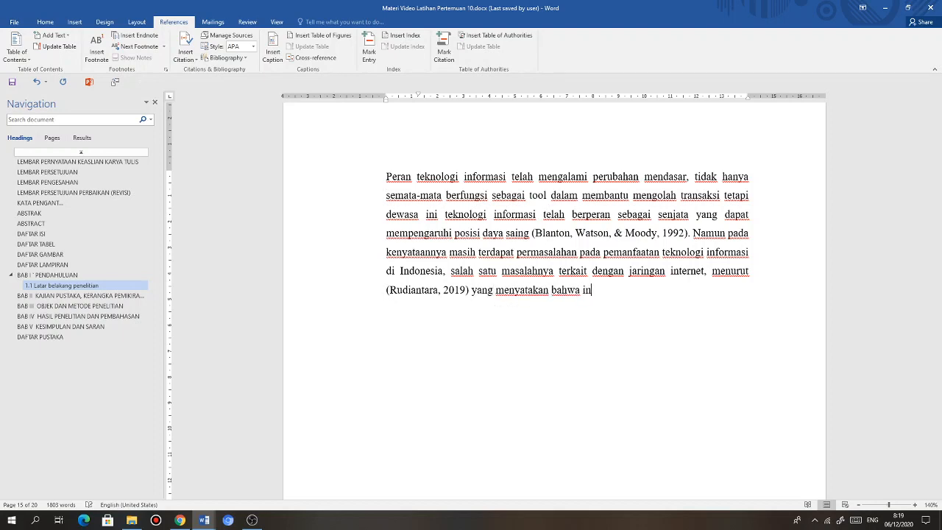
text(ternet)
text( di infonr)
key(BackSpace)
key(BackSpace)
key(BackSpace)
key(BackSpace)
text(donesia m)
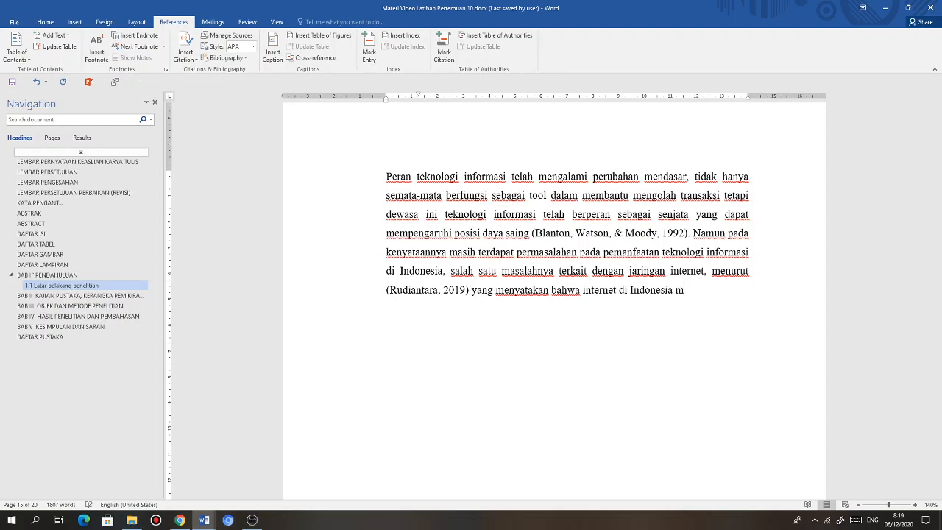
key(BackSpace)
text(belum merdeka)
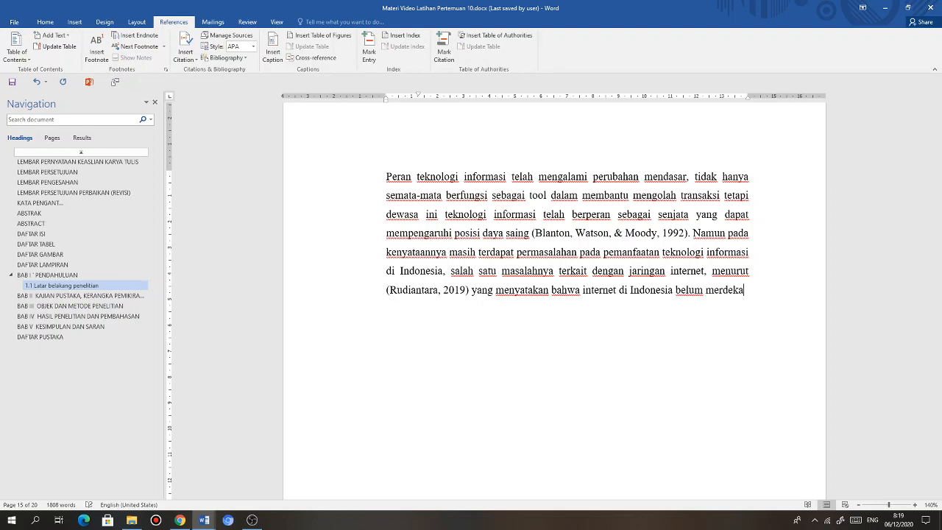
text(.)
- Consult the Kompas article in Chrome and finish the Word sentence with "karena belum dinikmati merata oleh semua masyarakat."
key(alt+Tab)
key(alt+Tab)
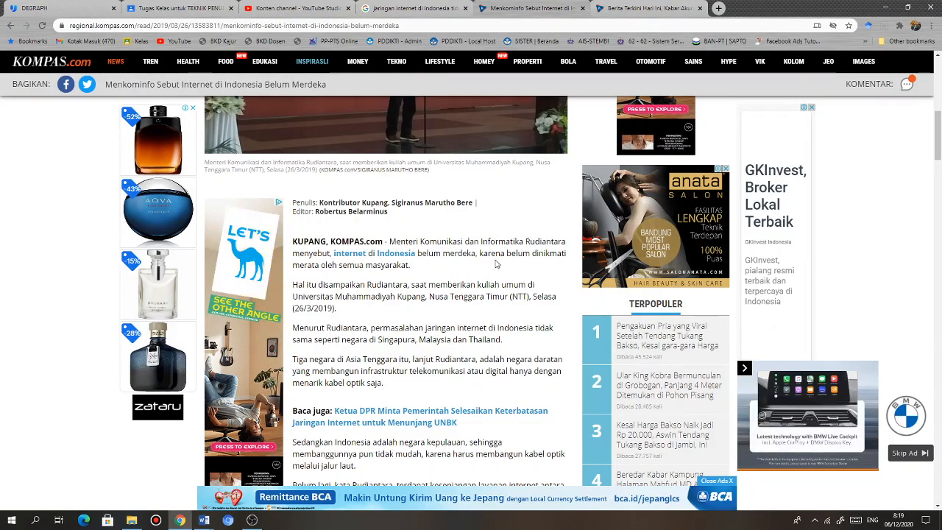
key(alt+Tab)
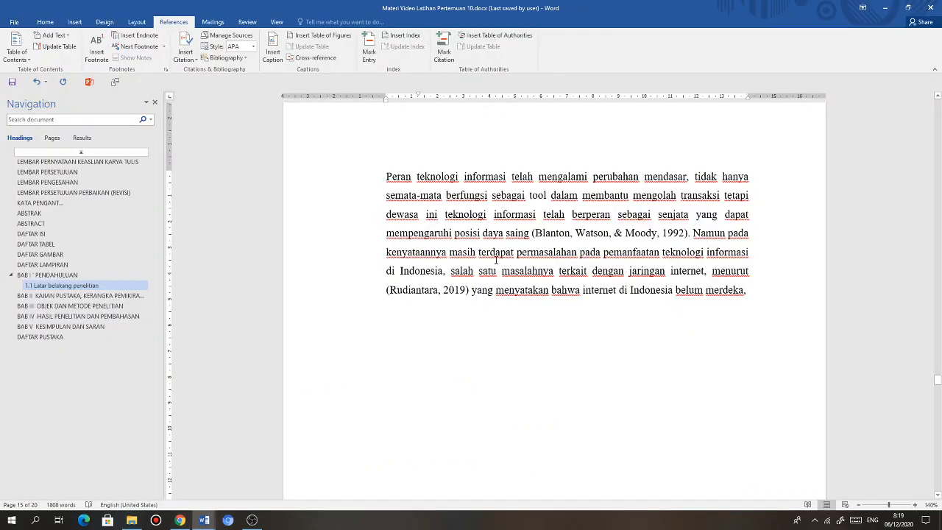
text(karena belu)
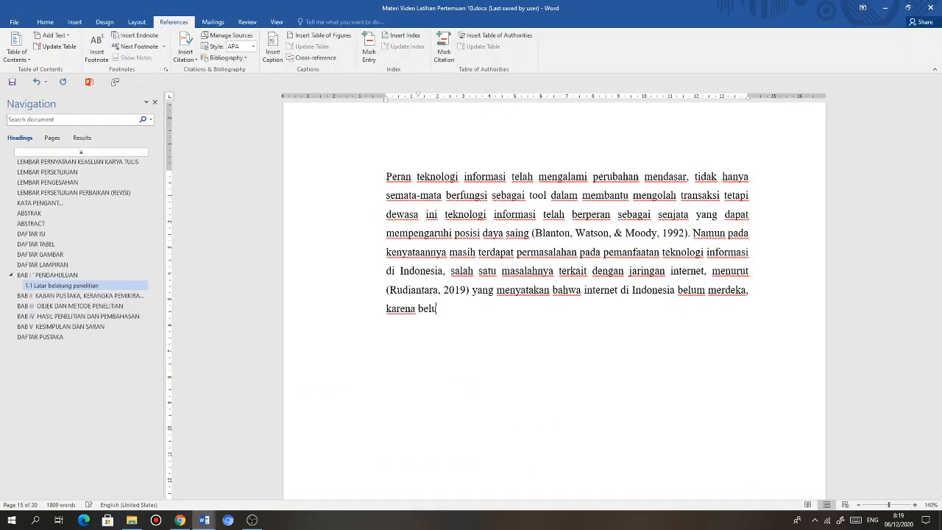
text(m dinikmati merata oleh)
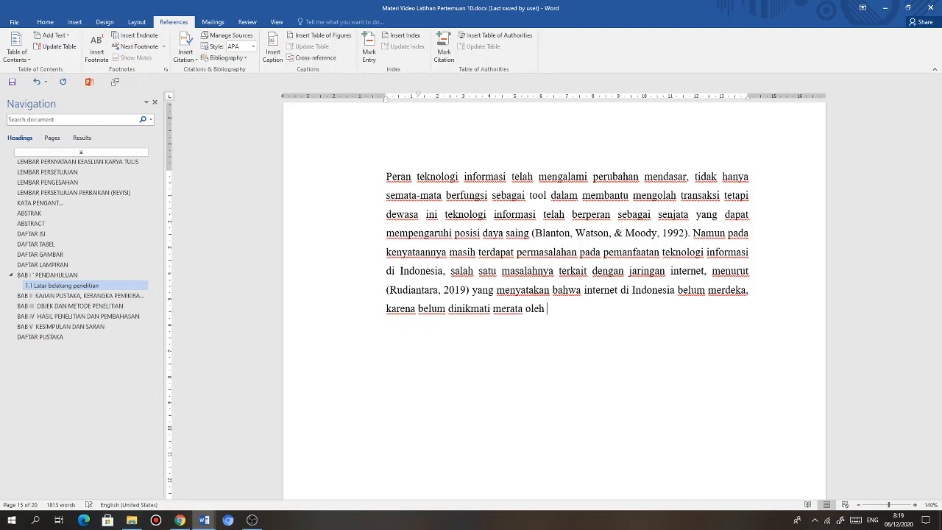
key(alt+Tab)
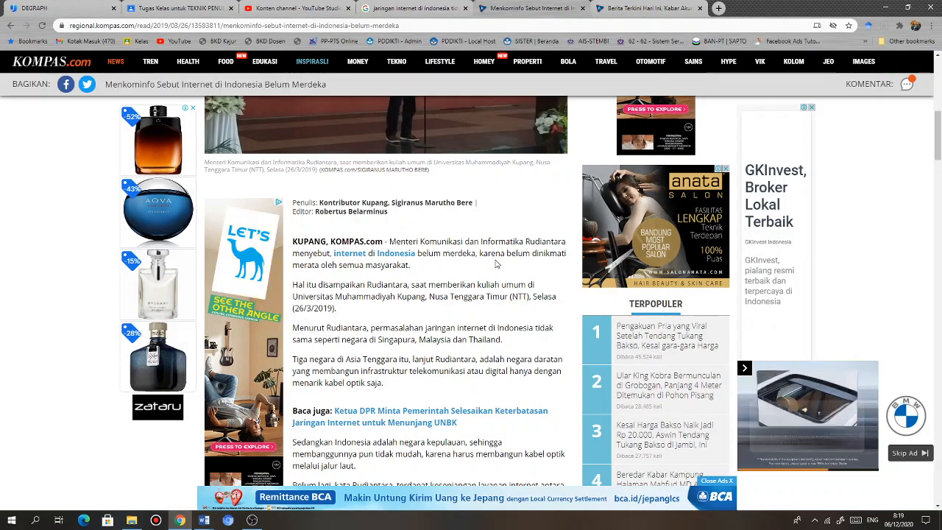
key(alt+Tab)
text(sem)
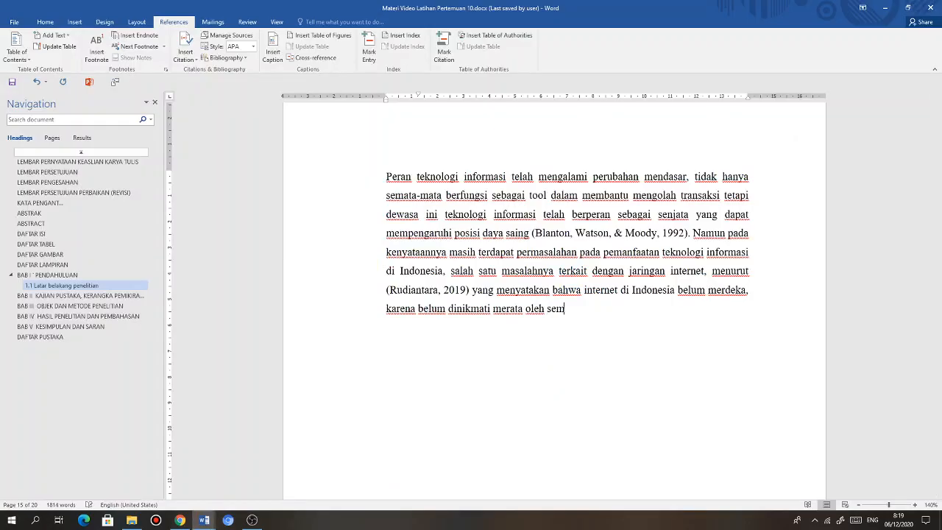
text(ua masyarakat.)
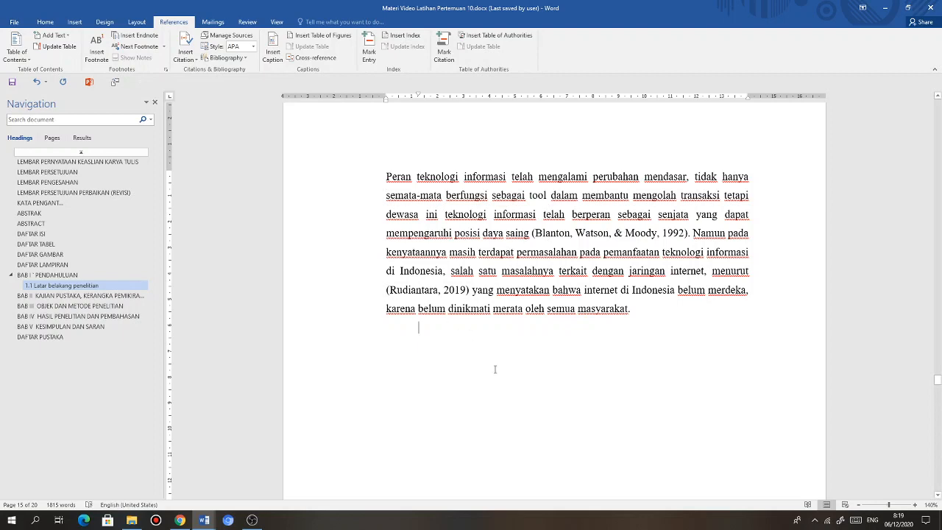
- Add "Rumusan masalah" as a Heading 2 after the last background paragraph, with a blank line above it
scroll(505, 371, down, 1)
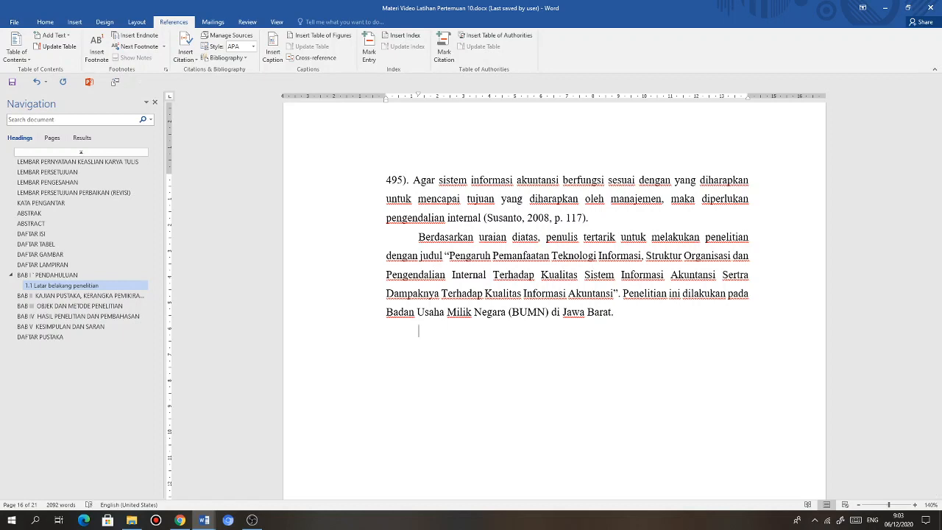
key(Return)
text(rumusan masalah)
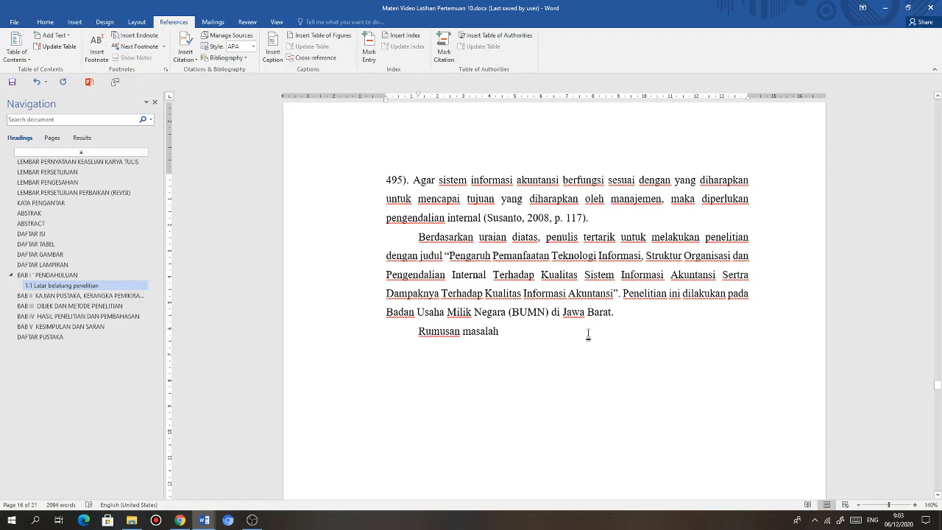
click(45, 24)
click(513, 46)
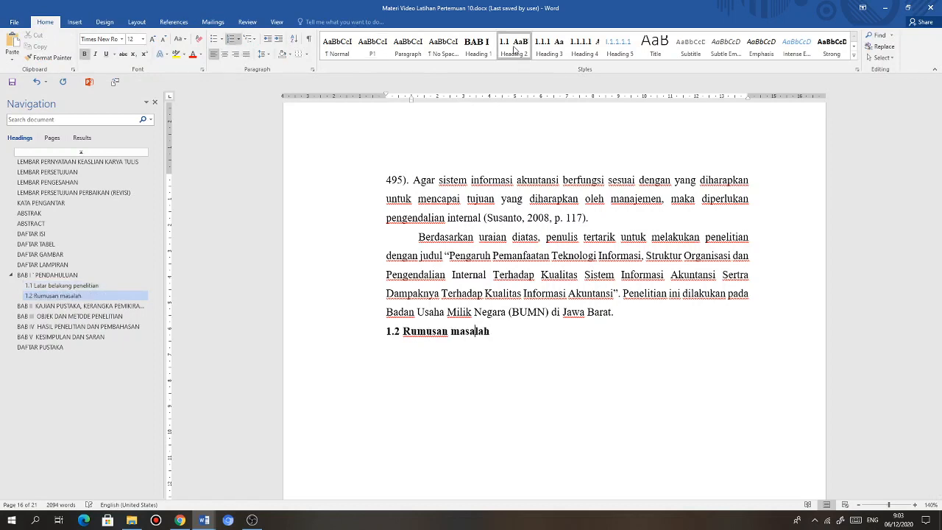
click(631, 314)
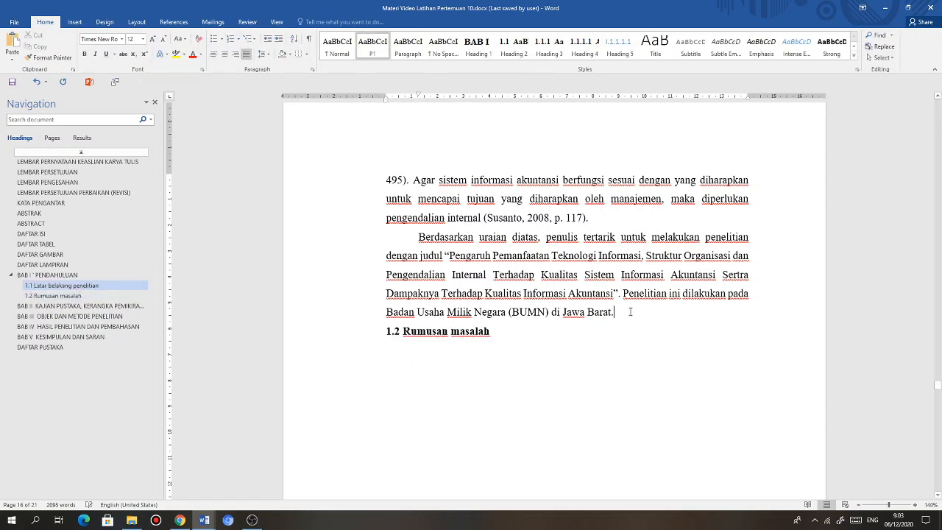
key(Return)
scroll(620, 357, down, 3)
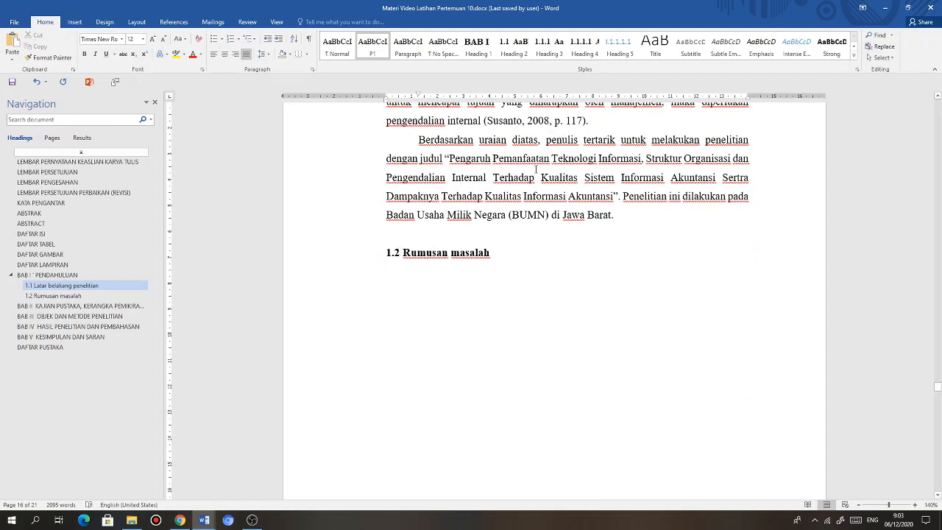
- Paste the text starting "Berdasarkan latar belakang penelitian di atas" with its four numbered "Seberapa besar pengaruh" questions under the Rumusan masalah heading
click(440, 253)
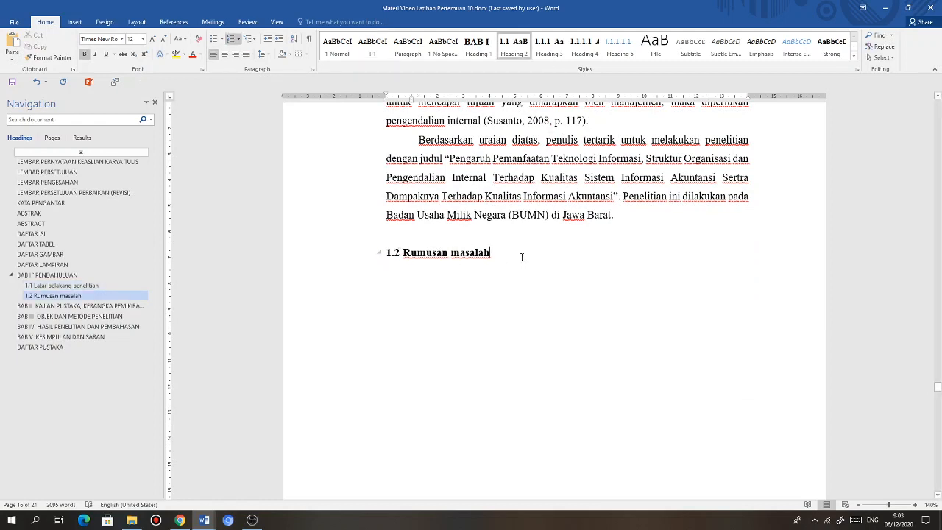
key(Return)
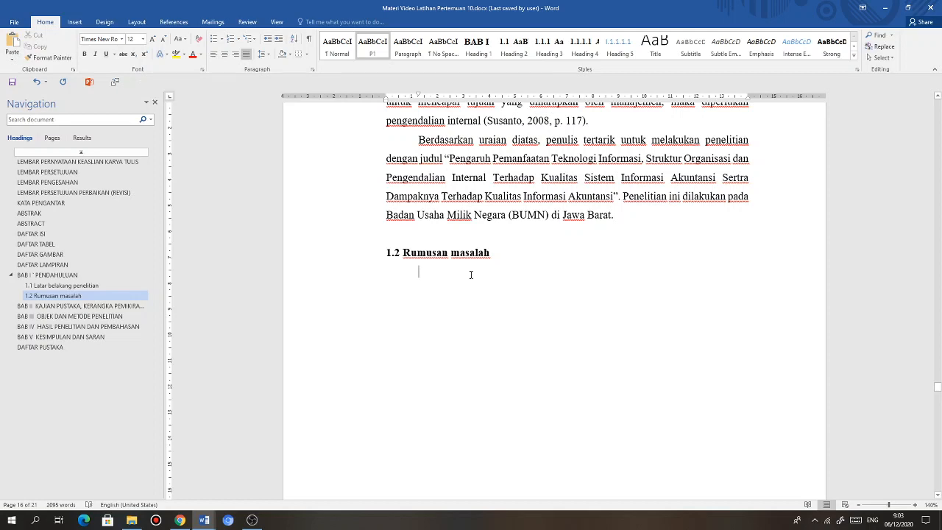
text(Berdasarkan latar belakang penelitian di atas, masalah penelitian yang dapat dirumuskan adalah: Seberapa besar pengaruh Pemanfaatan Teknologi Informasi terhadap Kualitas Sistem Informasi Akuntansi? Seberapa besar pengaruh Struktur Organisasi terhadap Kualitas Sistem Informasi Akuntansi? Seberapa besar pengaruh Pengendalian Internal terhadap Kualitas Sistem Informasi Akuntansi? Seberapa besar pengaruh Kualitas Sistem Informasi Akuntansi terhadap Kualitas Informasi Akuntansi?)
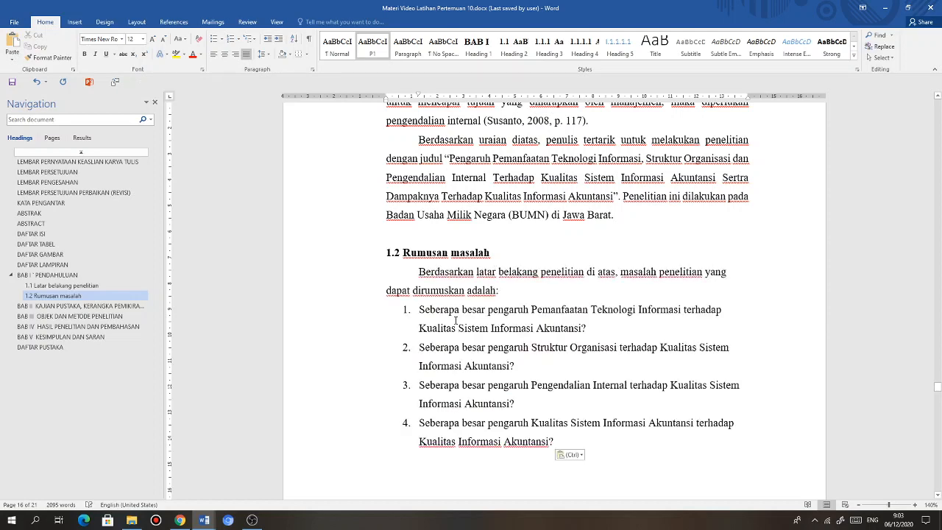
- Justify the introductory paragraph and the four numbered questions under Rumusan masalah
click(542, 405)
scroll(542, 308, down, 2)
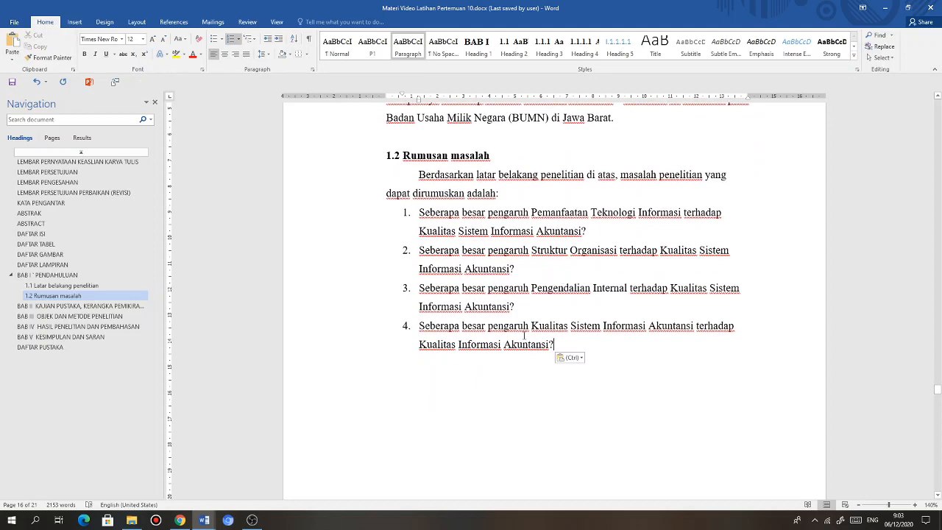
drag(524, 337, 338, 147)
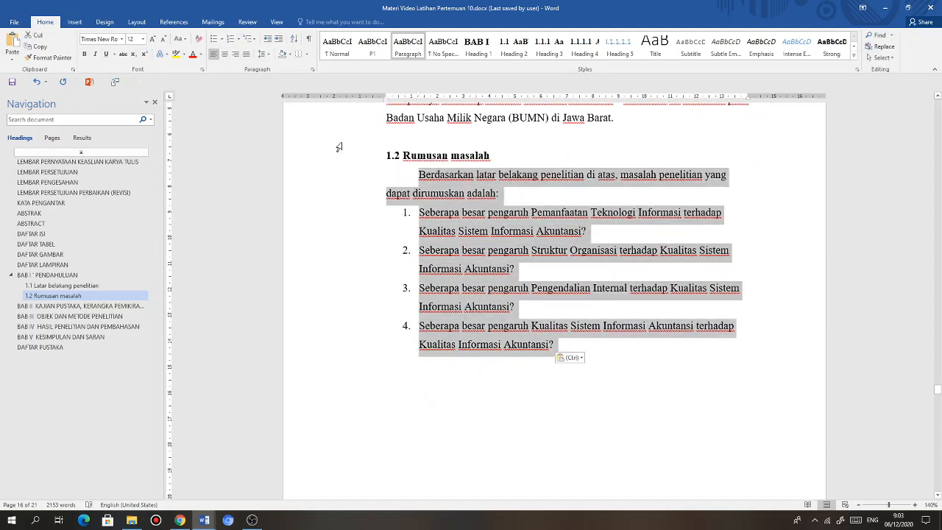
click(246, 53)
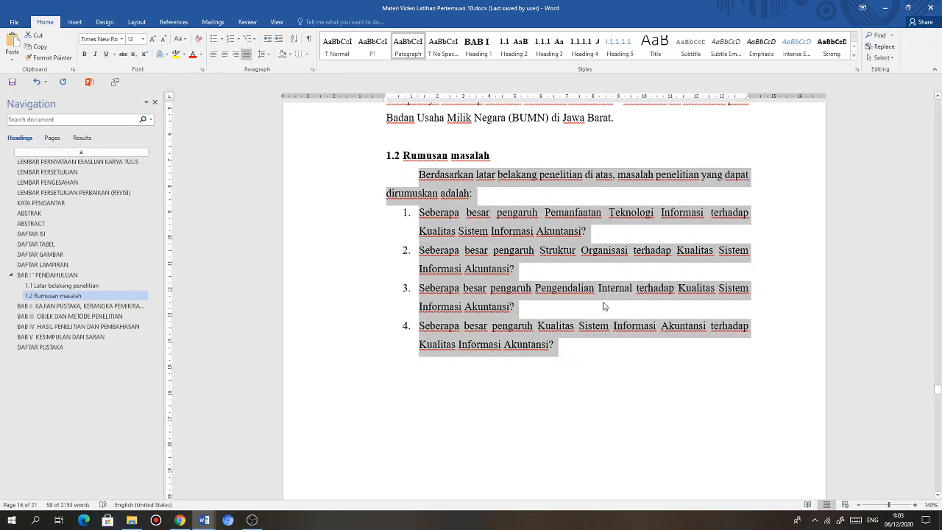
- Start a new unnumbered line directly below the fourth question under Rumusan masalah, keeping the question's closing "?"
click(594, 275)
scroll(574, 331, down, 1)
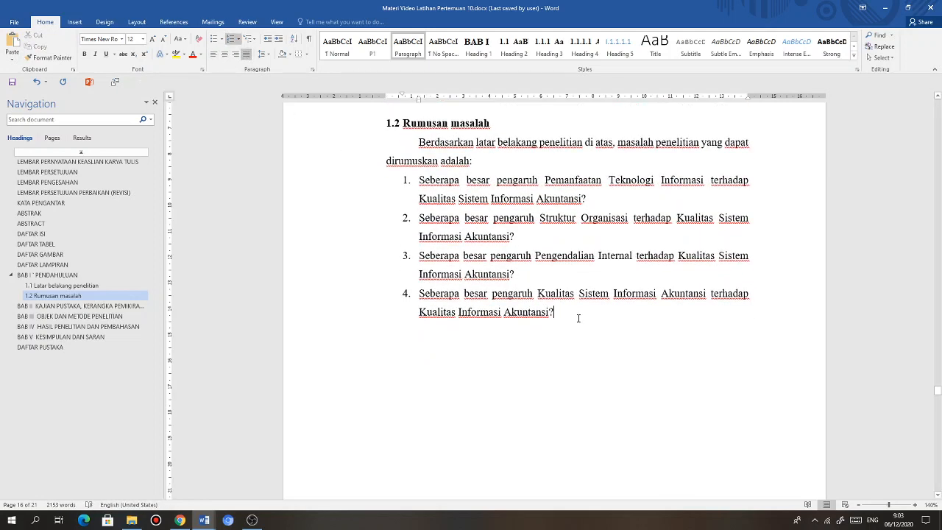
key(Return)
key(BackSpace)
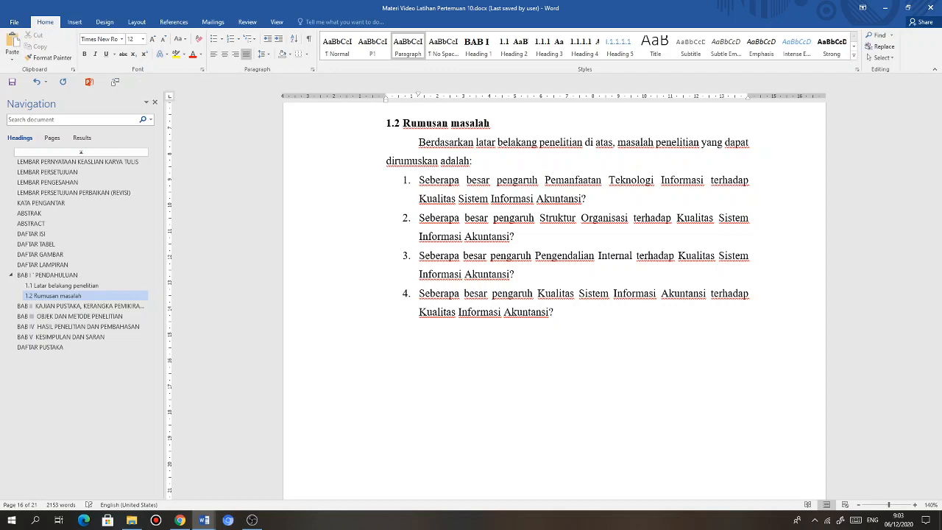
key(BackSpace)
key(BackSpace)
text(?)
key(Return)
key(BackSpace)
key(BackSpace)
key(BackSpace)
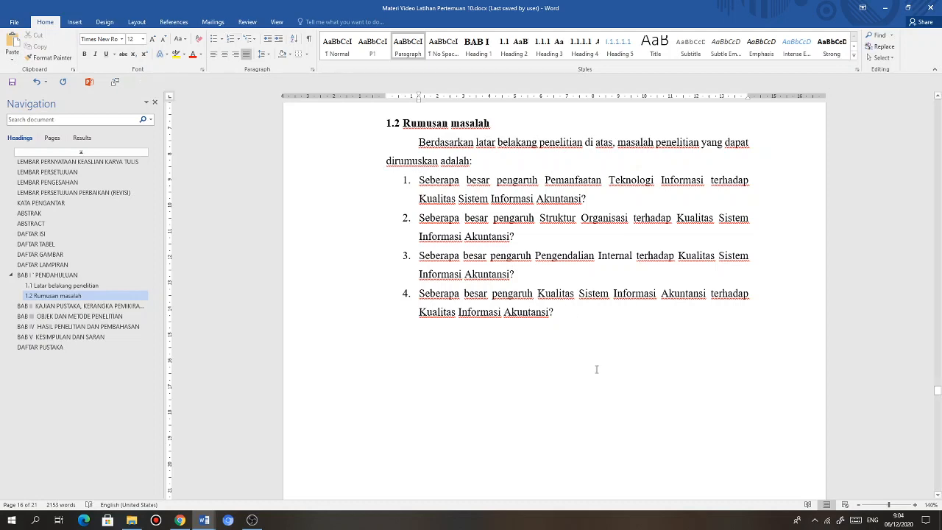
- Enter "Maksud dan Tujuan Penelitian", "Maksud Penelitian" and "Tujuan Penelitian" on three separate lines below the numbered questions
text(mak)
text(d)
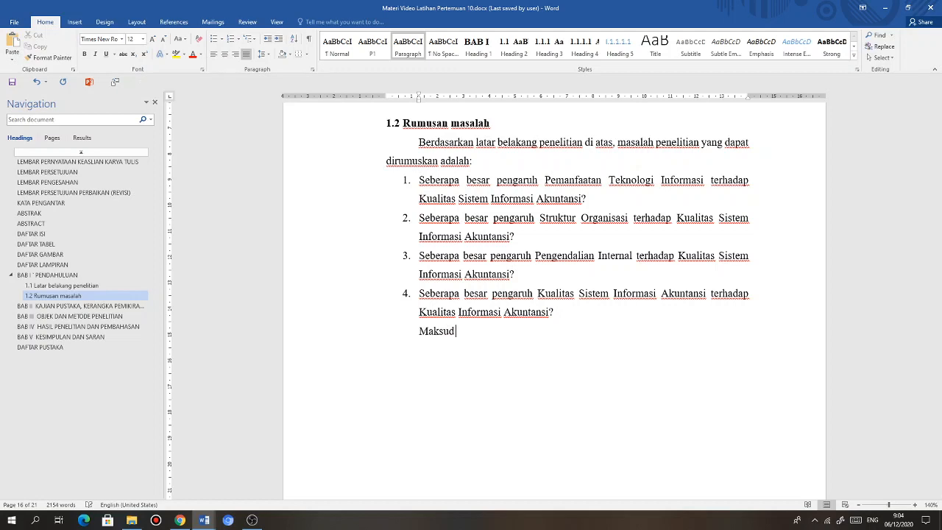
text( dan Tujuan Penelitian)
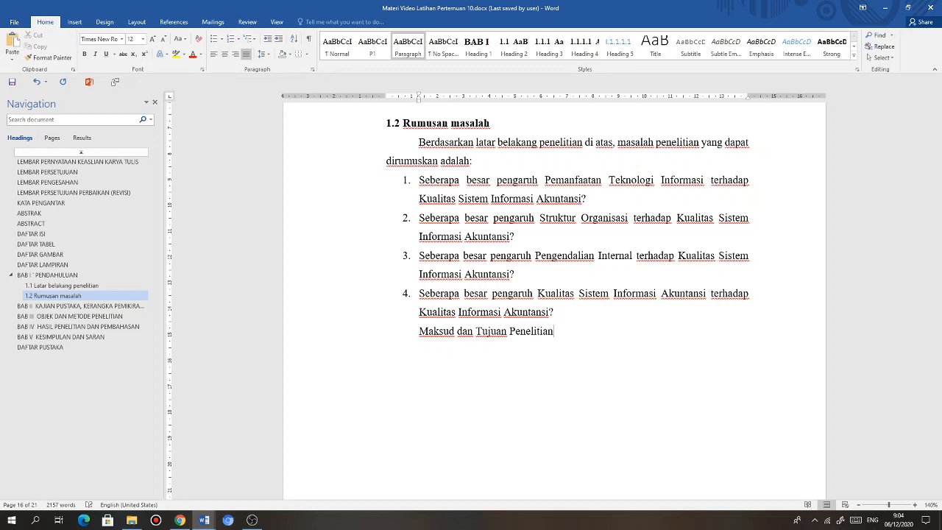
key(Return)
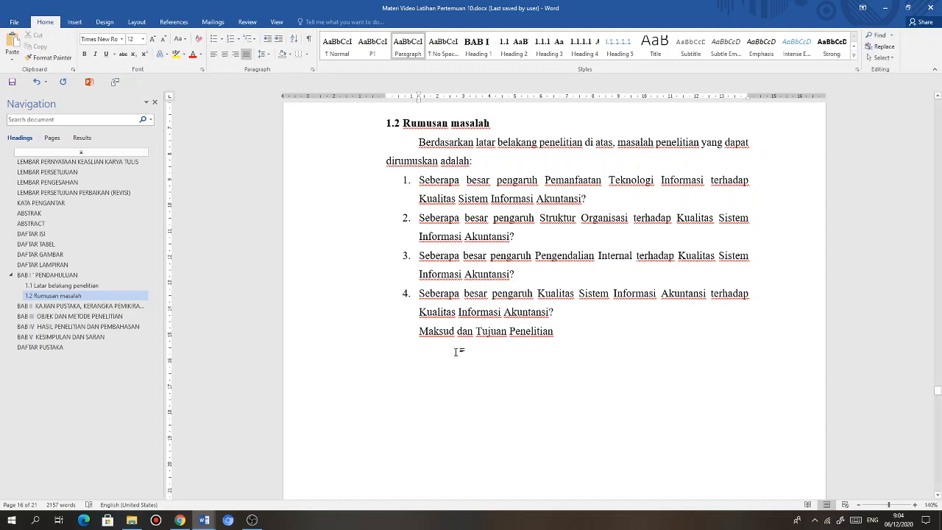
text(Mak)
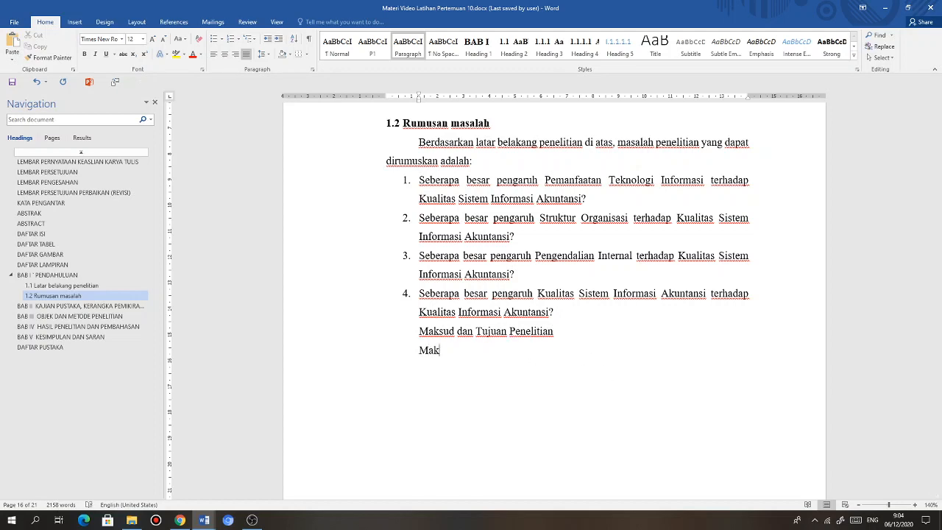
text(sud Penelitian)
key(Return)
text(Tuju)
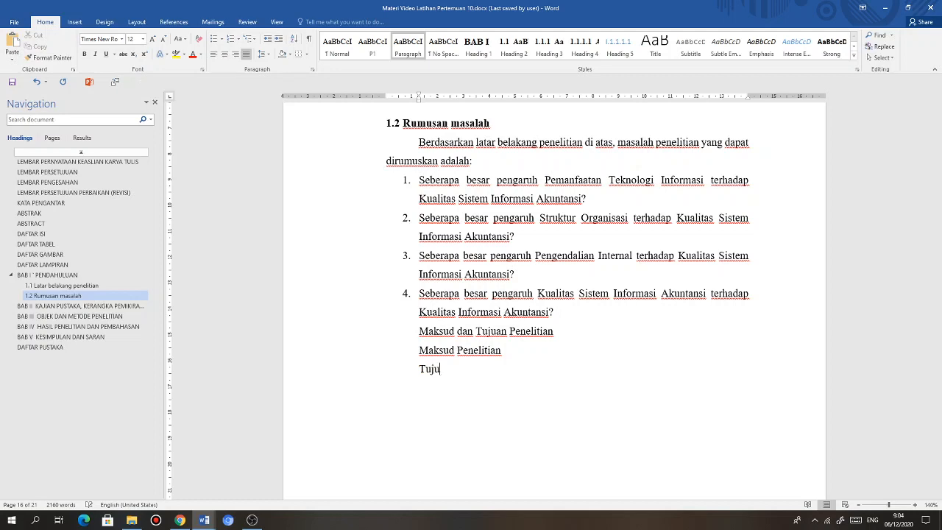
text(an Penelitian)
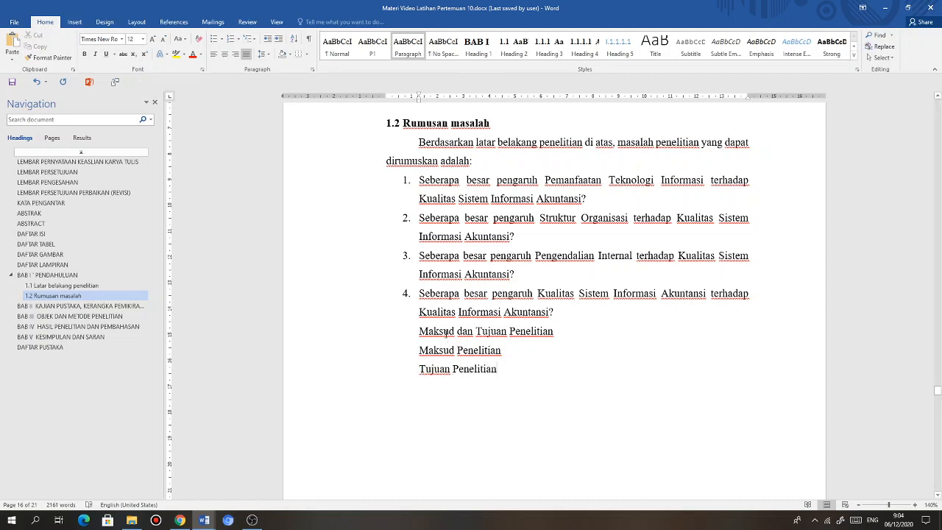
- Apply Heading 2 to "Maksud dan Tujuan Penelitian" and Heading 3 to "Maksud Penelitian" and "Tujuan Penelitian"
click(445, 331)
click(511, 44)
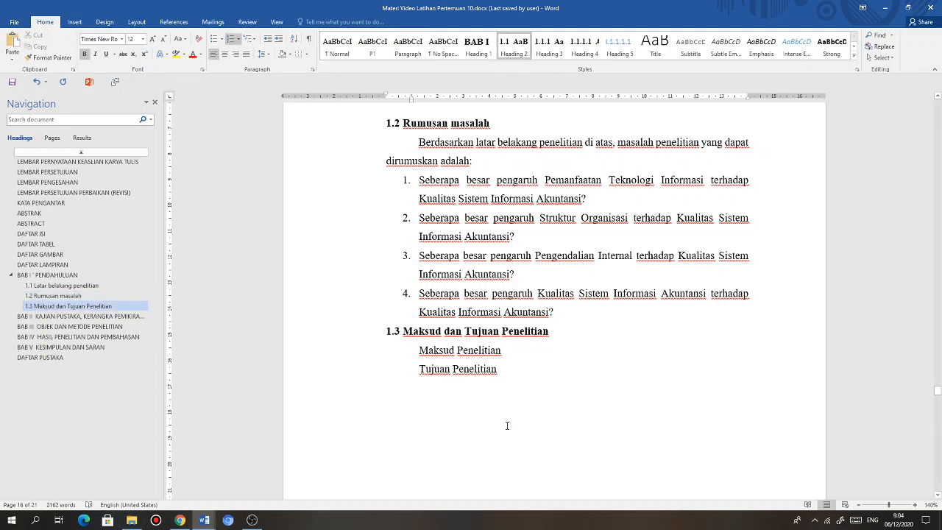
click(549, 44)
click(474, 370)
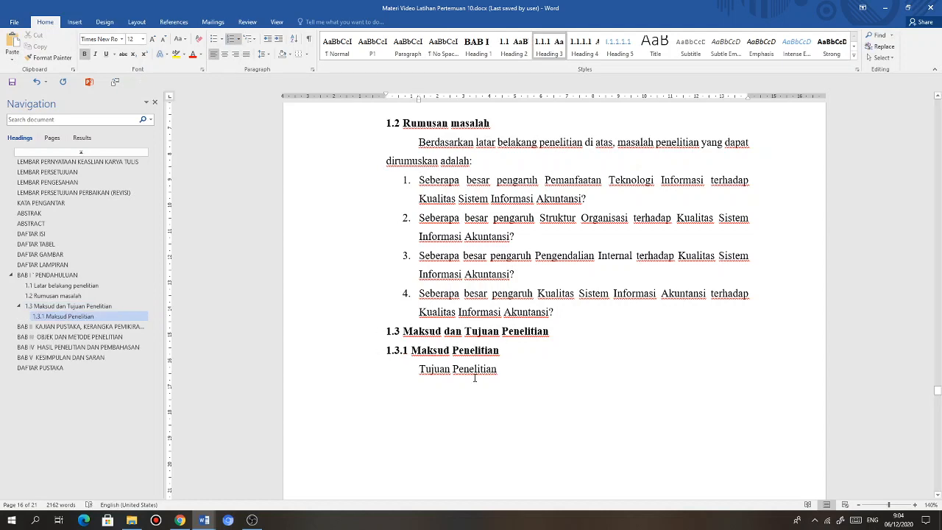
click(553, 49)
- Add the "Maksud dari penelitian ini" paragraph under Maksud Penelitian and the "Tujuan dari penelitian ini" sentence with its four numbered aims under Tujuan Penelitian
click(506, 351)
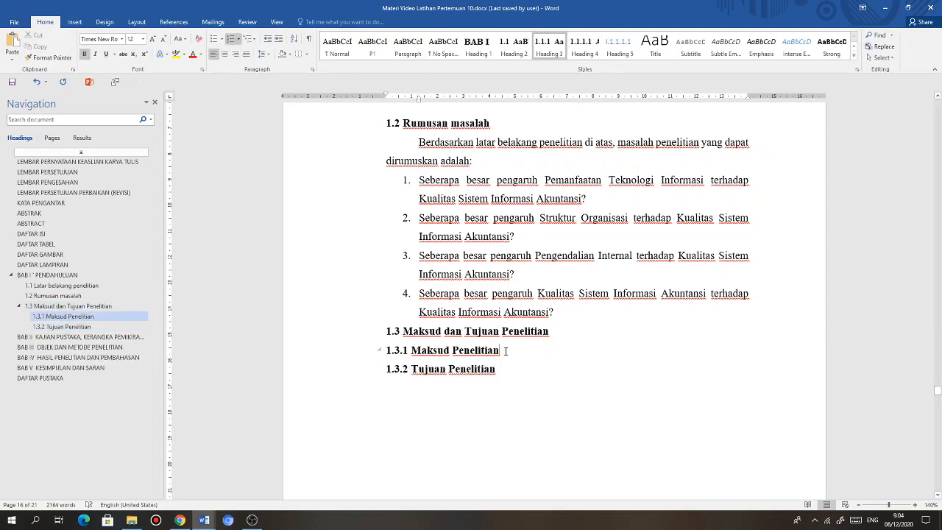
key(Return)
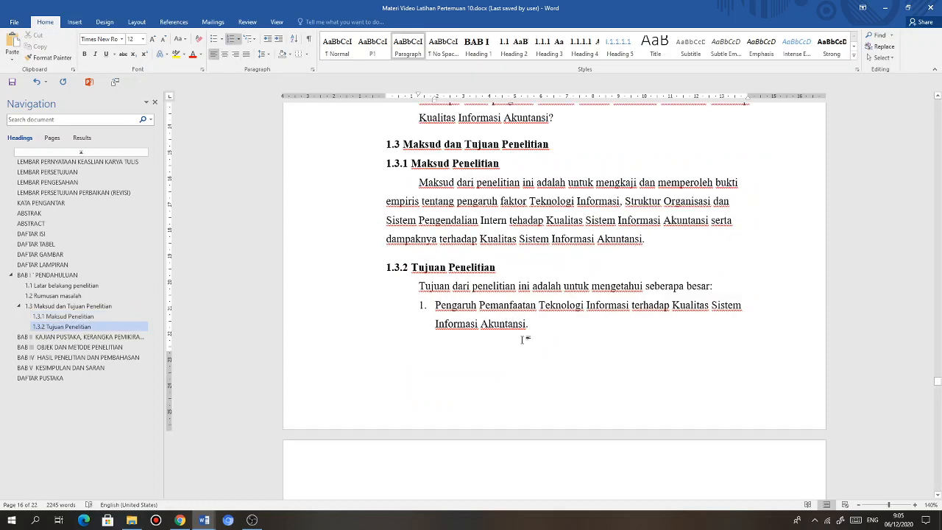
scroll(451, 213, down, 2)
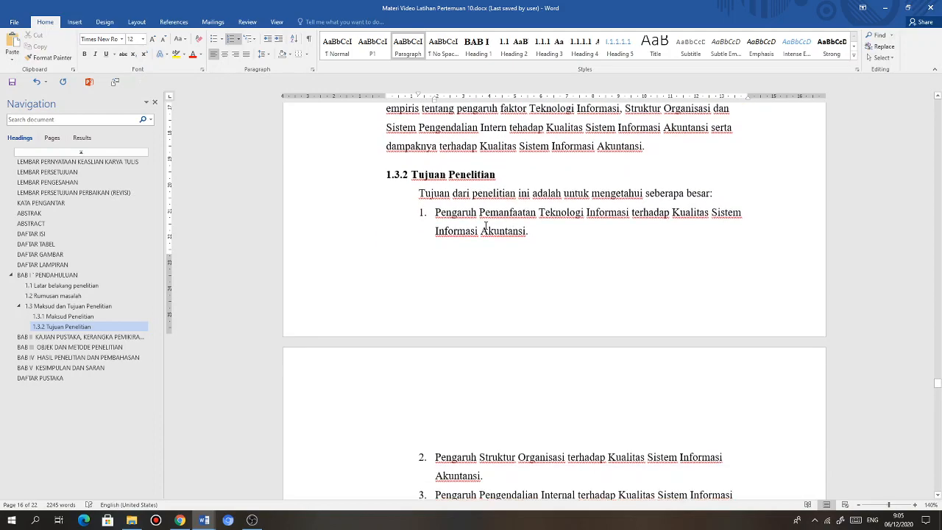
- Review the research questions under Rumusan masalah against the purpose paragraph and numbered aims in section 1.3
click(455, 196)
scroll(464, 213, up, 5)
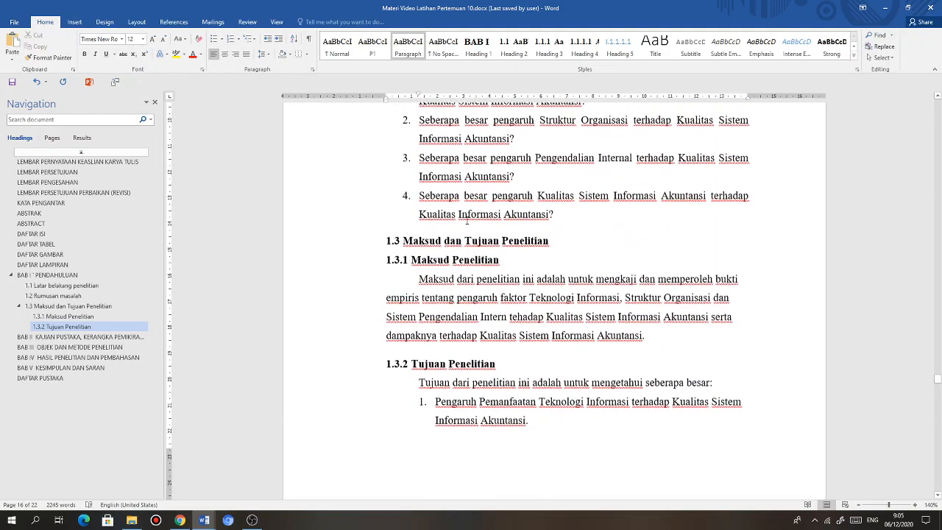
scroll(467, 221, up, 1)
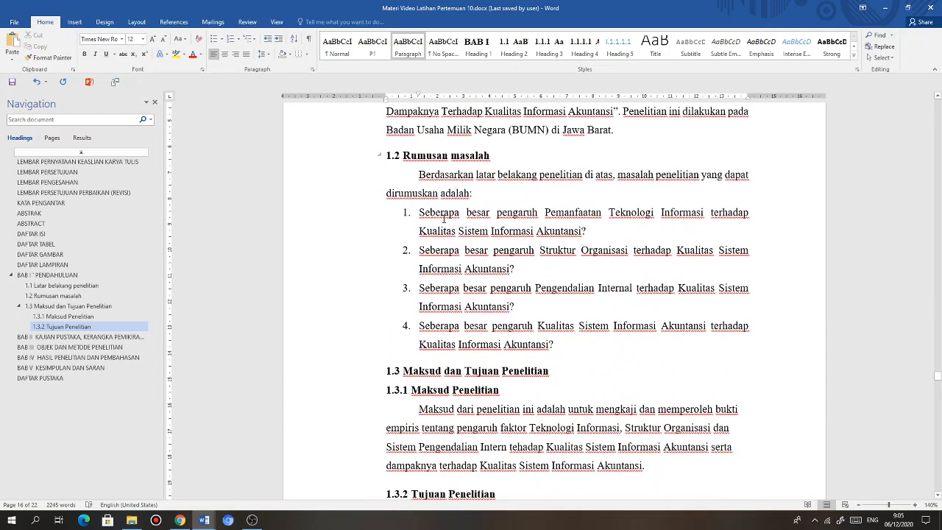
scroll(444, 218, down, 1)
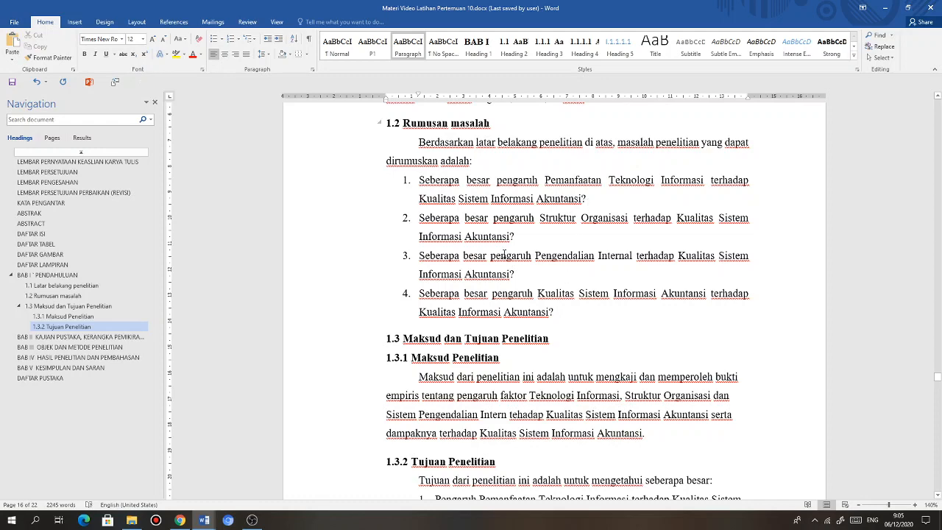
scroll(515, 273, down, 2)
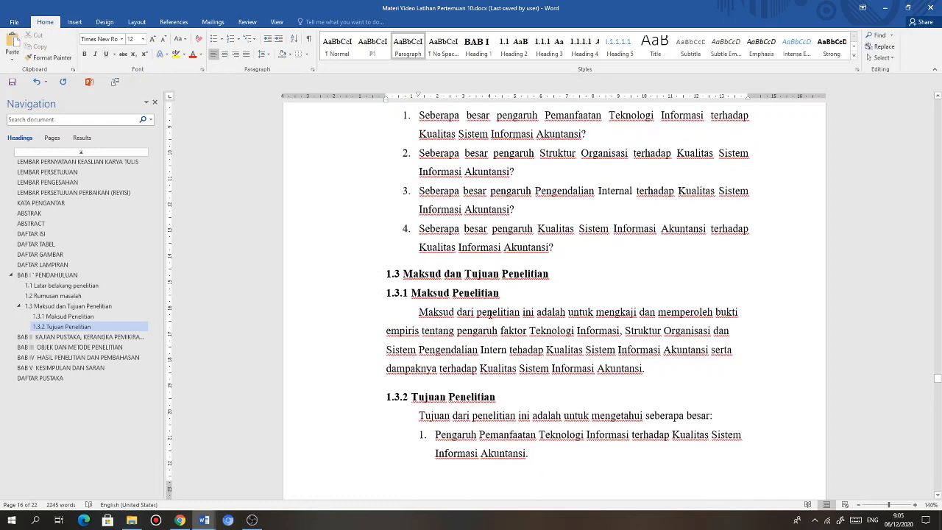
scroll(489, 314, down, 5)
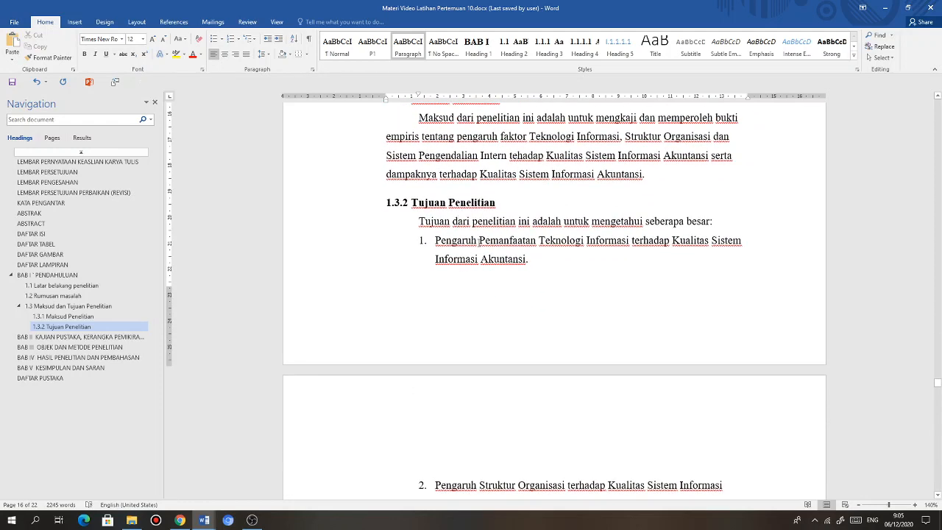
click(479, 241)
scroll(438, 246, up, 1)
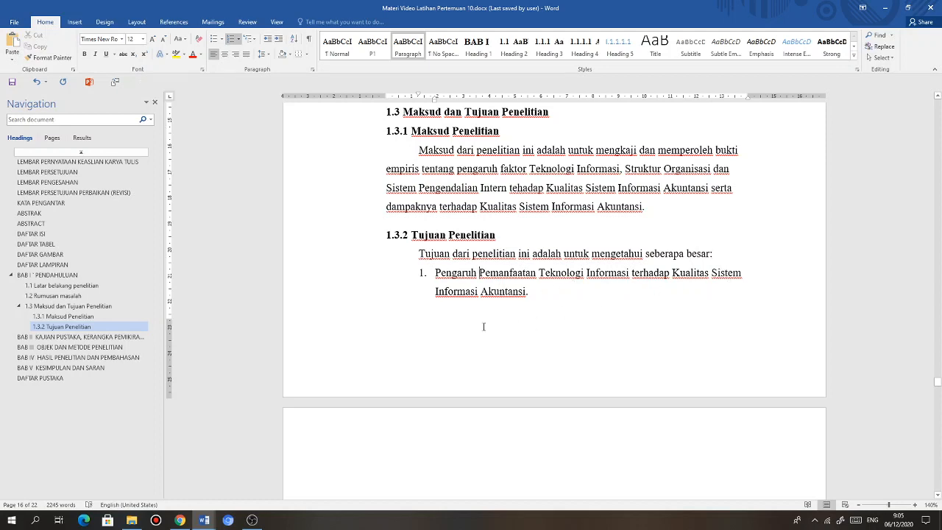
scroll(453, 311, up, 4)
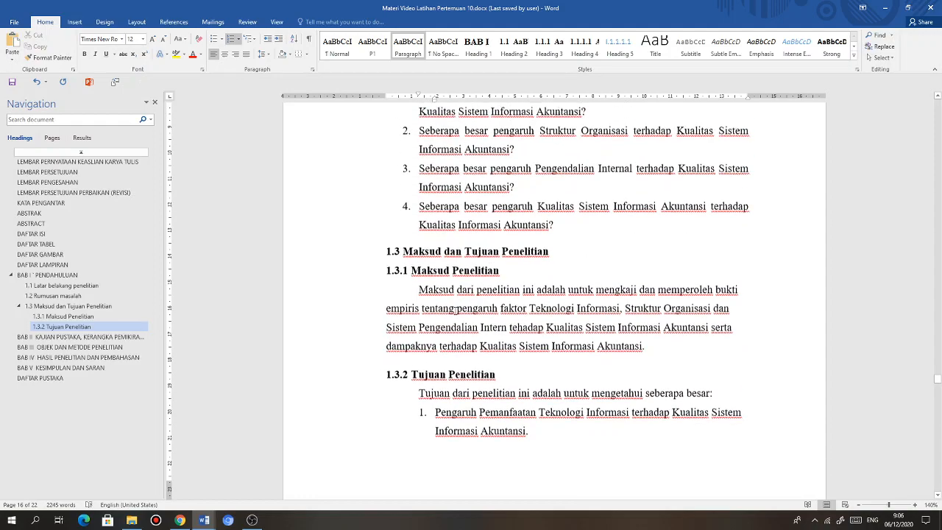
scroll(453, 311, up, 2)
scroll(453, 313, down, 7)
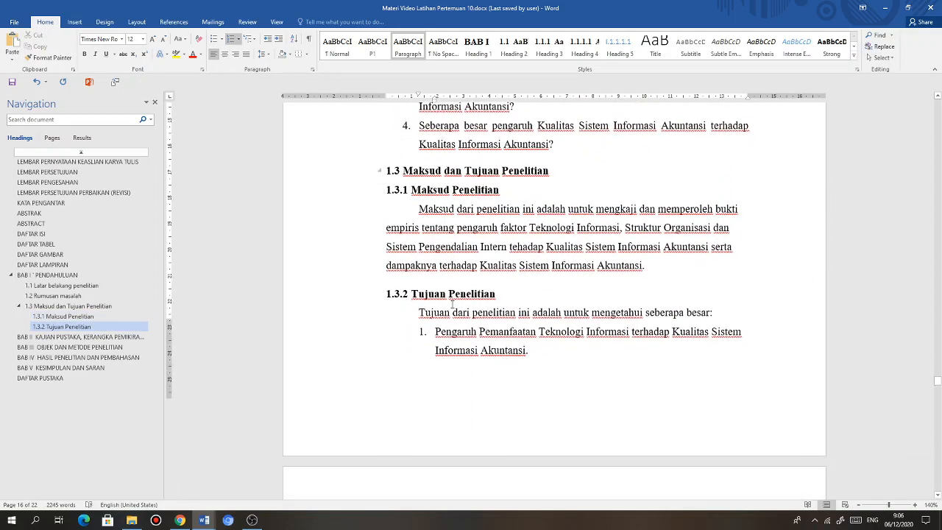
scroll(453, 314, down, 6)
- Add "Kegunaan hasil penelitian" as a Heading 2 on the line after the fourth research aim
click(544, 284)
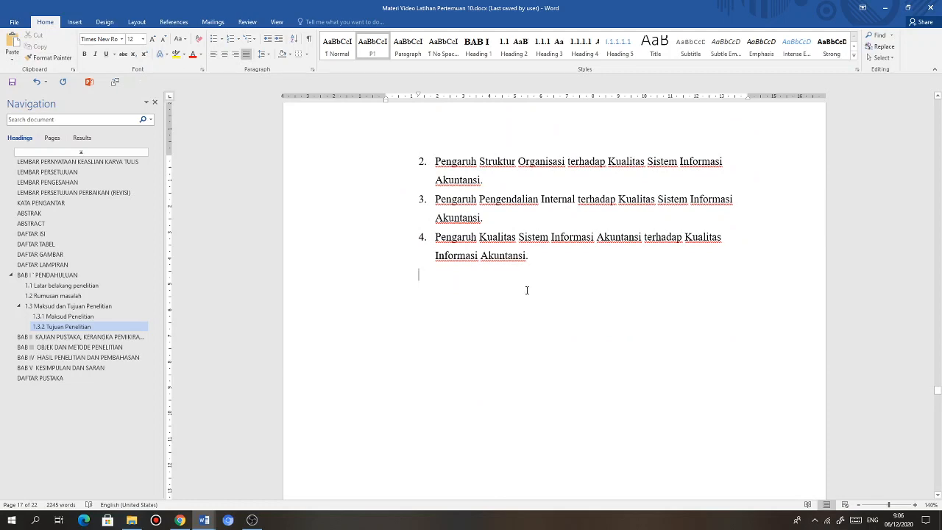
scroll(526, 290, up, 5)
scroll(521, 291, down, 2)
scroll(527, 291, up, 2)
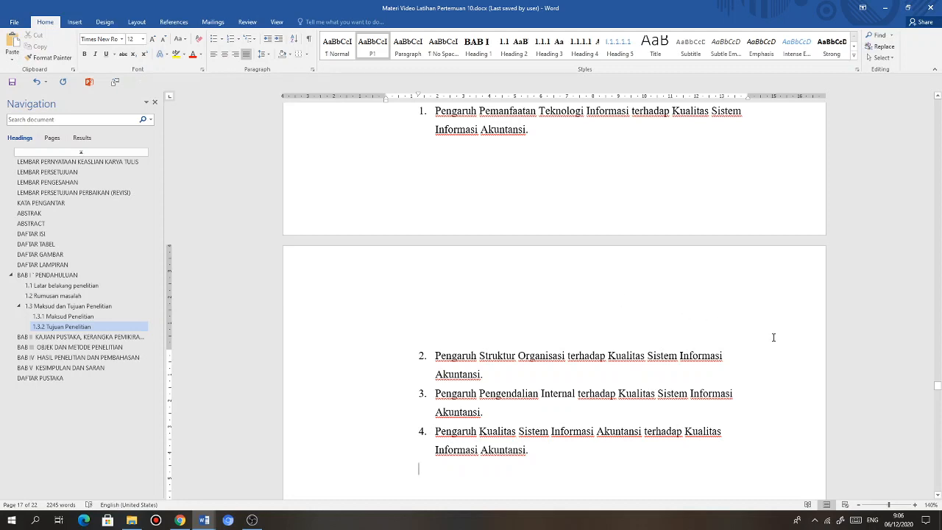
text(kegunaa)
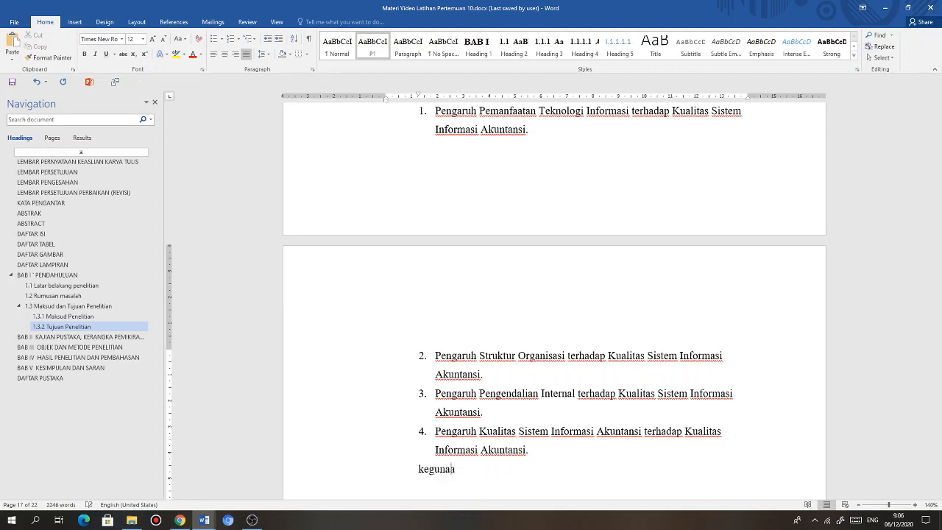
text(n hasil penelii)
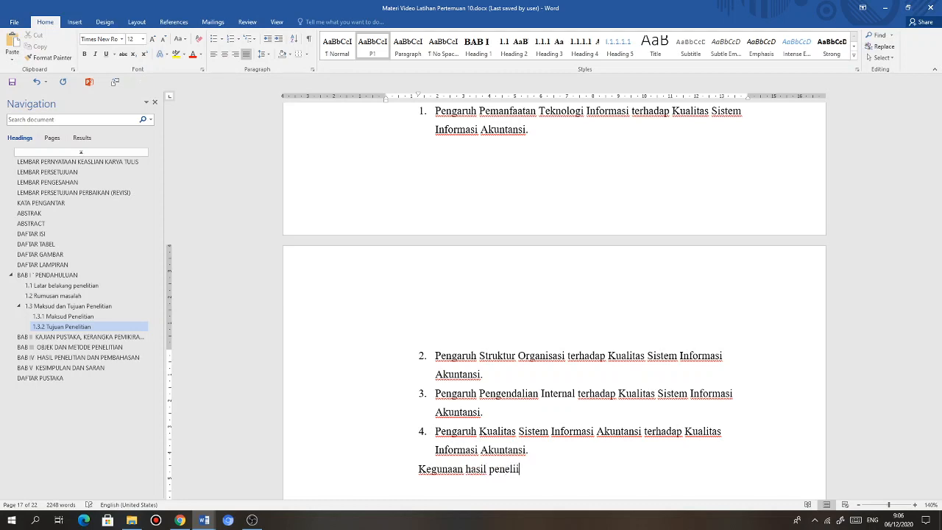
key(BackSpace)
text(tian)
scroll(776, 335, down, 3)
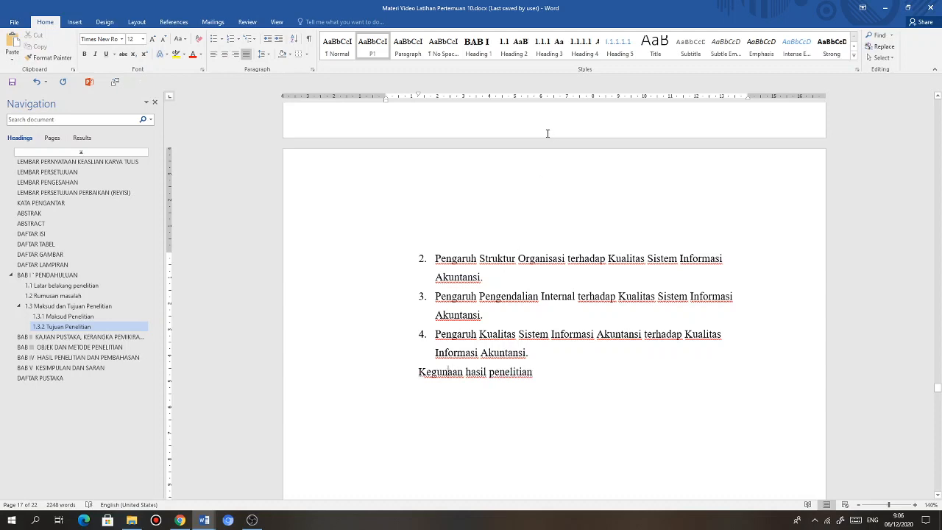
click(515, 46)
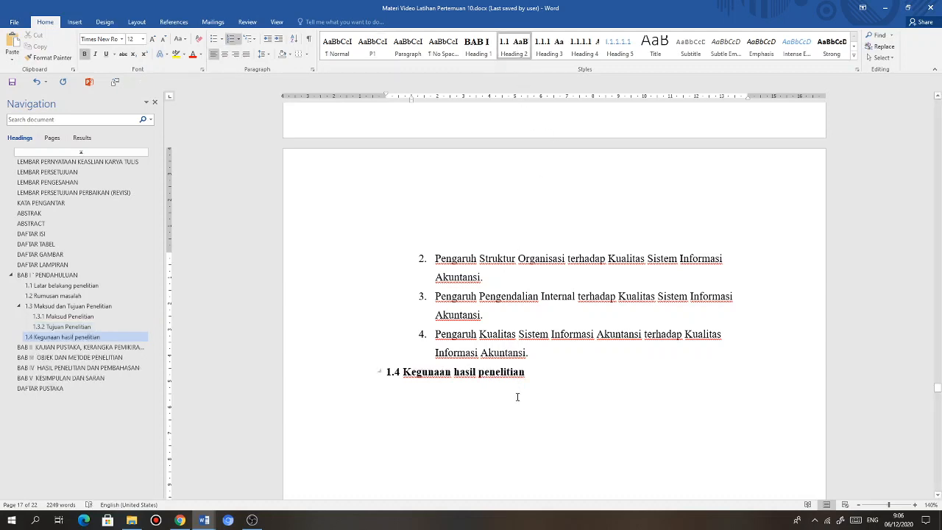
- Insert an unnumbered blank line between the fourth research aim and the Kegunaan hasil penelitian heading
click(549, 354)
key(Return)
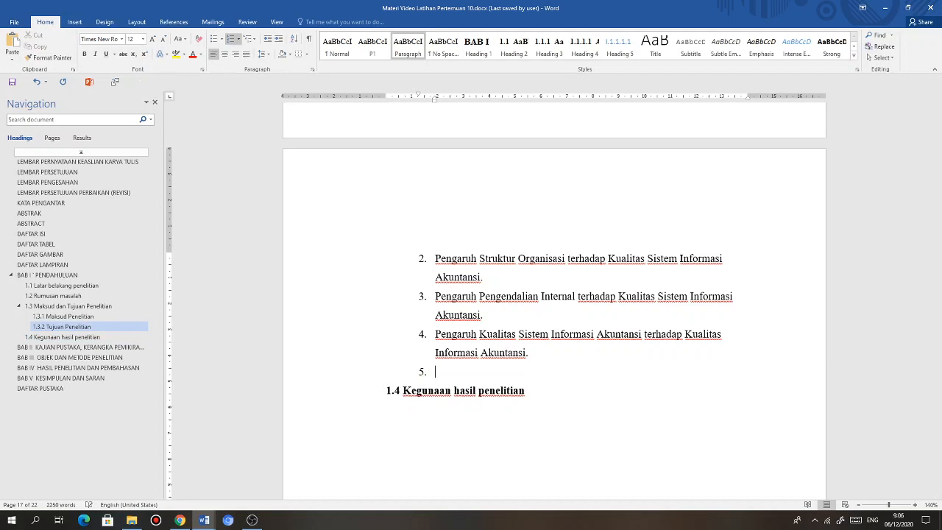
key(BackSpace)
- Add the paragraph running from "Penelitian ini diharapkan dapat memberikan kegunaan" to "tanggung jawabnya." under Kegunaan hasil penelitian in the P1 style
scroll(546, 353, down, 5)
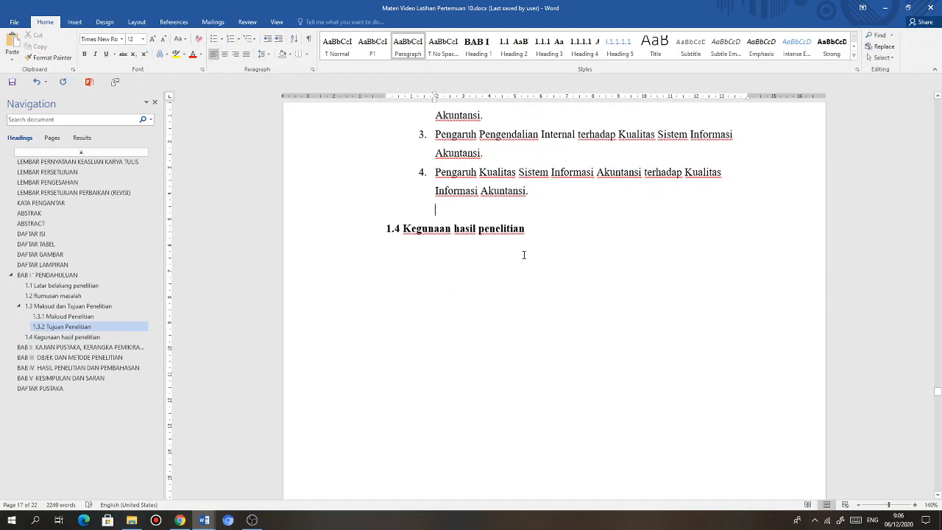
click(523, 252)
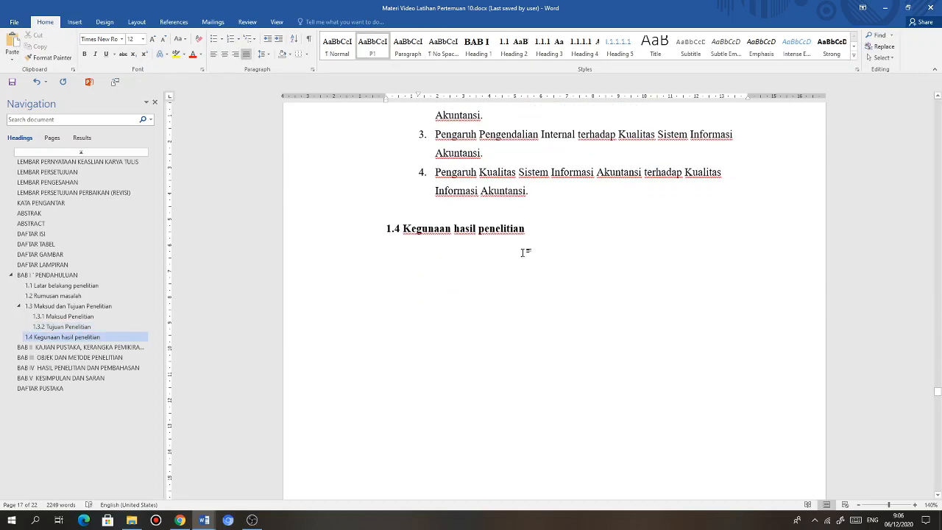
text(Penelitian ini diharapkan dapat memberikan kegunaan baik untuk pengembangan ilmu maupun untuk tujuan pemecahan masalah-masalah yang sedang dihadapi oleh penyelenggara organisasi dalam menjalankan fungsi dan tanggung j)
text(jawabnya.)
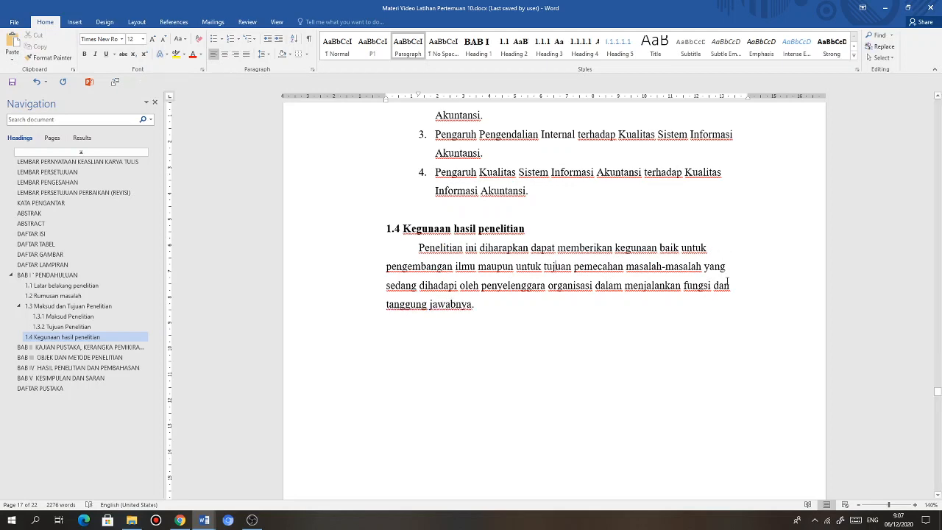
click(372, 47)
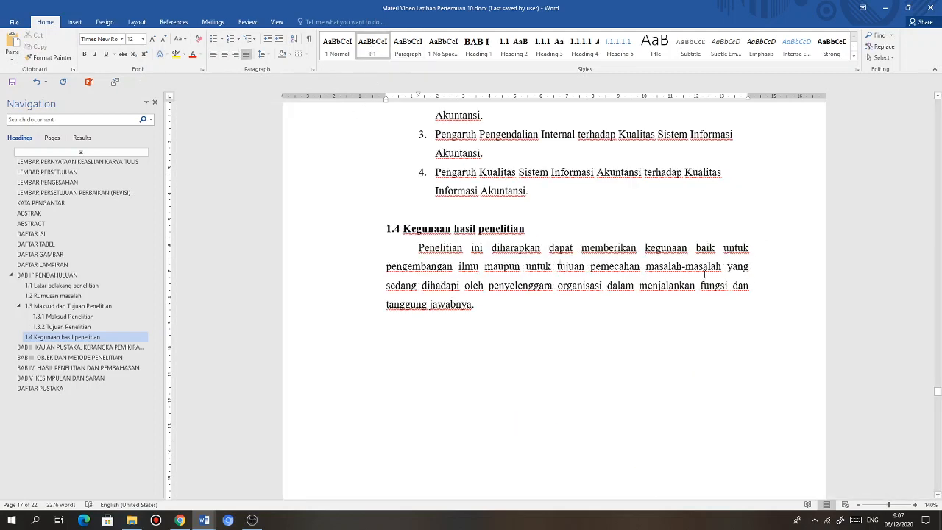
scroll(469, 292, down, 1)
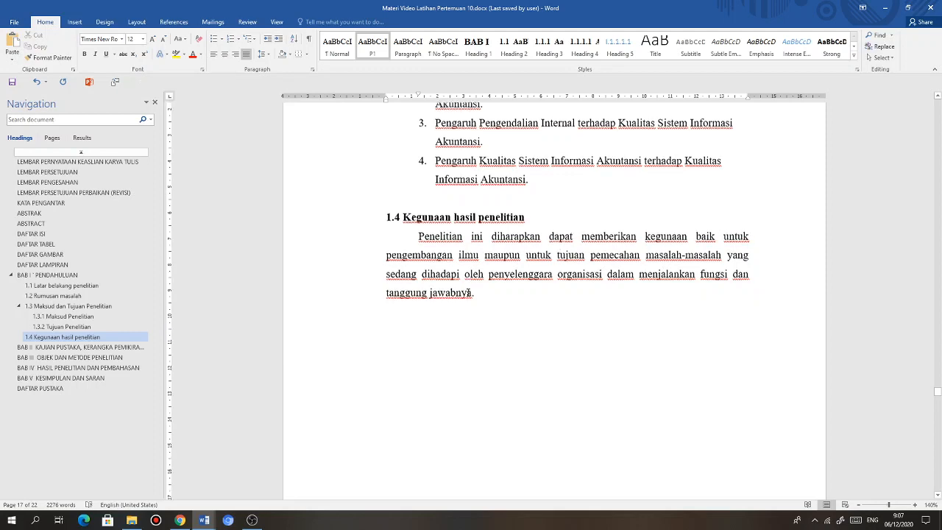
scroll(469, 292, down, 1)
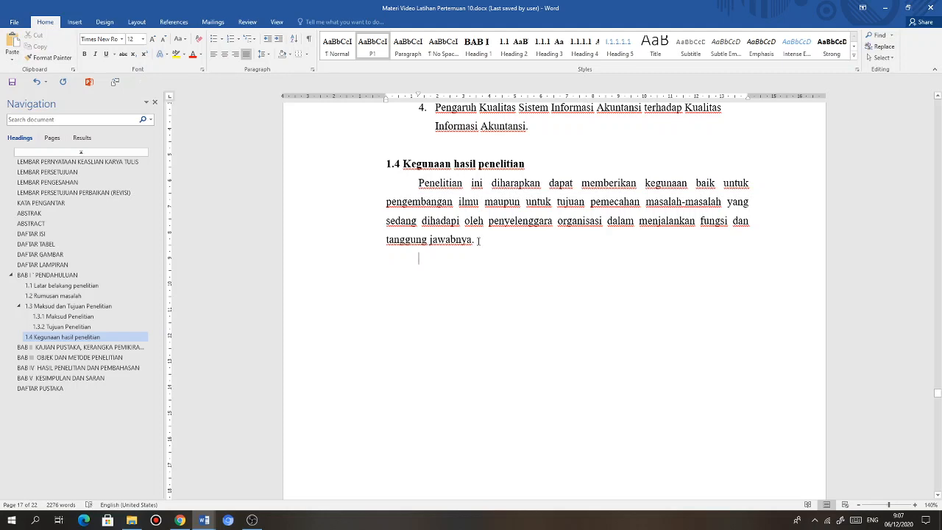
- Add the line "Pengembangan ilmu pengetahuan (basic research)" below the Kegunaan hasil penelitian paragraph, with "(basic research)" in italics
text(Pengembang)
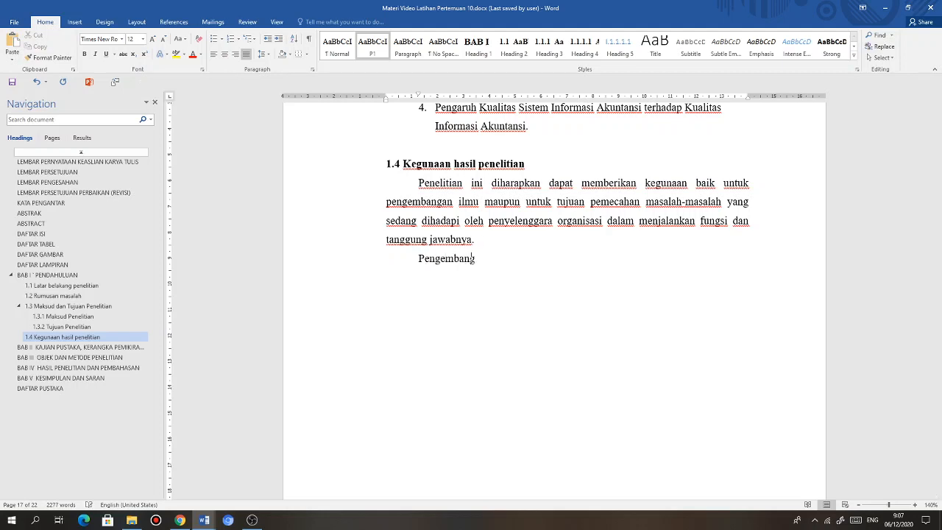
text(an ilmu penge)
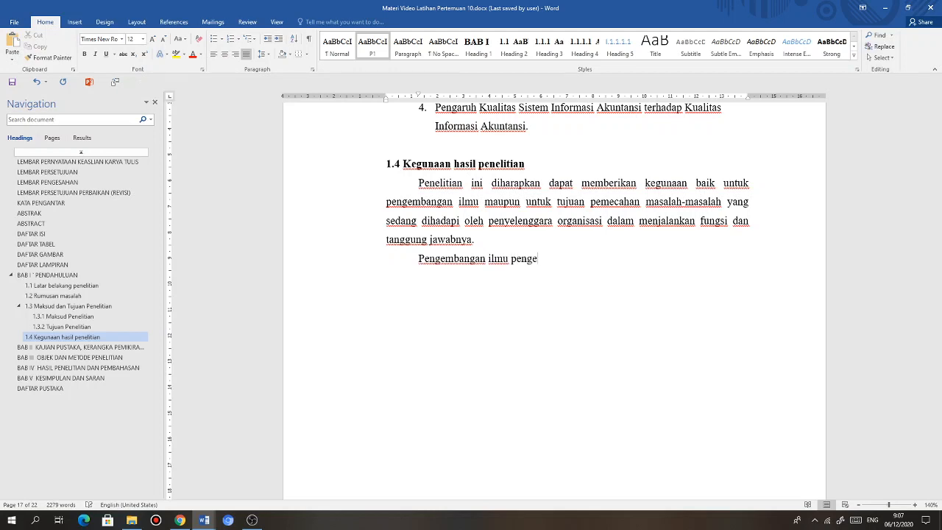
text(tahuan (basic researc)
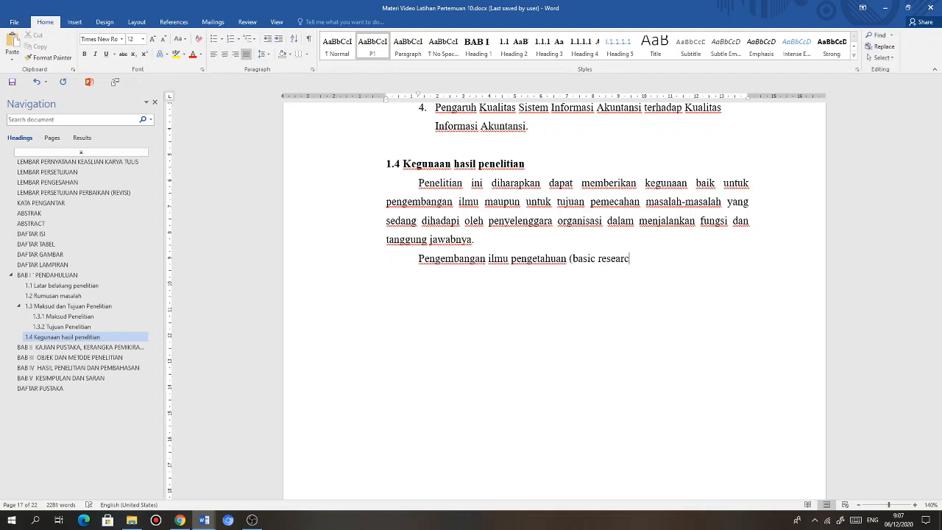
text(h))
key(ctrl+shift+Left)
key(ctrl+shift+Left)
key(ctrl+shift+Left)
key(ctrl+shift+Left)
key(ctrl+i)
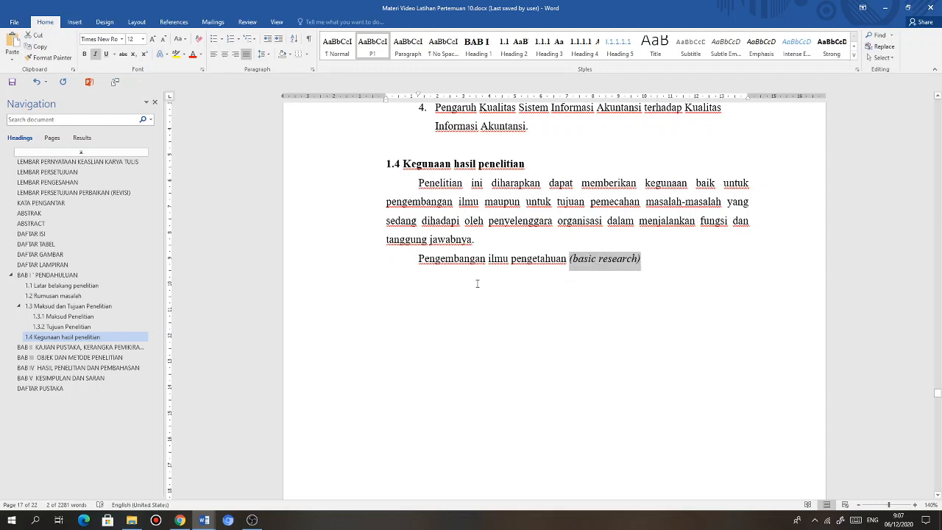
- Make the "Pengembangan ilmu pengetahuan (basic research)" line a Heading 3 and insert a blank line above it
click(417, 259)
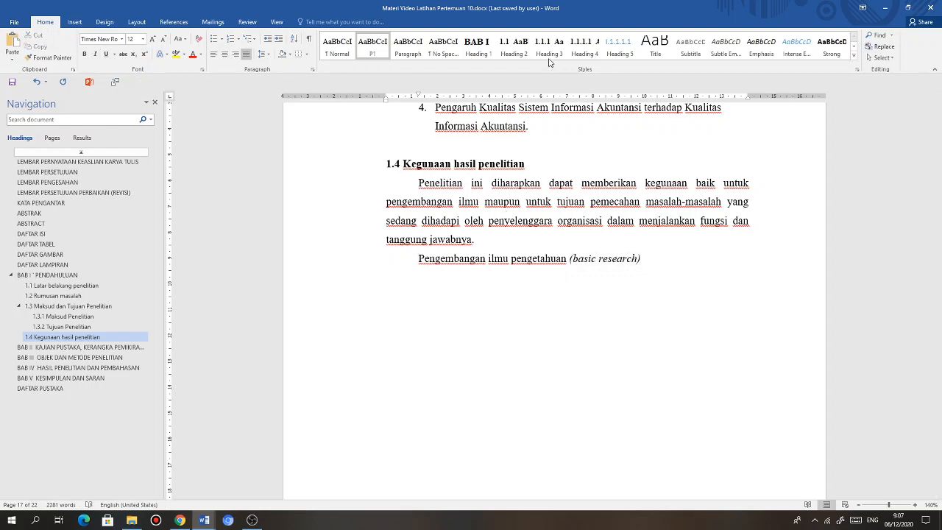
click(549, 44)
click(525, 239)
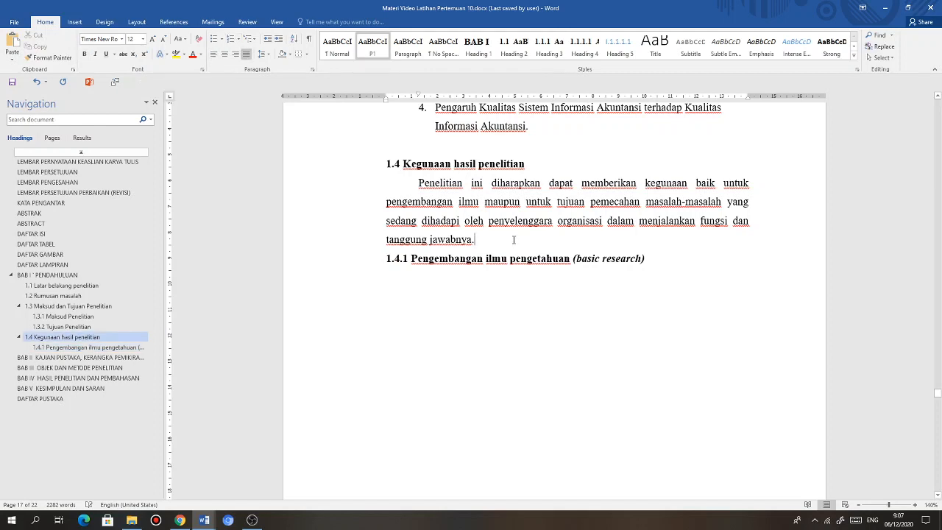
key(Return)
- Clear the italics from the whole 1.4.1 heading, including its number
click(653, 275)
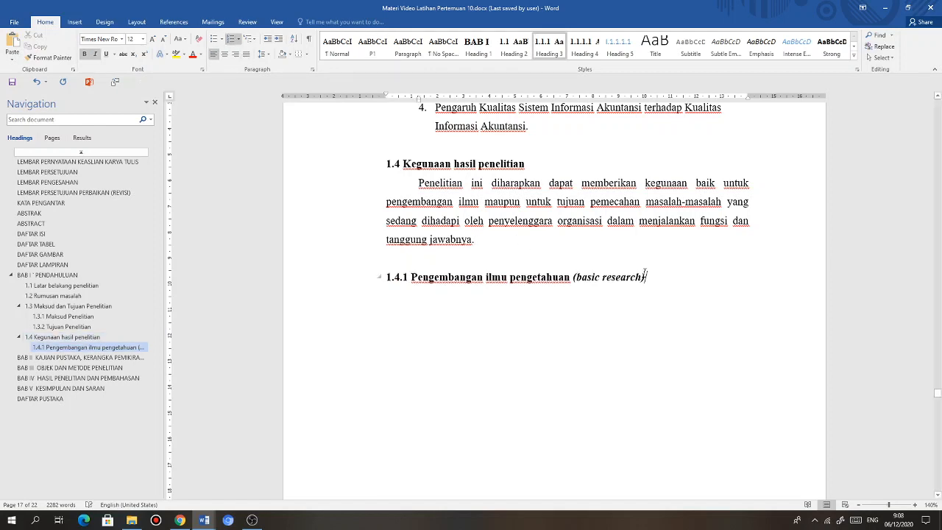
key(Return)
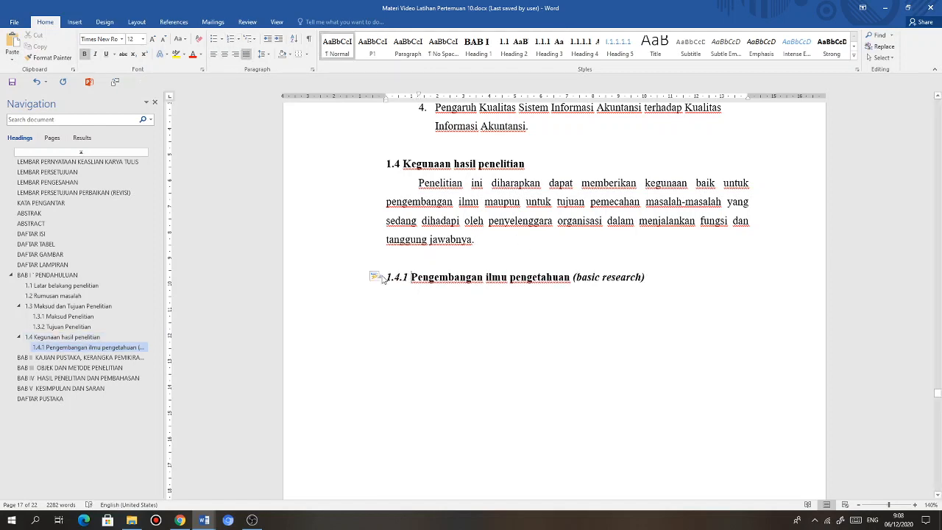
click(437, 277)
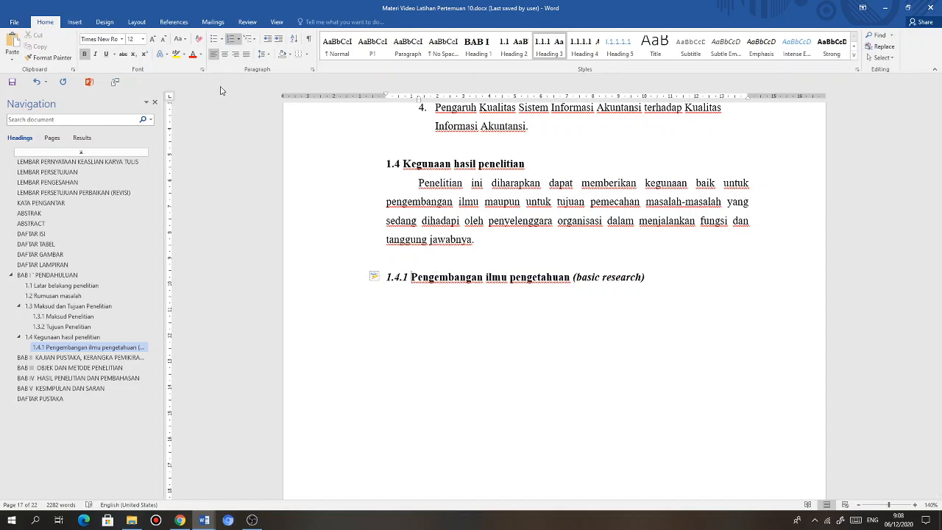
key(ctrl+i)
key(ctrl+i)
click(325, 287)
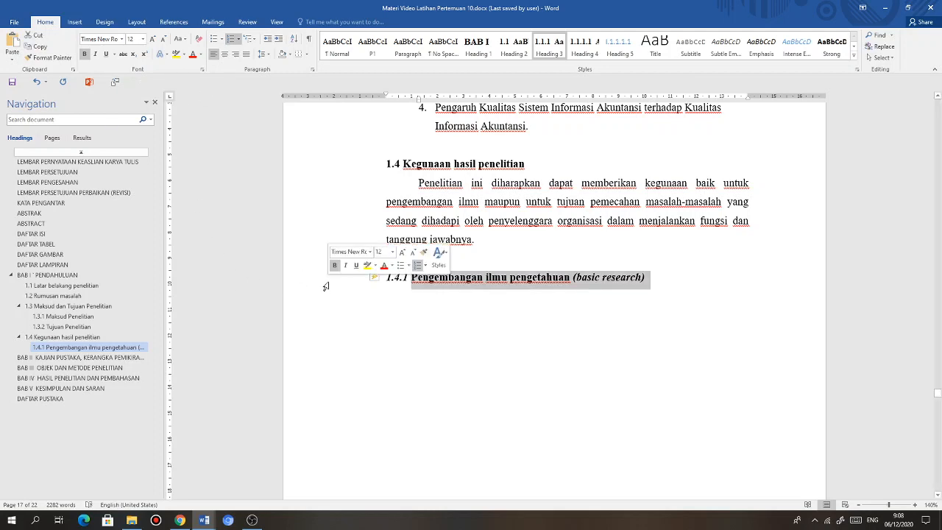
key(ctrl+i)
key(ctrl+i)
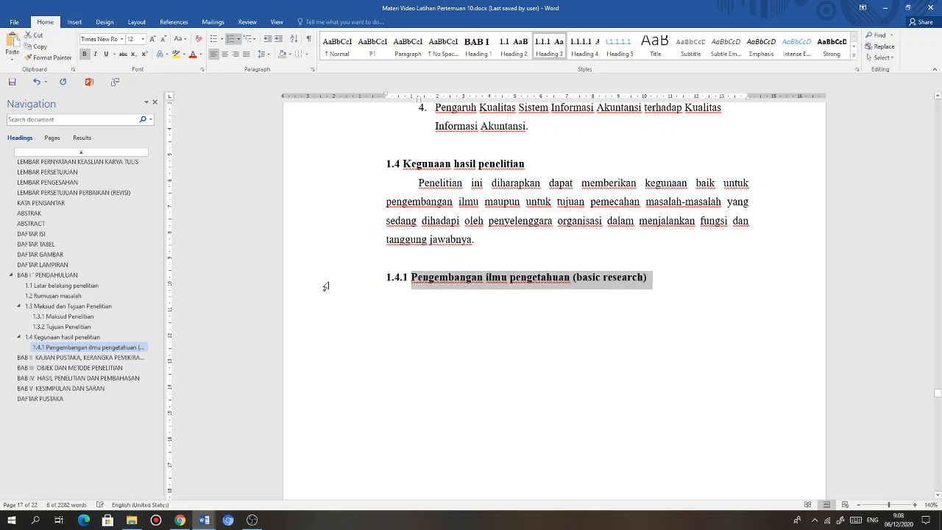
- Italicize "(basic research" in the 1.4.1 heading, leaving out the closing parenthesis
click(573, 280)
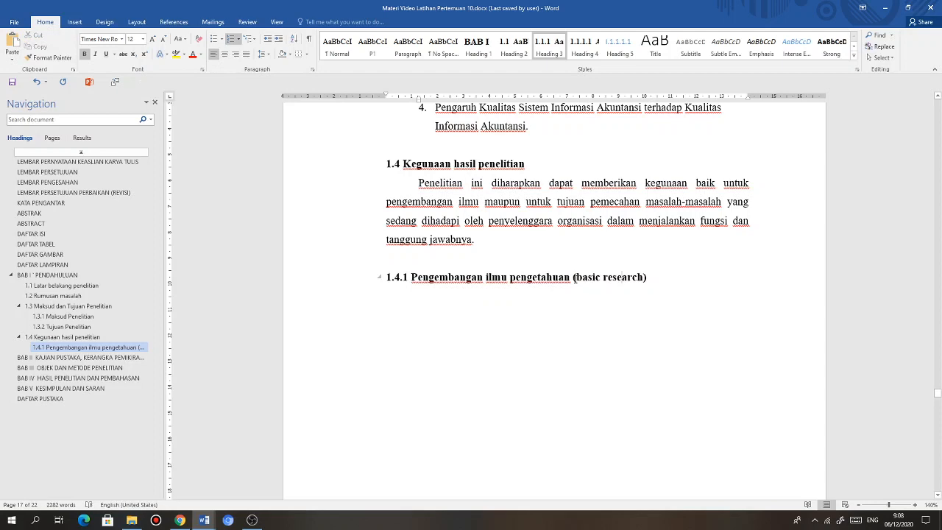
drag(573, 279, 642, 281)
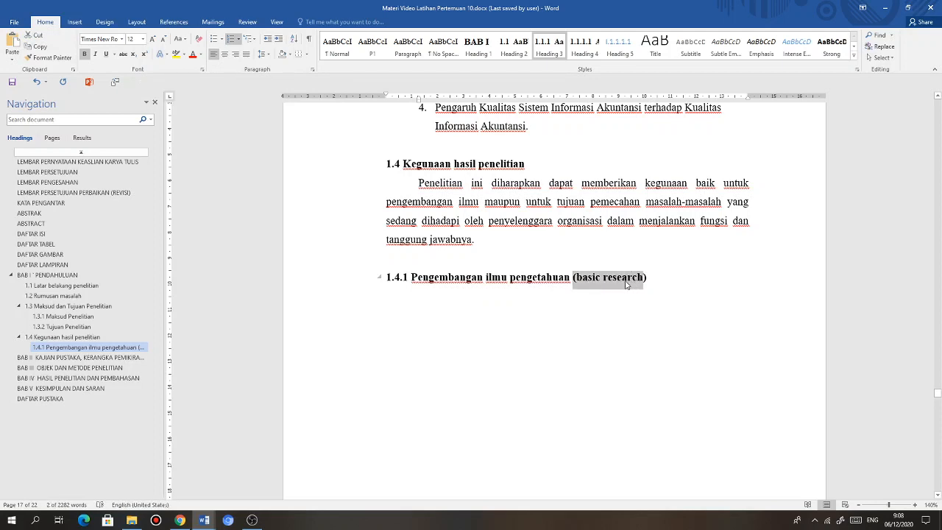
key(ctrl+i)
click(552, 294)
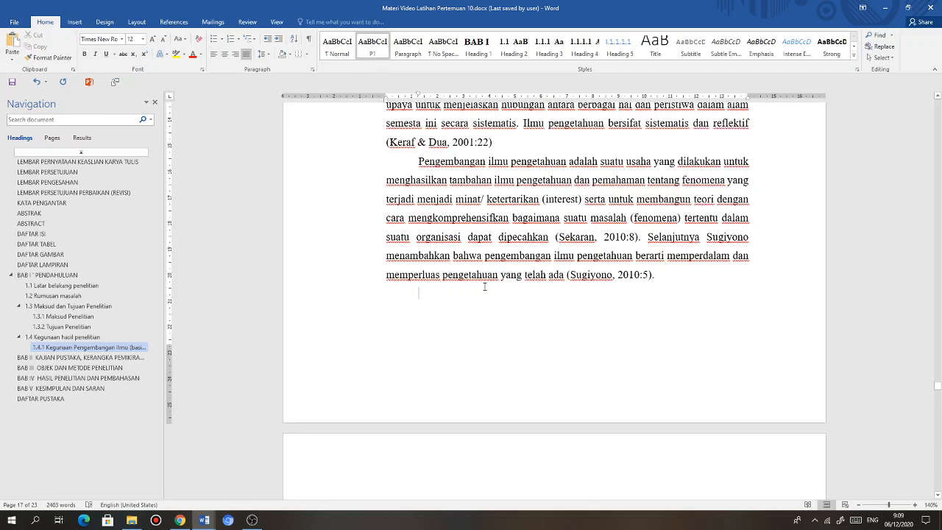
- Add "Kegunaan Pemecahan Masalah (applied research)" as a Heading 3 after the last paragraph of section 1.4.1, with "applied research" in italics
scroll(500, 291, up, 3)
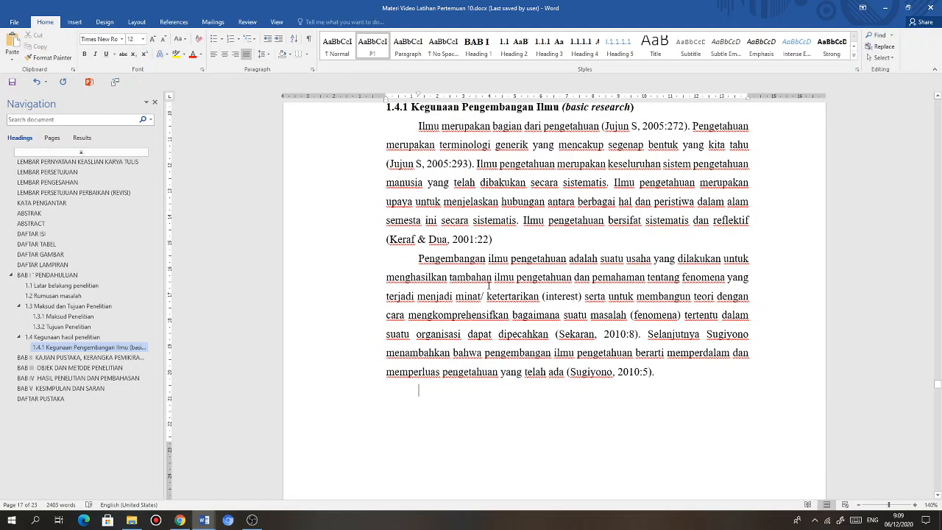
scroll(488, 286, up, 1)
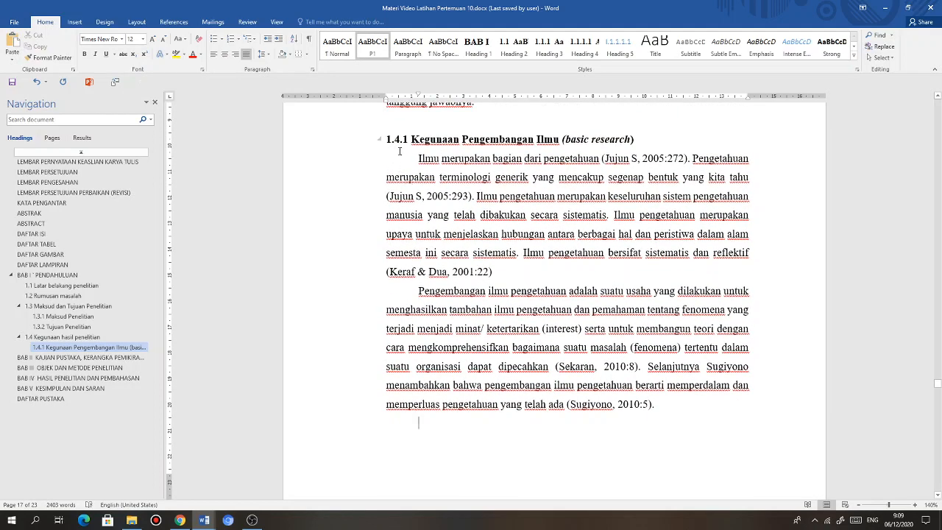
scroll(529, 251, down, 2)
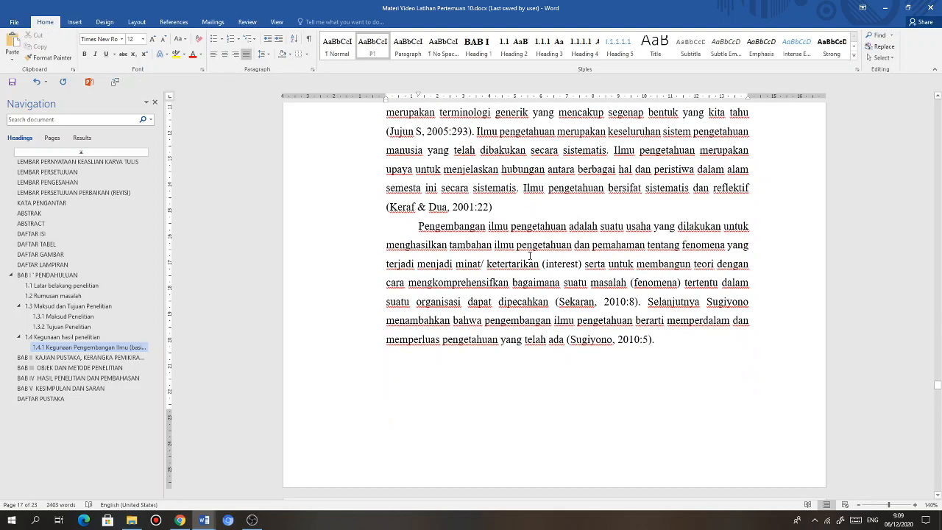
text(Kegunaan)
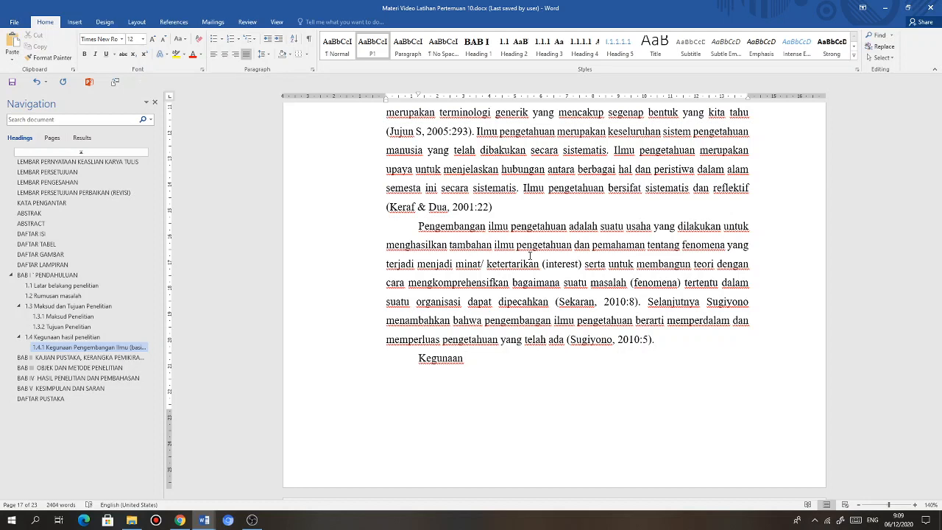
text( P)
text(emecahan Masalah (applied research))
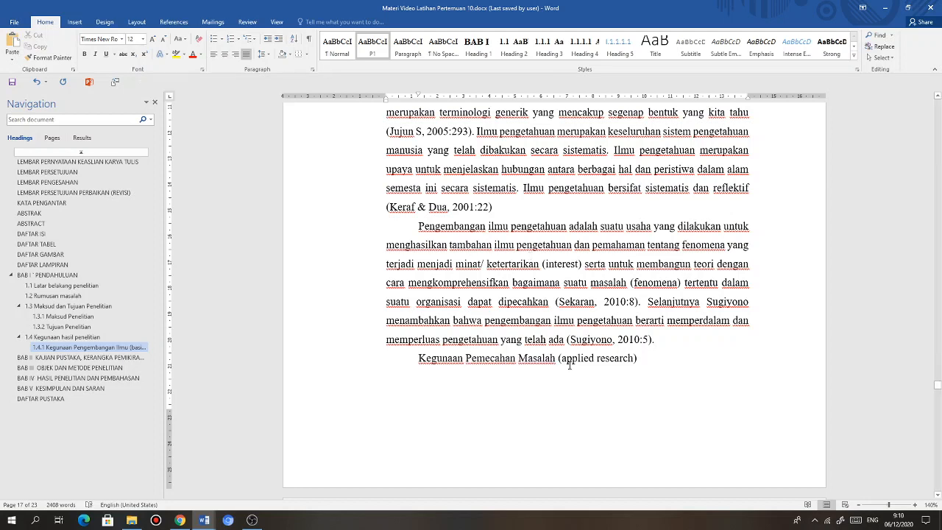
click(419, 359)
click(549, 46)
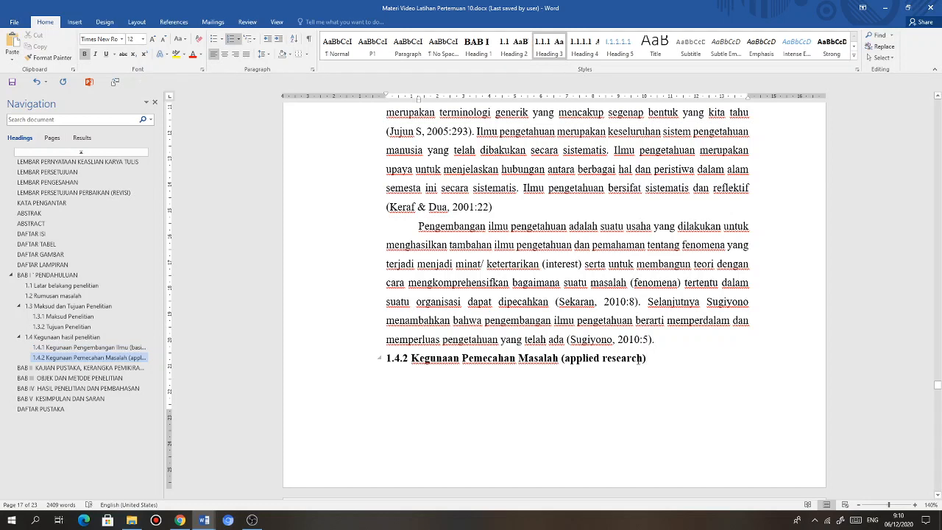
drag(644, 359, 565, 360)
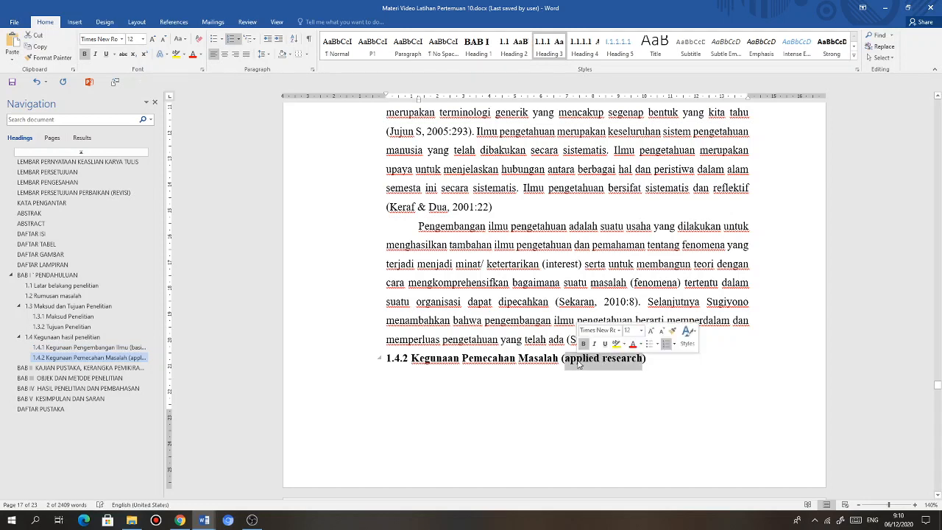
key(ctrl+i)
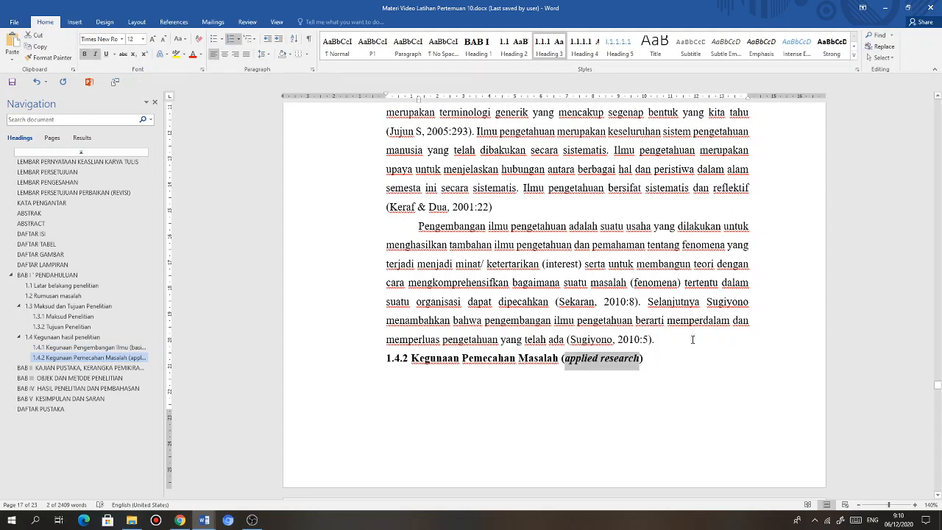
- Add the paragraph running from "Suatu penelitian yang dilakukan dengan maksud" to "sistem informasi akuntansi (SIA)." under the Kegunaan Pemecahan Masalah heading
click(565, 378)
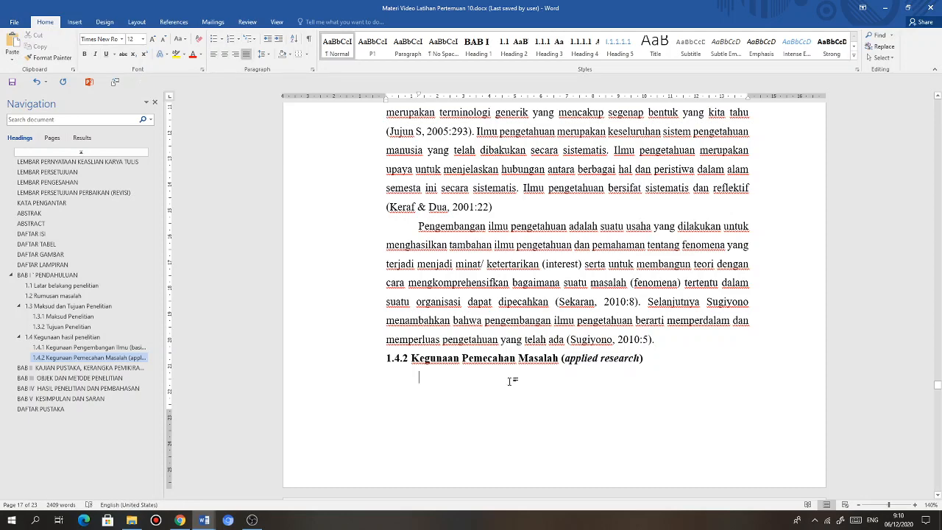
key(alt+Tab)
text(Suatu penelitian yang dilakukan dengan maksud untuk mengaplikasikan hasil penelitian guna memecahkan masalah-masalah tertentu yang sedang dihadapi dan dialami oleh berbagai organisasi disebut sebagai penelitian terapan (applied research). Tujuan penelitian terapan adalah untuk memecahkan masalah-masalah kehidupan praktis (Jujun S, 1985). Dengan demikian hasil penelitian ini dapat diaplikasi untuk memecahkan masalah-masalah yang sedang dihadapi oleh berbagai jenis organisasi di Indonesia, seperti perbankan, lembaga pemerintahan baik pusat maupun di daerah, lembaga bisnis dan sosial yang terkait dengan beberapa fenomena yang telah dikemukakan yaitu rendahnya kualitas sistem informasi akuntansi (SIA).)
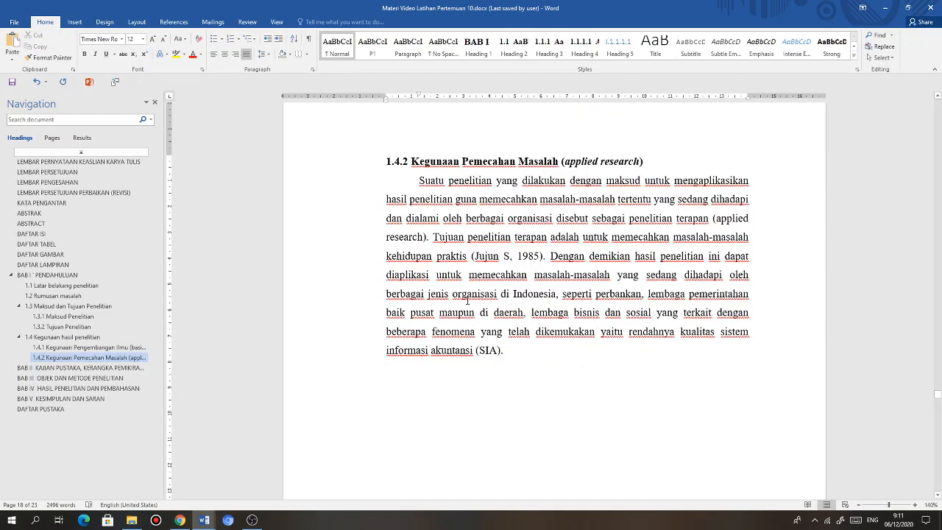
scroll(467, 300, up, 2)
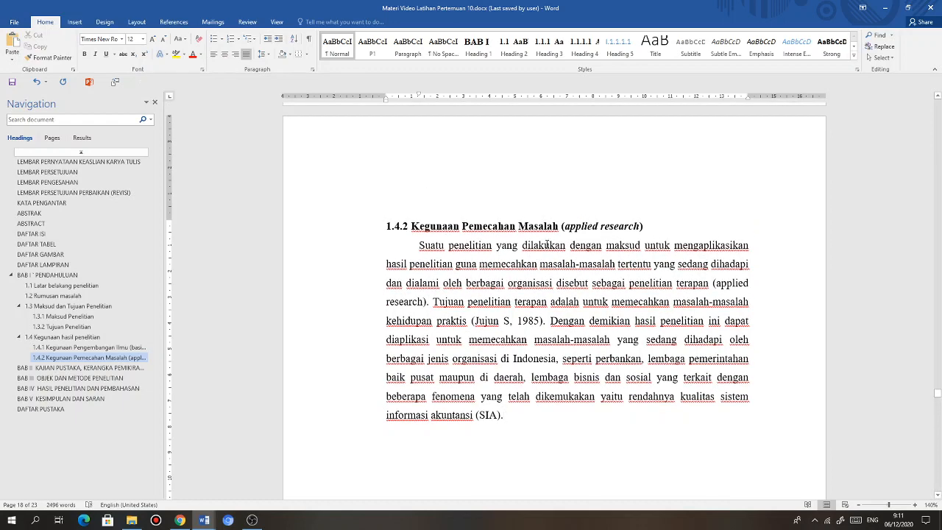
scroll(542, 412, down, 1)
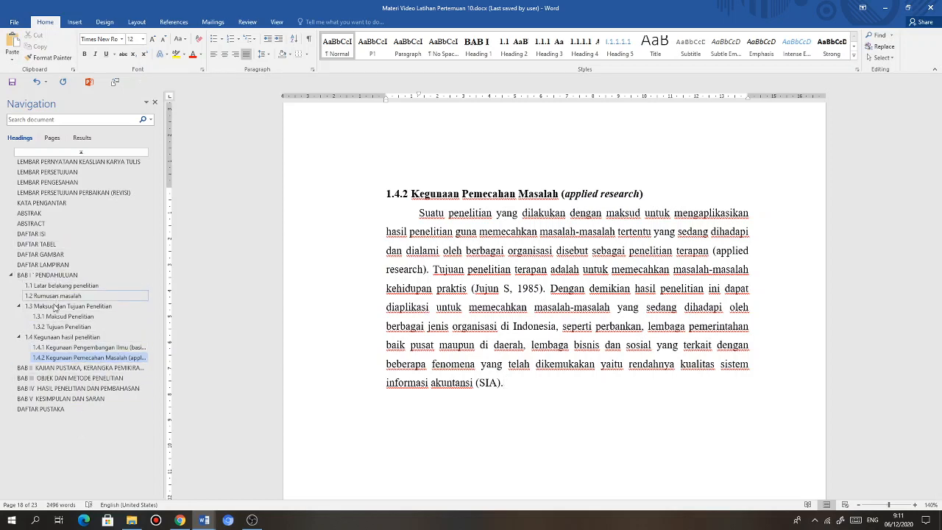
- Justify the empty line under the DAFTAR ISI heading and insert the built-in Automatic Table 2 table of contents there
click(67, 349)
click(62, 328)
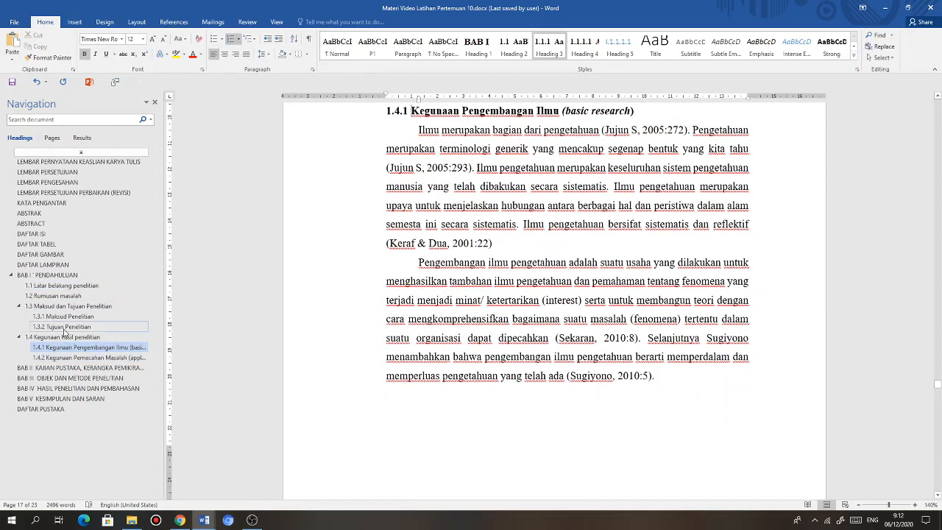
click(55, 236)
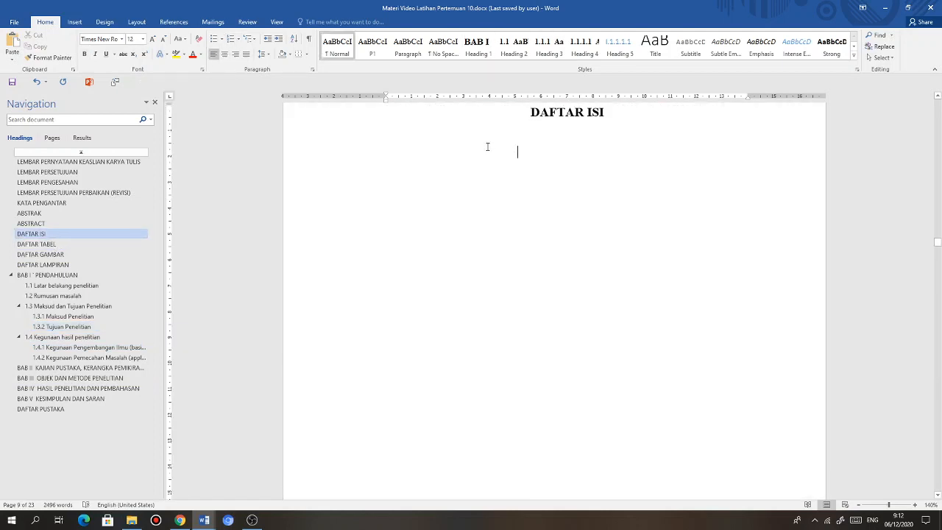
key(ctrl+j)
click(174, 22)
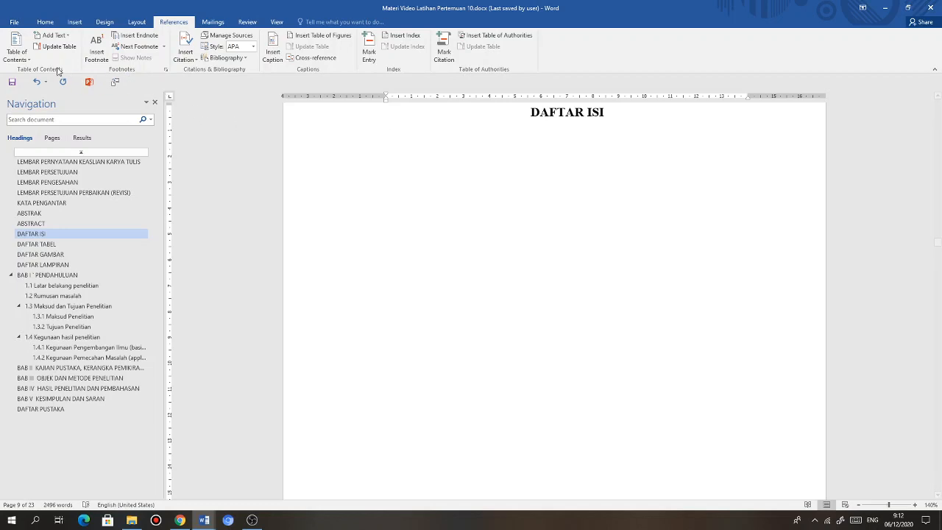
click(26, 56)
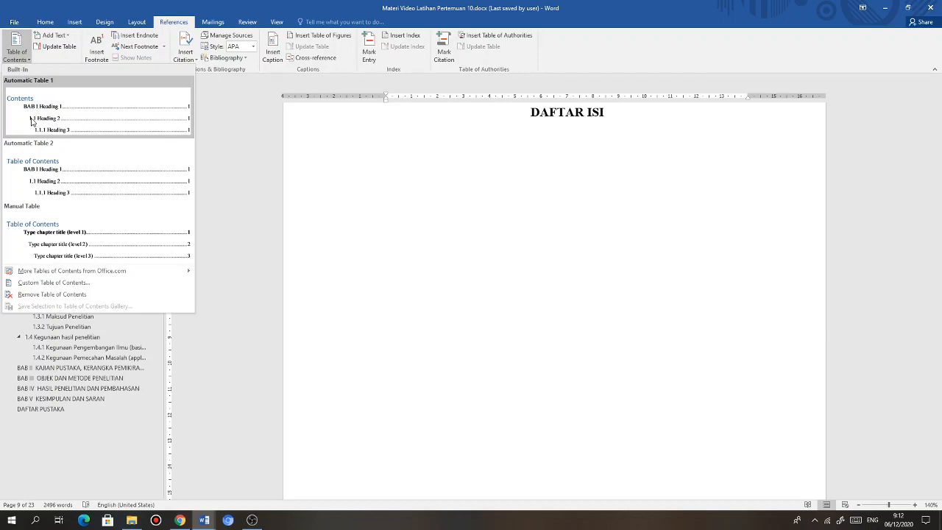
click(71, 178)
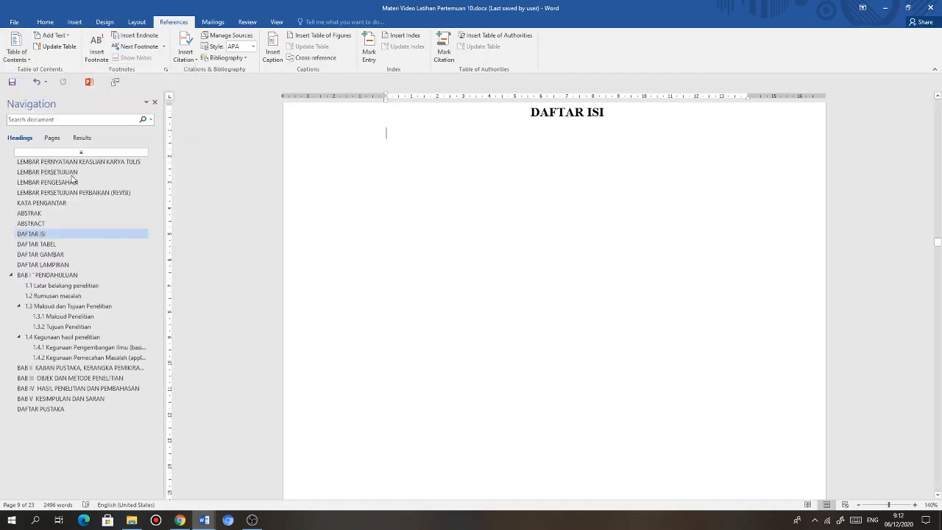
click(450, 205)
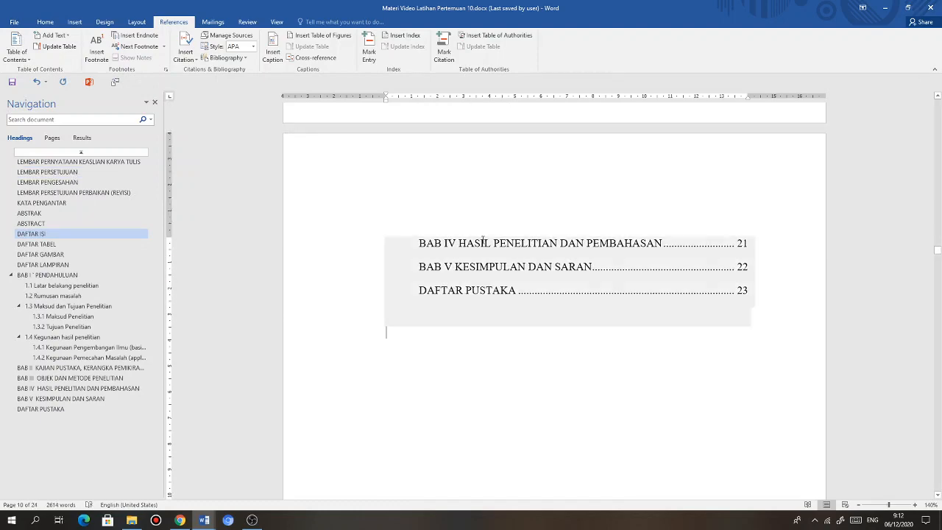
- Delete the "Table of Contents" title line from the inserted table under the DAFTAR ISI heading
scroll(482, 244, up, 5)
scroll(482, 244, up, 6)
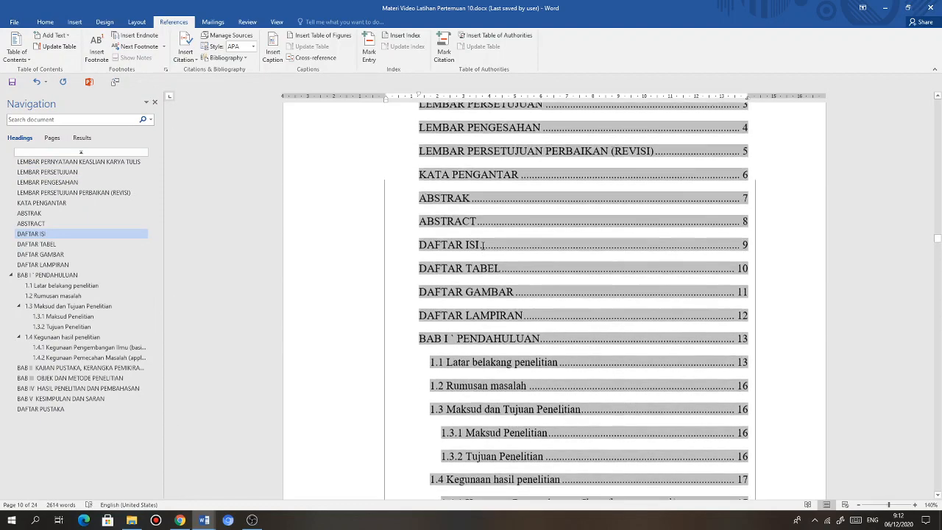
scroll(486, 250, down, 3)
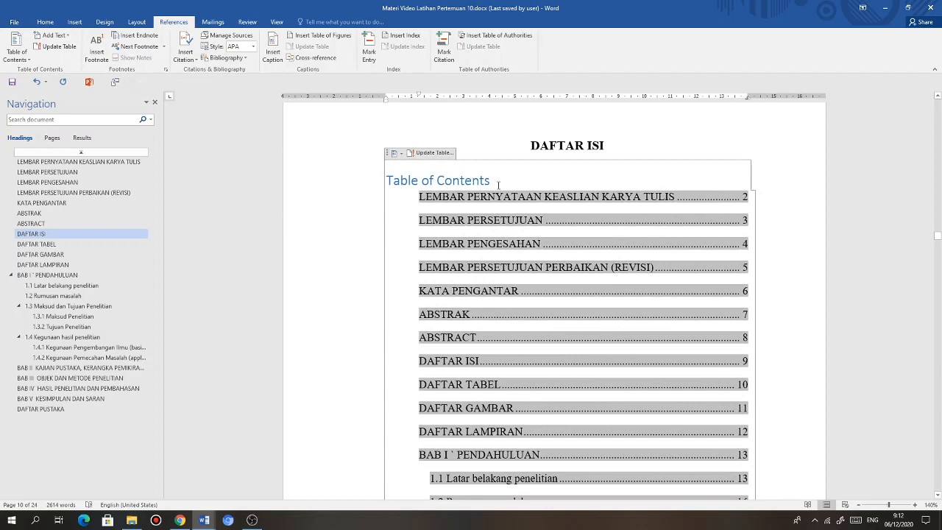
click(498, 185)
drag(498, 184, 353, 177)
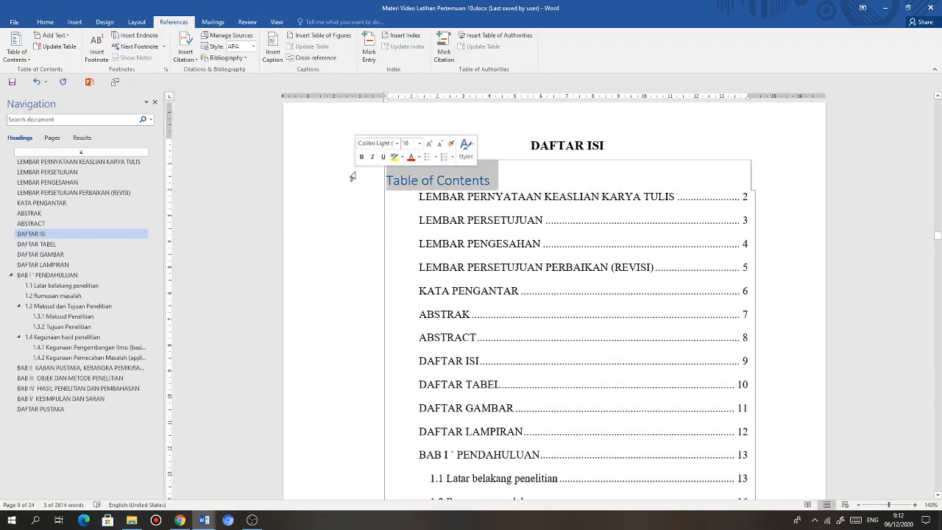
key(Delete)
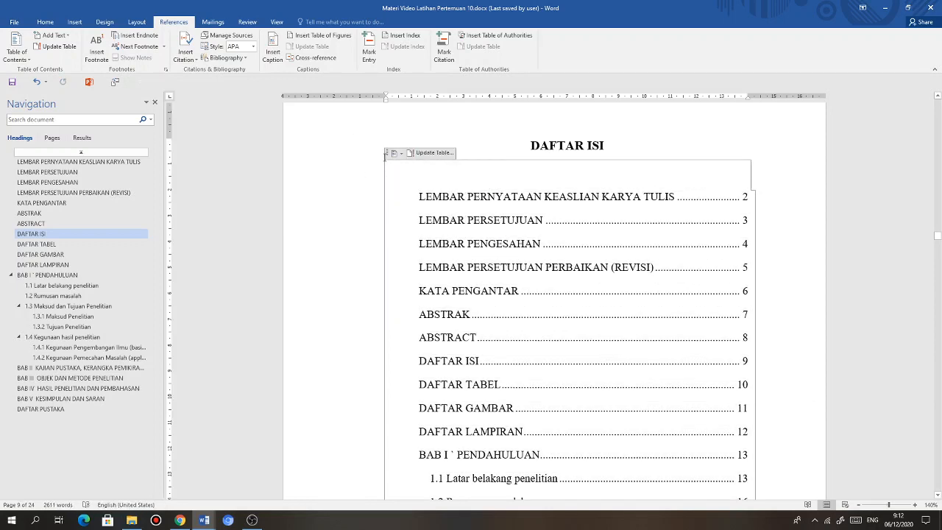
- Review the DAFTAR ISI entries from LEMBAR PERNYATAAN KEASLIAN KARYA TULIS through DAFTAR PUSTAKA
click(400, 154)
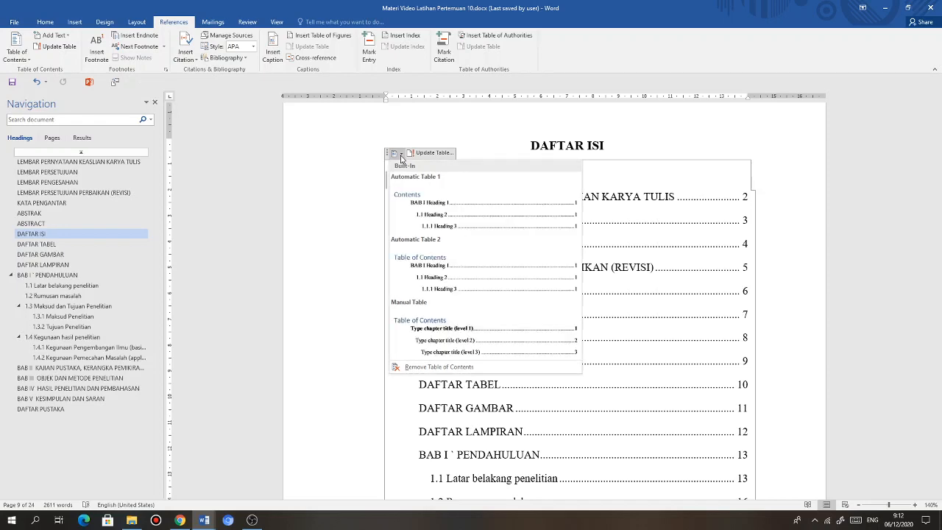
click(598, 206)
click(593, 215)
scroll(511, 316, down, 6)
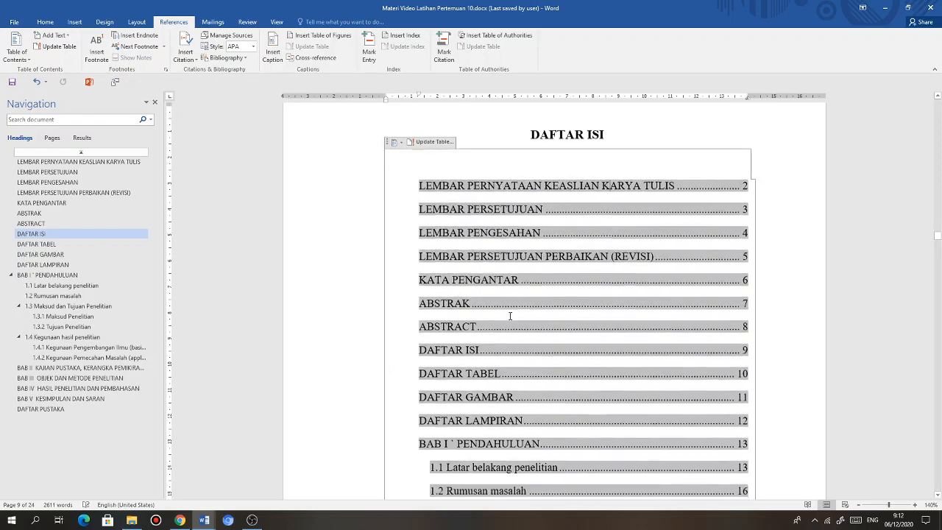
scroll(520, 326, up, 5)
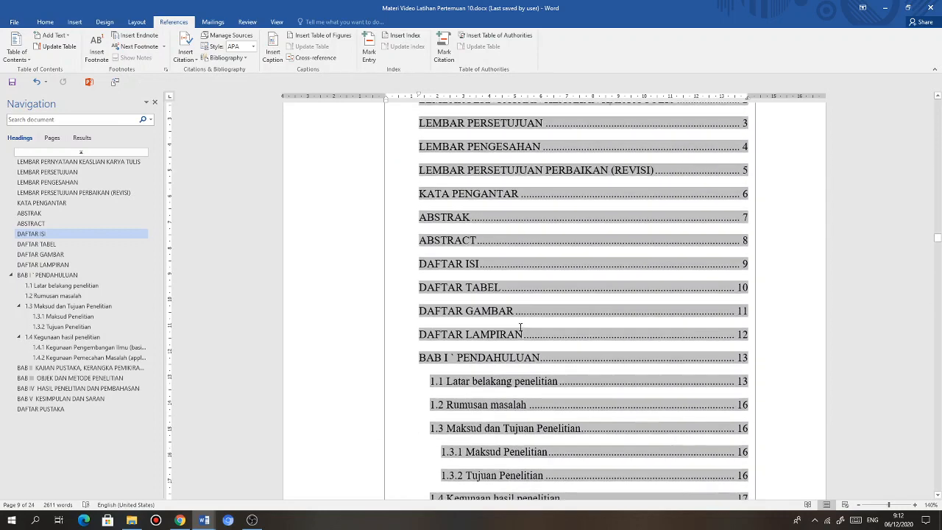
scroll(523, 294, down, 2)
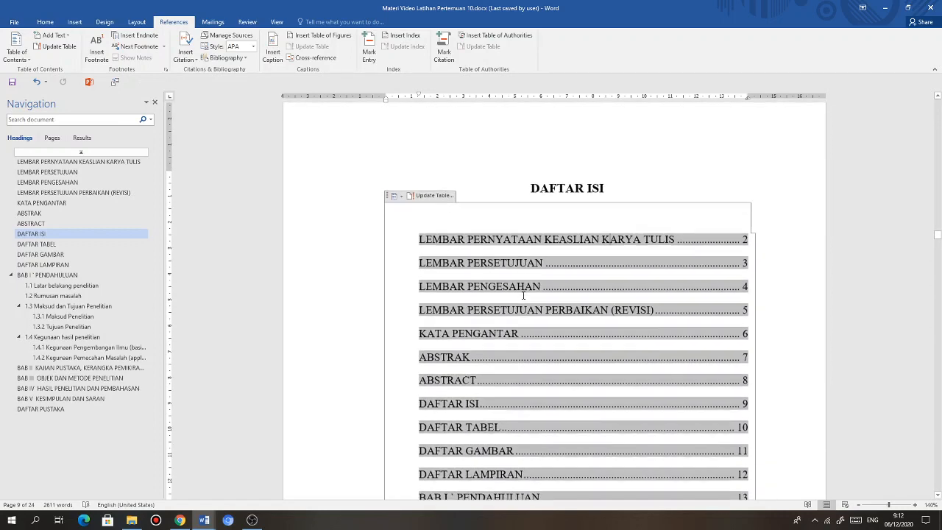
click(669, 145)
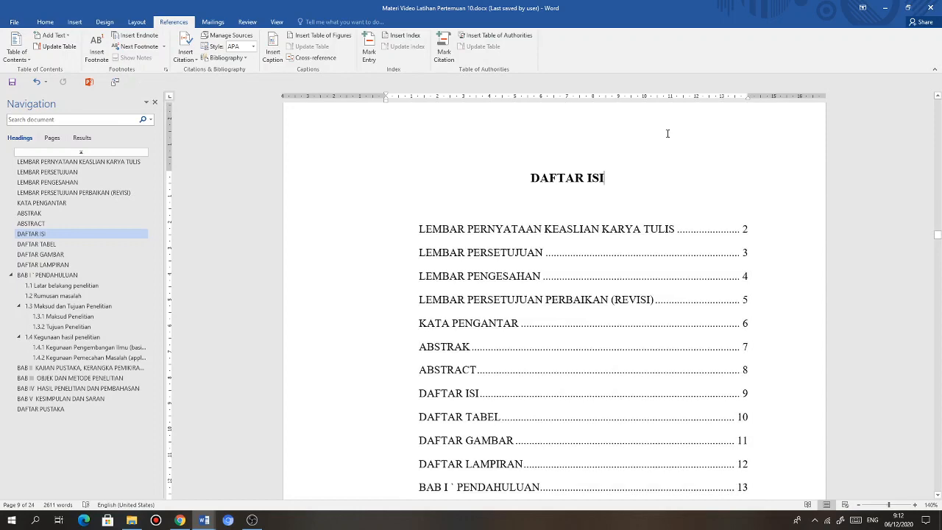
scroll(261, 326, down, 2)
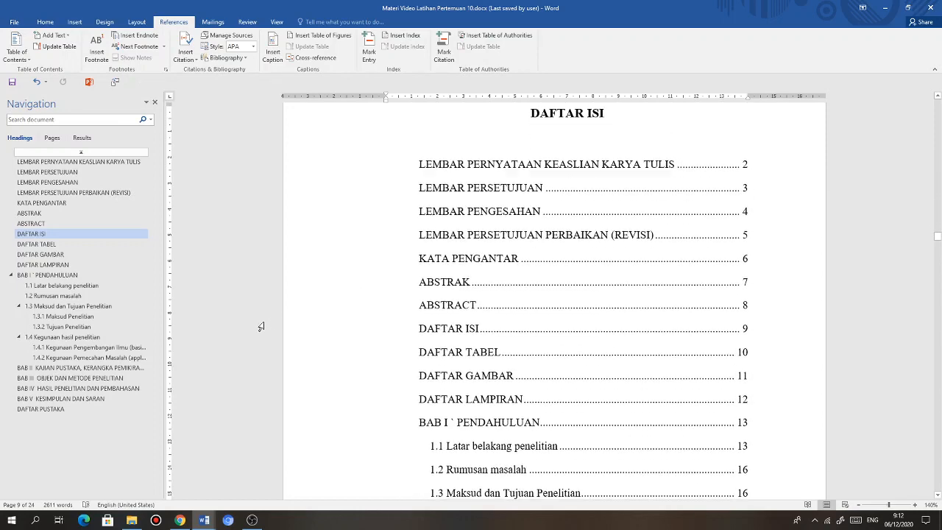
scroll(260, 326, up, 2)
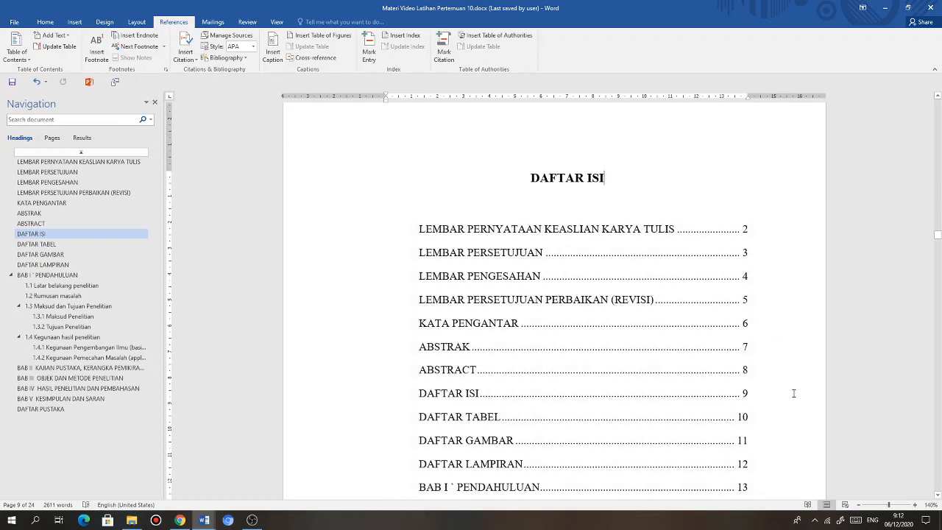
scroll(793, 393, down, 15)
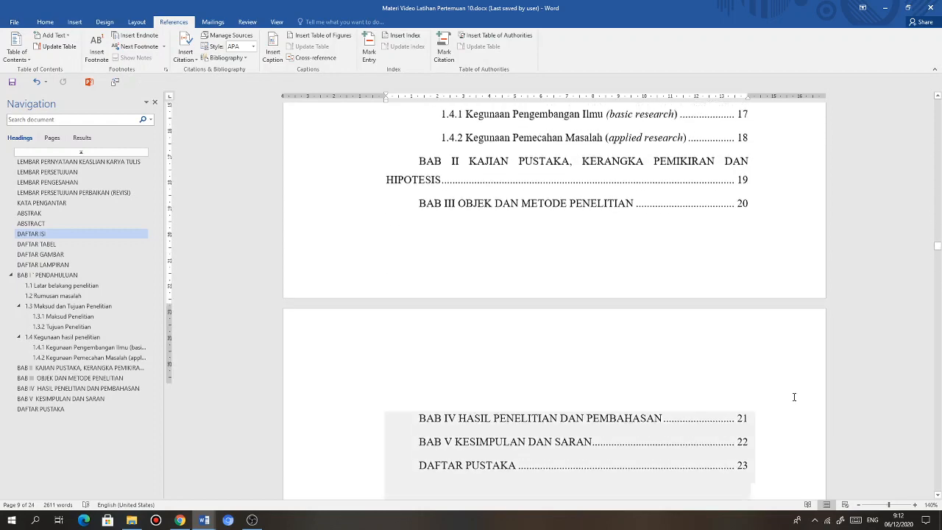
scroll(793, 397, up, 15)
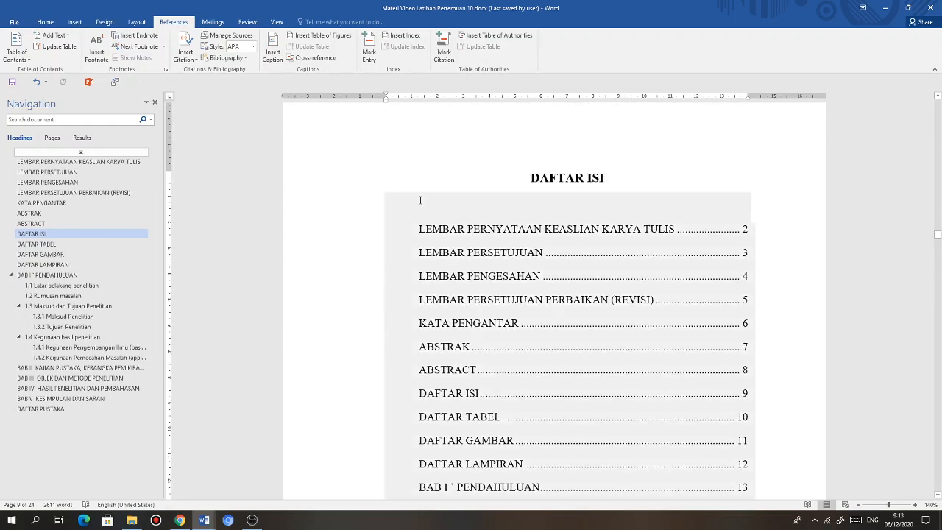
- Update the entire table of contents on the DAFTAR ISI page, not only its page numbers
click(420, 199)
click(436, 185)
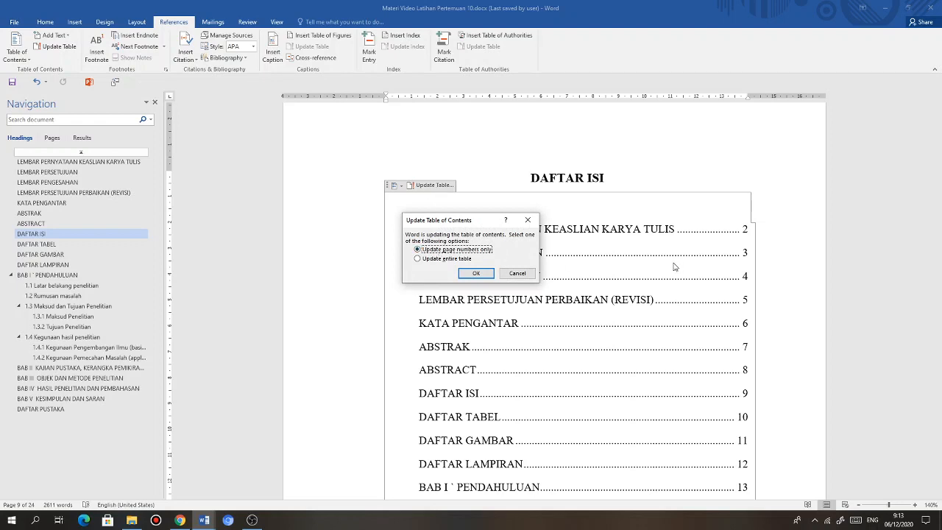
click(422, 259)
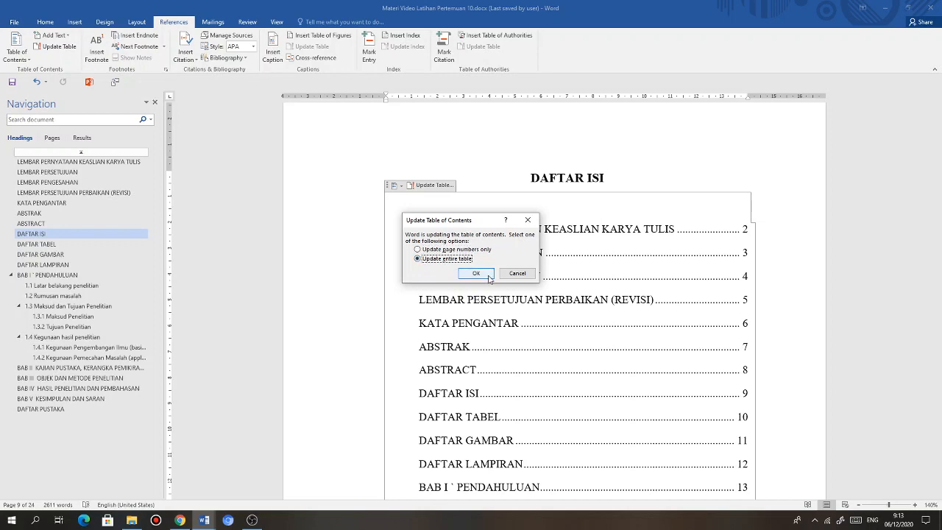
click(476, 273)
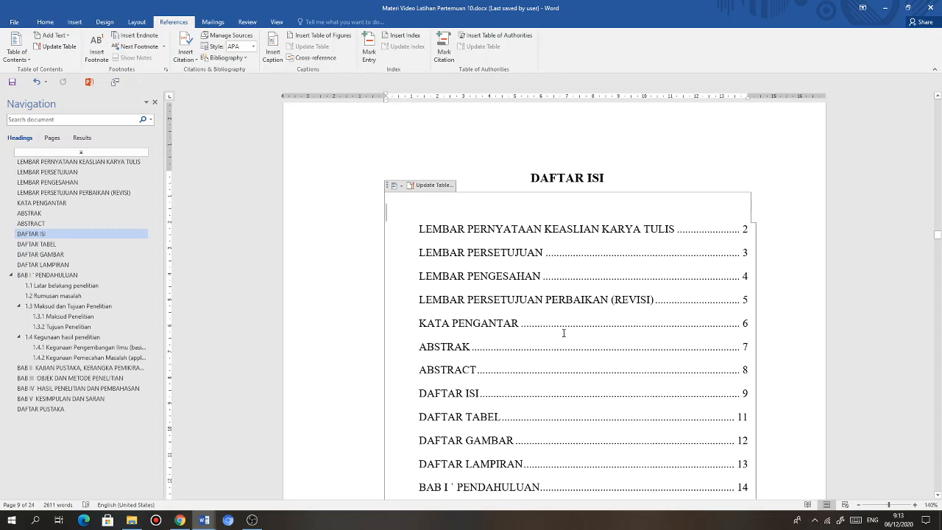
- Check the headings and page numbers throughout the updated table of contents on both of its pages
scroll(561, 331, down, 4)
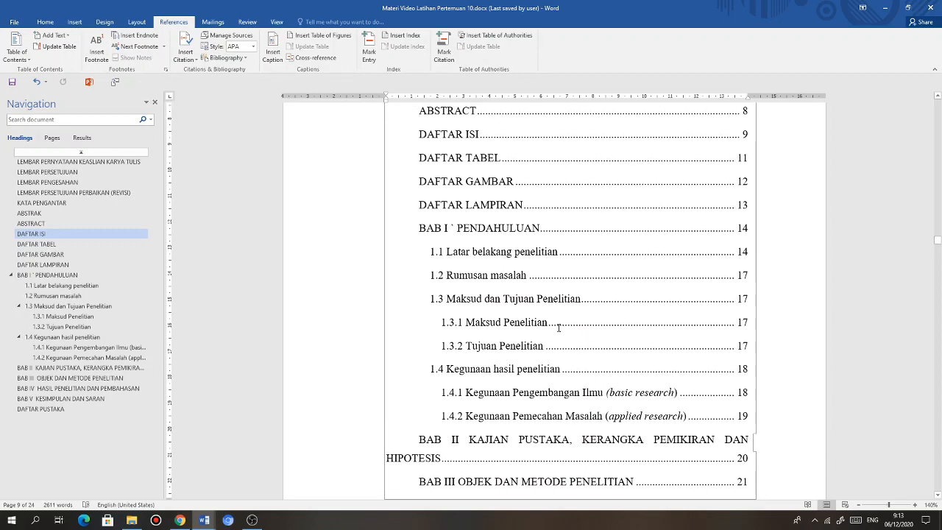
click(548, 302)
scroll(549, 302, up, 2)
scroll(548, 302, up, 2)
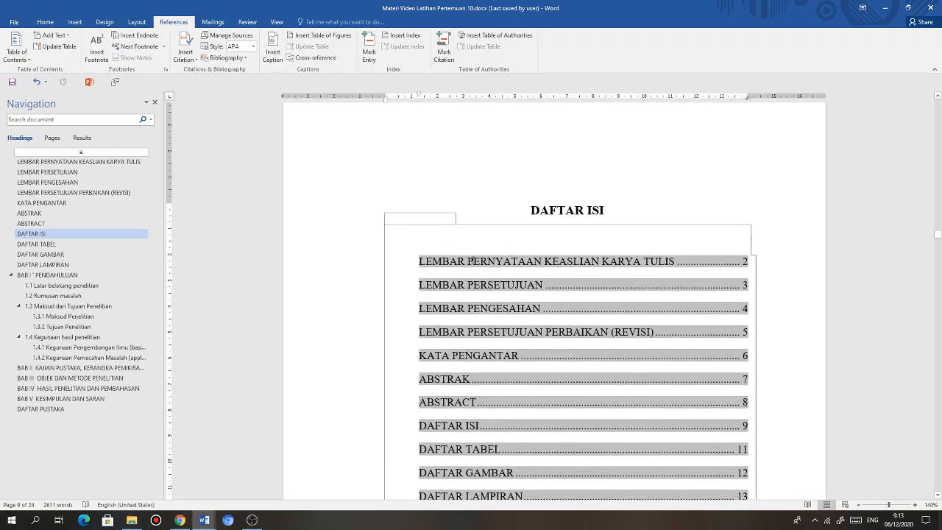
click(46, 22)
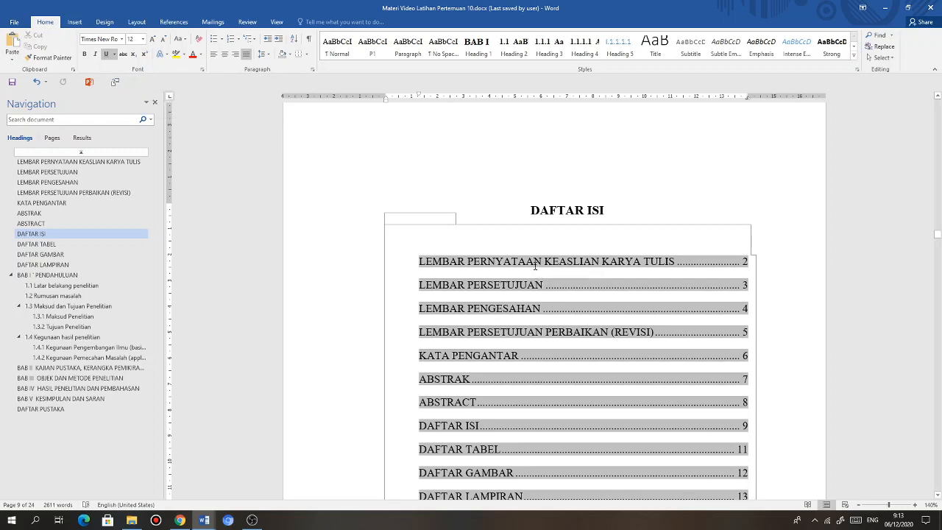
ctrl+scroll(535, 266, down, 2)
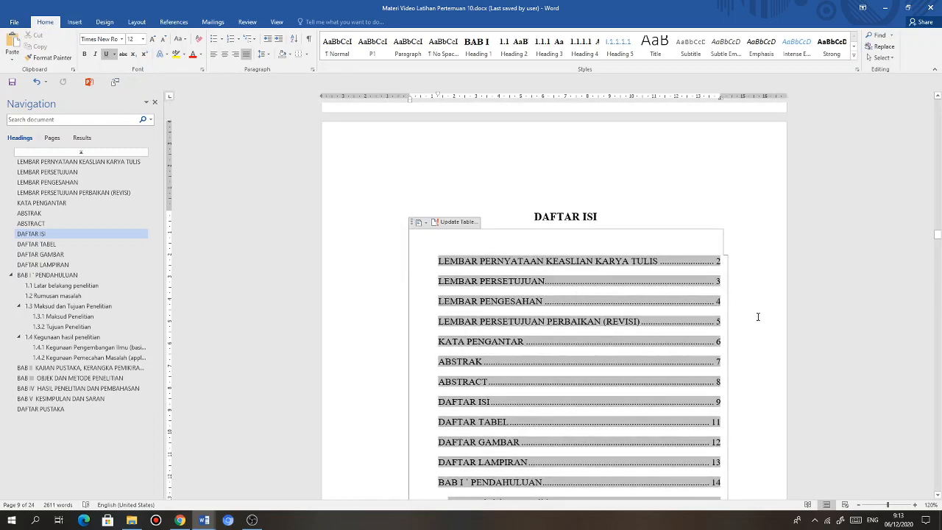
click(757, 214)
scroll(745, 363, down, 8)
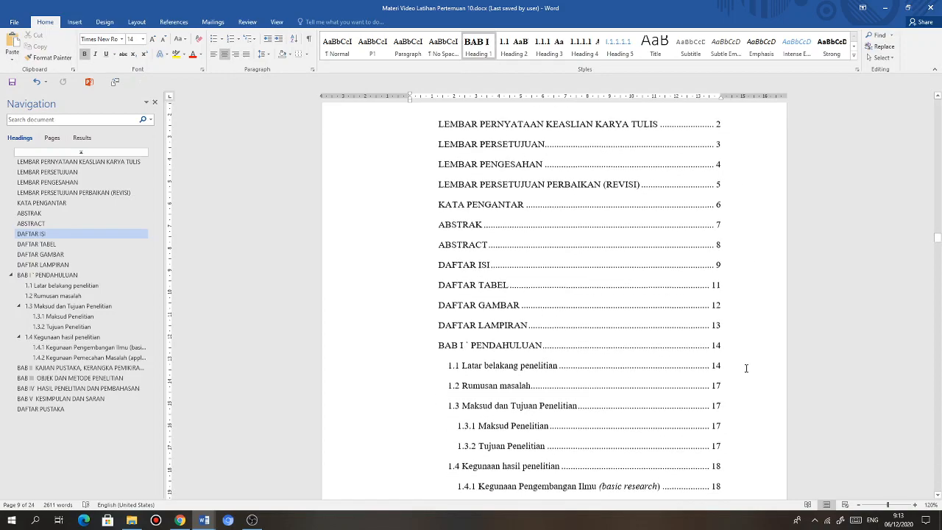
scroll(751, 377, down, 4)
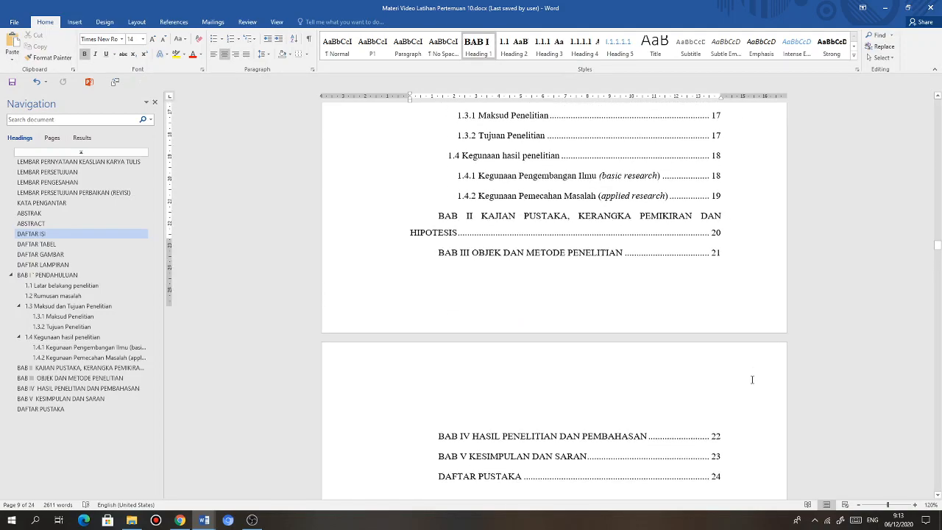
scroll(751, 379, up, 6)
scroll(752, 380, up, 8)
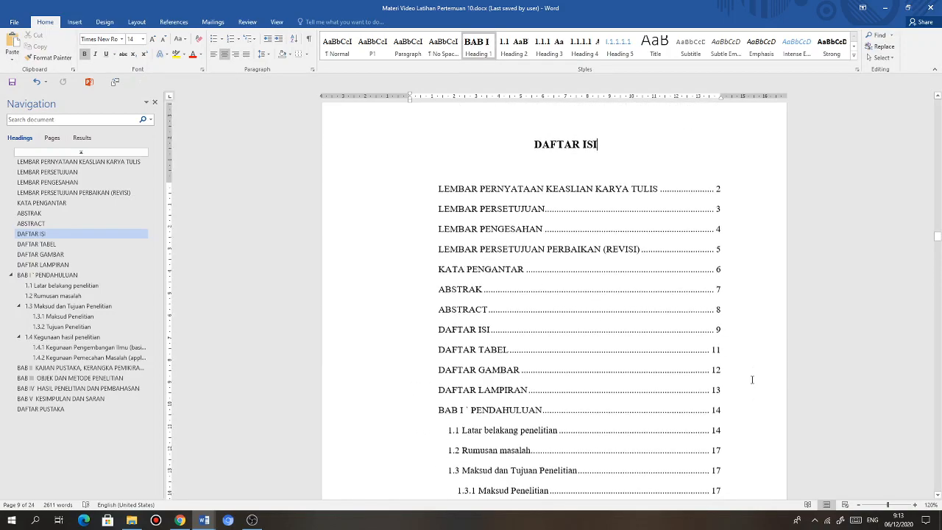
- Look at the LEMBAR PERNYATAAN KEASLIAN KARYA TULIS page and the in-text citations in section 1.1 of BAB I
click(78, 161)
scroll(561, 298, up, 8)
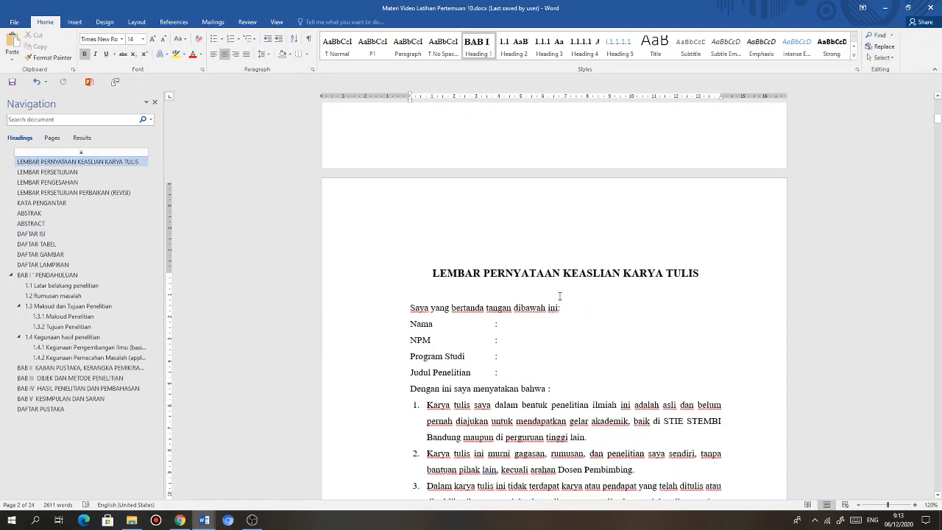
scroll(561, 297, down, 5)
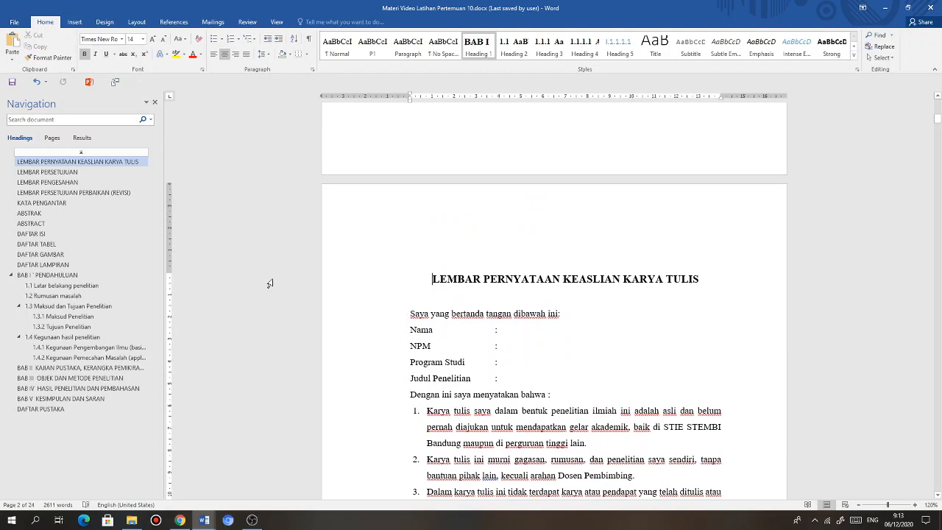
click(36, 274)
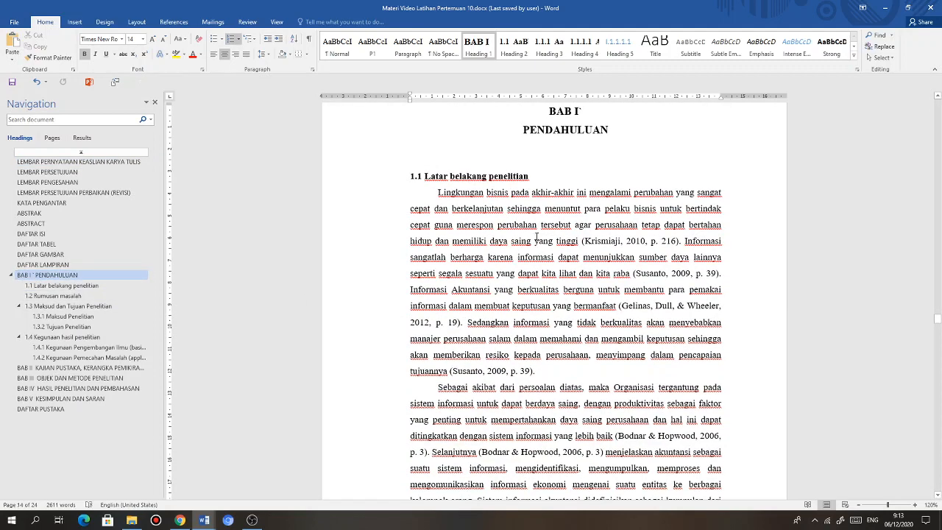
click(596, 240)
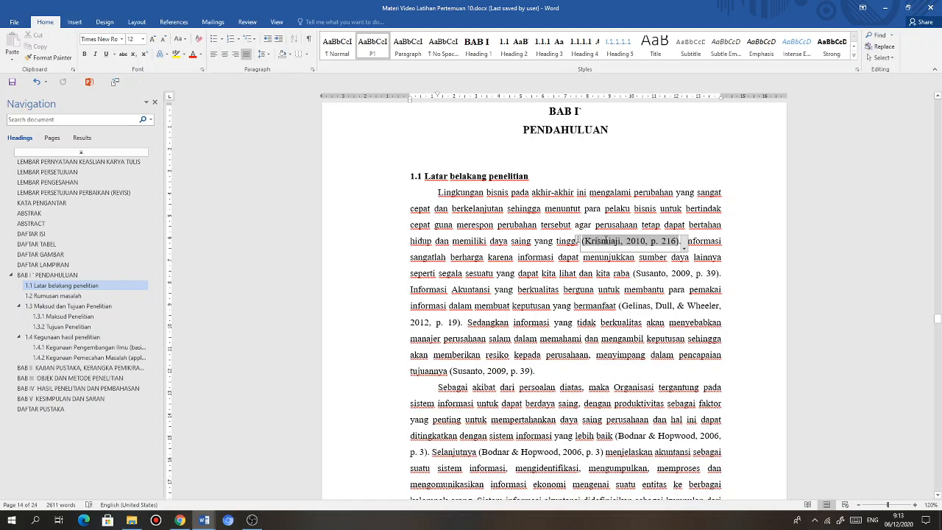
scroll(581, 327, down, 3)
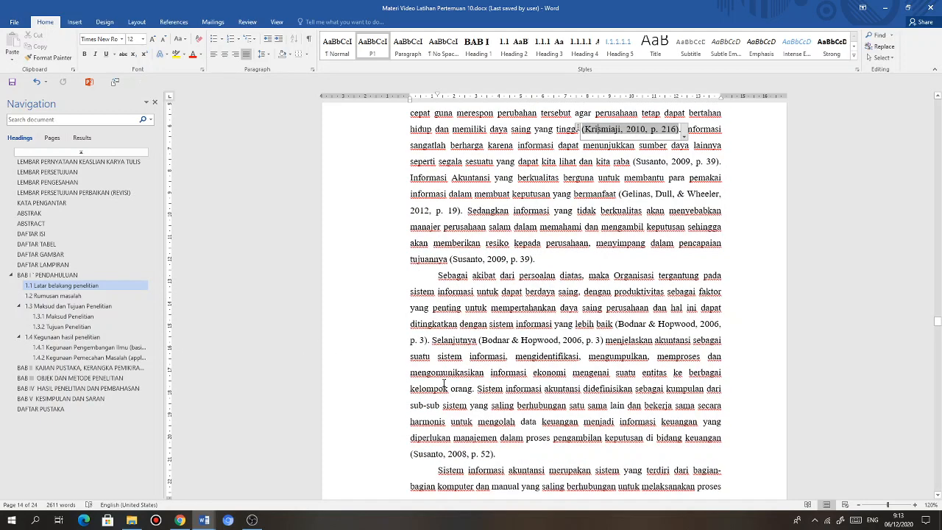
- Add an empty Normal paragraph below the DAFTAR PUSTAKA heading
click(57, 410)
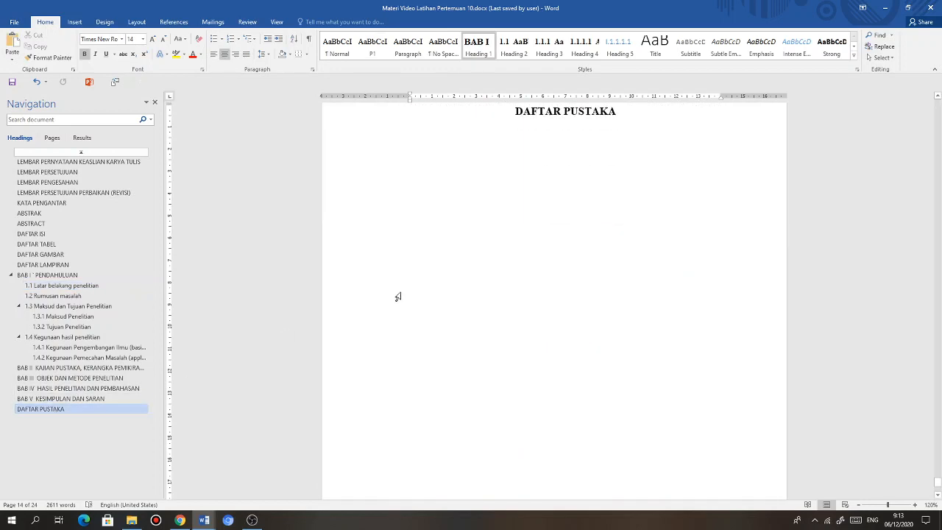
click(560, 159)
key(Return)
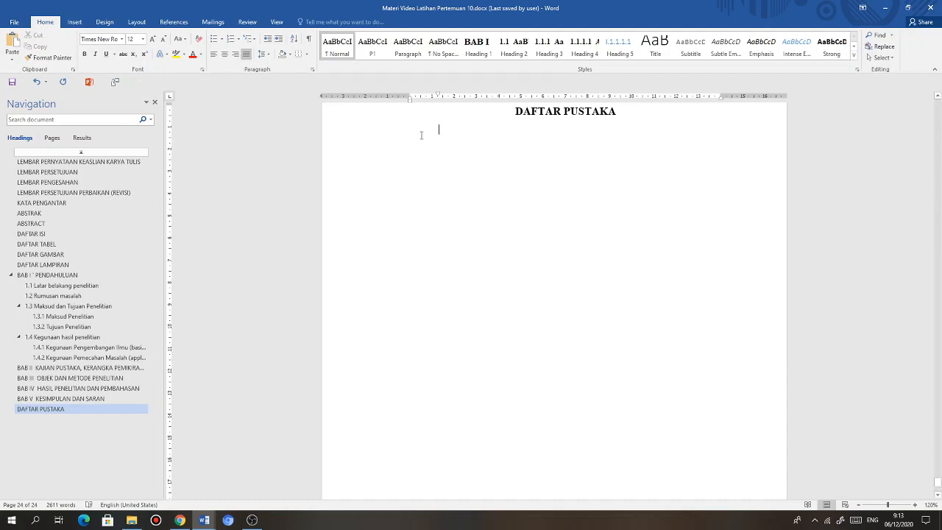
key(BackSpace)
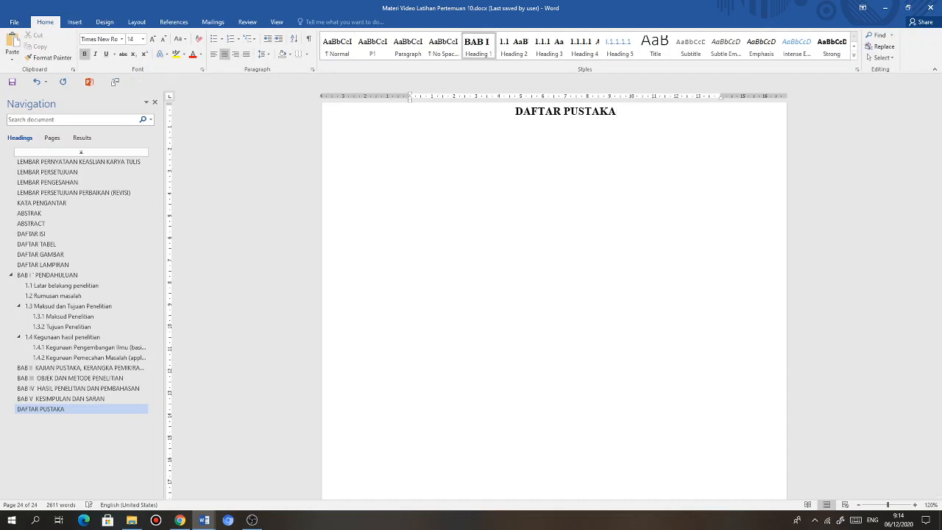
key(Return)
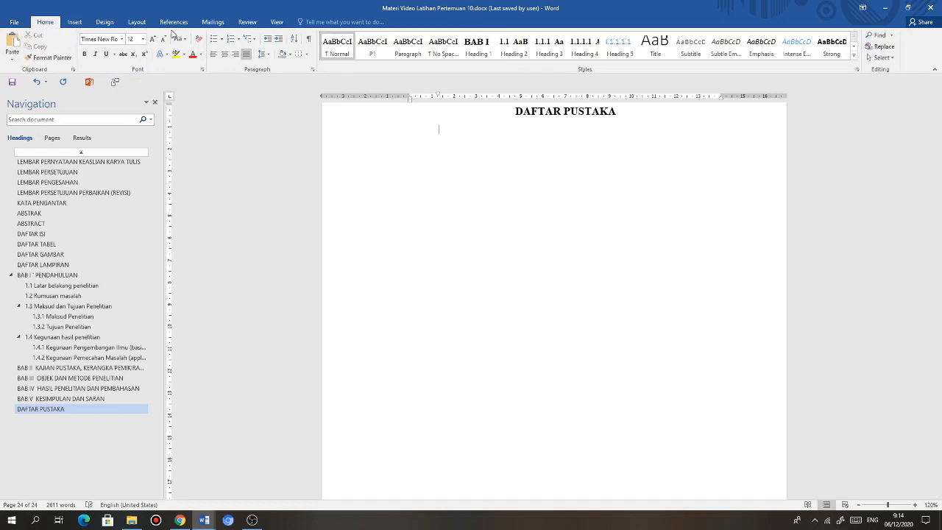
click(173, 24)
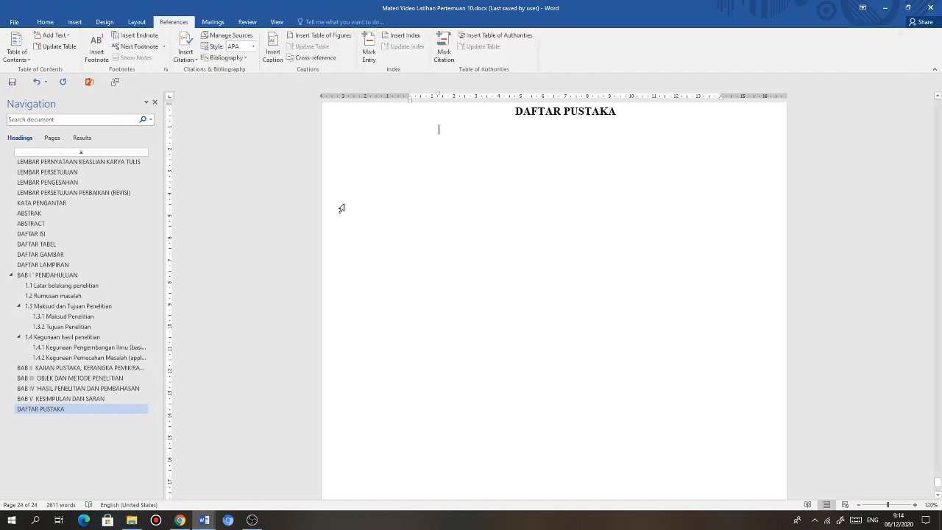
click(186, 45)
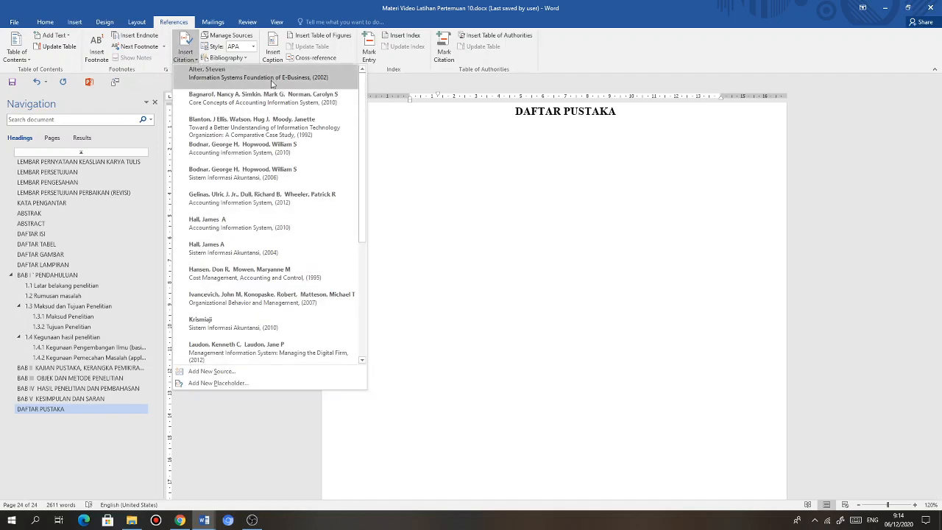
click(414, 250)
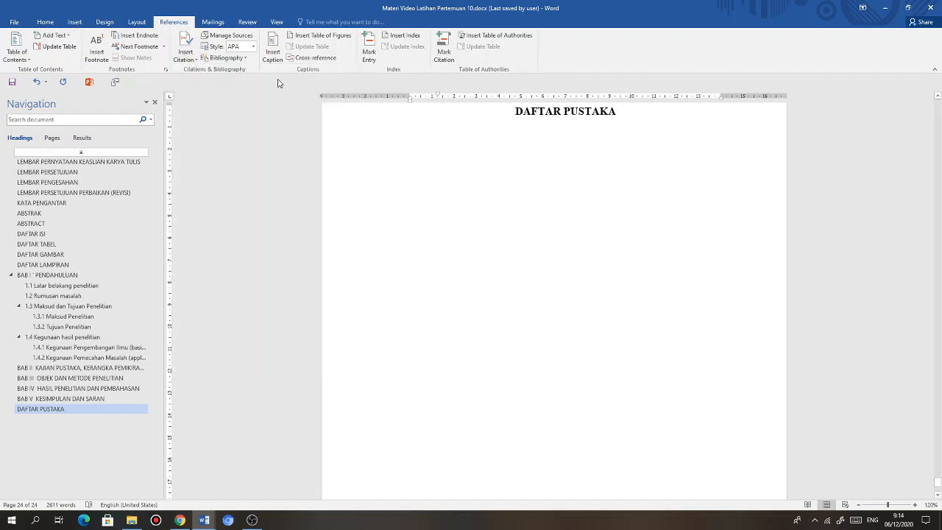
- Insert the built-in References bibliography in the empty paragraph below the DAFTAR PUSTAKA heading
click(244, 58)
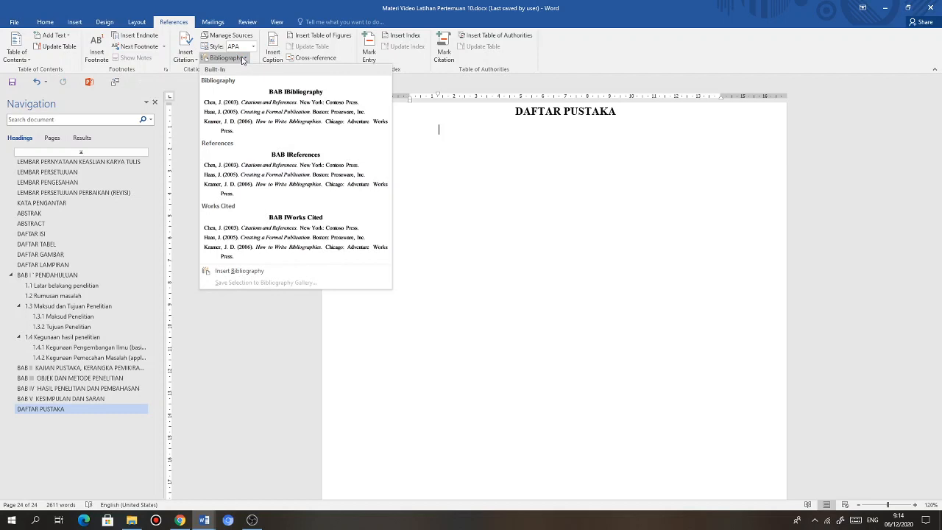
click(282, 170)
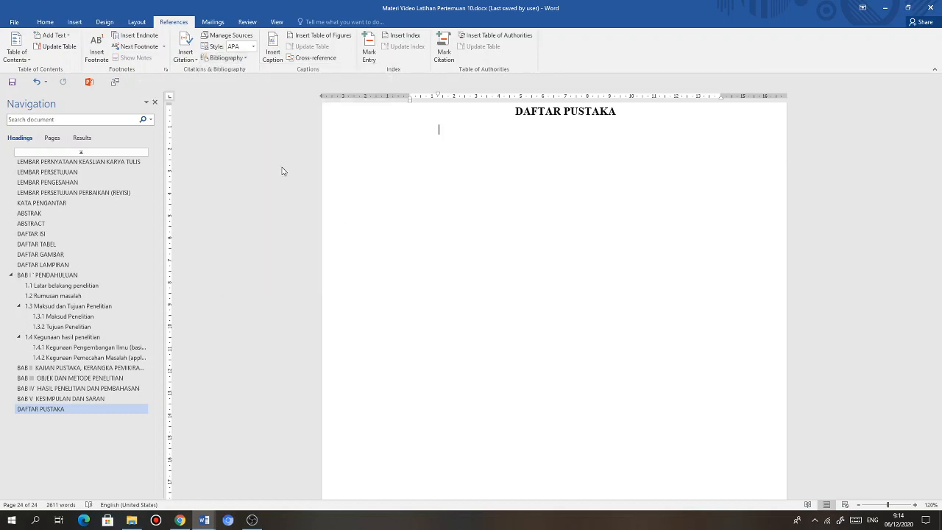
scroll(592, 251, up, 5)
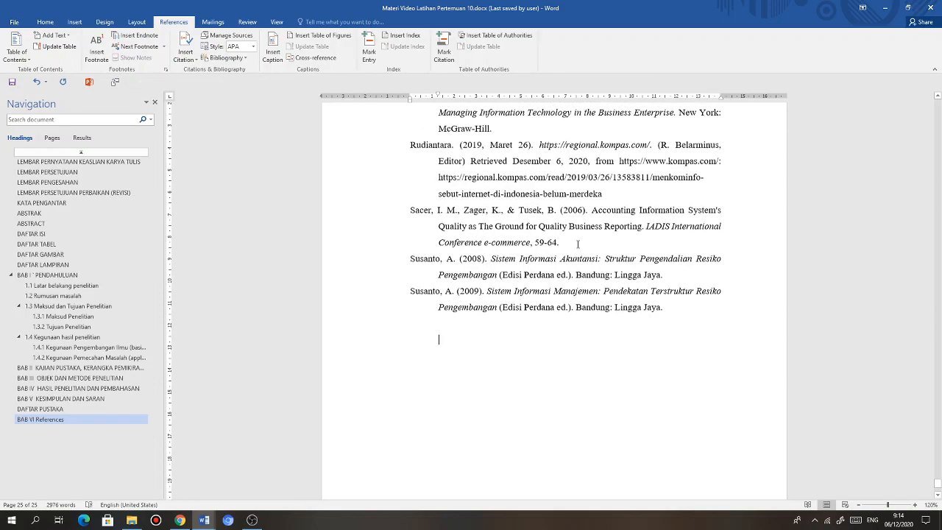
scroll(570, 244, up, 10)
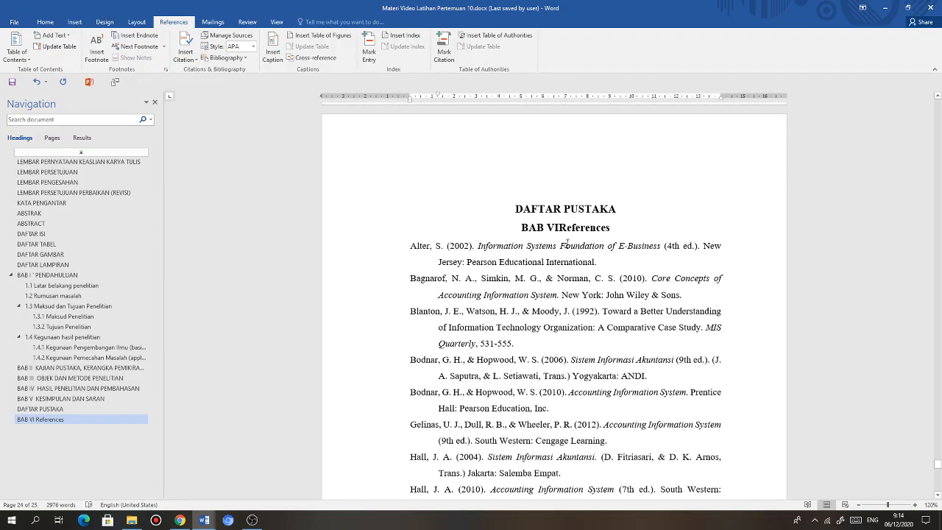
- Try to delete the whole References title line of the inserted bibliography, including its paragraph break, and undo the deletion
click(540, 243)
click(548, 229)
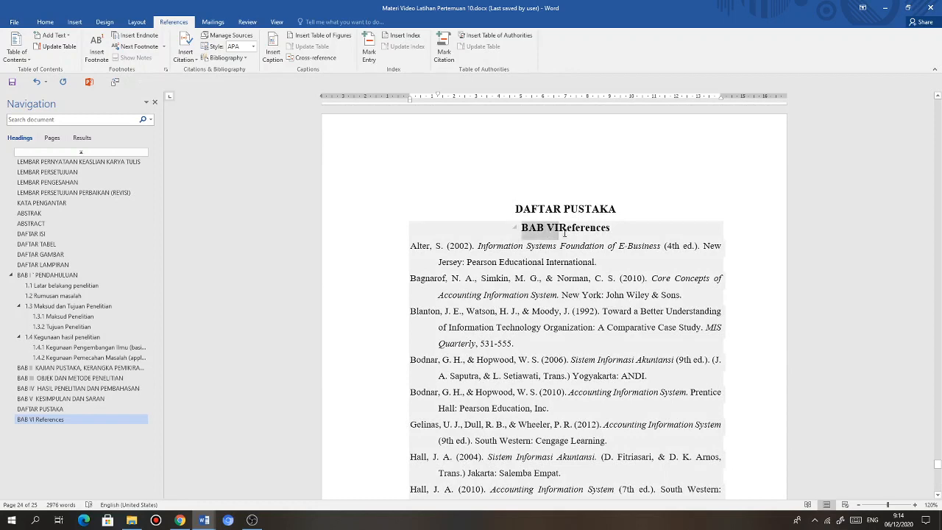
drag(622, 228, 497, 227)
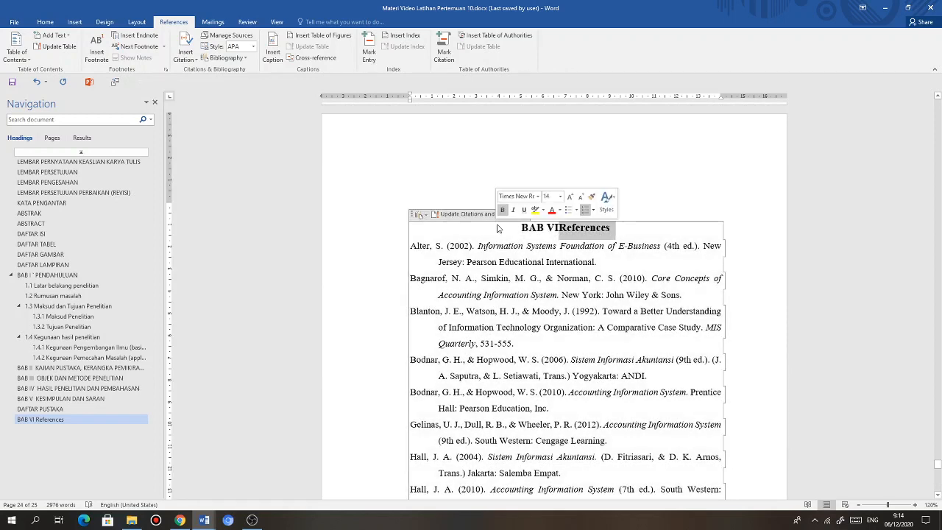
key(Delete)
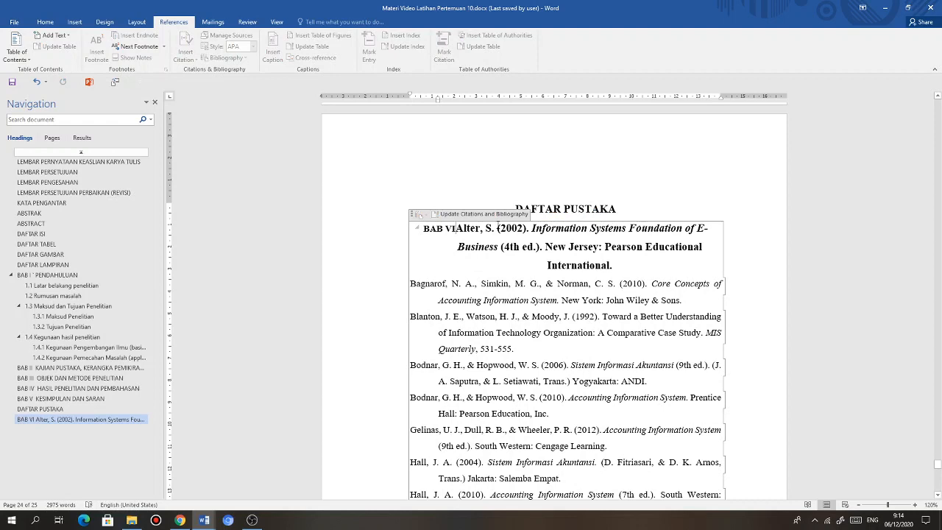
key(ctrl+z)
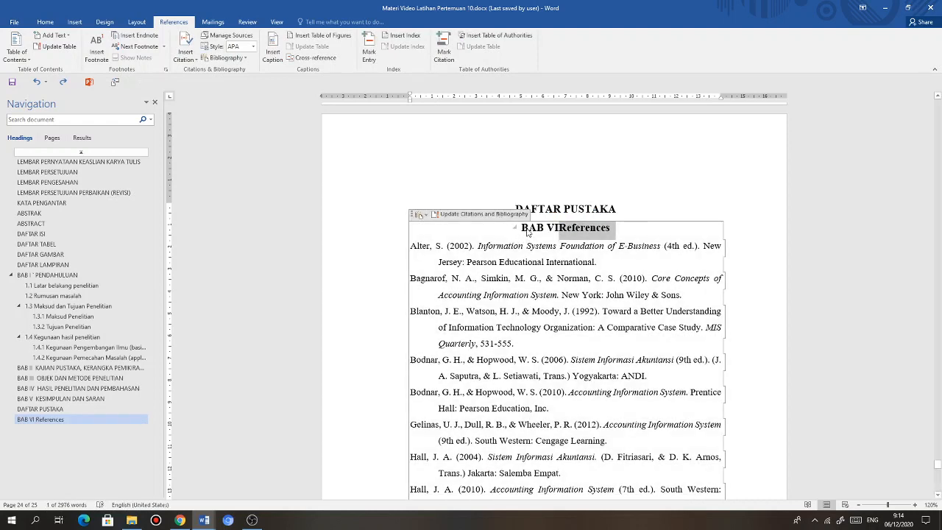
- Remove the word References and its BAB VI numbering from the bibliography's title line, leaving the line empty above the first entry
click(524, 231)
click(581, 262)
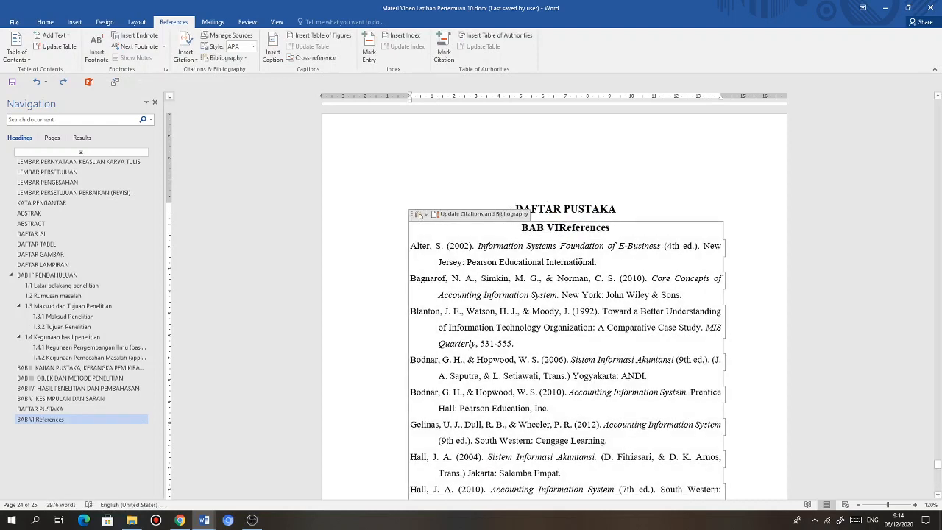
key(BackSpace)
key(BackSpace)
key(BackSpace)
key(BackSpace)
key(BackSpace)
key(BackSpace)
key(BackSpace)
key(BackSpace)
key(BackSpace)
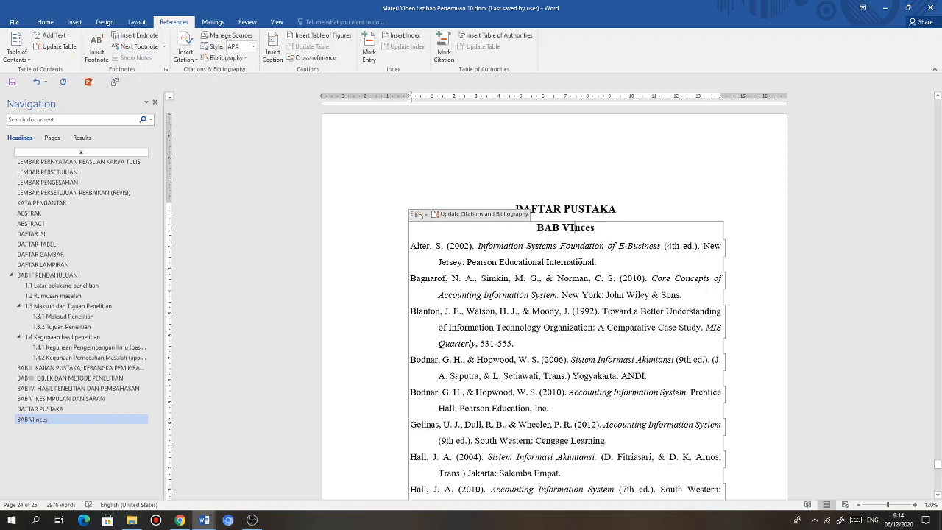
key(BackSpace)
key(BackSpace)
click(475, 248)
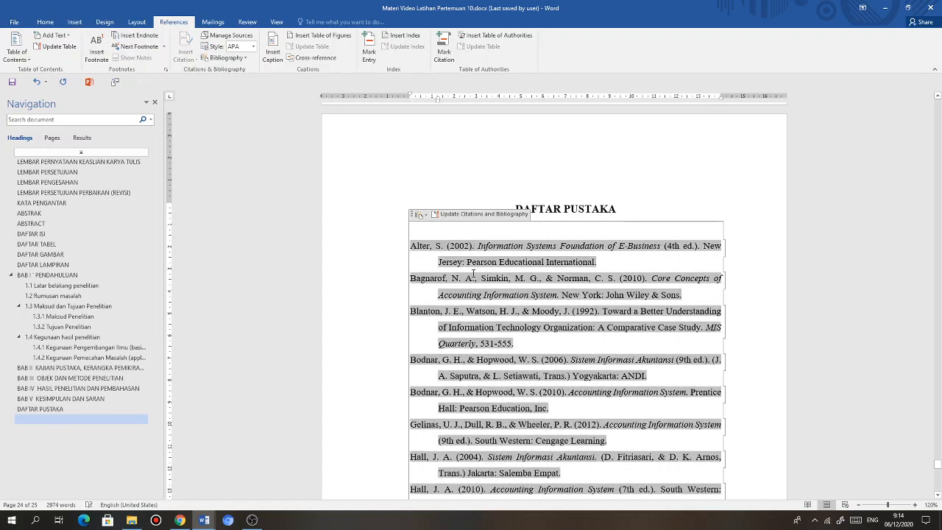
- Check the bibliography entries and their APA formatting on both pages of the DAFTAR PUSTAKA section
scroll(473, 274, down, 4)
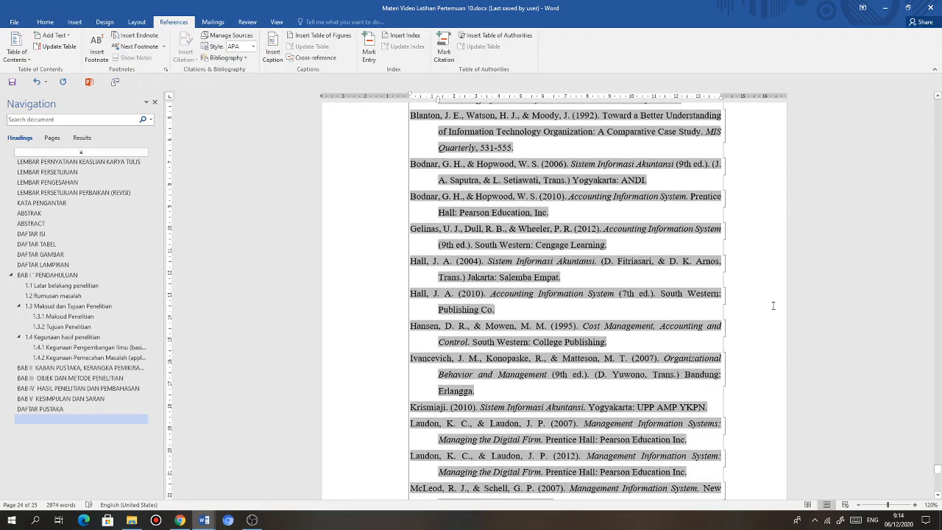
scroll(735, 299, down, 4)
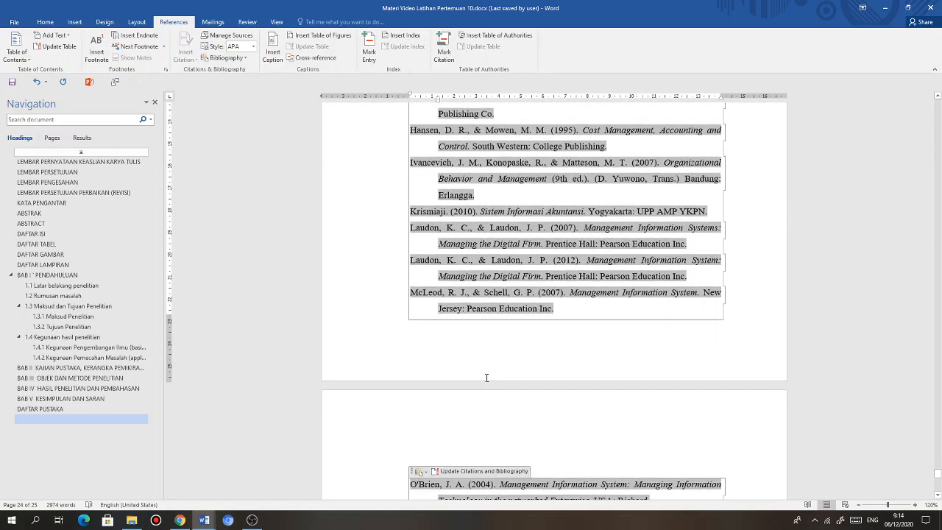
scroll(530, 412, down, 12)
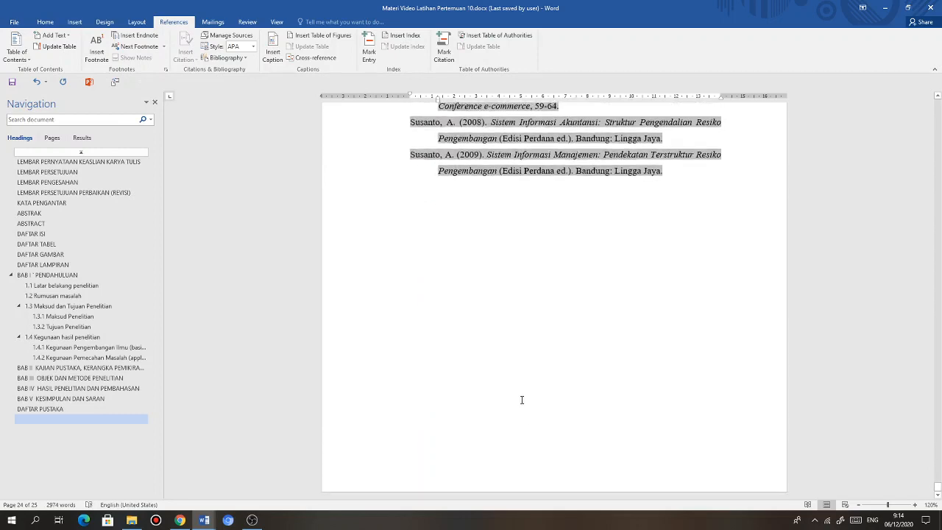
click(524, 367)
scroll(479, 367, up, 5)
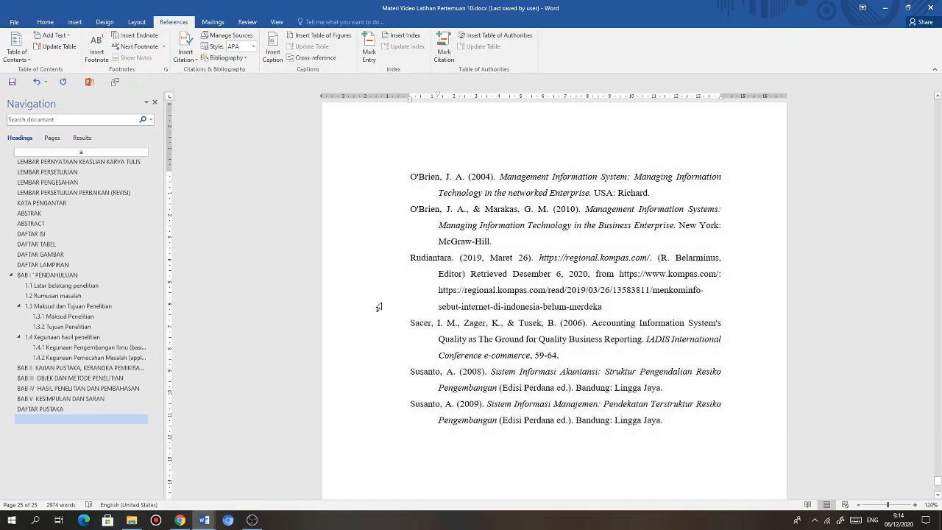
scroll(378, 307, up, 6)
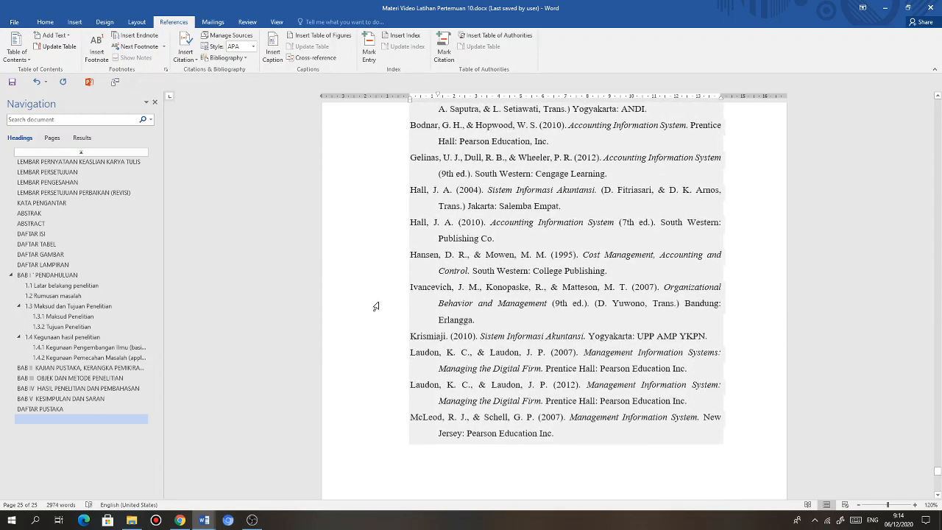
scroll(376, 306, up, 4)
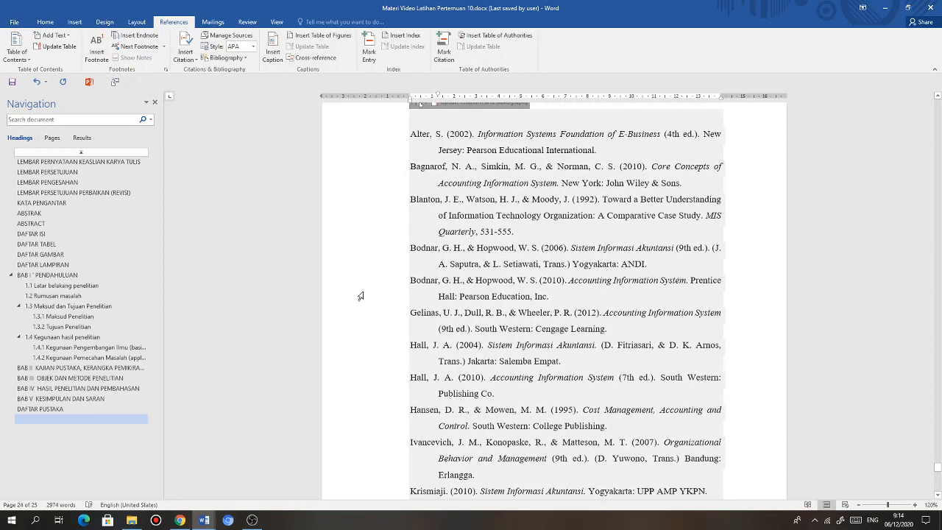
scroll(361, 296, up, 3)
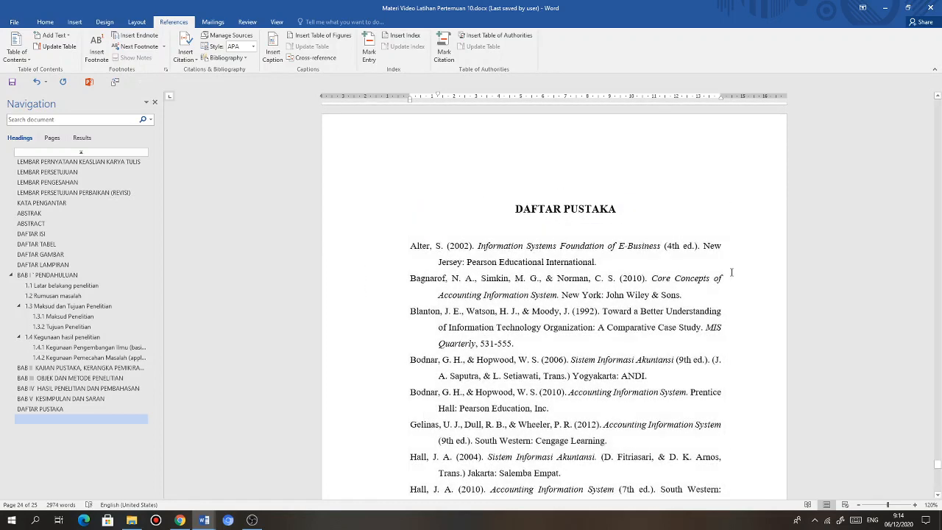
scroll(570, 324, down, 1)
click(571, 324)
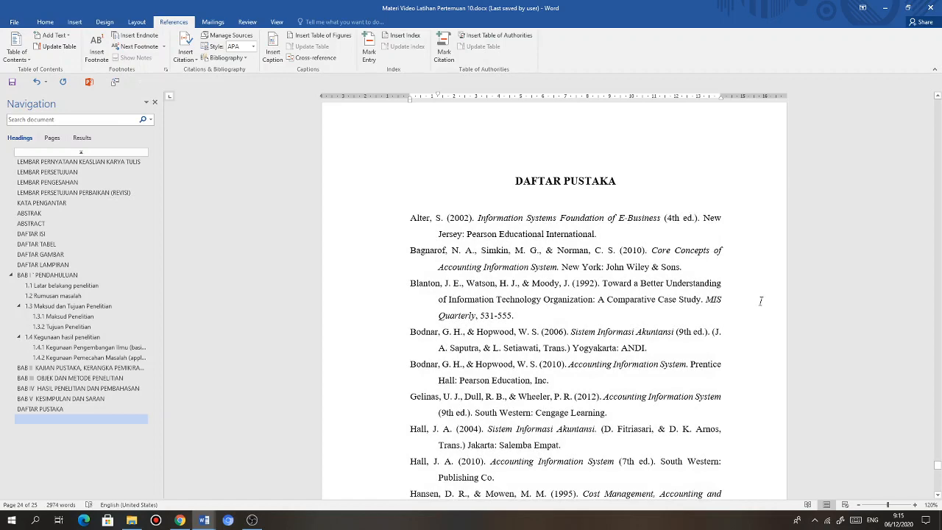
scroll(760, 300, down, 5)
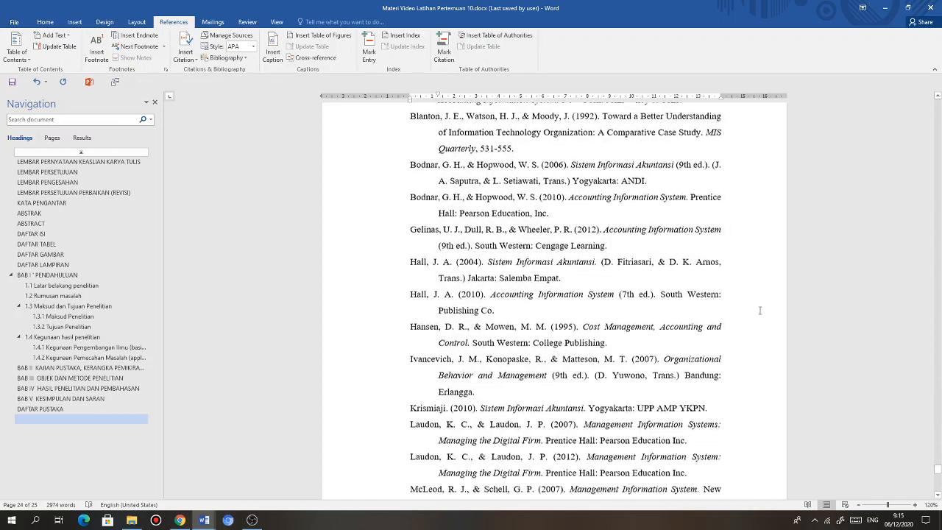
scroll(760, 310, down, 15)
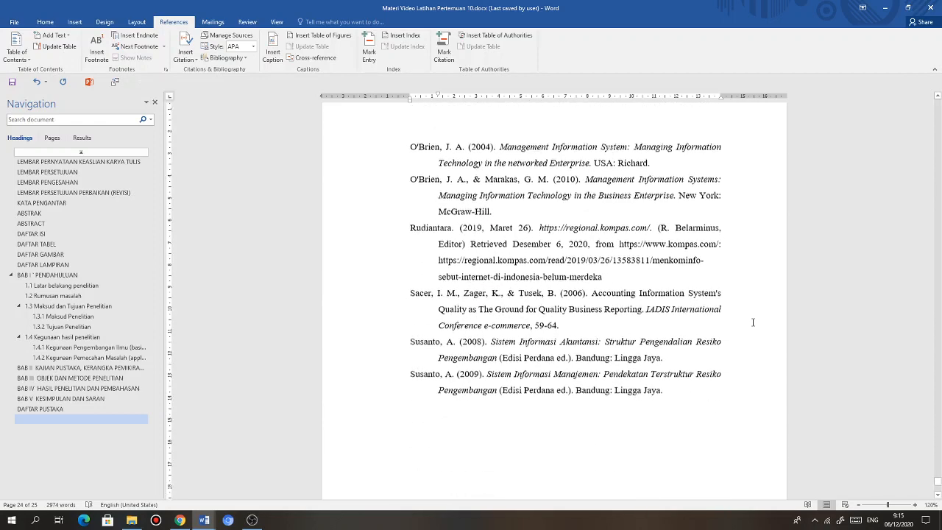
scroll(753, 322, down, 3)
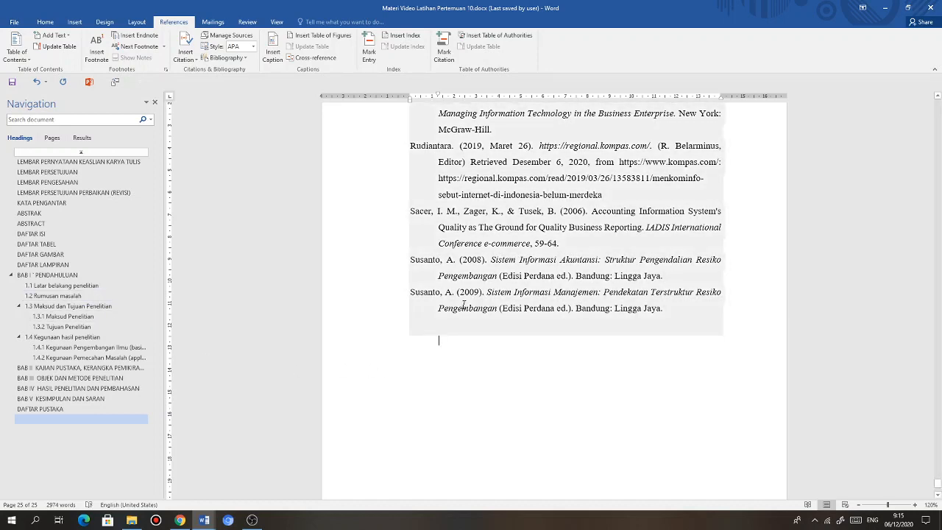
scroll(515, 331, up, 7)
scroll(582, 311, up, 7)
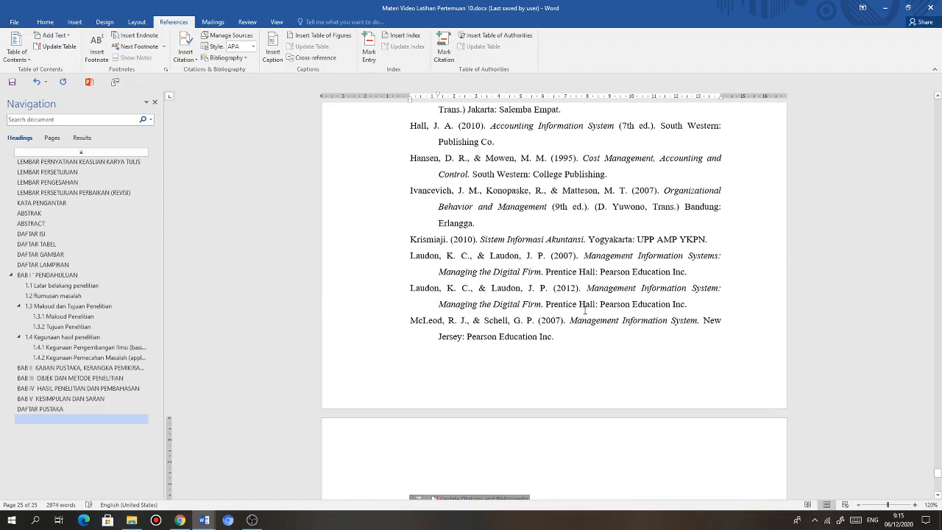
scroll(582, 311, up, 3)
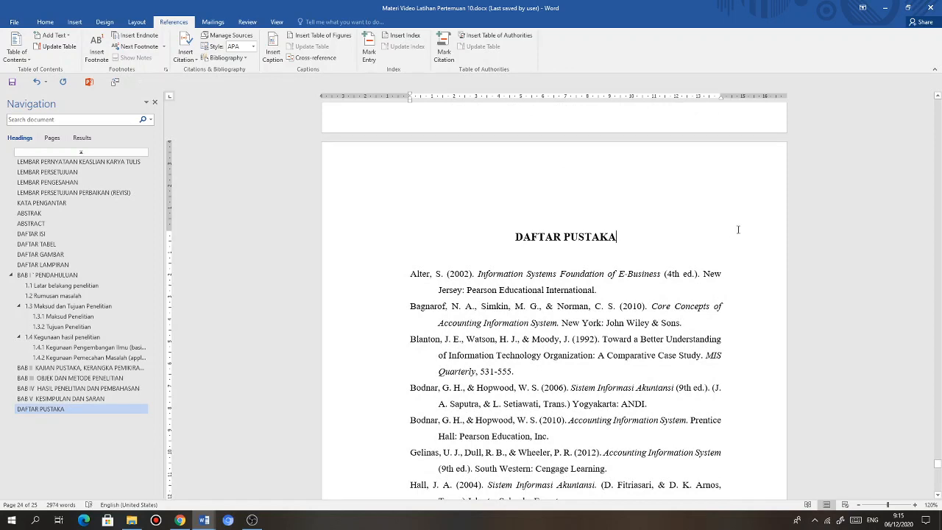
scroll(738, 230, down, 2)
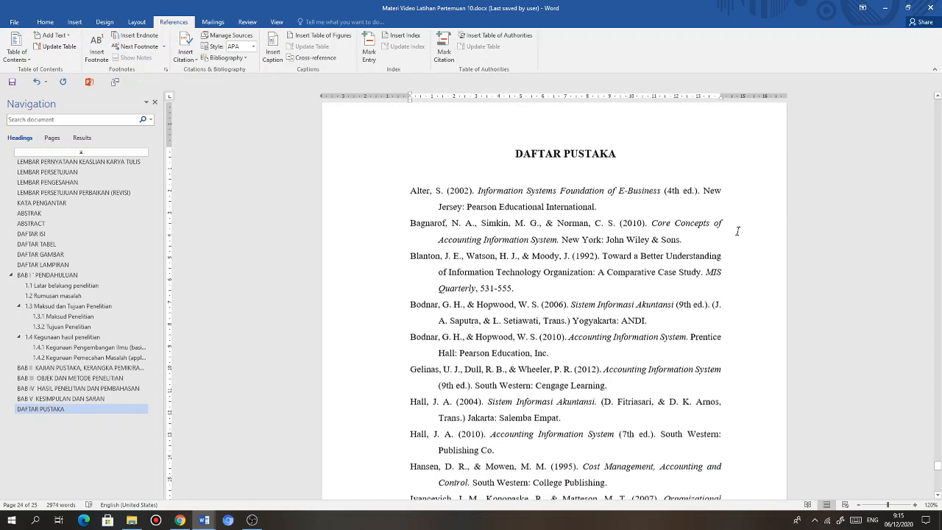
click(594, 206)
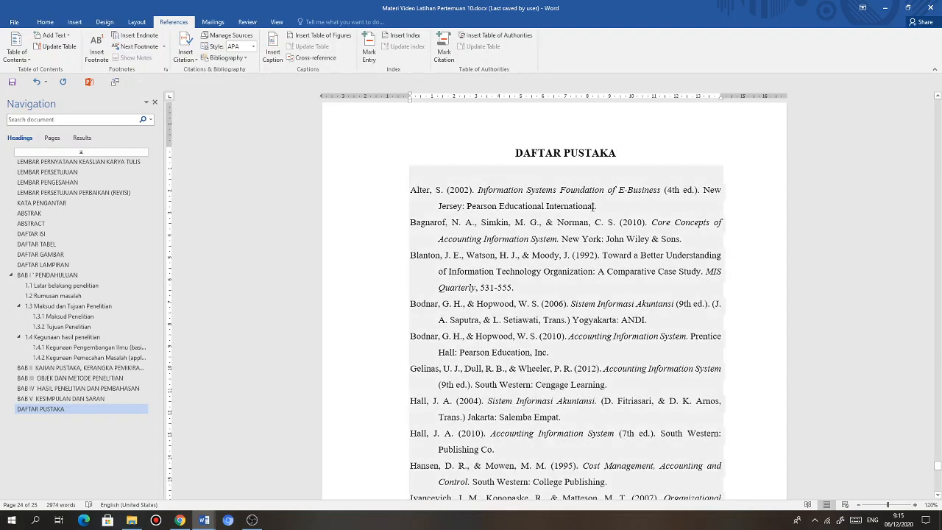
scroll(750, 366, down, 6)
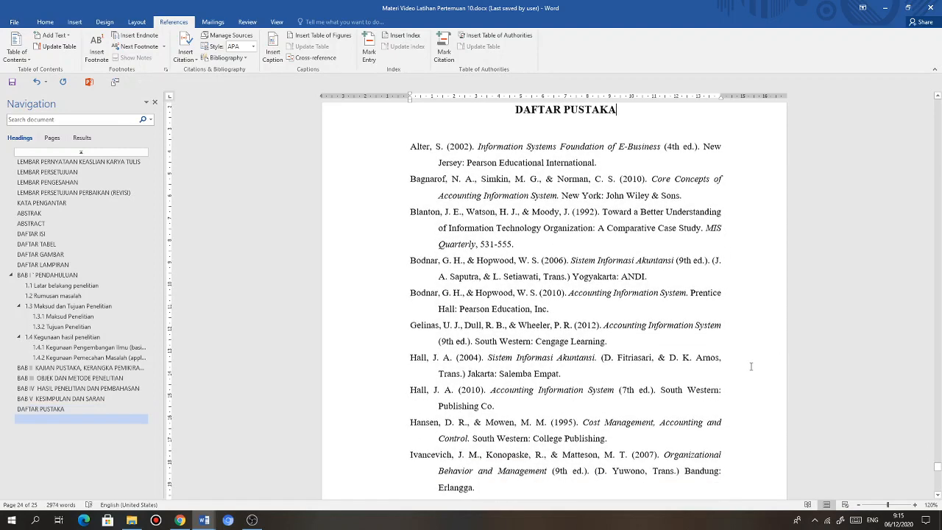
scroll(750, 367, down, 8)
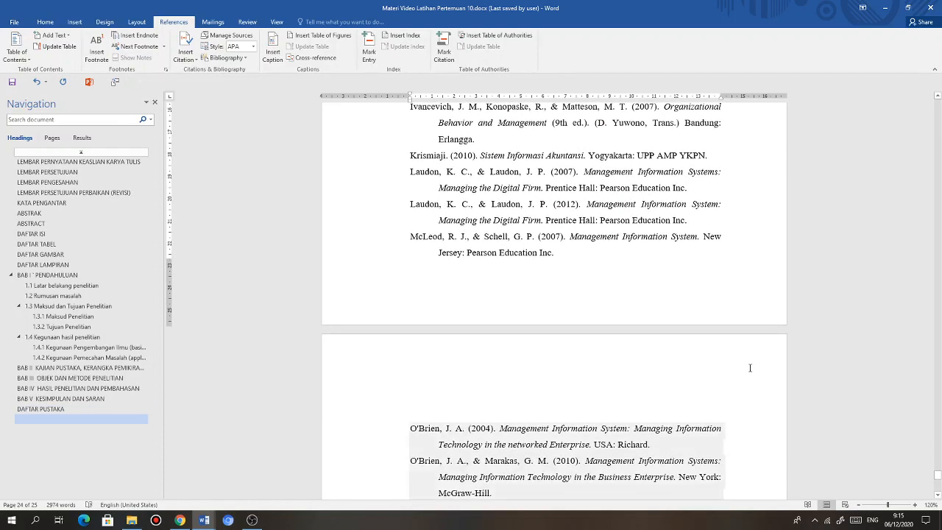